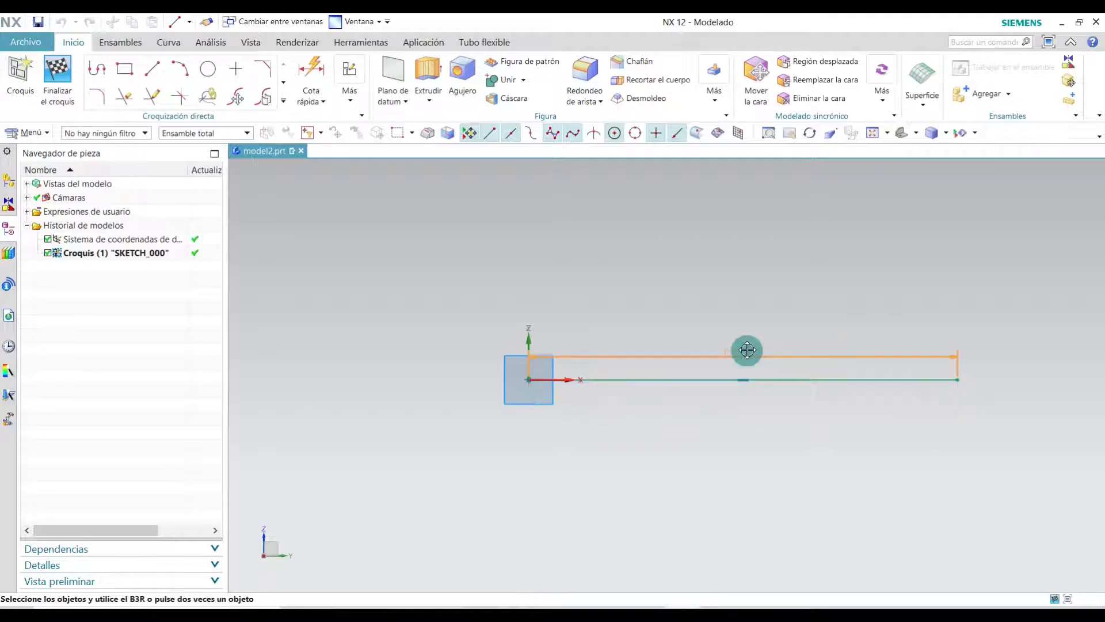
# Draw two 50 mm diameter circles, one centred on the sketch origin and one on the far end of the 220 mm line.
pyautogui.click(208, 69)
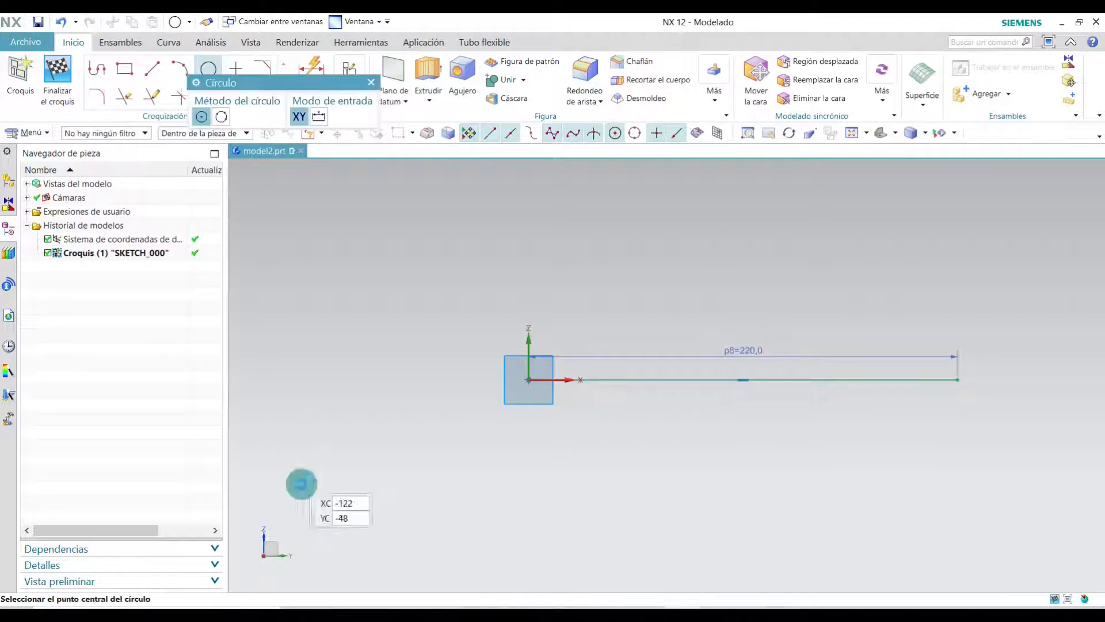
pyautogui.click(529, 380)
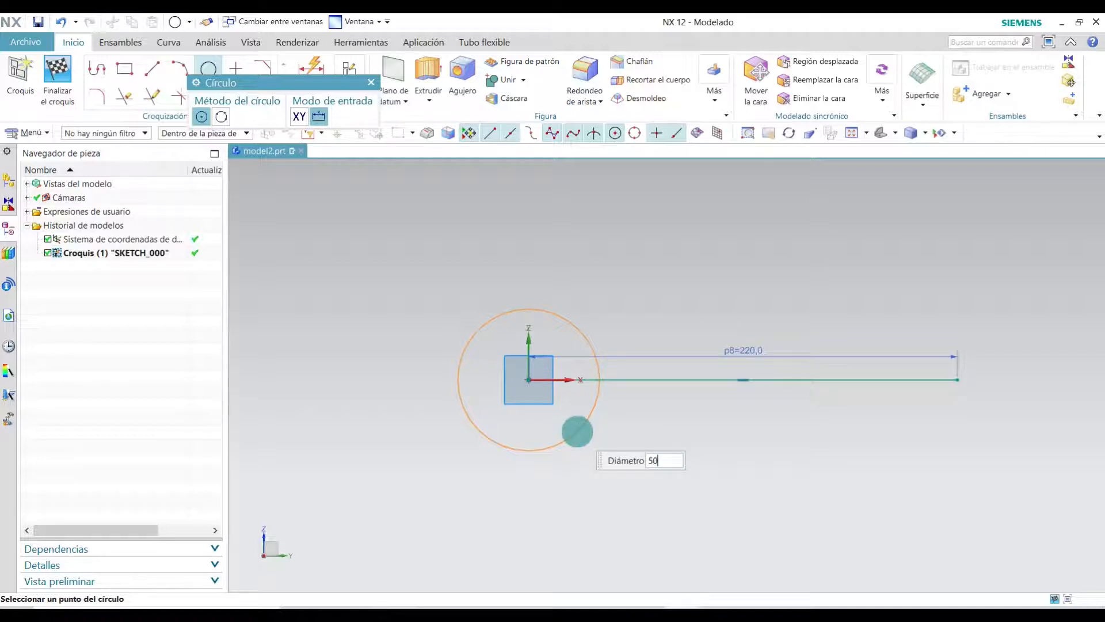
pyautogui.write('50')
pyautogui.press('Return')
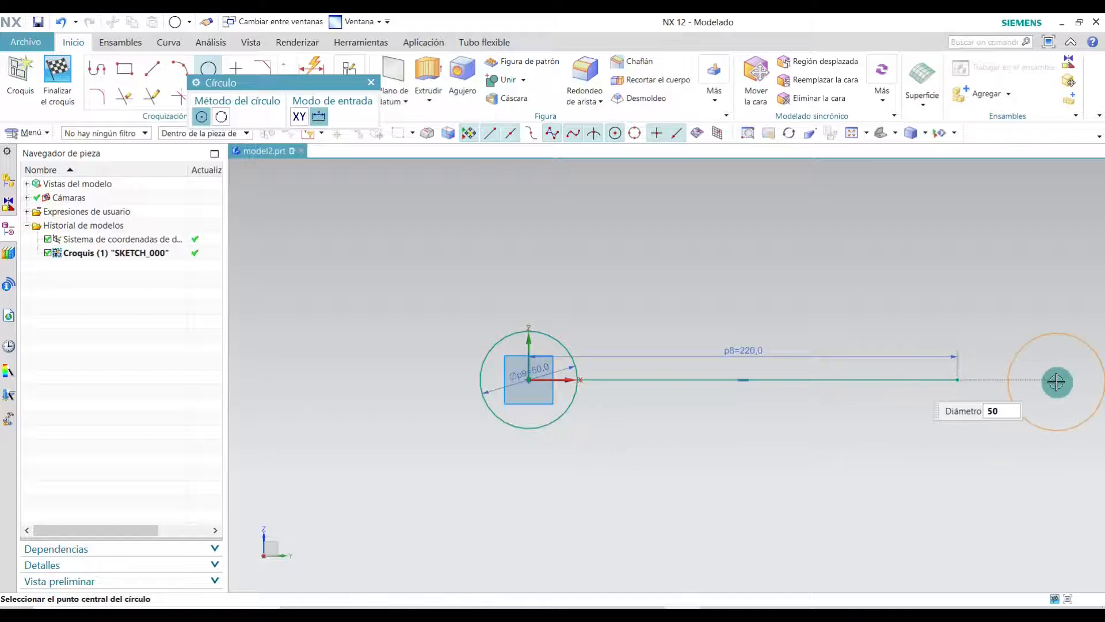
pyautogui.click(955, 381)
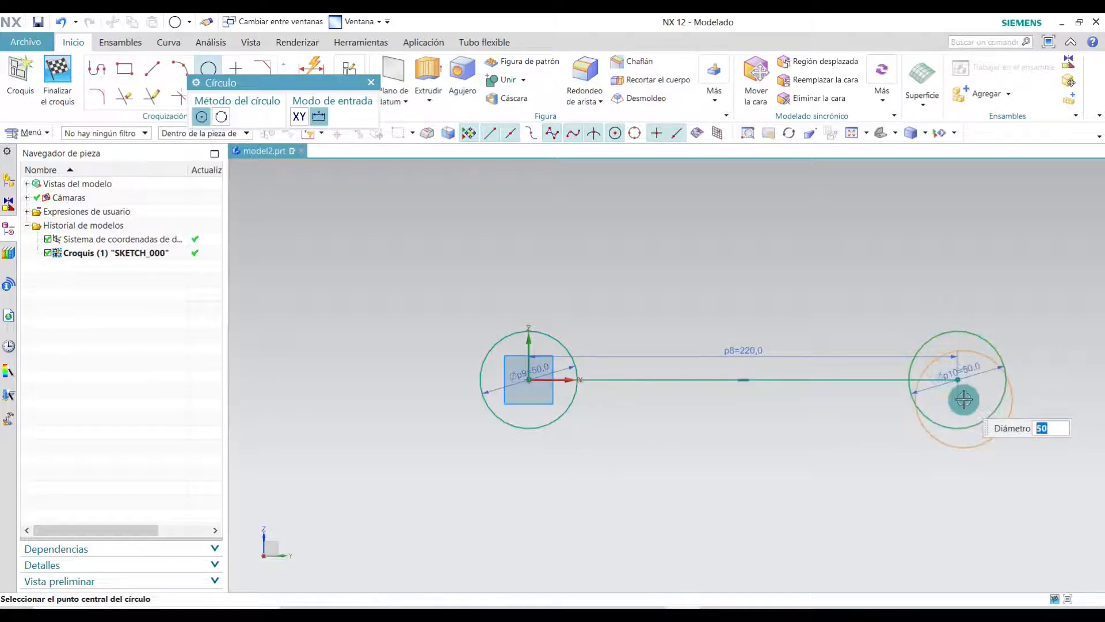
pyautogui.press('Return')
pyautogui.press('Escape')
# Reposition the diameter dimension of the circle at the line's far end and set it to 35 mm.
pyautogui.scroll(5, 893, 390)
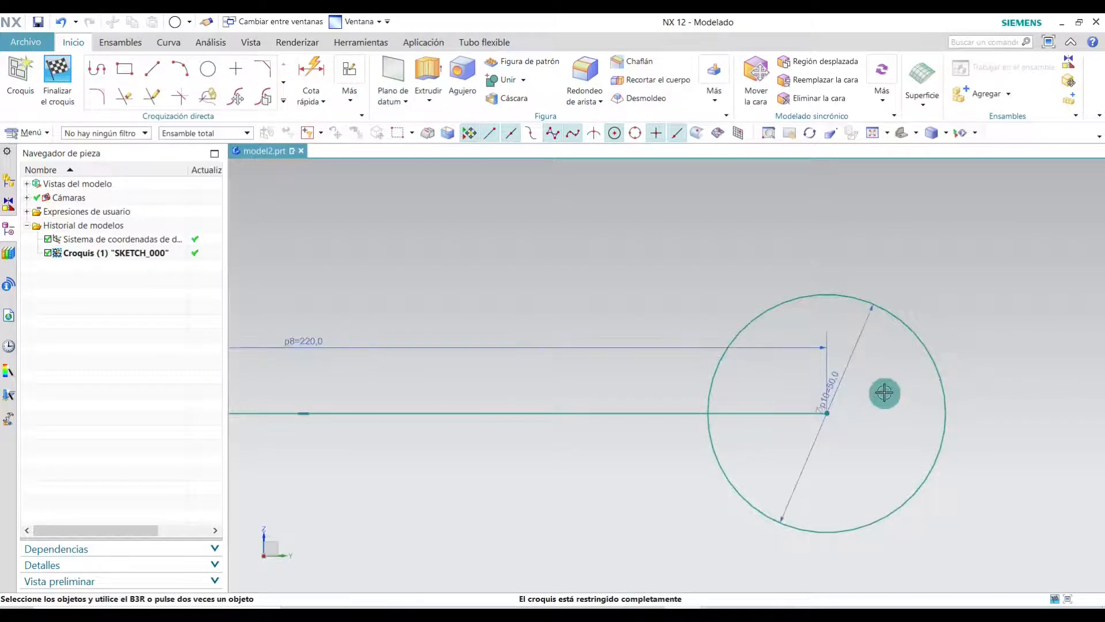
pyautogui.moveTo(849, 370); pyautogui.dragTo(890, 397)
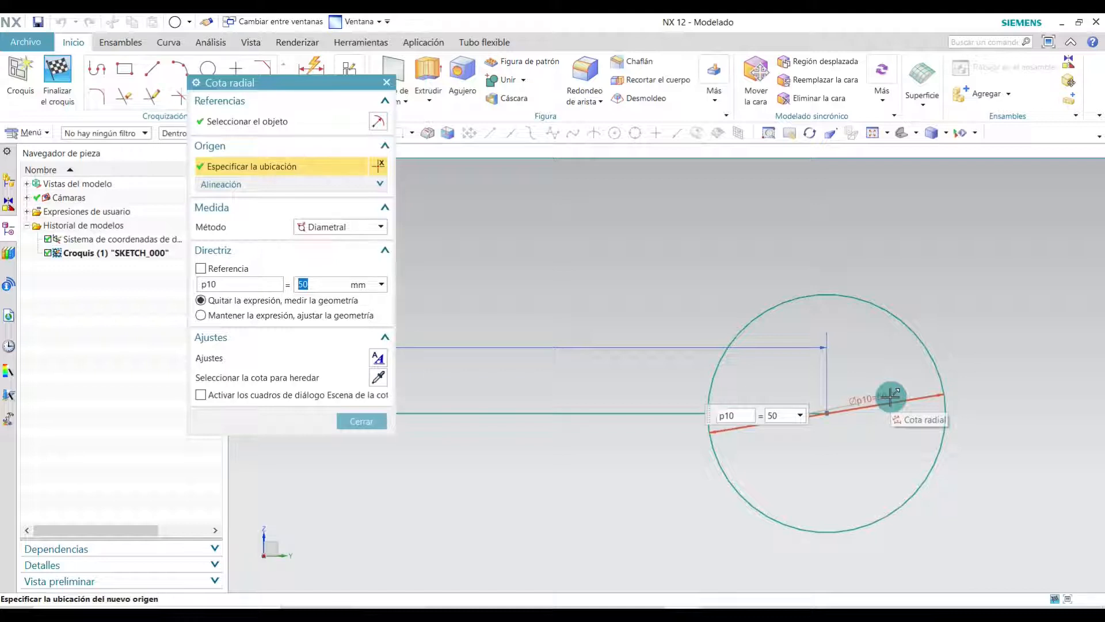
pyautogui.press('Return')
pyautogui.click(363, 423)
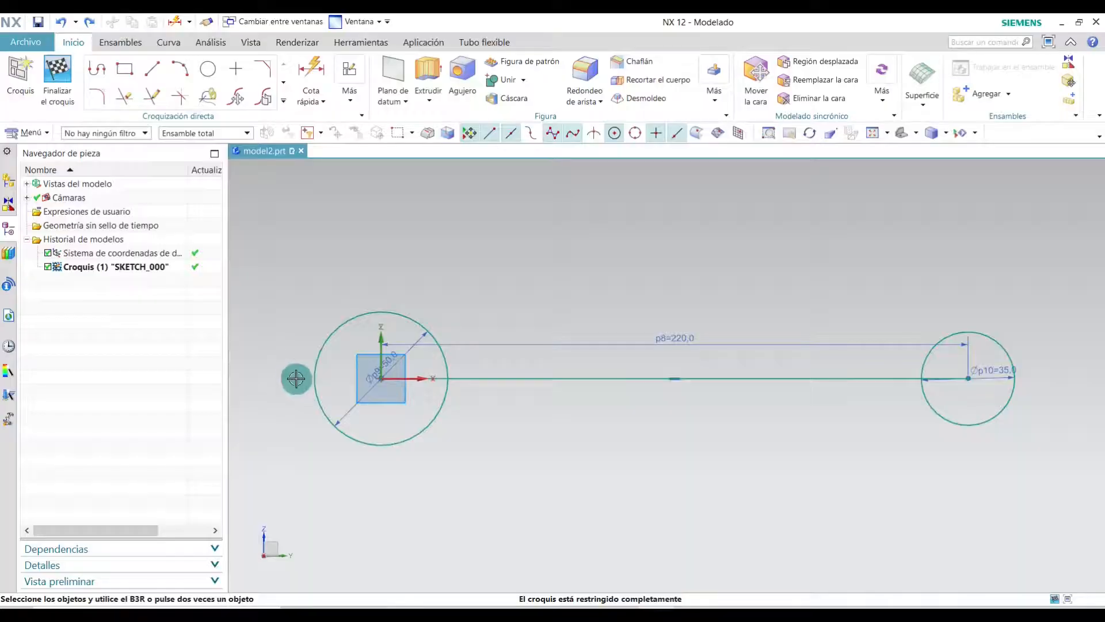
# Draw a slanted line about 77 mm long at about 12° across the upper half of the 50 mm circle.
pyautogui.scroll(3, 296, 376)
pyautogui.click(153, 69)
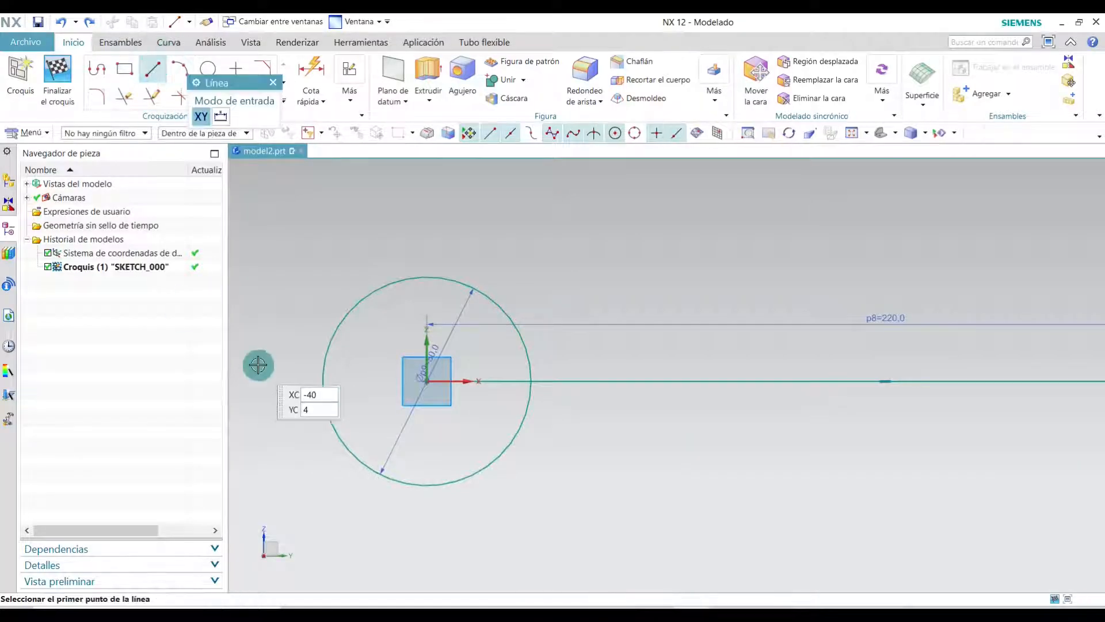
pyautogui.click(272, 336)
pyautogui.click(587, 269)
pyautogui.click(314, 102)
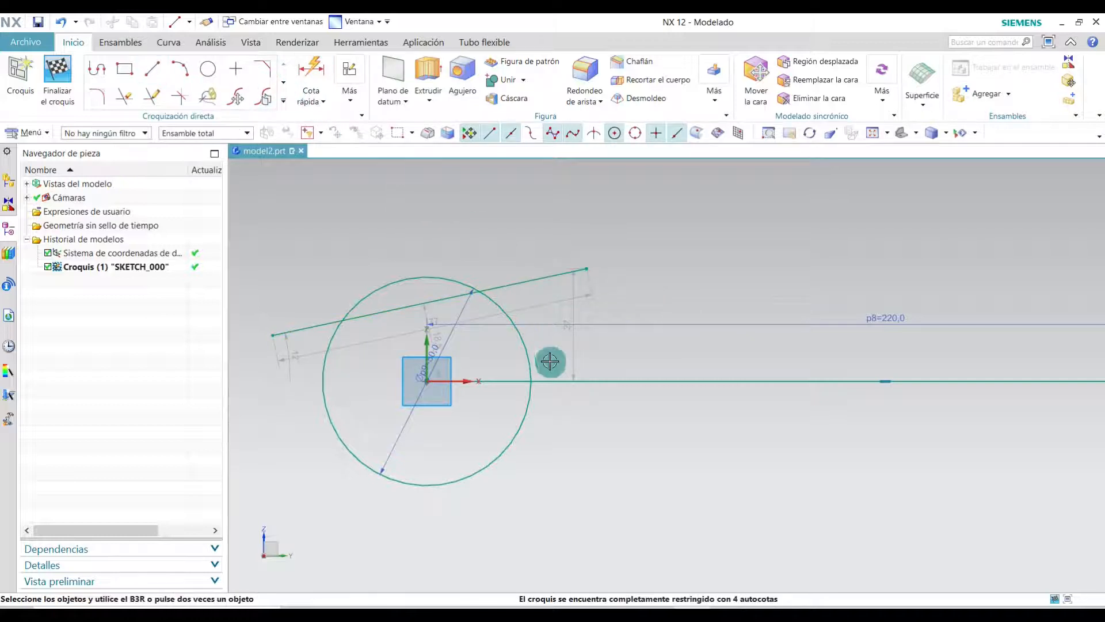
# Add an angular dimension of 15° between the slanted line and the horizontal centreline.
pyautogui.click(312, 92)
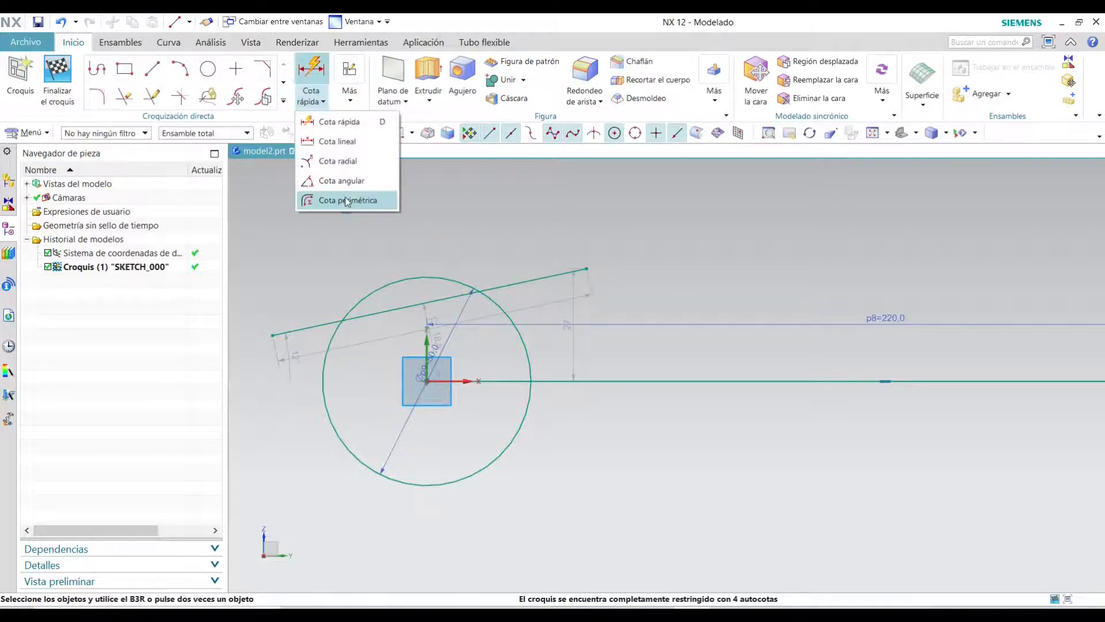
pyautogui.click(325, 180)
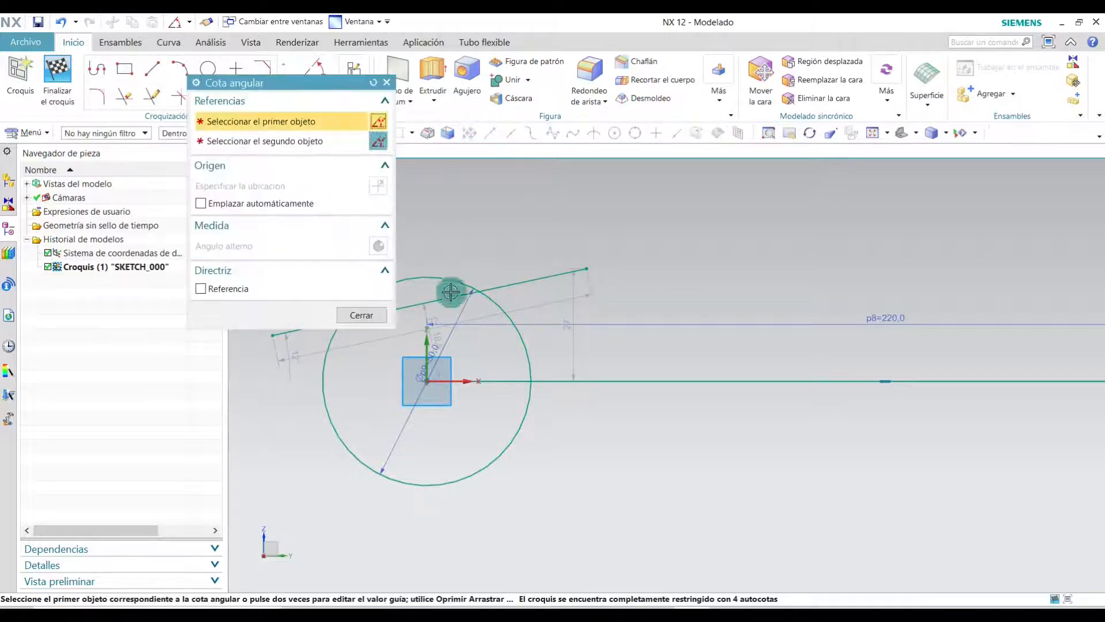
pyautogui.click(513, 281)
pyautogui.click(560, 380)
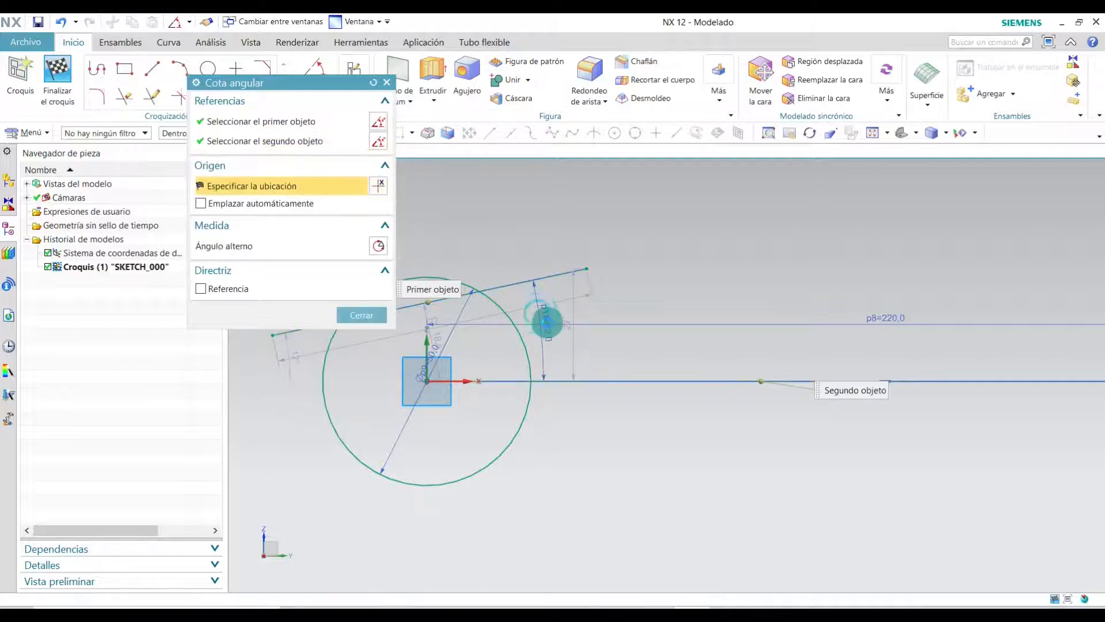
pyautogui.click(545, 323)
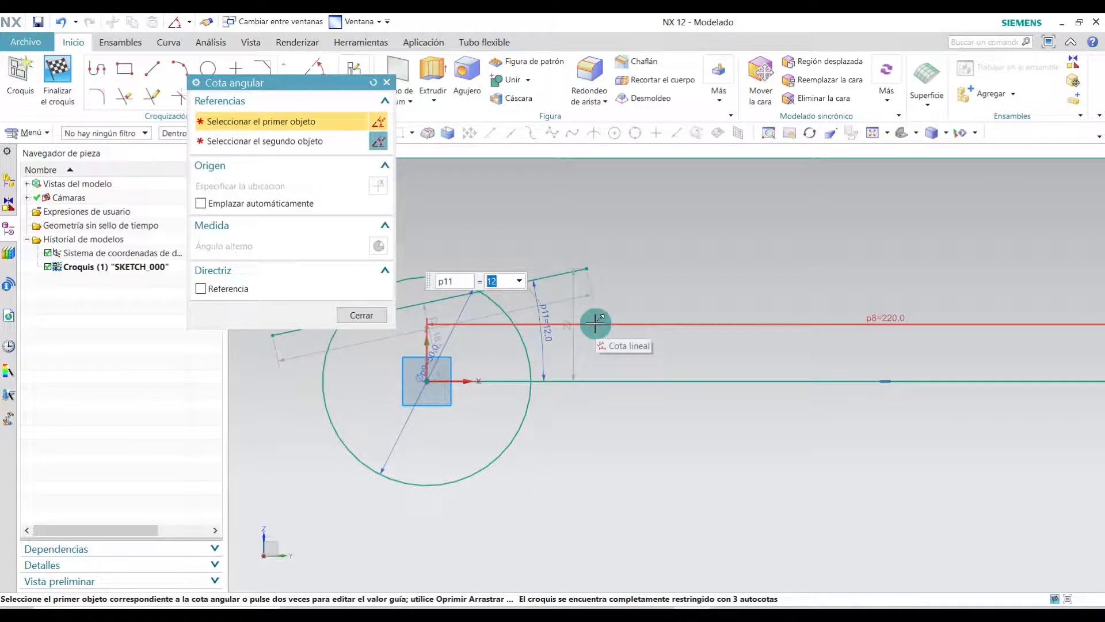
pyautogui.write('15')
pyautogui.press('Return')
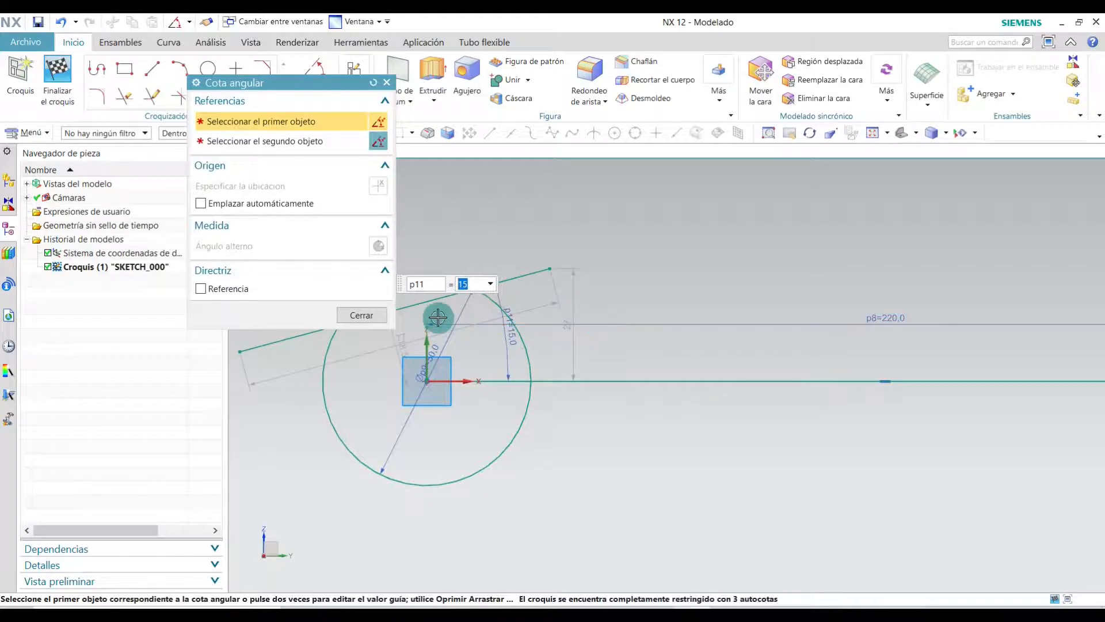
pyautogui.click(362, 315)
# Set the perpendicular distance from the origin to the slanted line to 12 mm.
pyautogui.scroll(-3, 599, 385)
pyautogui.scroll(5, 502, 407)
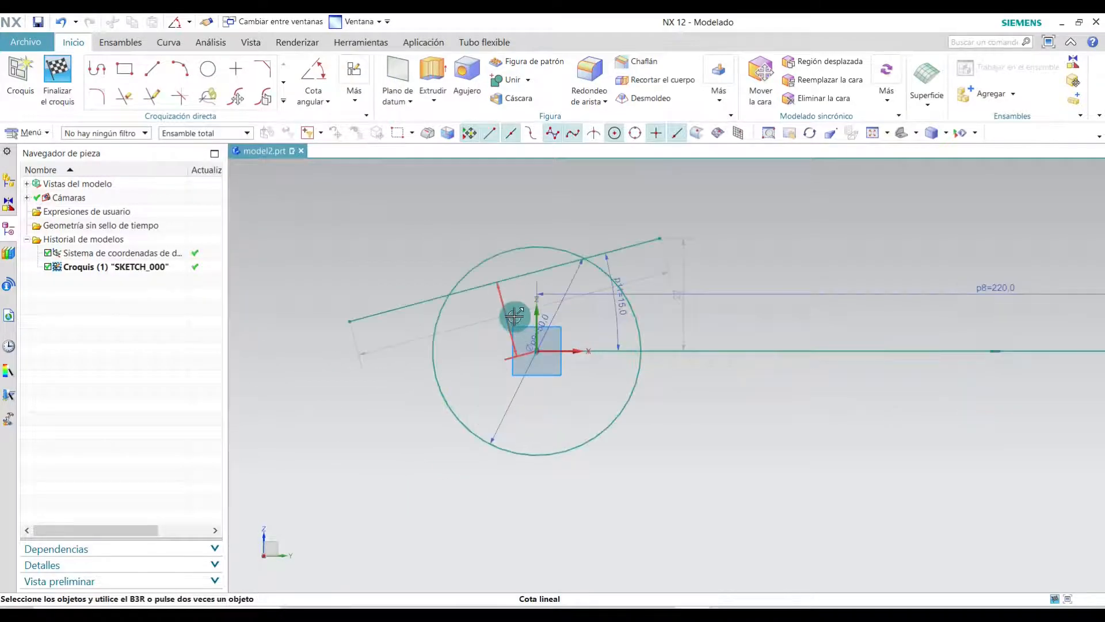
pyautogui.click(491, 315)
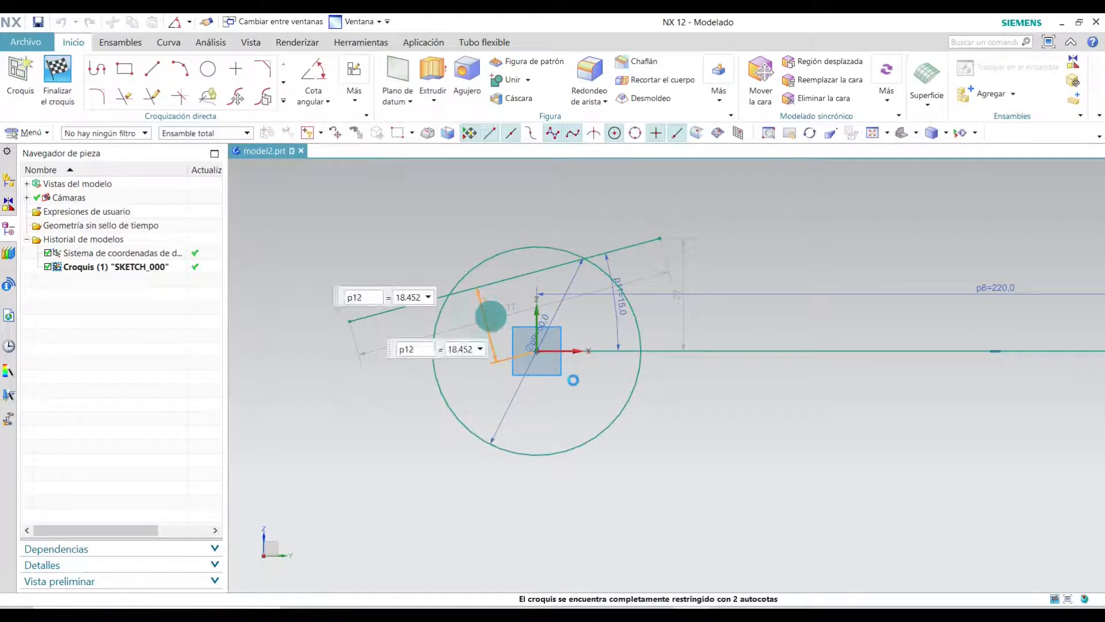
pyautogui.write('12')
pyautogui.press('Return')
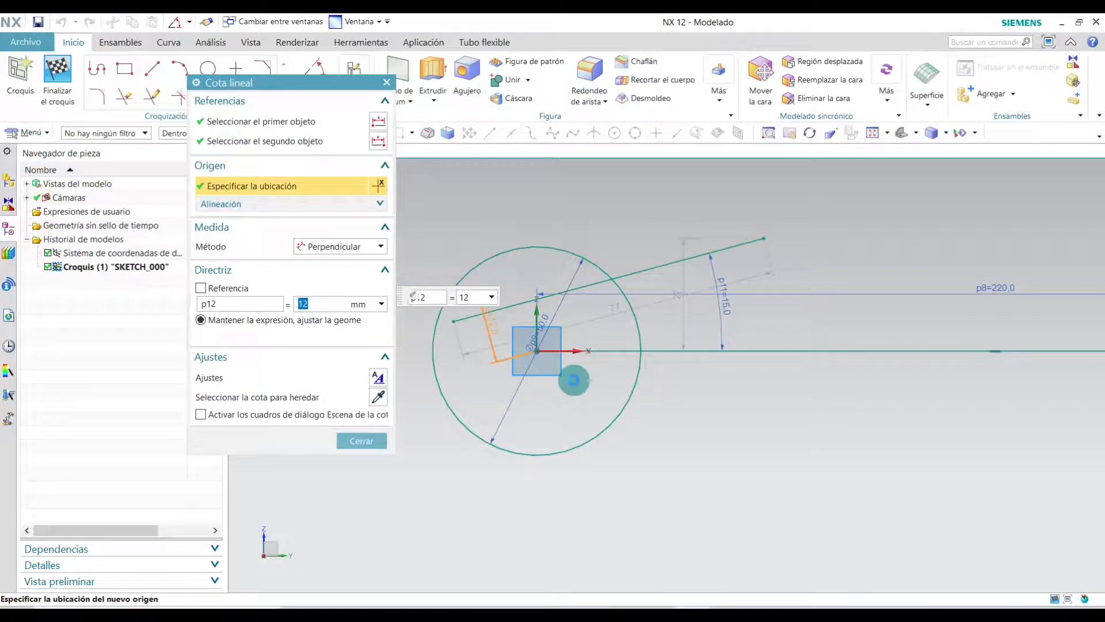
pyautogui.click(368, 442)
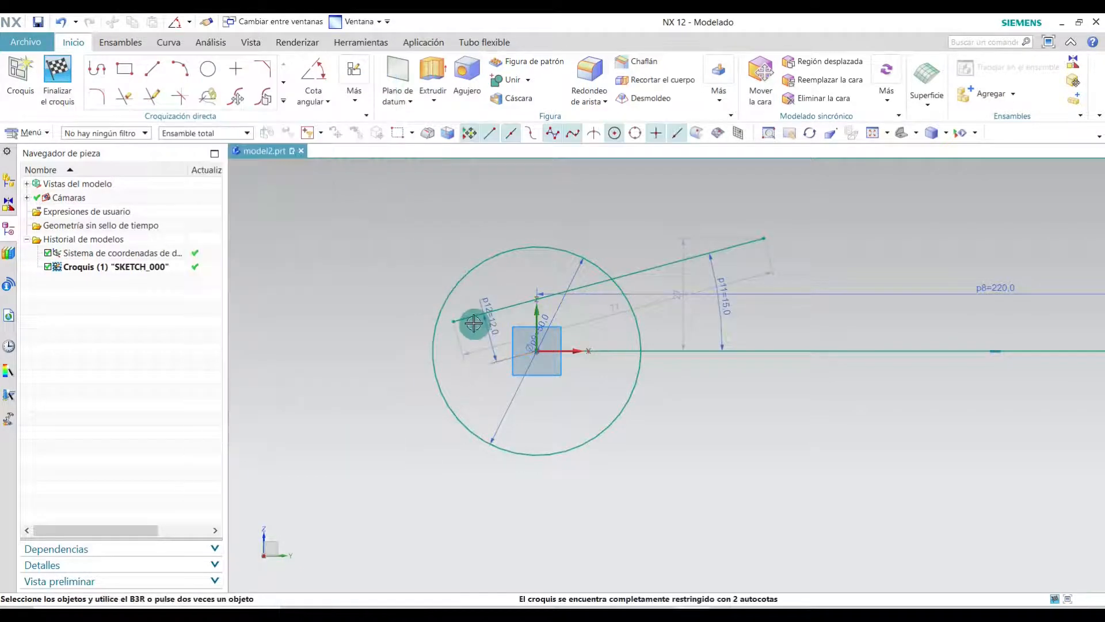
# Extend the slanted line's start point outside the 50 mm circle and reposition its 12 mm and 15° dimensions clear of the geometry.
pyautogui.scroll(2, 468, 320)
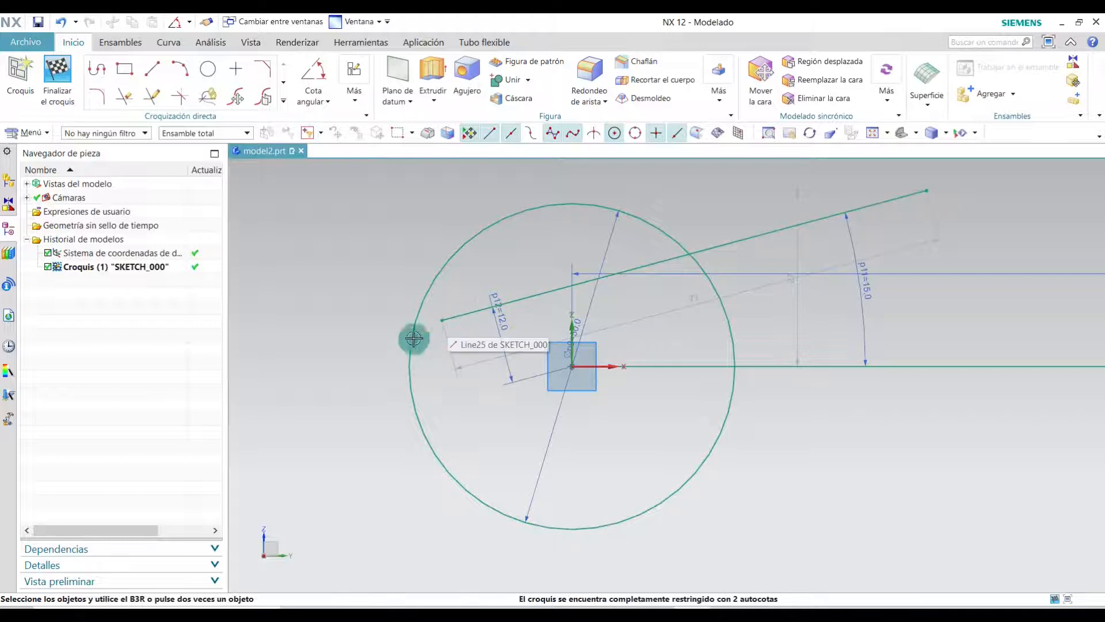
pyautogui.scroll(-2, 496, 350)
pyautogui.scroll(2, 460, 349)
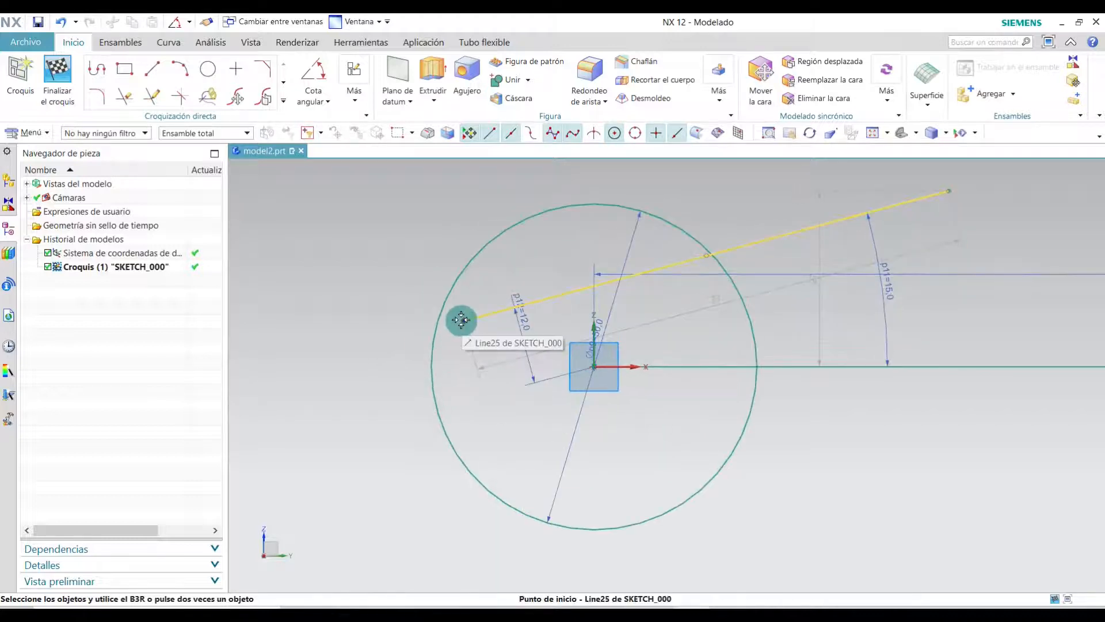
pyautogui.moveTo(465, 321); pyautogui.dragTo(361, 347)
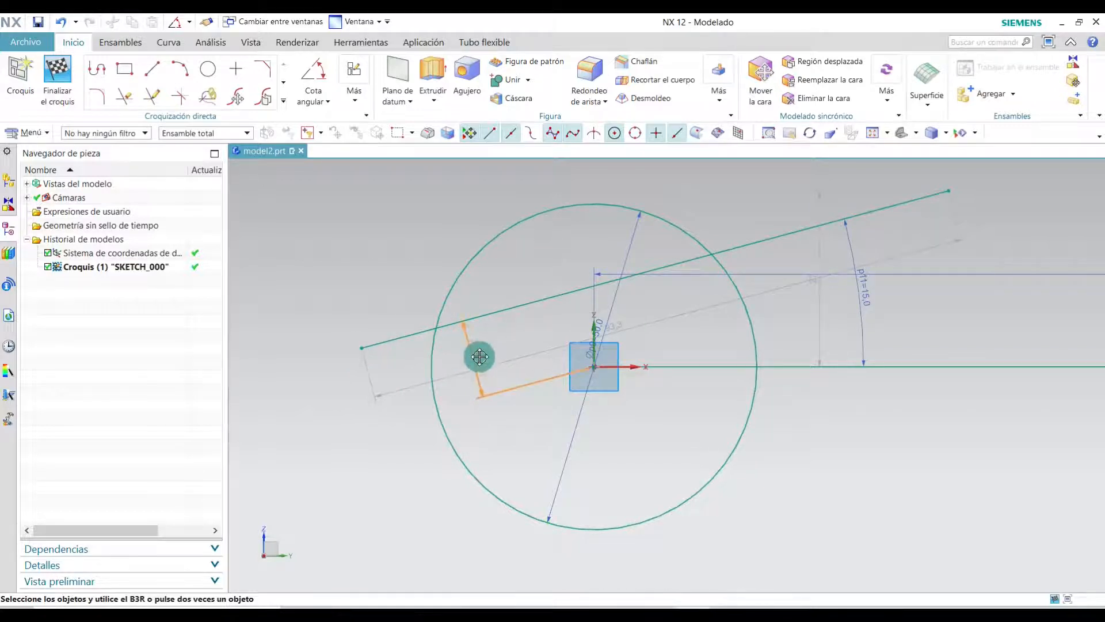
pyautogui.moveTo(470, 358); pyautogui.dragTo(486, 348)
pyautogui.moveTo(863, 291)
pyautogui.mouseDown()
pyautogui.moveTo(804, 313)
pyautogui.moveTo(805, 341)
pyautogui.mouseUp()
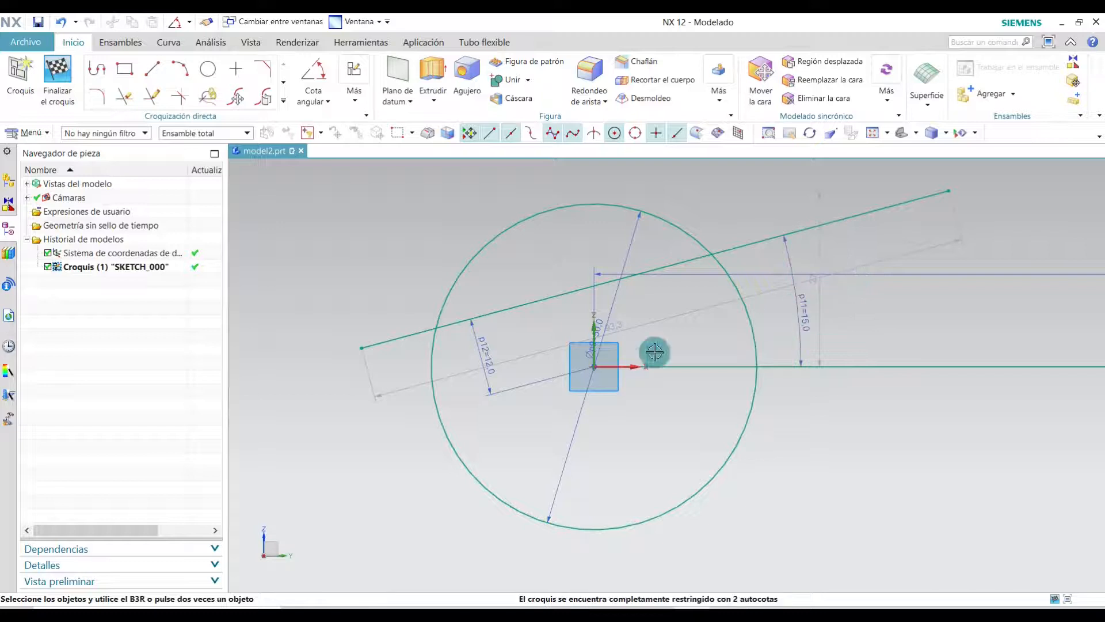
# Draw a 24 mm line at 285° from the slanted line's outer end, perpendicular to it.
pyautogui.scroll(-2, 654, 346)
pyautogui.scroll(1, 605, 358)
pyautogui.click(154, 78)
pyautogui.click(397, 347)
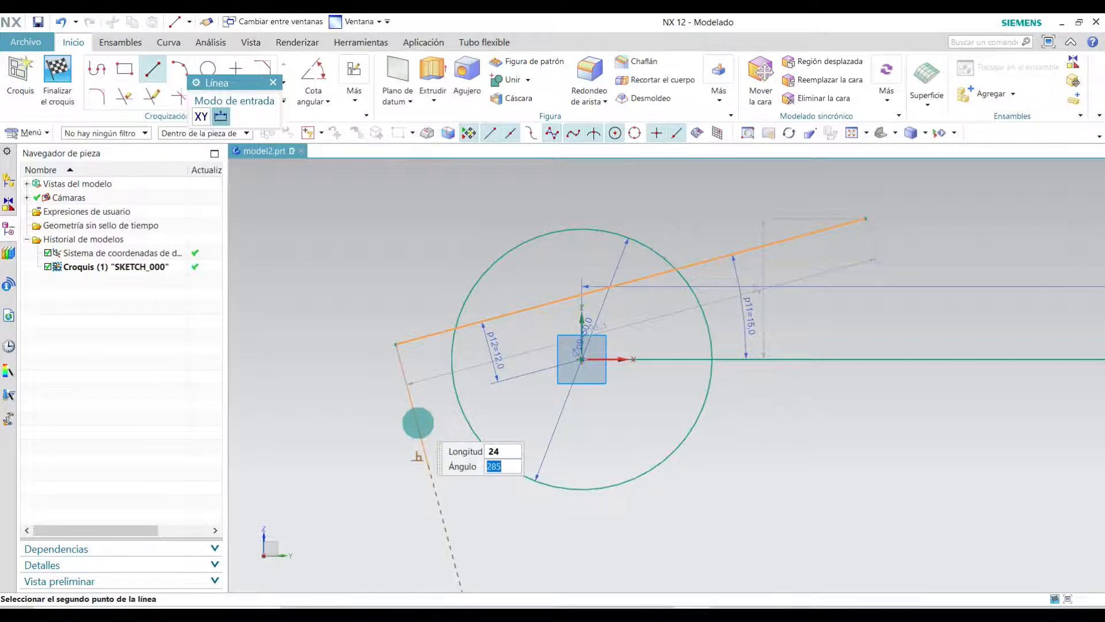
pyautogui.press('Return')
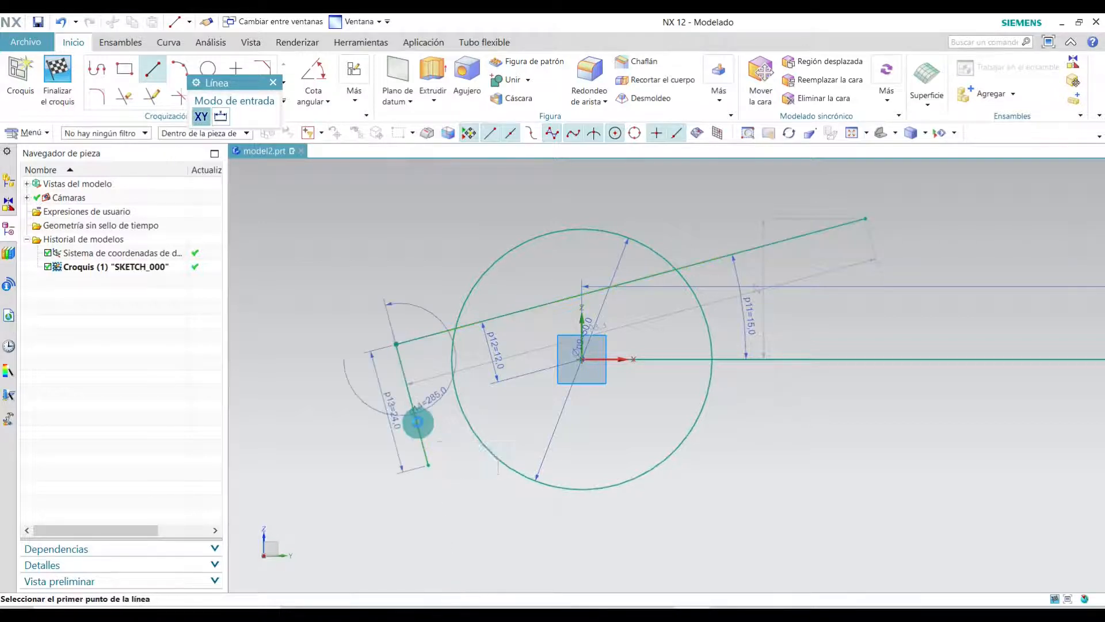
# Draw a line about 40 mm long at about 15° from the 24 mm line's lower end into the circle, parallel to the slanted line.
pyautogui.click(428, 465)
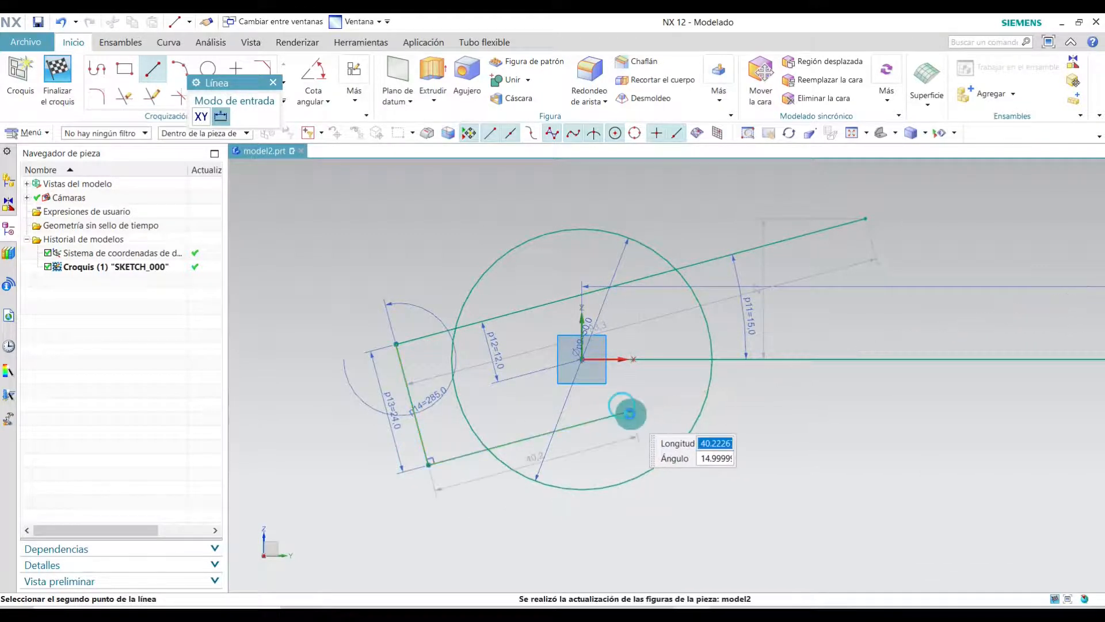
pyautogui.click(631, 411)
pyautogui.press('Escape')
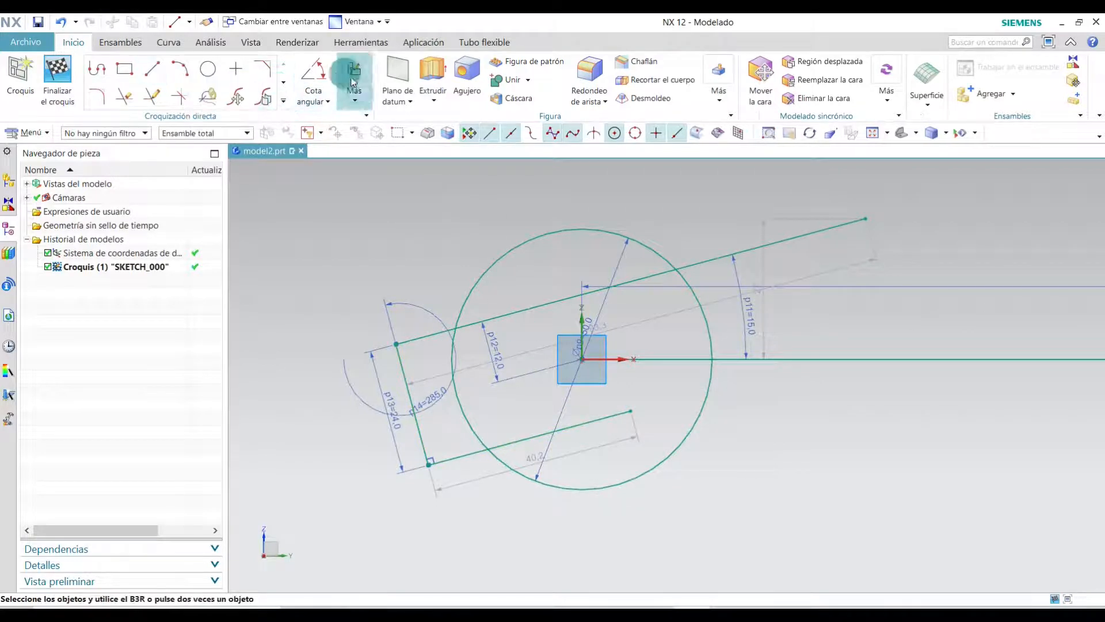
# Trim away the portions of the two parallel slanted lines that lie inside the 50 mm circle.
pyautogui.click(126, 100)
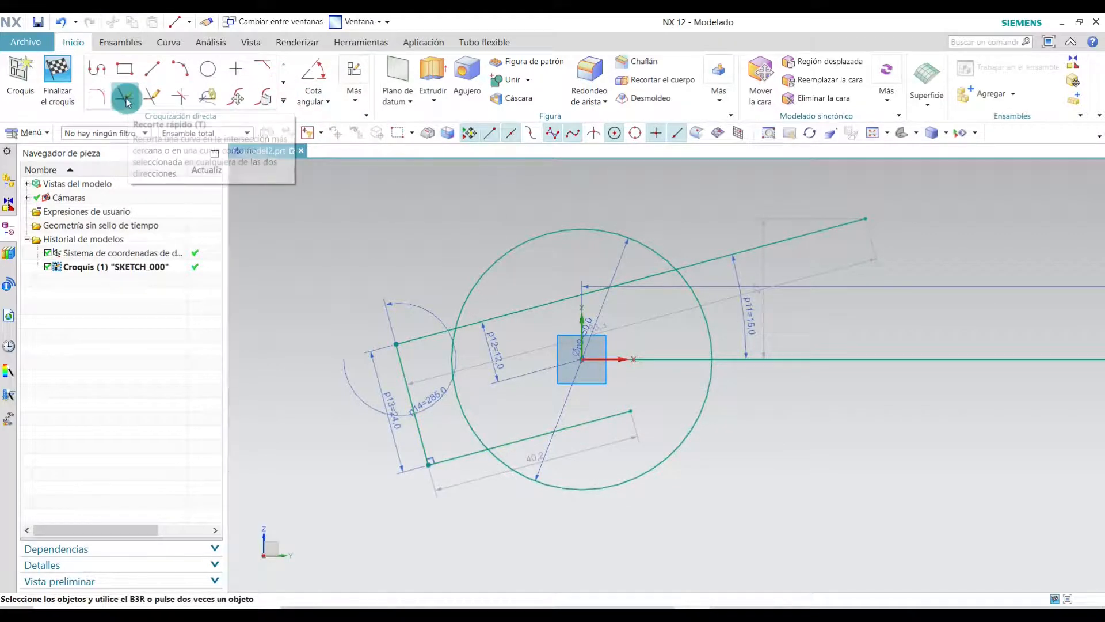
pyautogui.click(513, 445)
pyautogui.click(506, 314)
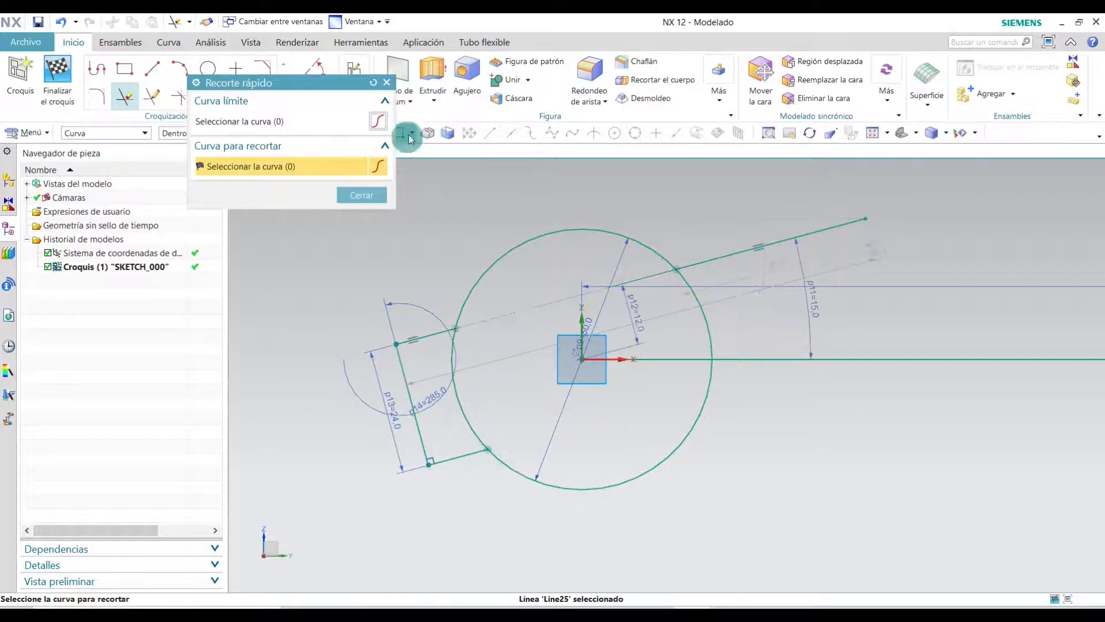
pyautogui.click(362, 196)
# Draw two 20 mm lines at 15° into the circle, starting where the upper and lower slanted lines meet it.
pyautogui.click(153, 73)
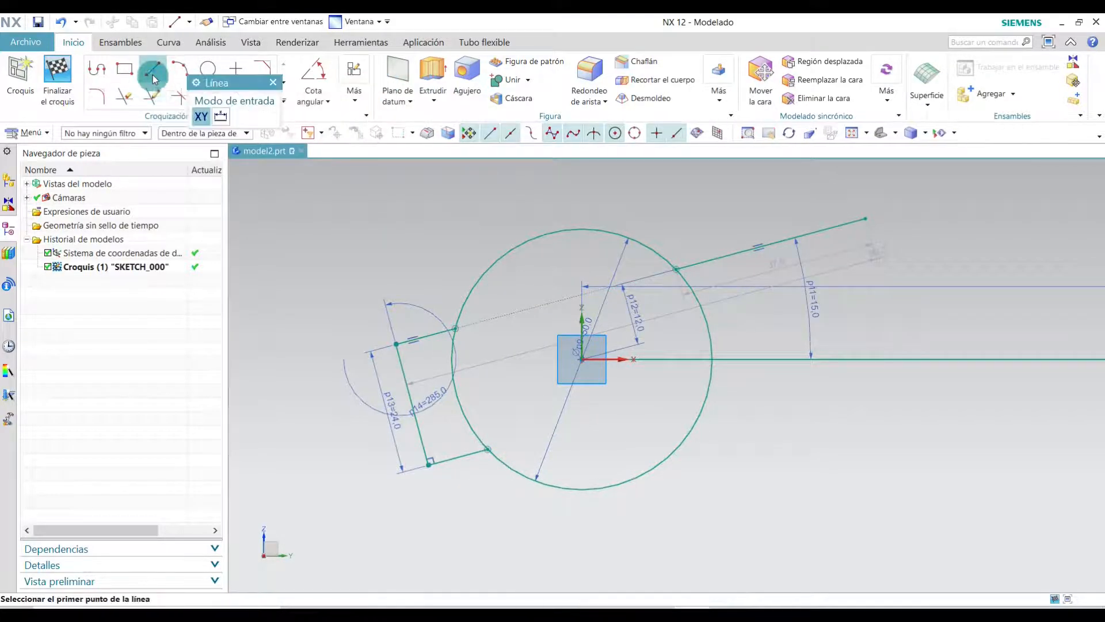
pyautogui.click(594, 137)
pyautogui.click(456, 327)
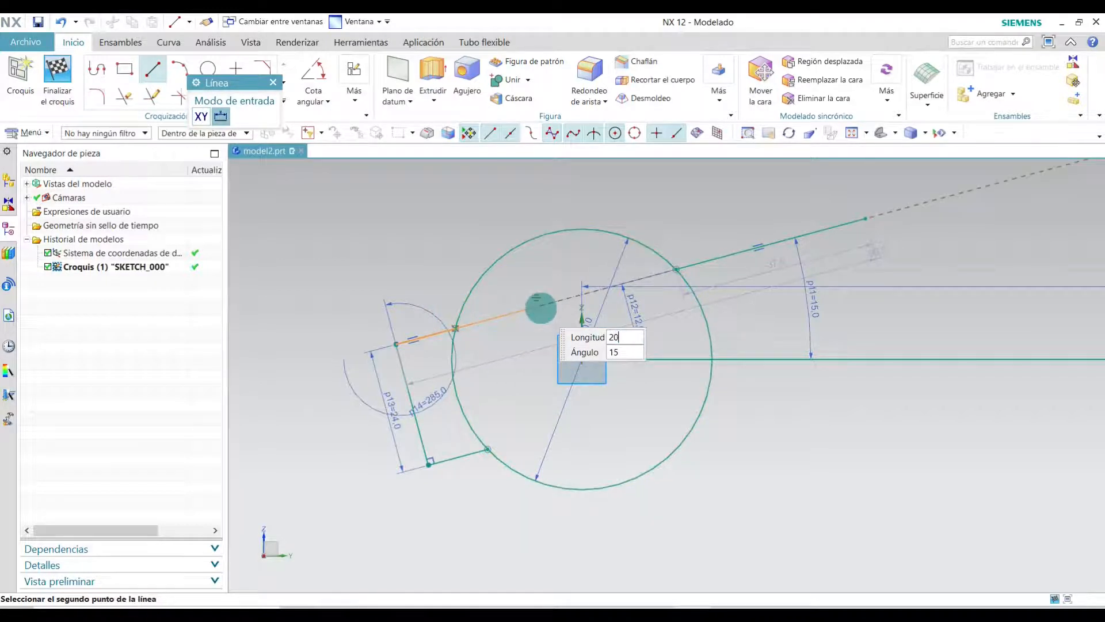
pyautogui.press('Return')
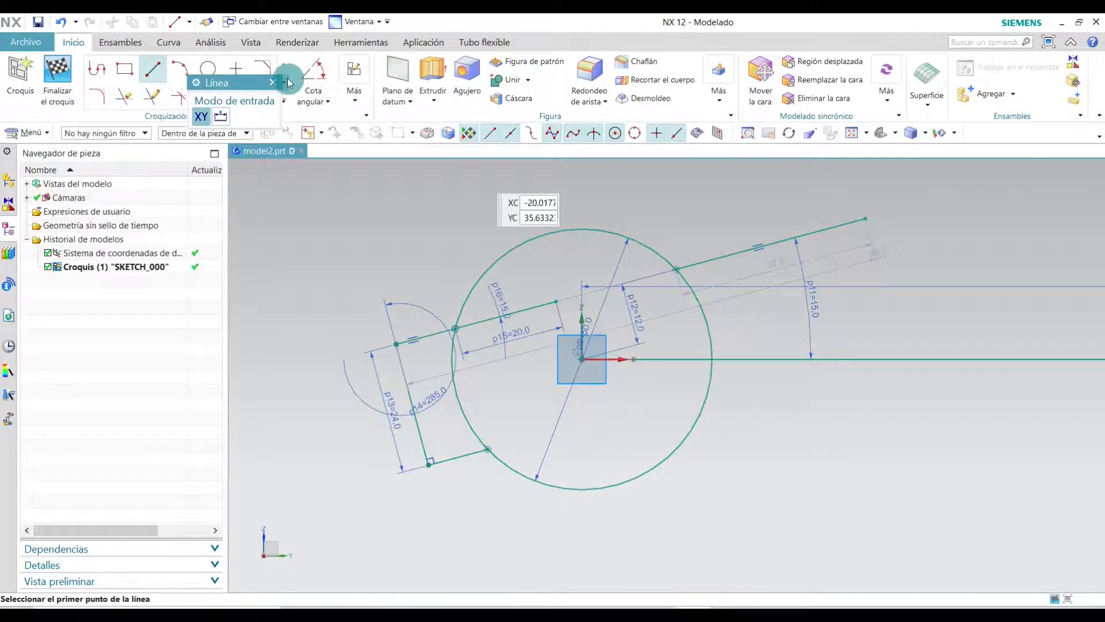
pyautogui.click(489, 452)
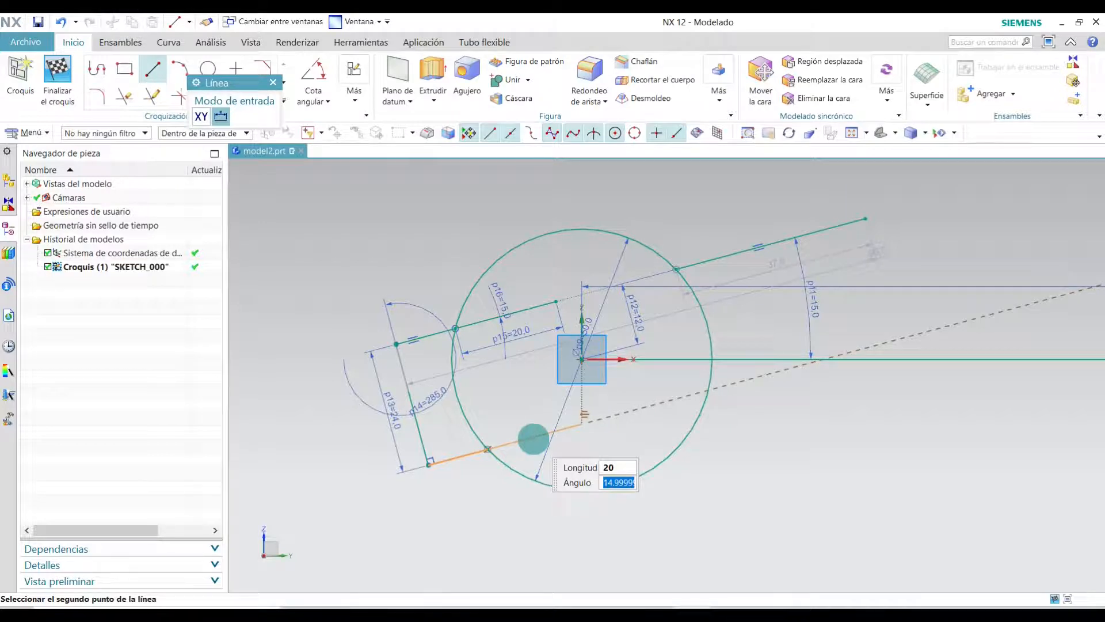
pyautogui.press('Return')
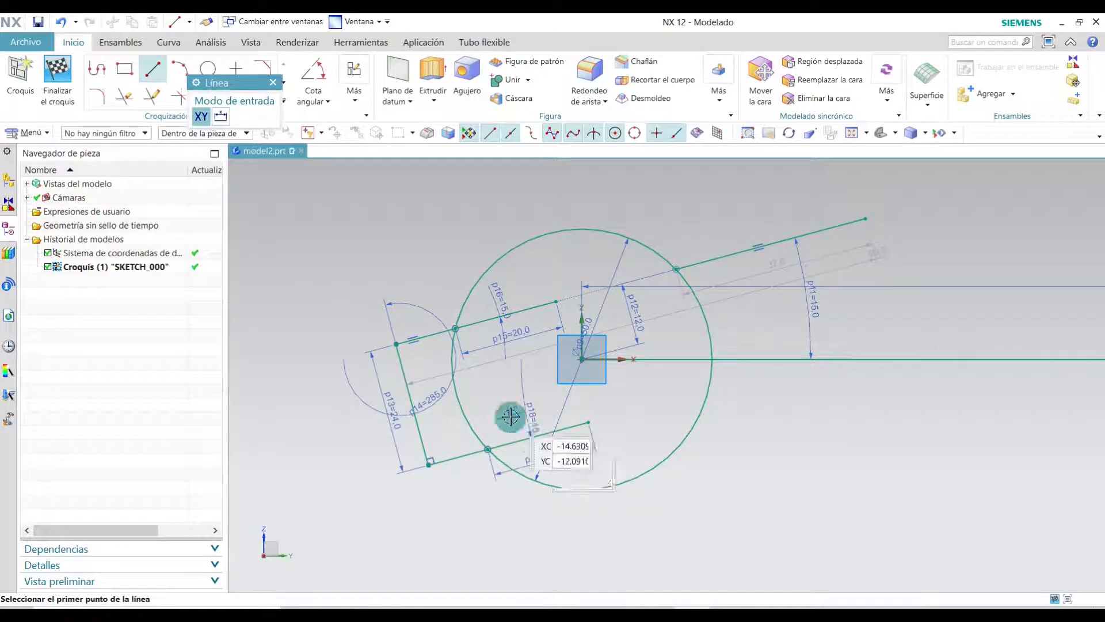
pyautogui.click(273, 82)
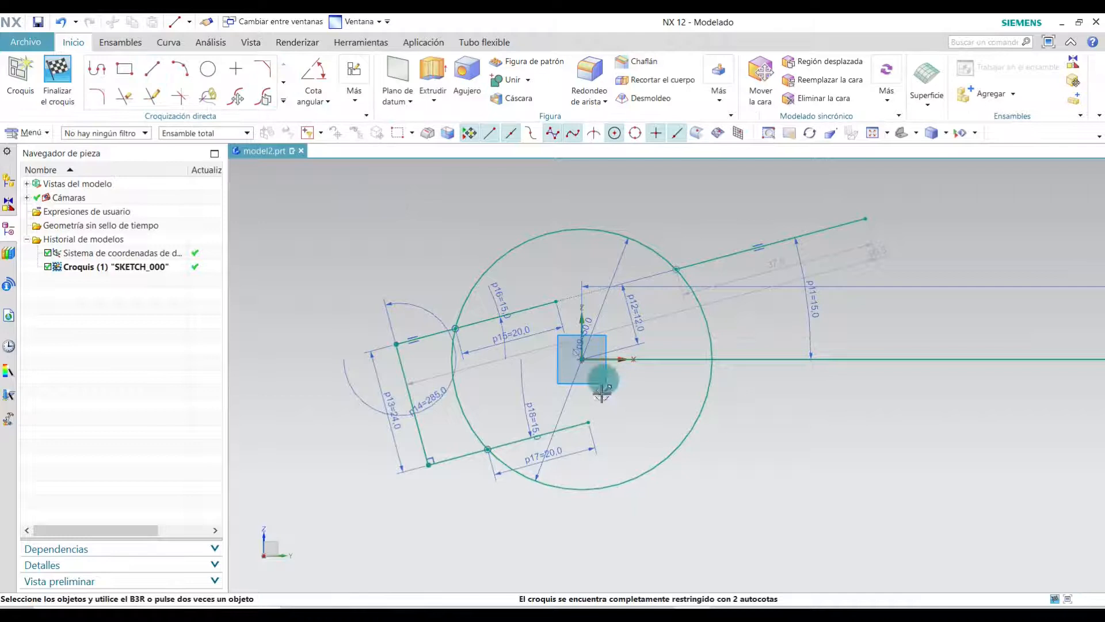
# Draw a three-point arc of 13 mm radius joining the inner ends of the two 20 mm lines.
pyautogui.click(181, 71)
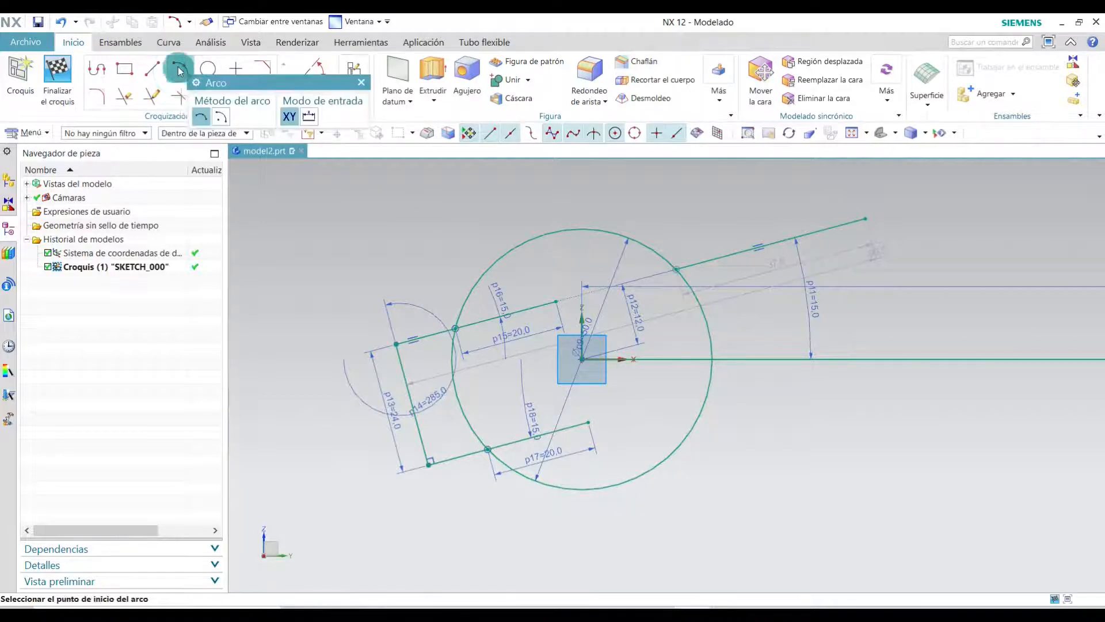
pyautogui.click(556, 302)
pyautogui.click(589, 423)
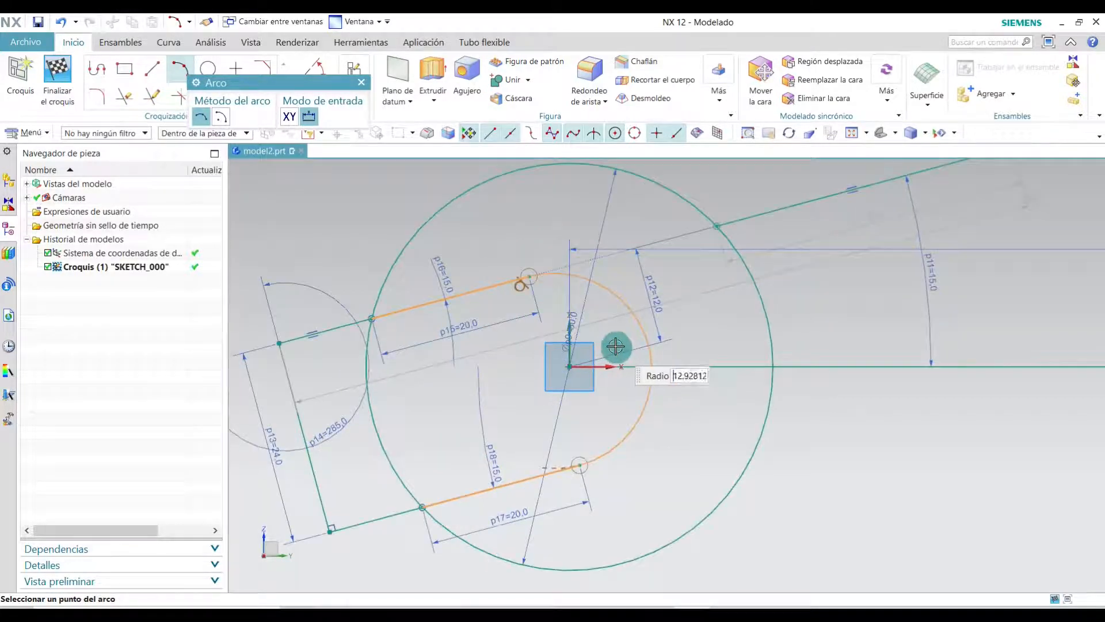
pyautogui.scroll(5, 605, 344)
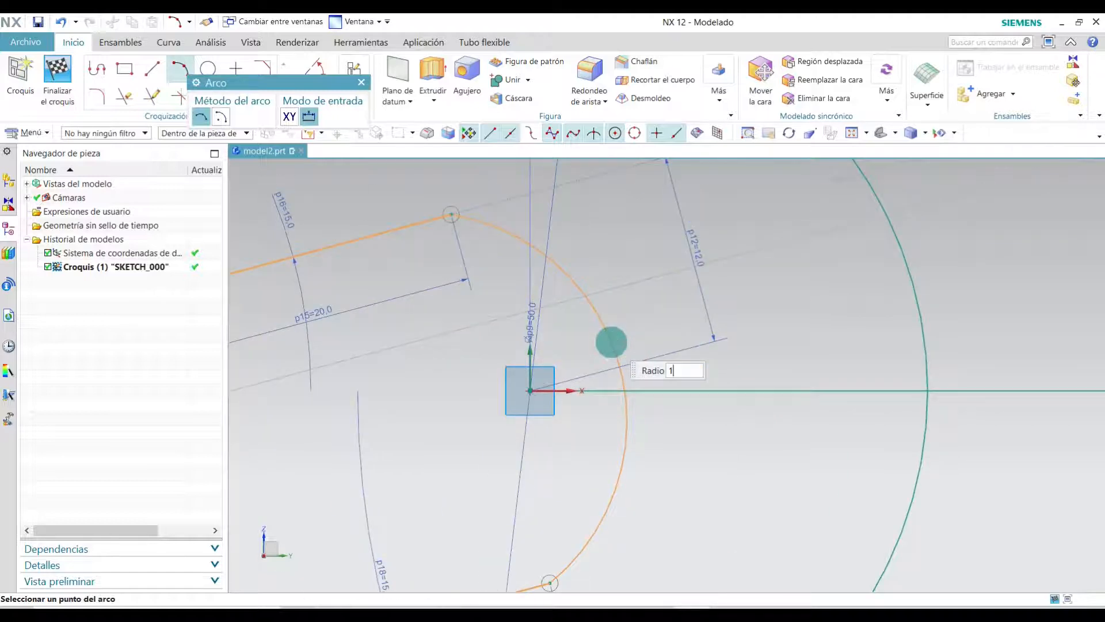
pyautogui.press('Return')
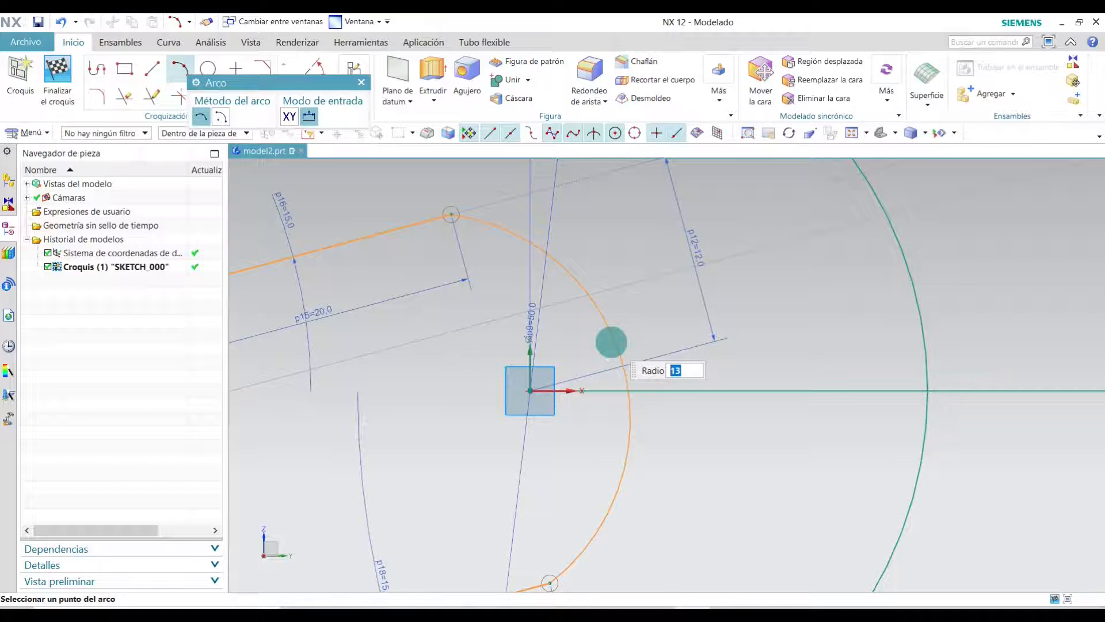
pyautogui.click(611, 340)
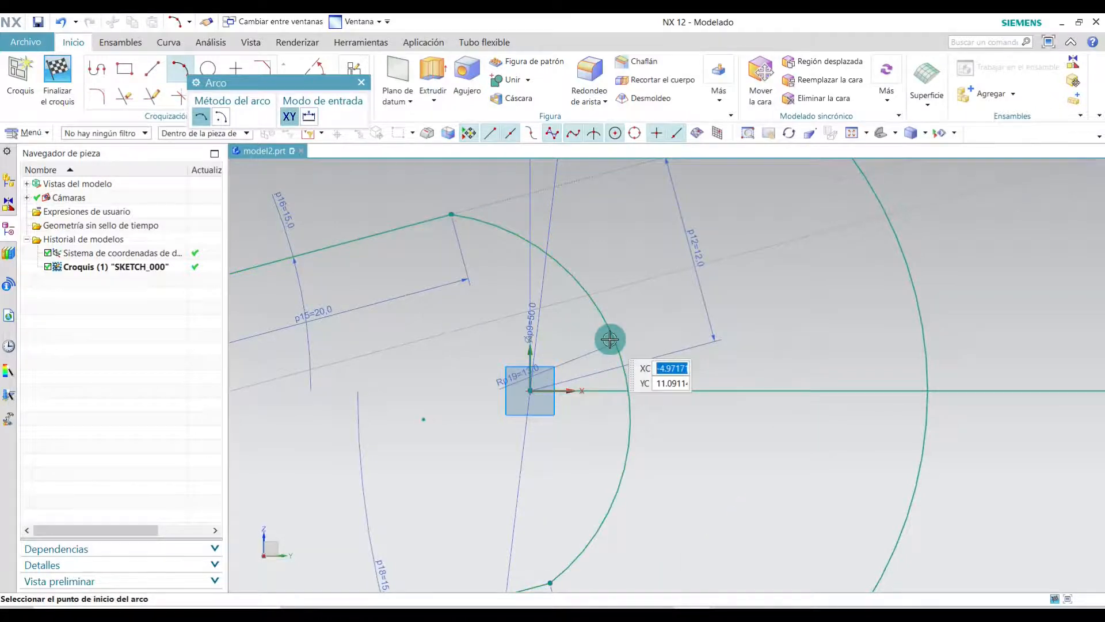
pyautogui.scroll(-5, 610, 340)
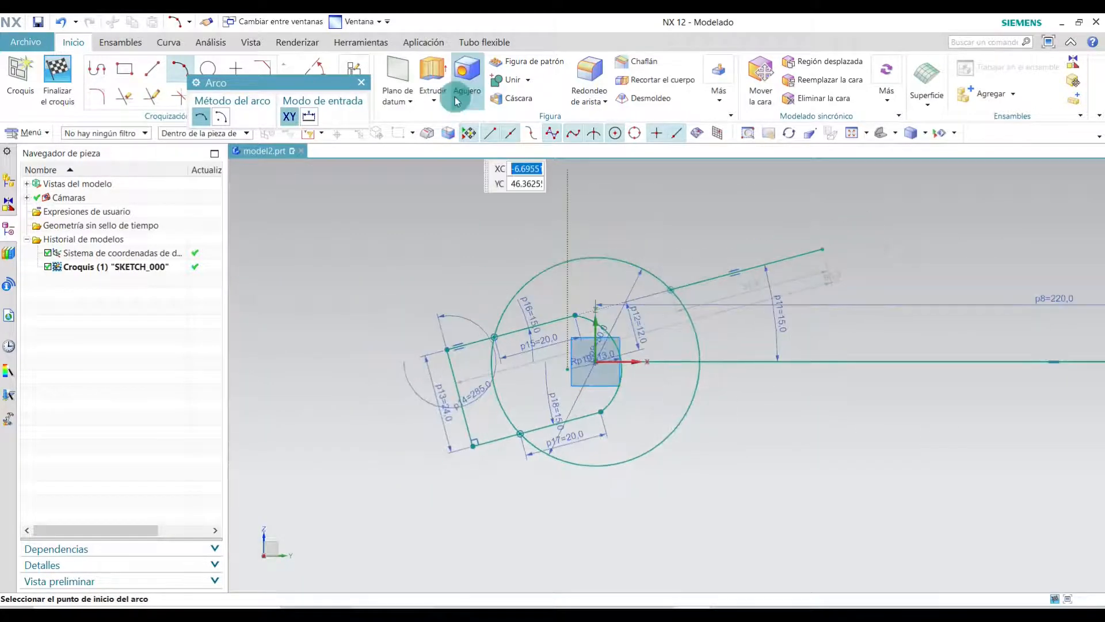
pyautogui.click(361, 82)
pyautogui.moveTo(605, 424); pyautogui.dragTo(661, 478, button='middle')
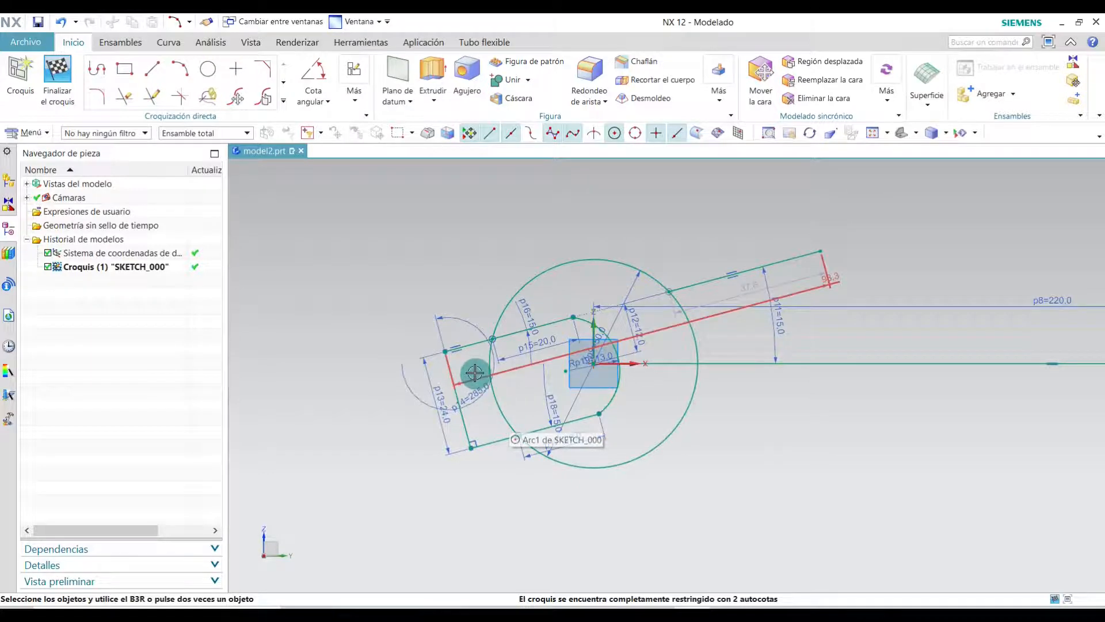
# Trim away the slanted and 24 mm lines outside the 50 mm circle, plus the circle's arc across the jaw opening.
pyautogui.click(127, 99)
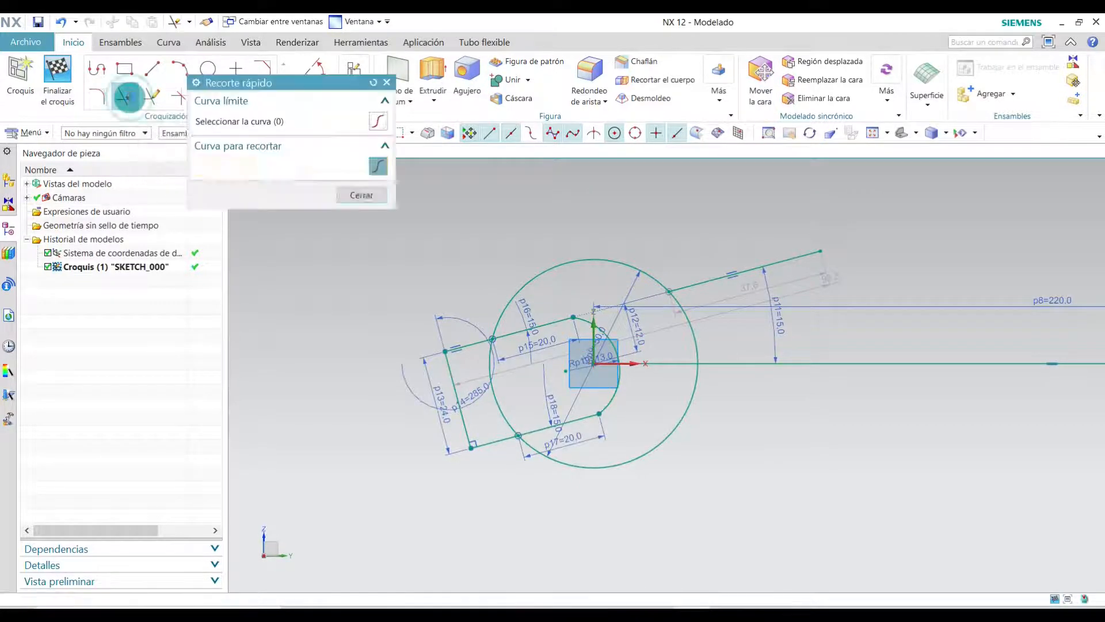
pyautogui.click(477, 344)
pyautogui.click(451, 370)
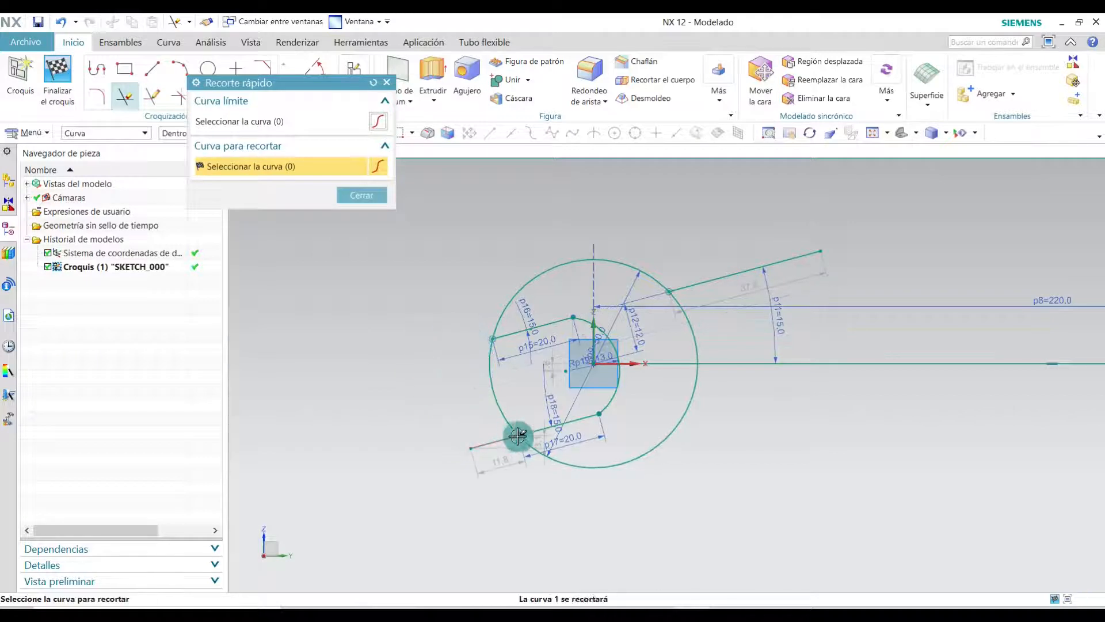
pyautogui.click(498, 440)
pyautogui.click(493, 401)
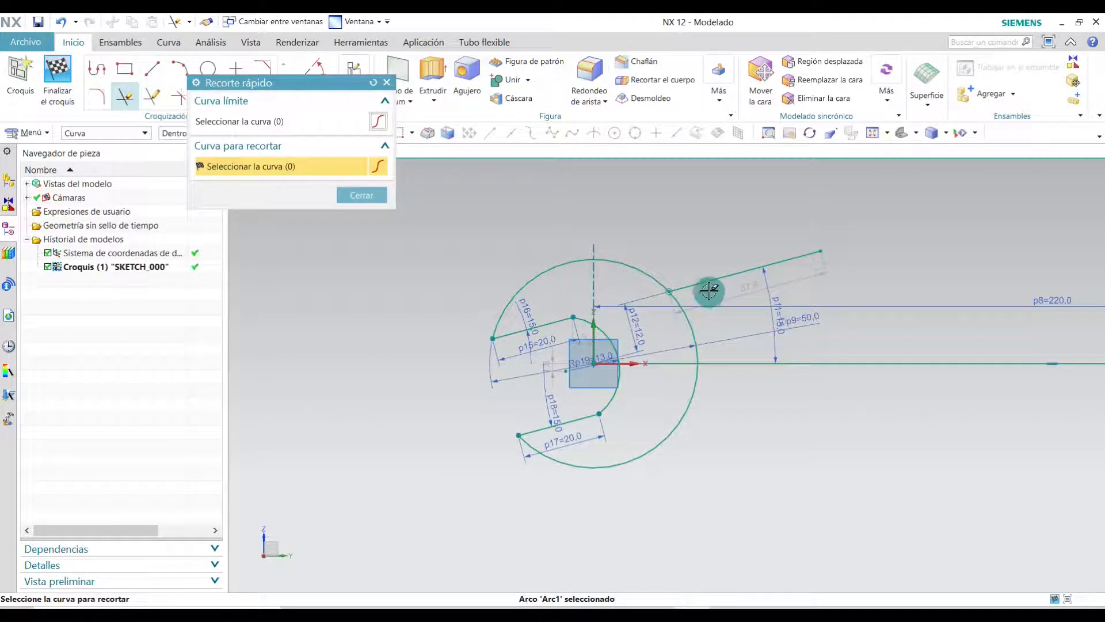
pyautogui.click(720, 274)
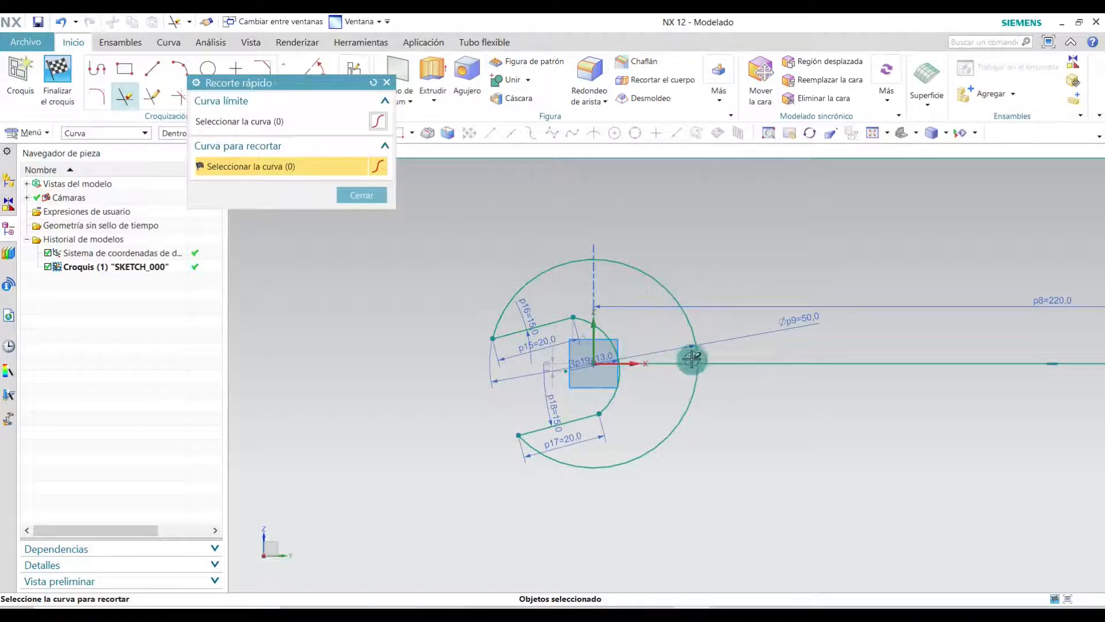
pyautogui.click(361, 196)
# Draw a six-sided polygon centred on the 35 mm circle, with an inscribed radius of 12 mm and a rotation of 90°.
pyautogui.scroll(-3, 356, 365)
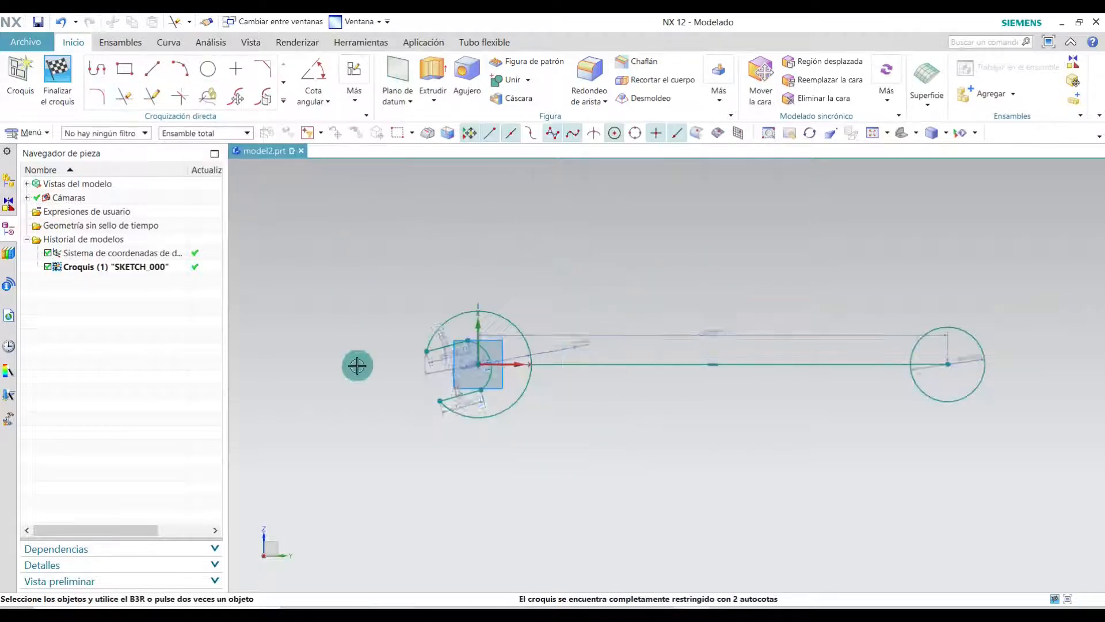
pyautogui.scroll(2, 757, 362)
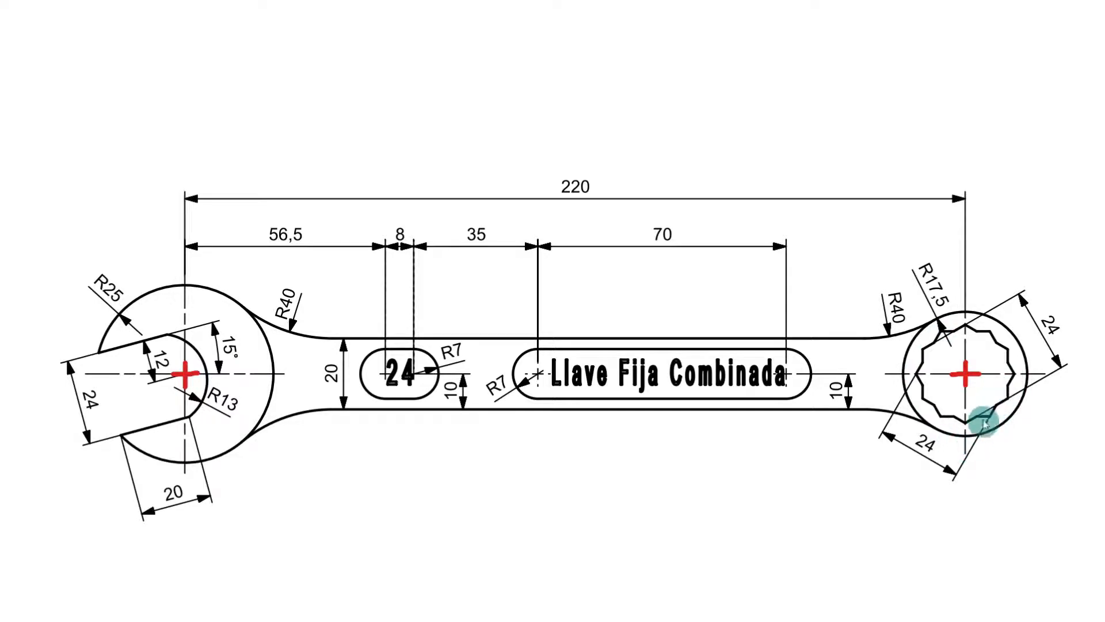
pyautogui.hotkey('alt', 'Tab')
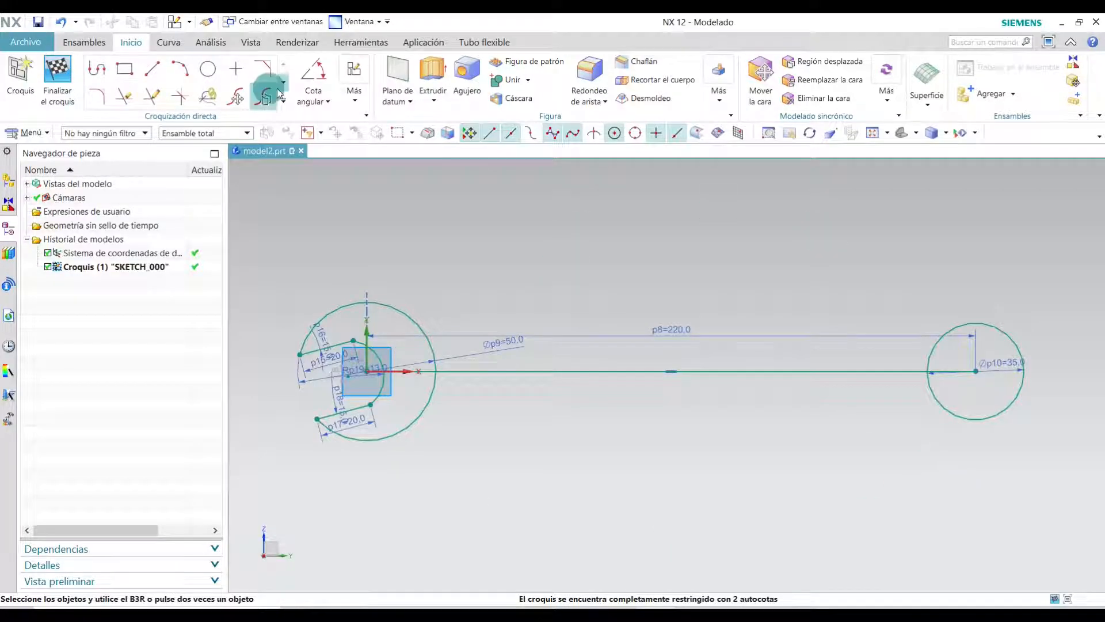
pyautogui.click(167, 40)
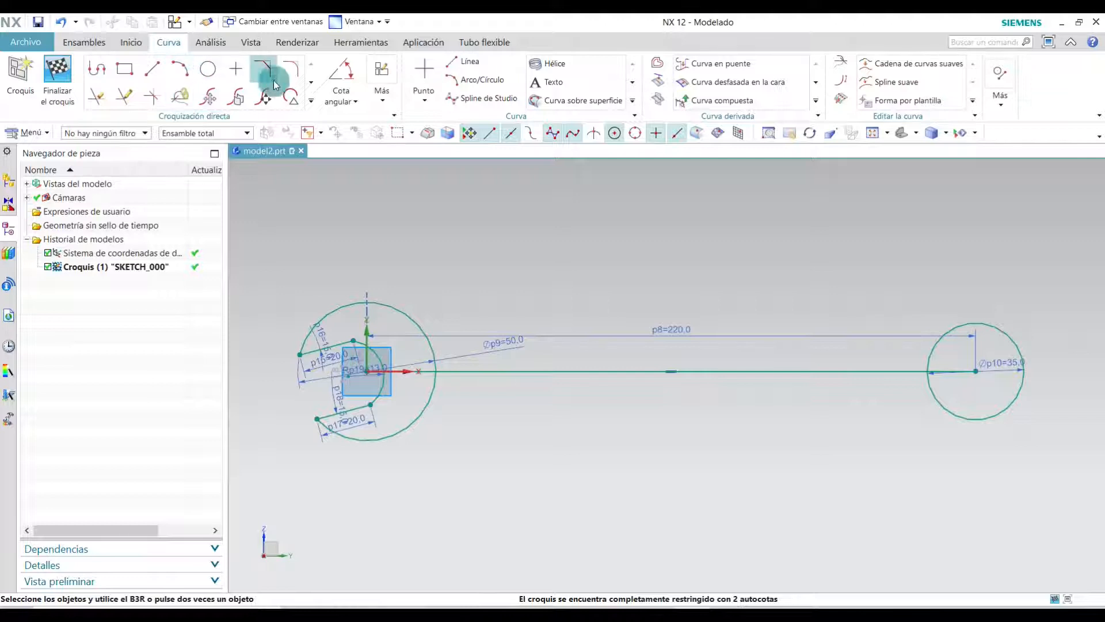
pyautogui.click(311, 82)
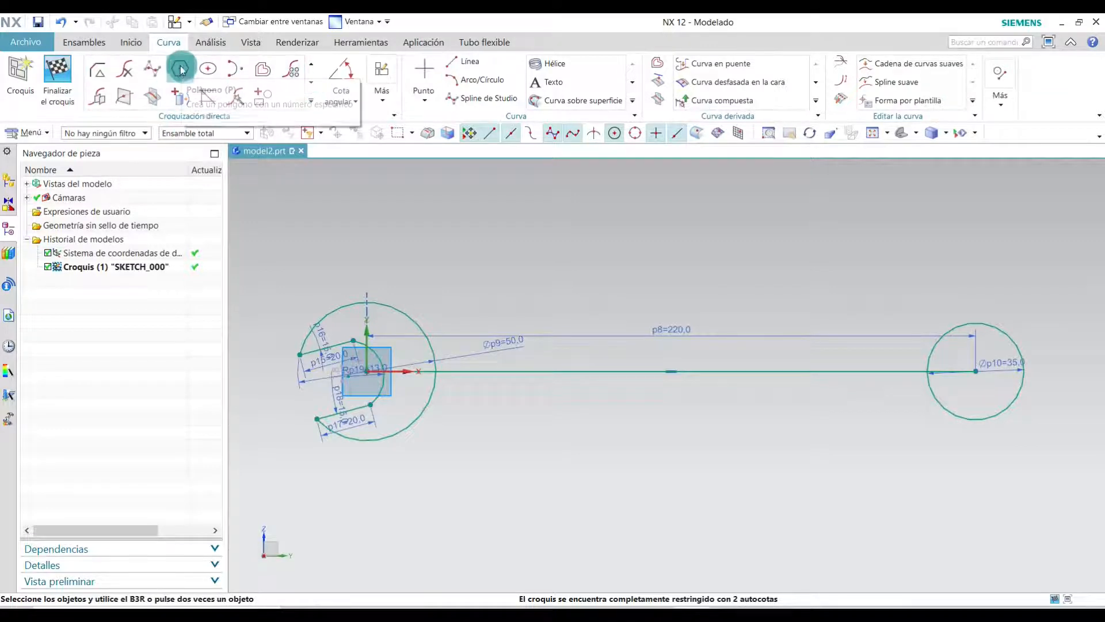
pyautogui.click(180, 69)
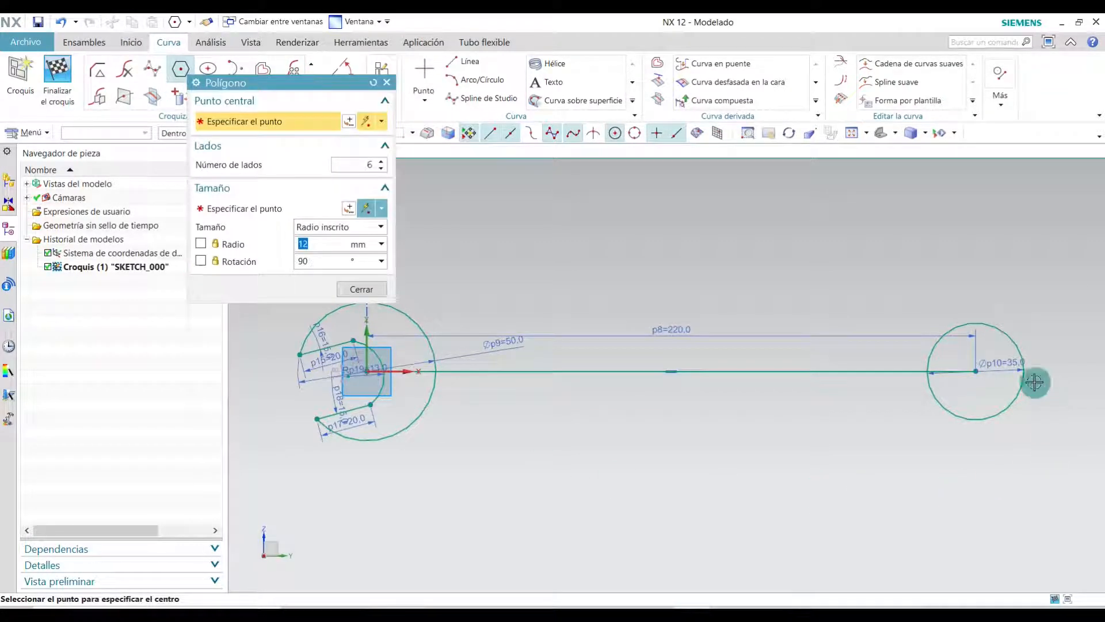
pyautogui.scroll(4, 976, 372)
pyautogui.click(976, 371)
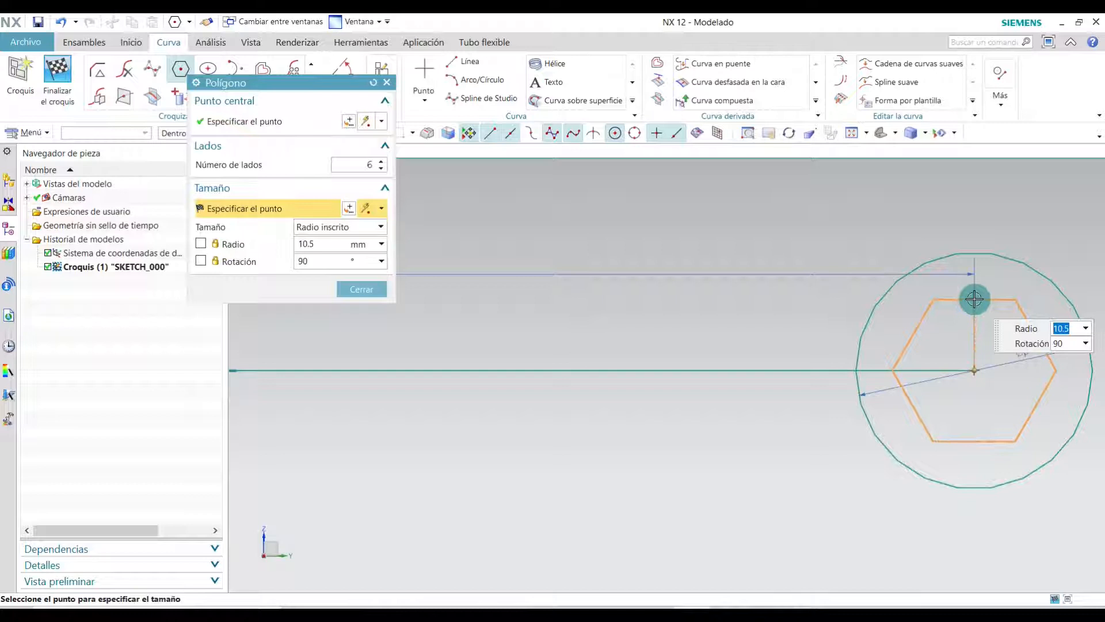
pyautogui.click(974, 299)
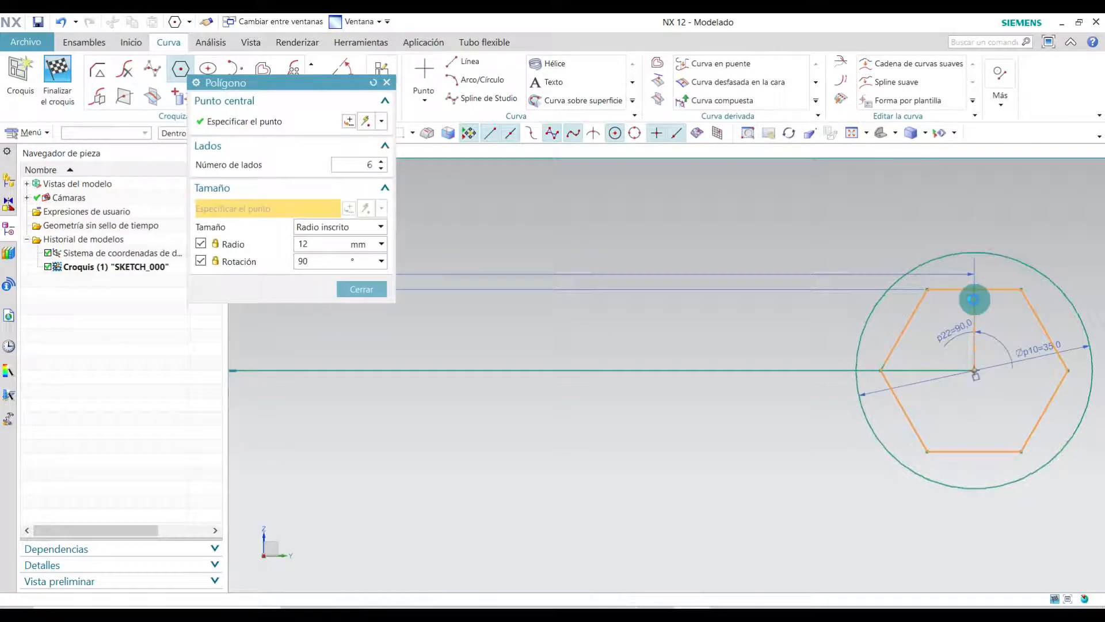
pyautogui.click(362, 288)
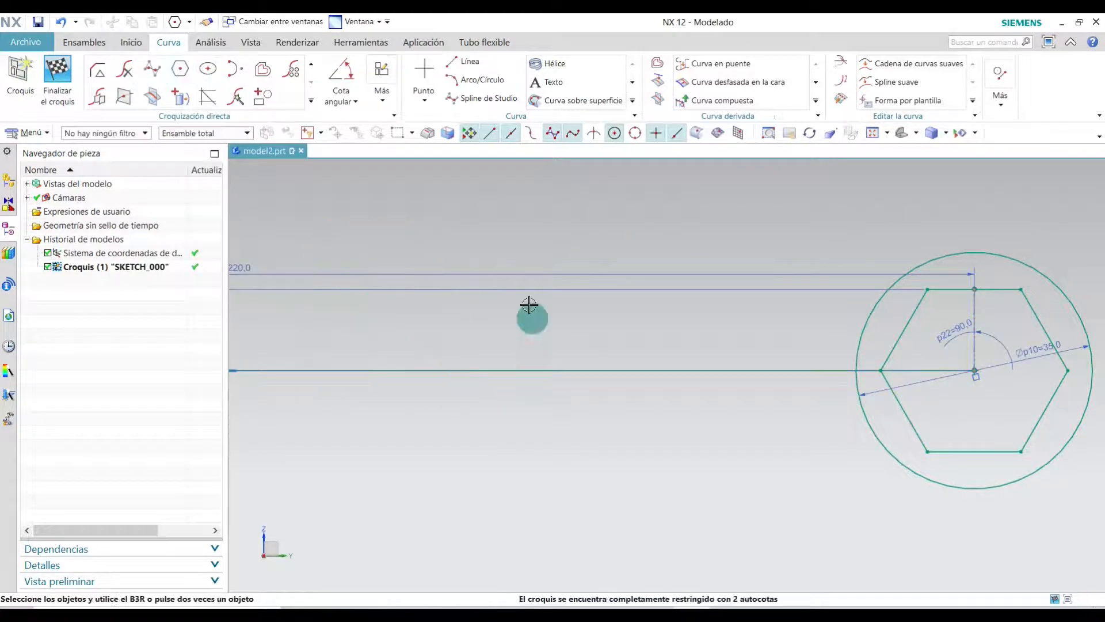
# Add a second six-sided polygon at the 35 mm circle's centre, with a 12 mm inscribed radius and 60° rotation.
pyautogui.click(181, 69)
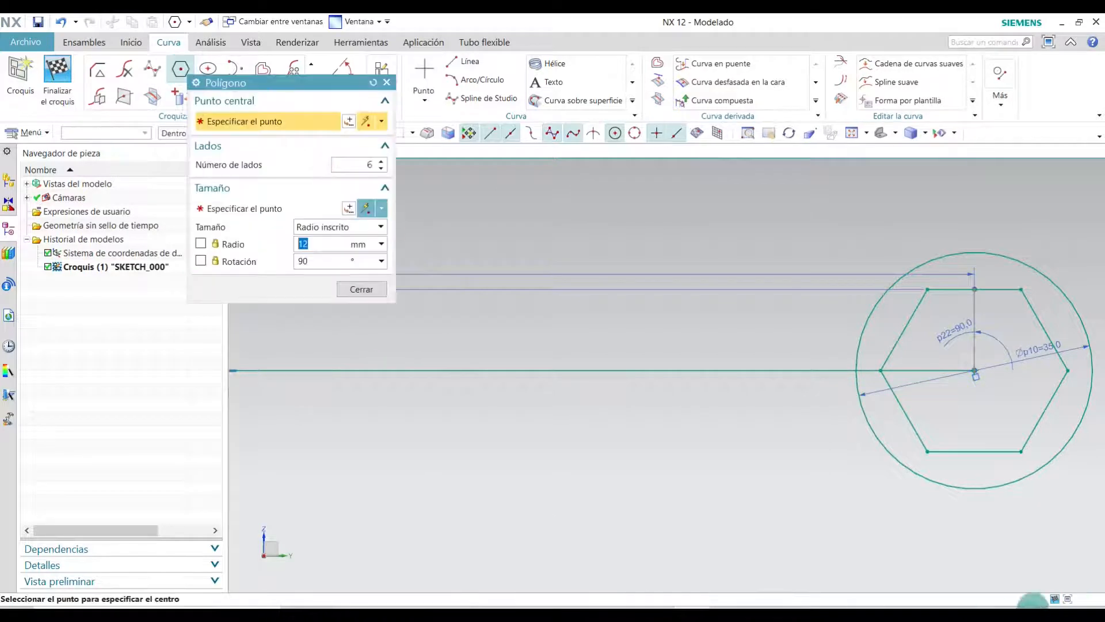
pyautogui.click(975, 370)
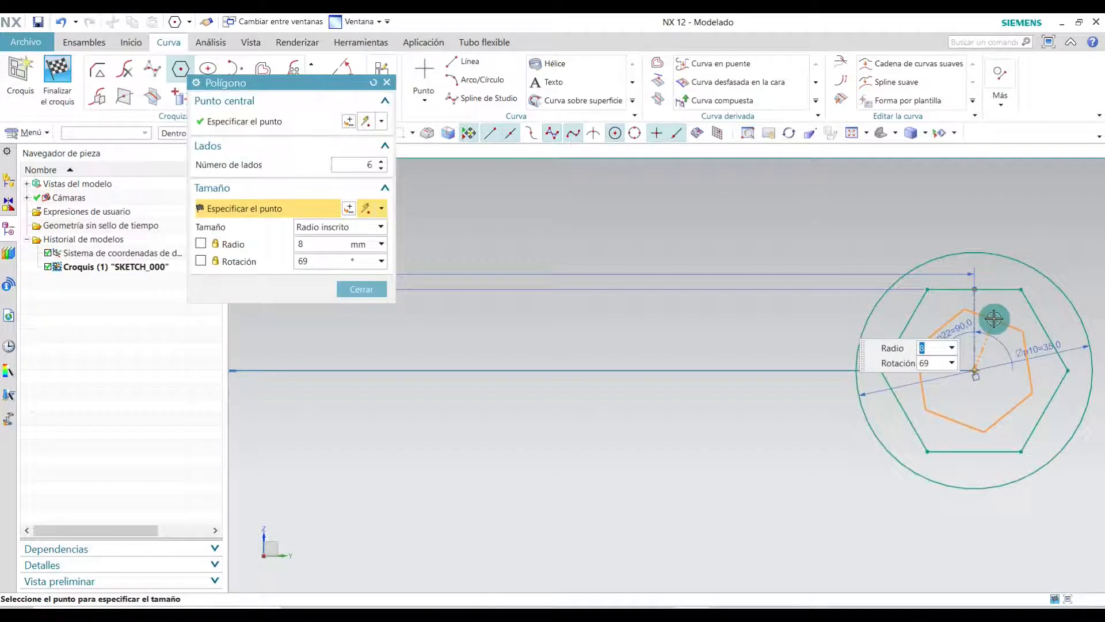
pyautogui.press('Tab')
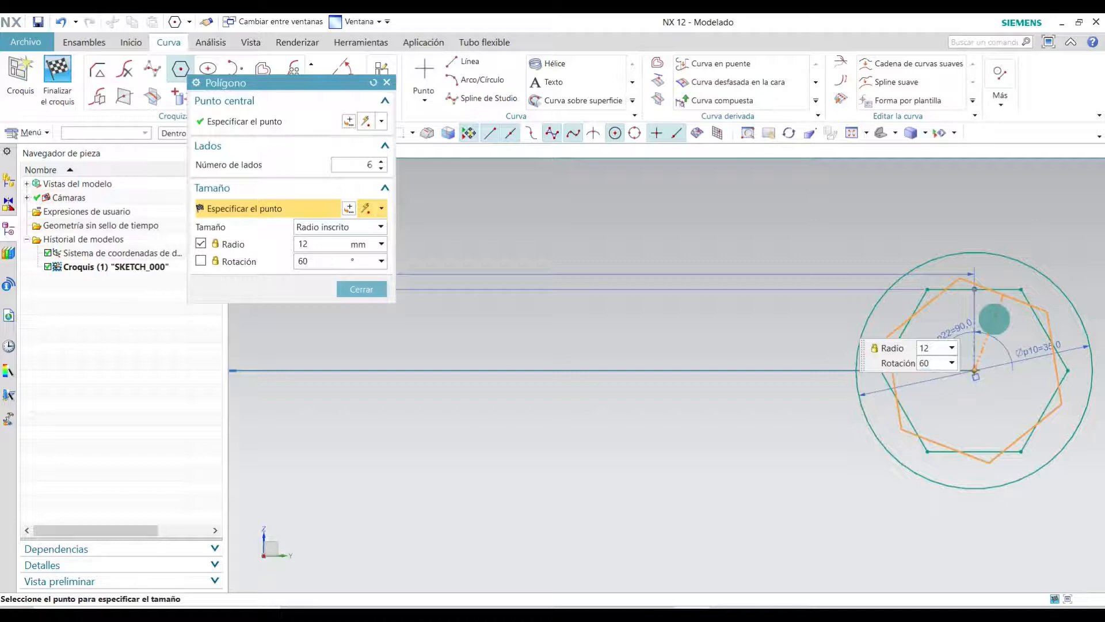
pyautogui.press('Return')
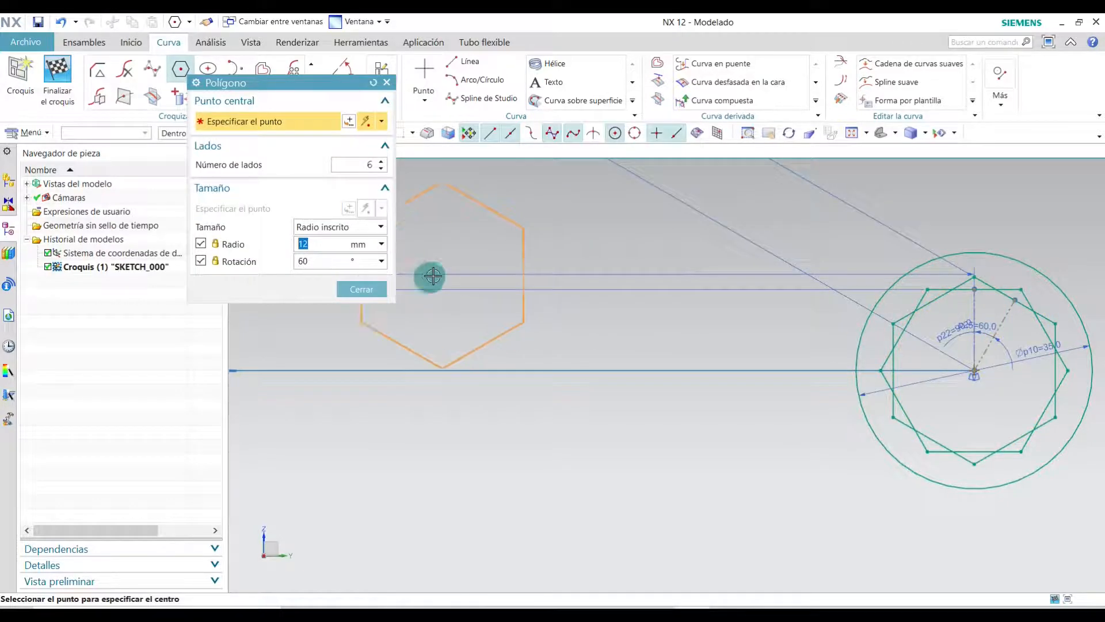
pyautogui.click(368, 287)
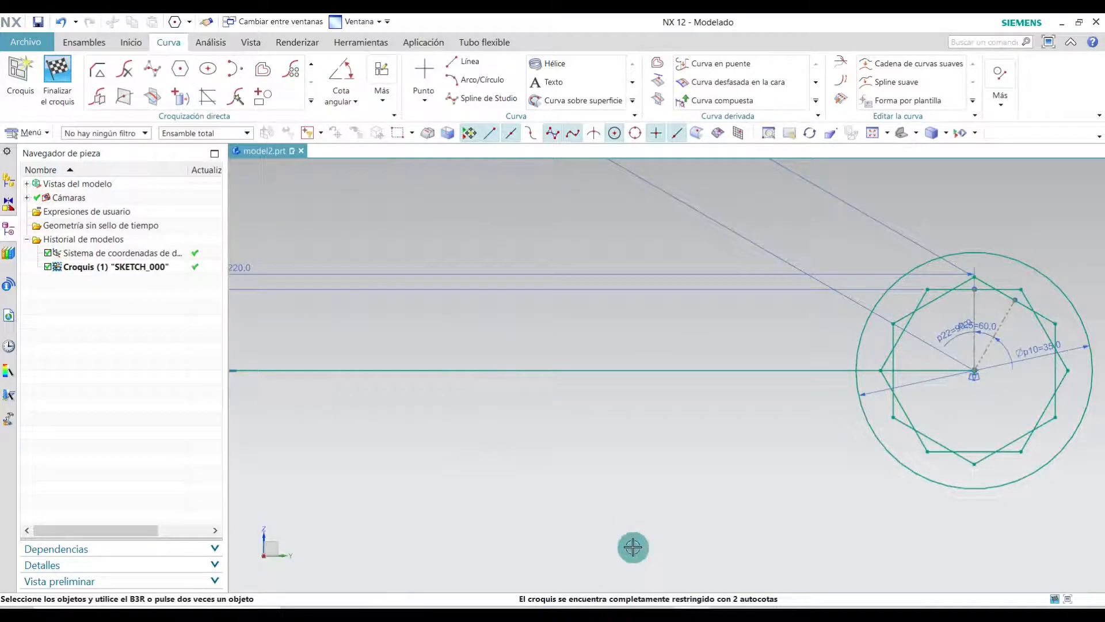
# Trim away the overlapping inner segments of the two hexagons around the upper half of the ring opening.
pyautogui.scroll(-2, 604, 509)
pyautogui.scroll(3, 866, 501)
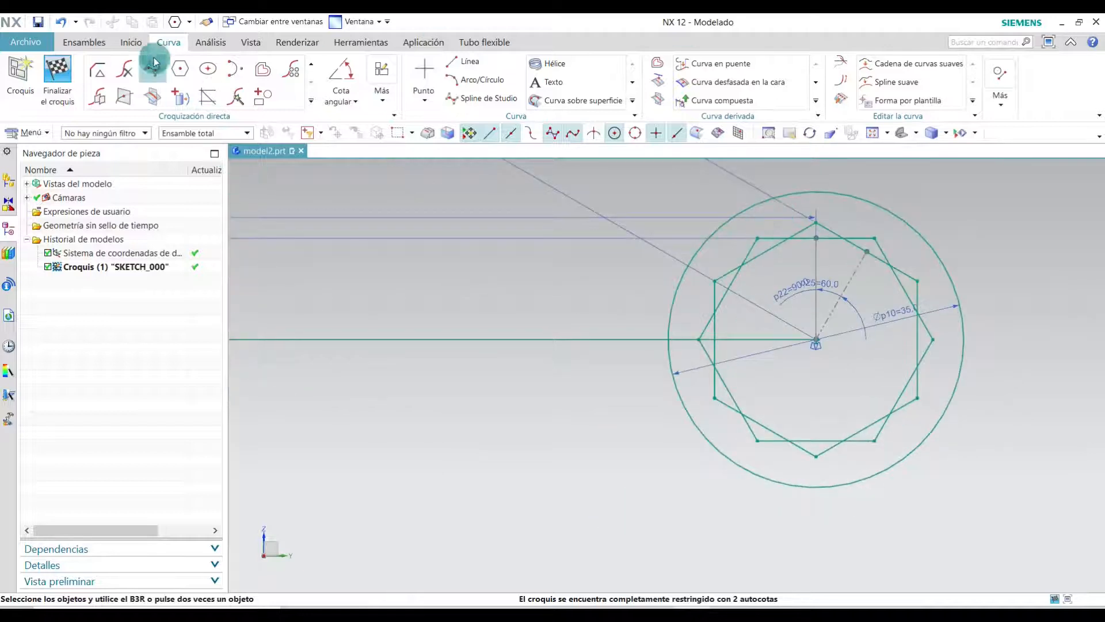
pyautogui.click(131, 42)
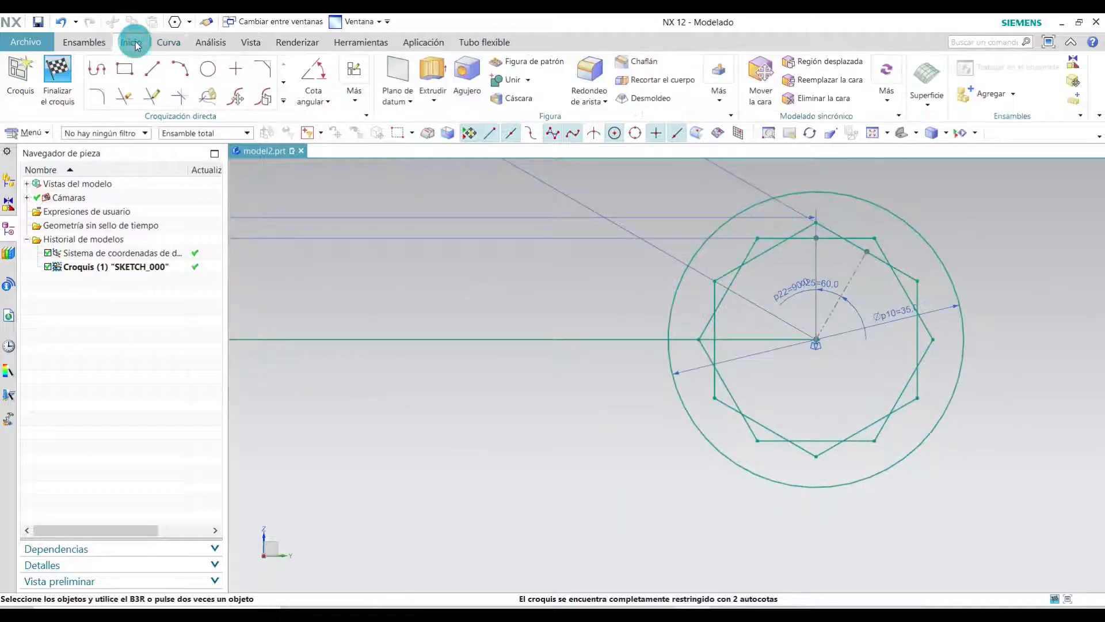
pyautogui.click(125, 97)
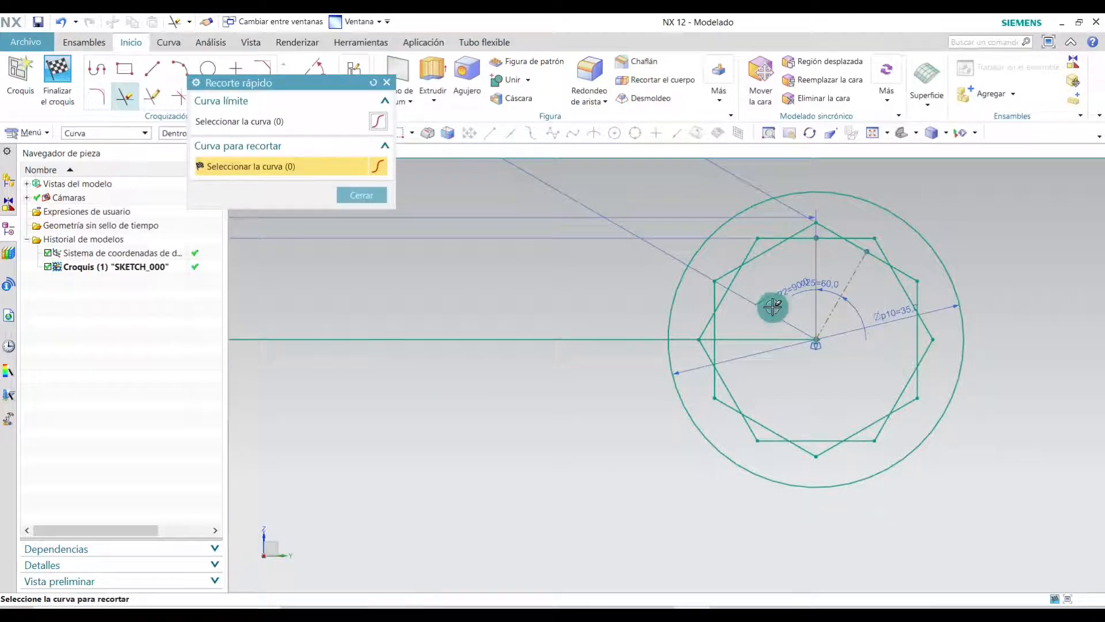
pyautogui.click(769, 251)
pyautogui.click(732, 281)
pyautogui.scroll(3, 718, 337)
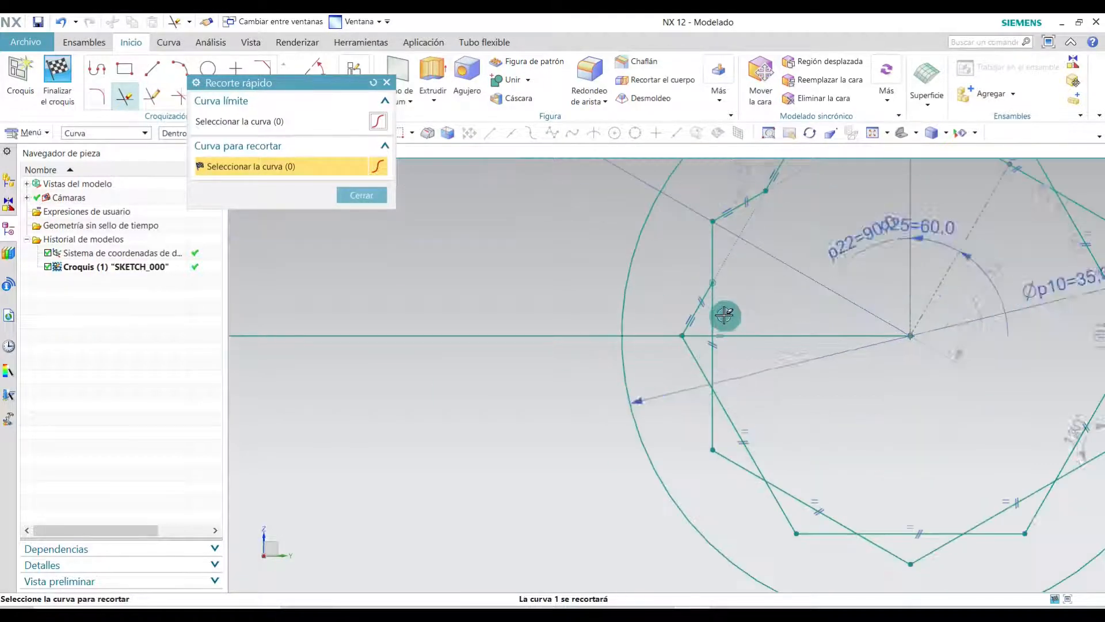
pyautogui.click(712, 310)
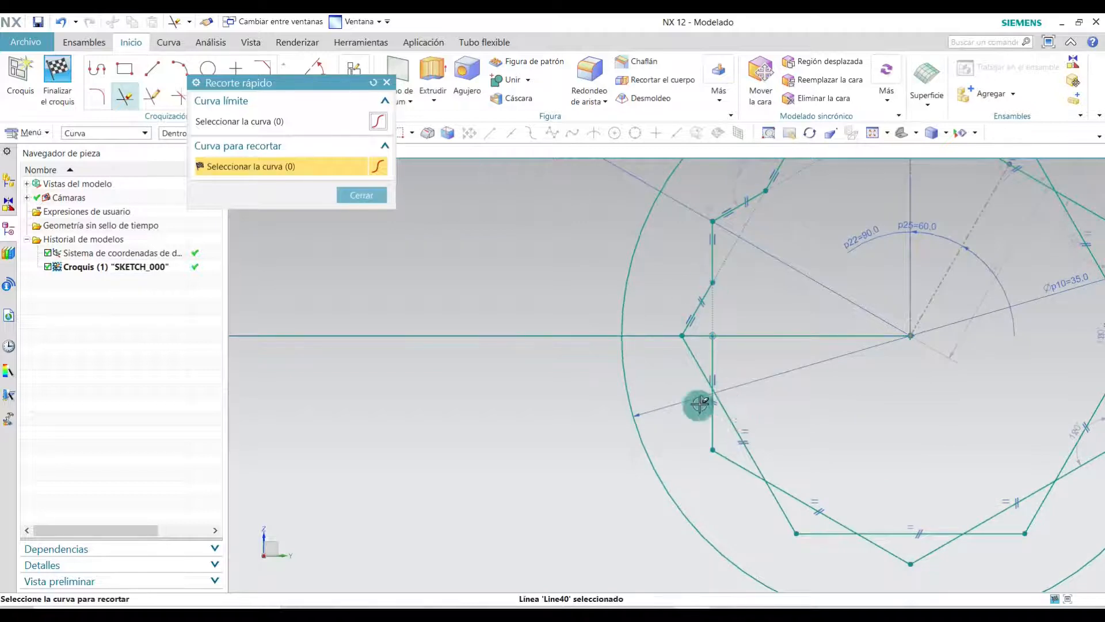
pyautogui.scroll(-3, 802, 279)
pyautogui.scroll(2, 838, 259)
pyautogui.click(816, 275)
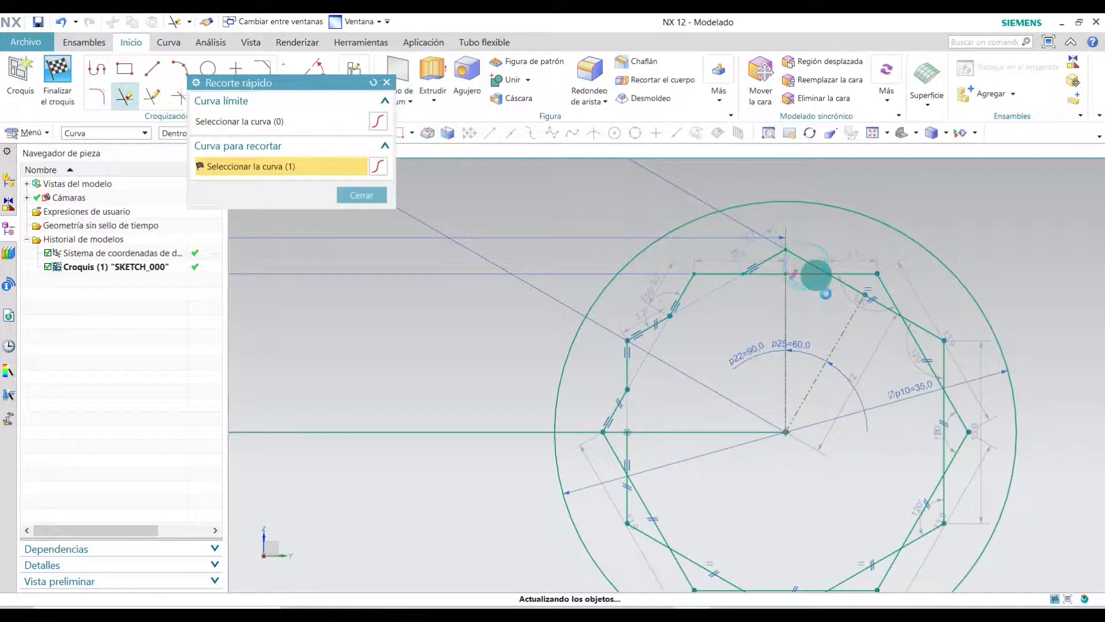
pyautogui.click(850, 284)
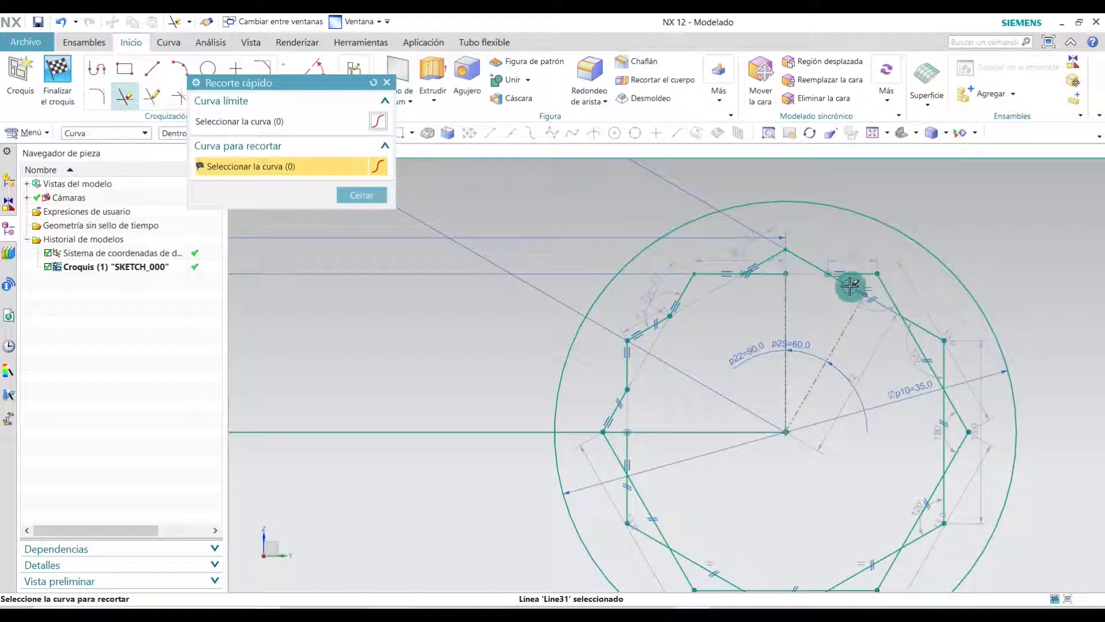
pyautogui.click(911, 336)
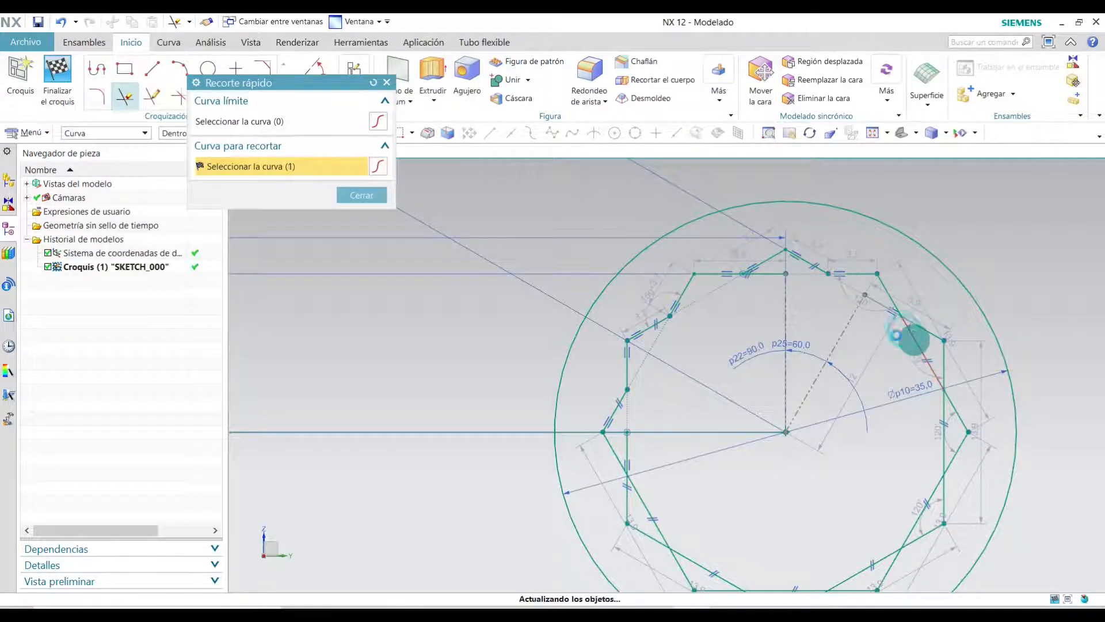
# Trim the remaining inner hexagon segments around the right side and lower half of the ring opening, and finish the sketch.
pyautogui.scroll(-3, 886, 403)
pyautogui.scroll(3, 885, 443)
pyautogui.click(903, 351)
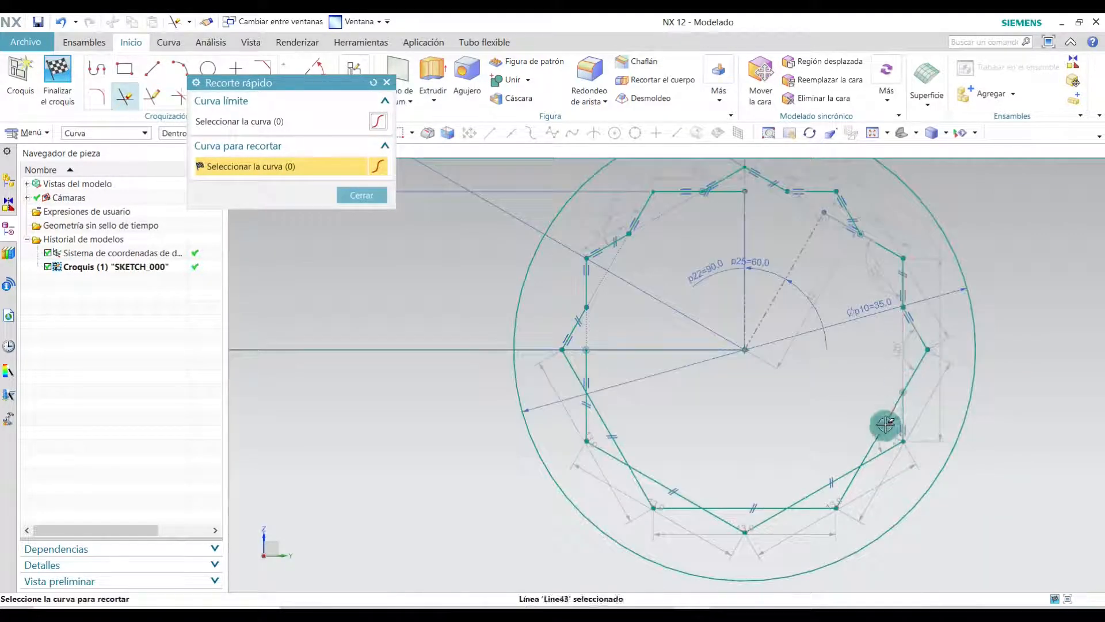
pyautogui.click(890, 407)
pyautogui.click(844, 471)
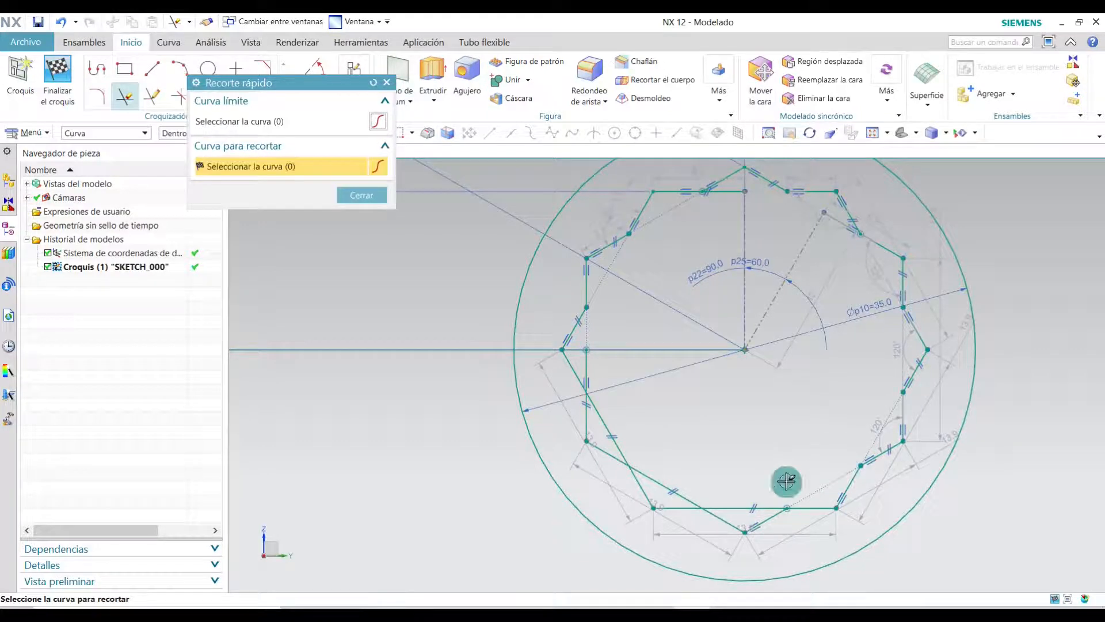
pyautogui.click(760, 501)
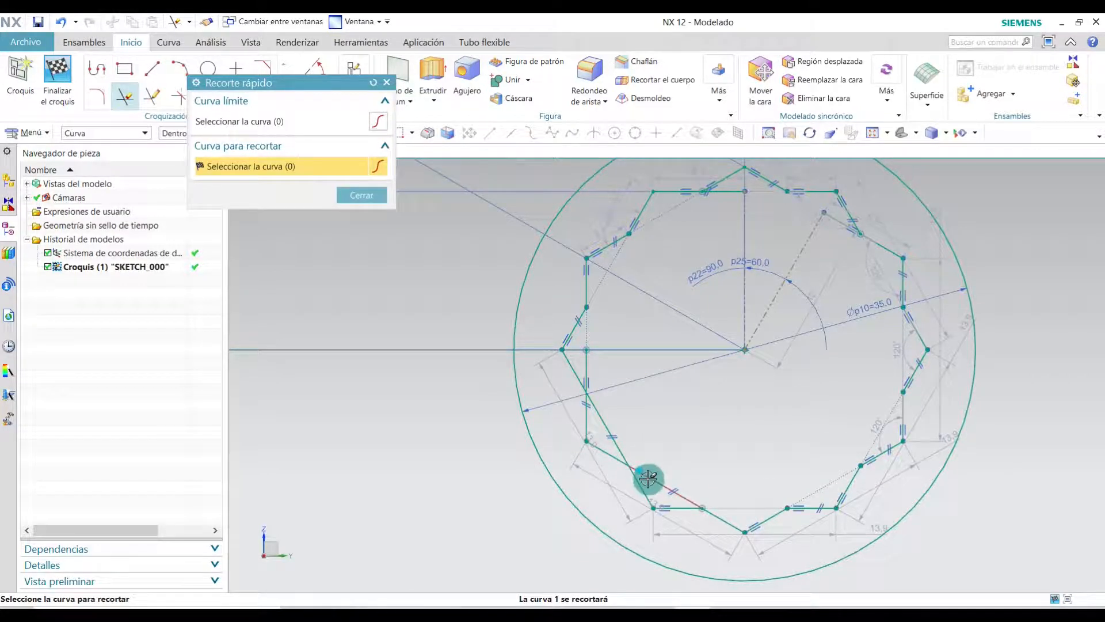
pyautogui.click(648, 478)
pyautogui.click(606, 416)
pyautogui.click(590, 364)
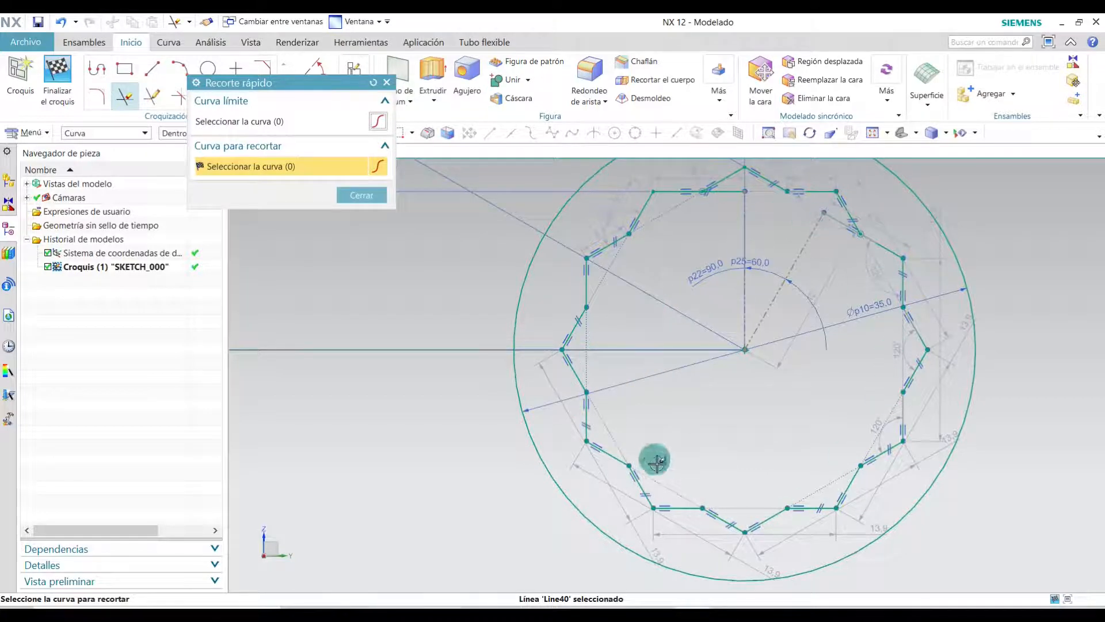
pyautogui.click(368, 197)
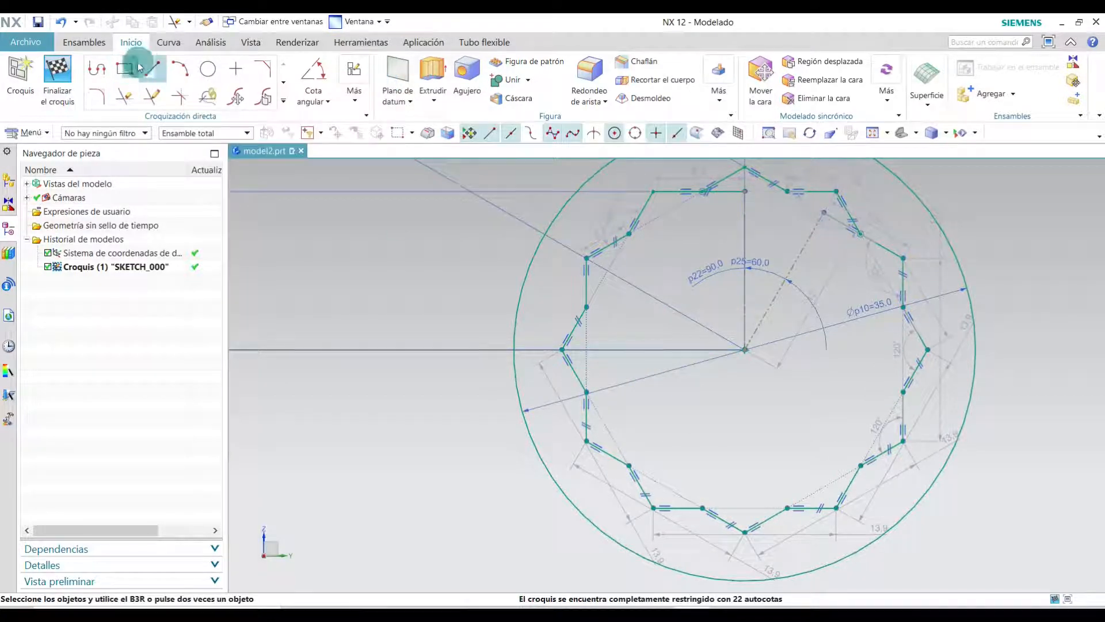
pyautogui.click(57, 73)
pyautogui.scroll(3, 767, 455)
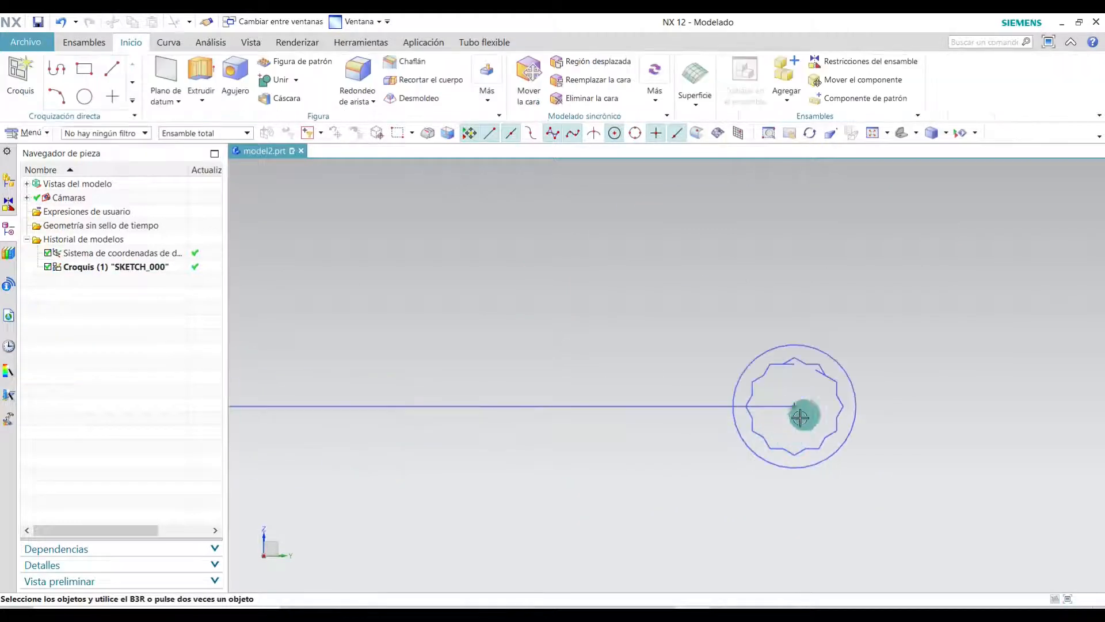
# Reopen the wrench sketch and trim the two leftover line stubs inside the upper part of the twelve-point opening.
pyautogui.doubleClick(132, 270)
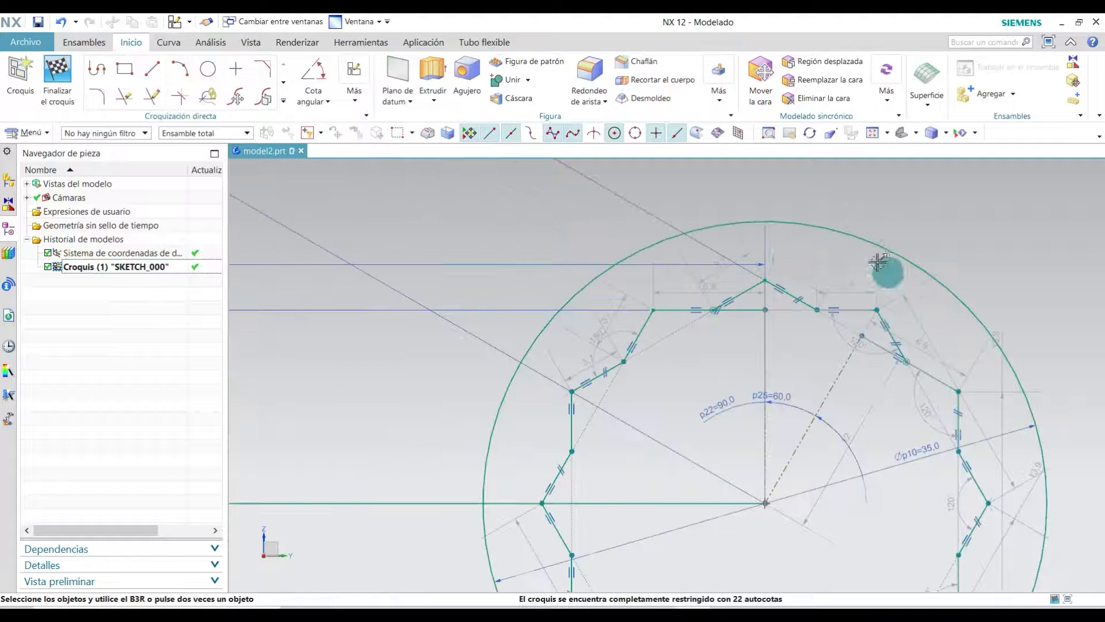
pyautogui.scroll(2, 913, 361)
pyautogui.click(125, 96)
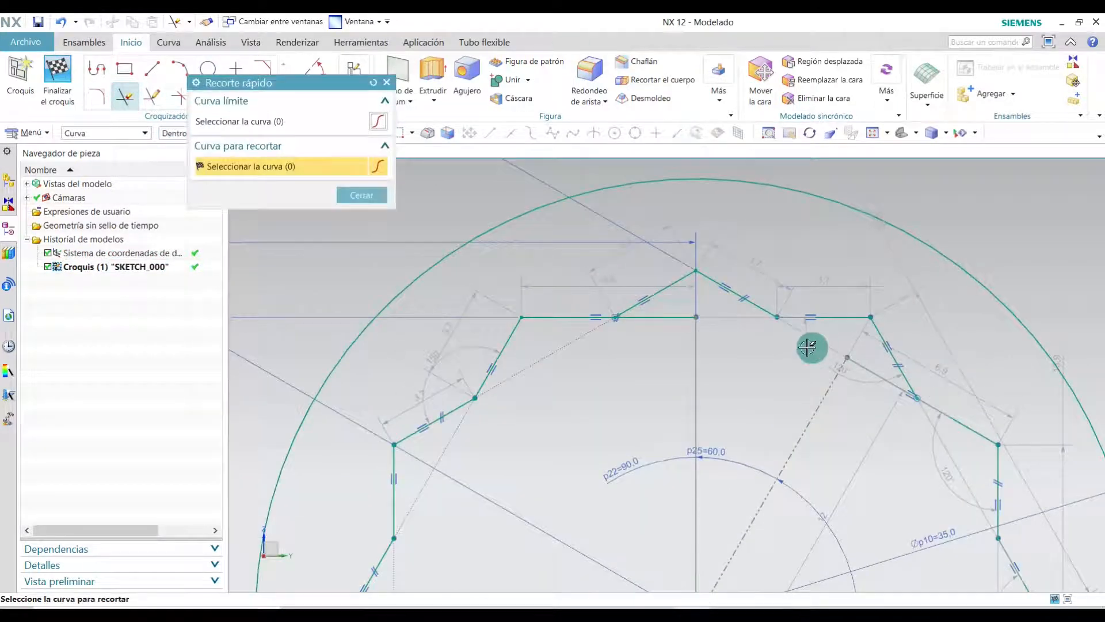
pyautogui.click(676, 319)
pyautogui.scroll(1, 797, 370)
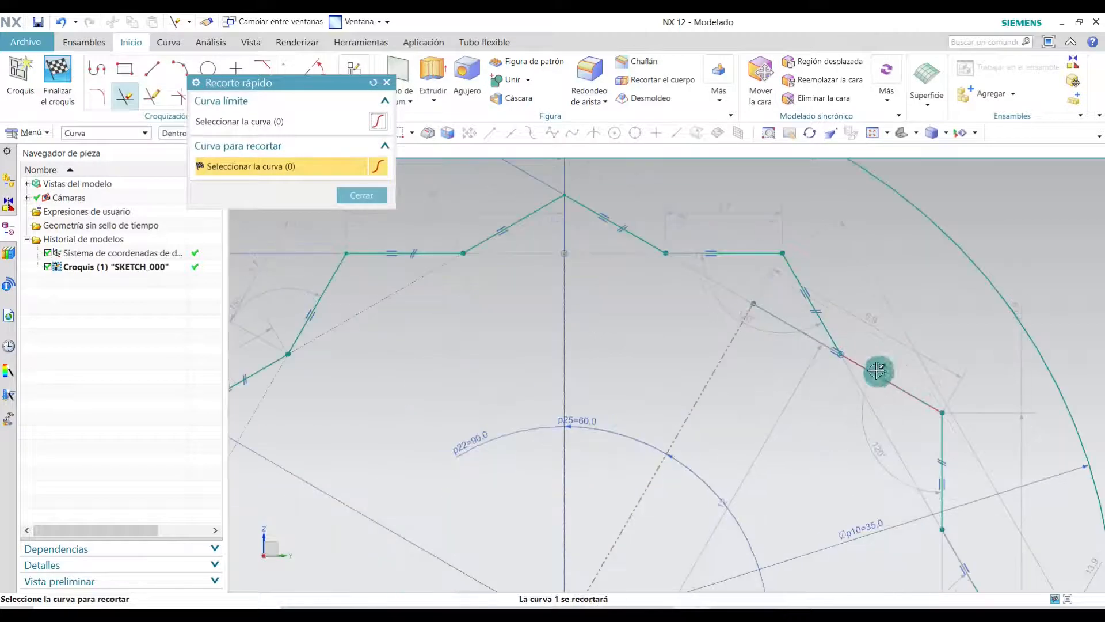
pyautogui.scroll(-3, 921, 495)
pyautogui.scroll(3, 827, 234)
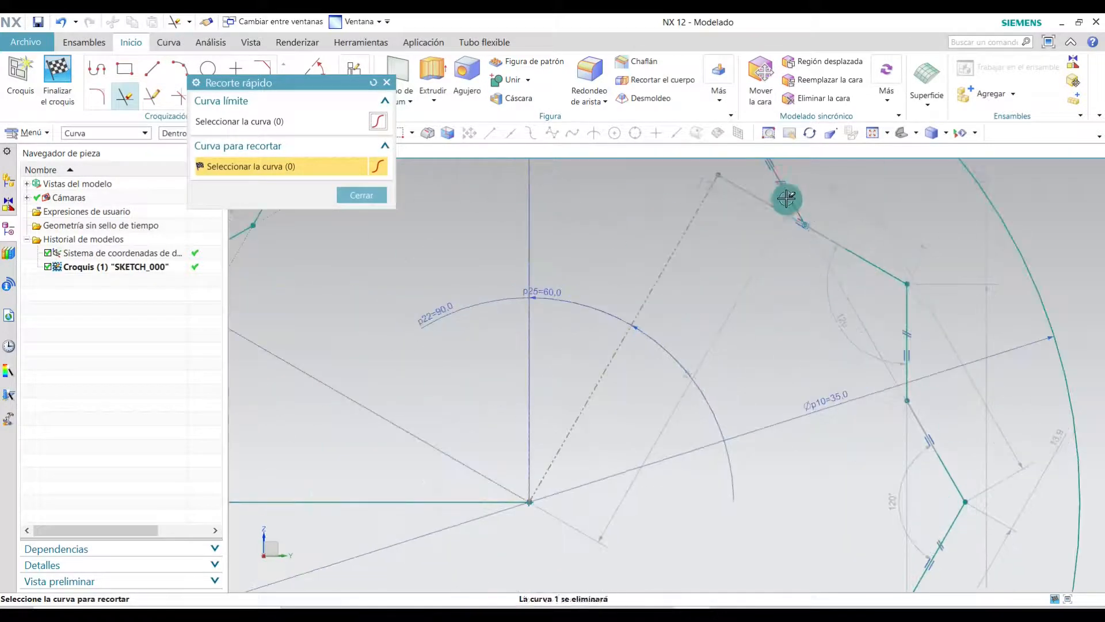
pyautogui.click(766, 206)
pyautogui.click(361, 195)
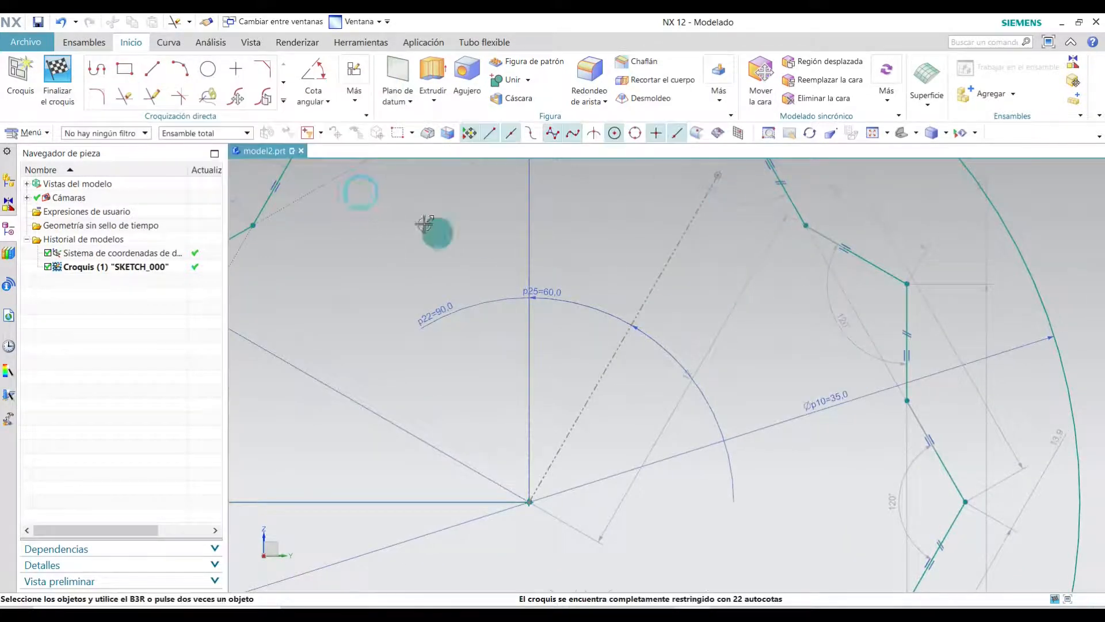
# Move the 12 mm inscribed-radius dimension closer to the ring end and finish the sketch.
pyautogui.scroll(-5, 614, 336)
pyautogui.scroll(2, 645, 435)
pyautogui.scroll(-5, 395, 425)
pyautogui.scroll(2, 414, 397)
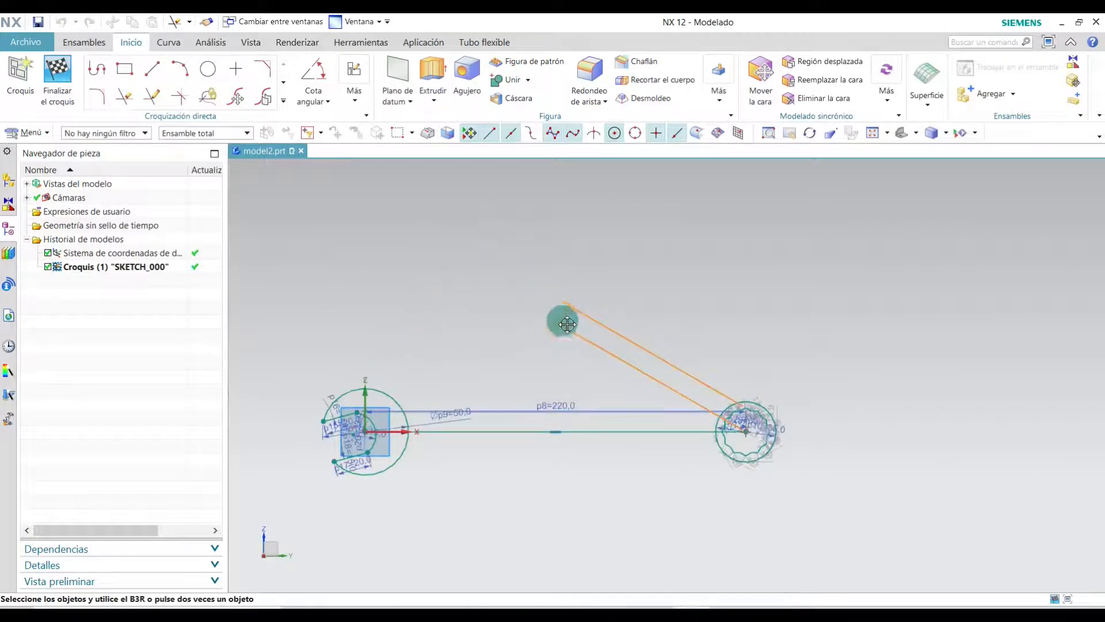
pyautogui.scroll(3, 706, 426)
pyautogui.scroll(-3, 711, 445)
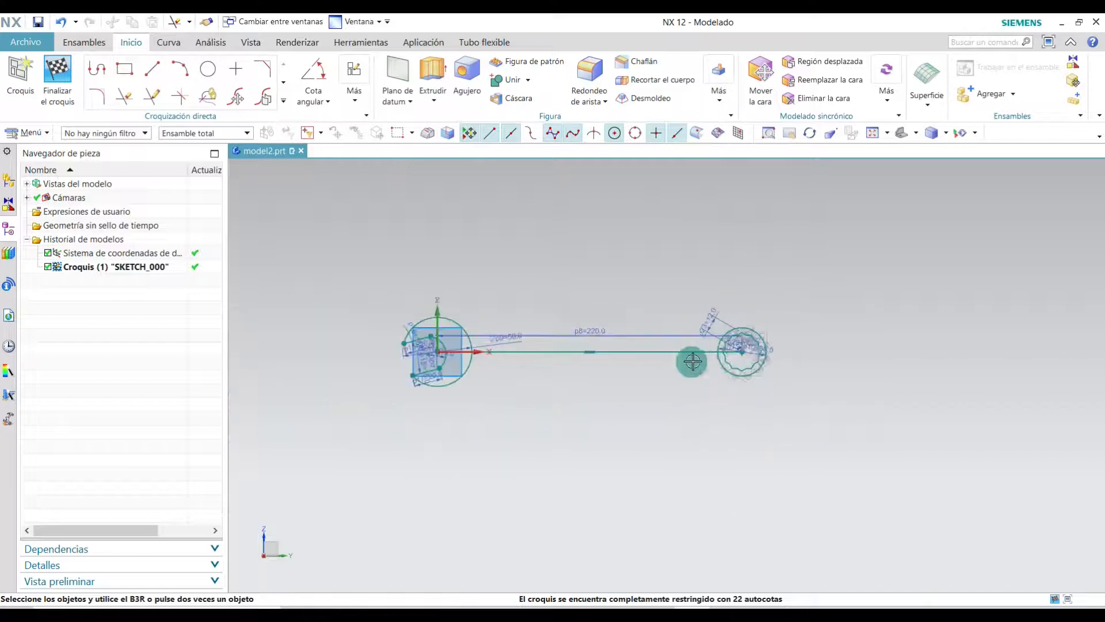
pyautogui.click(58, 72)
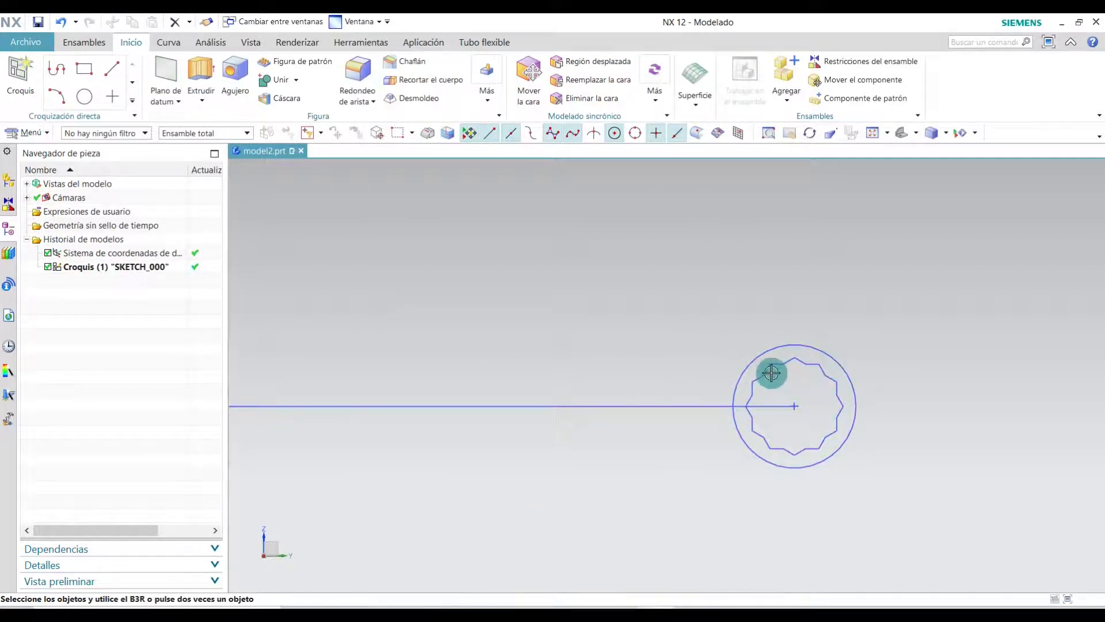
# Reopen the sketch, add a Rapid Dimension between two opposite parallel edges of the twelve-point opening, and finish the sketch.
pyautogui.doubleClick(107, 269)
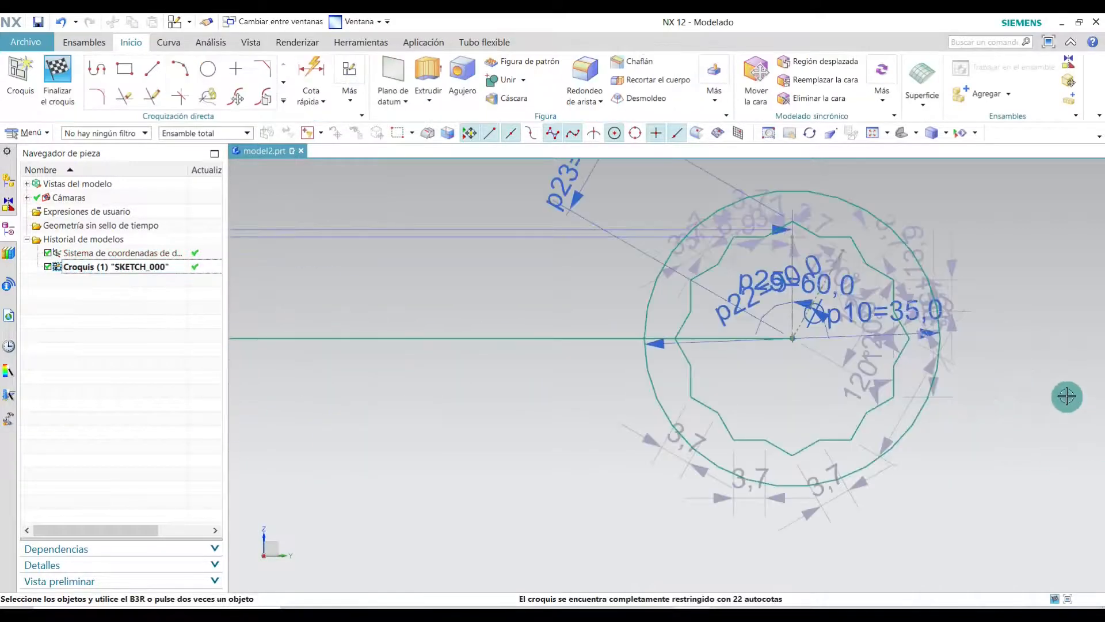
pyautogui.click(310, 97)
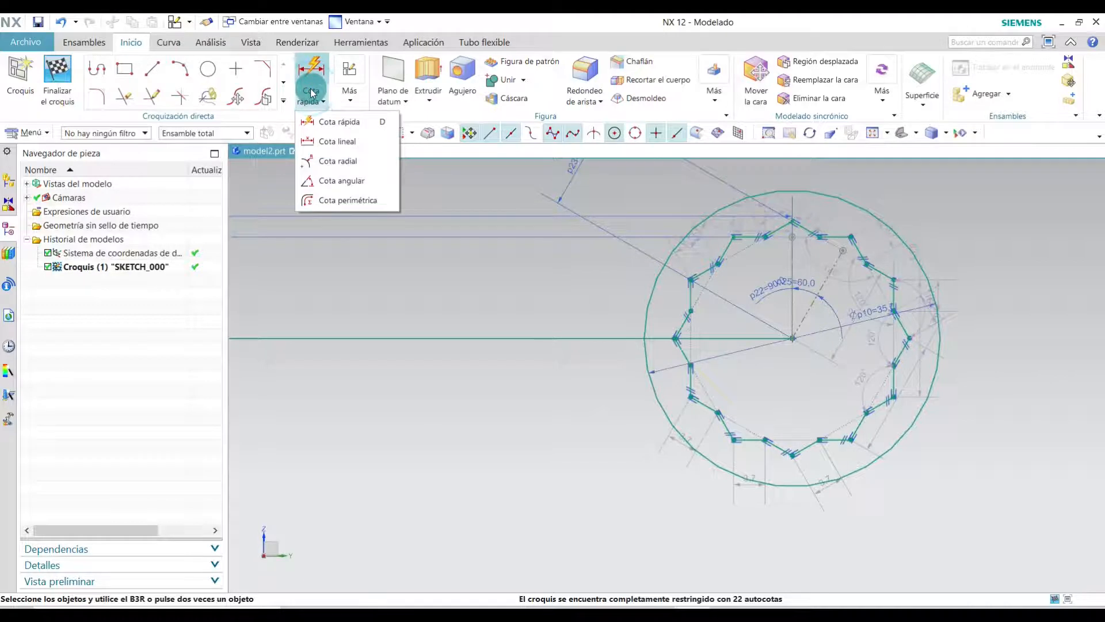
pyautogui.click(323, 121)
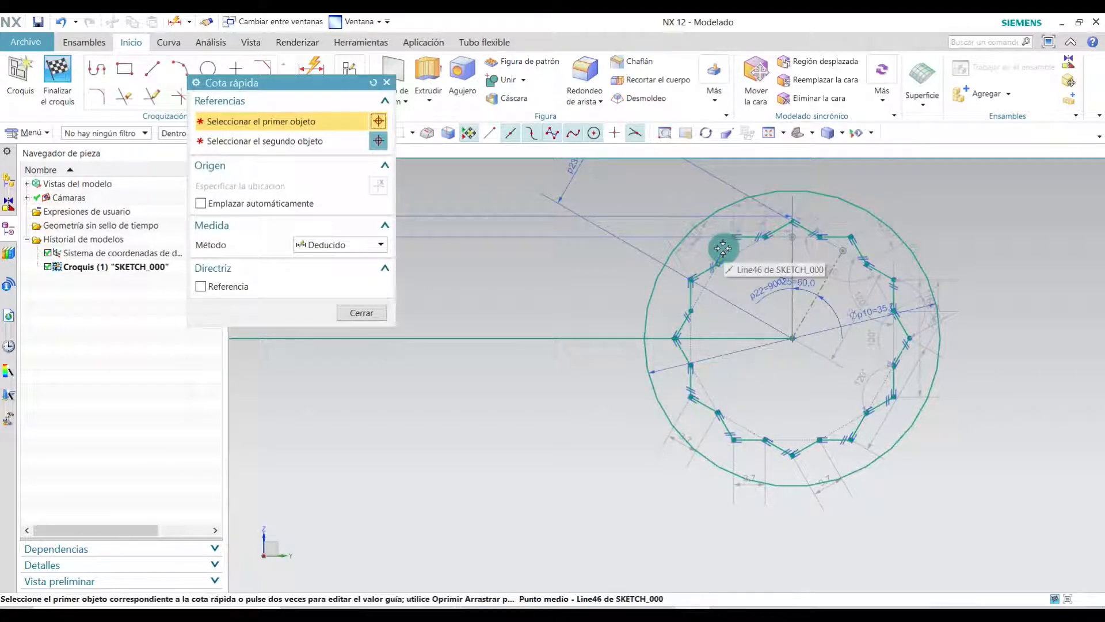
pyautogui.click(731, 288)
pyautogui.click(911, 343)
pyautogui.scroll(-3, 908, 339)
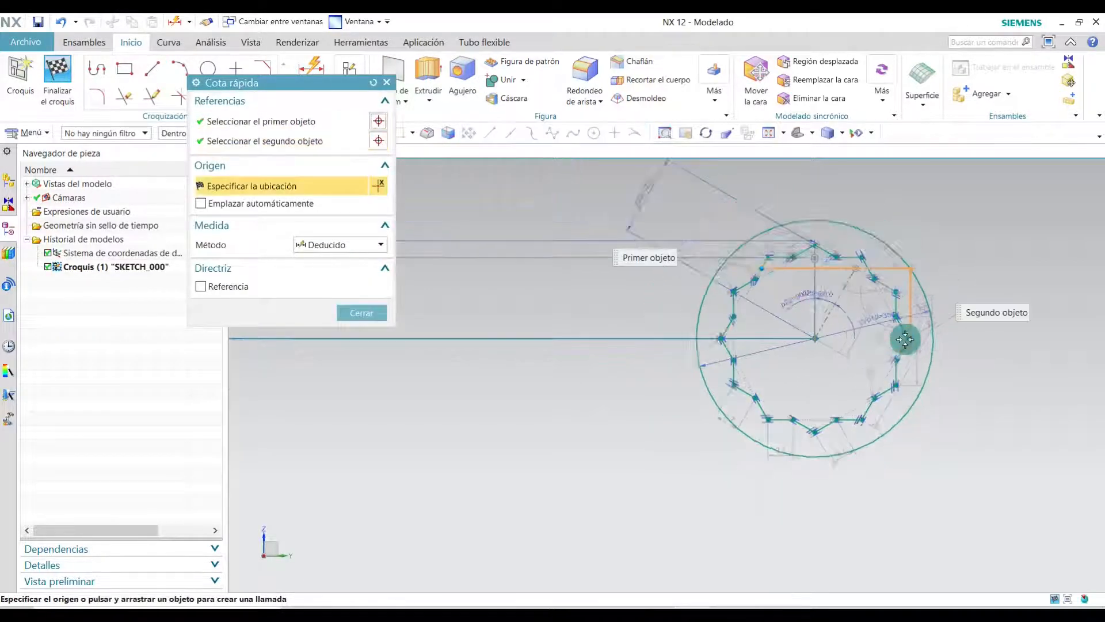
pyautogui.click(737, 451)
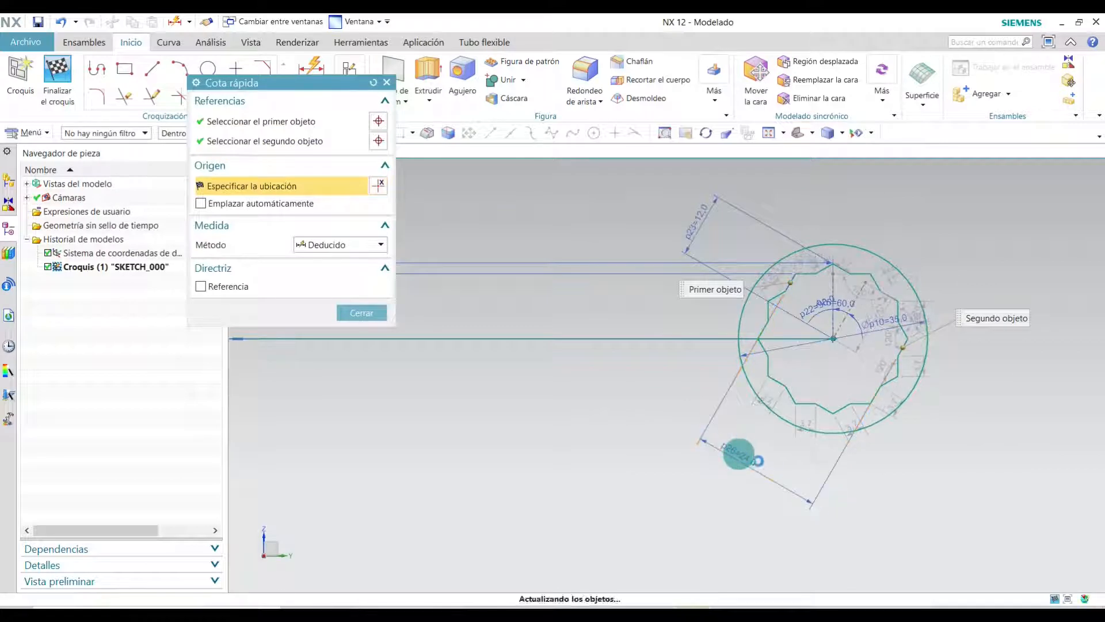
pyautogui.click(747, 450)
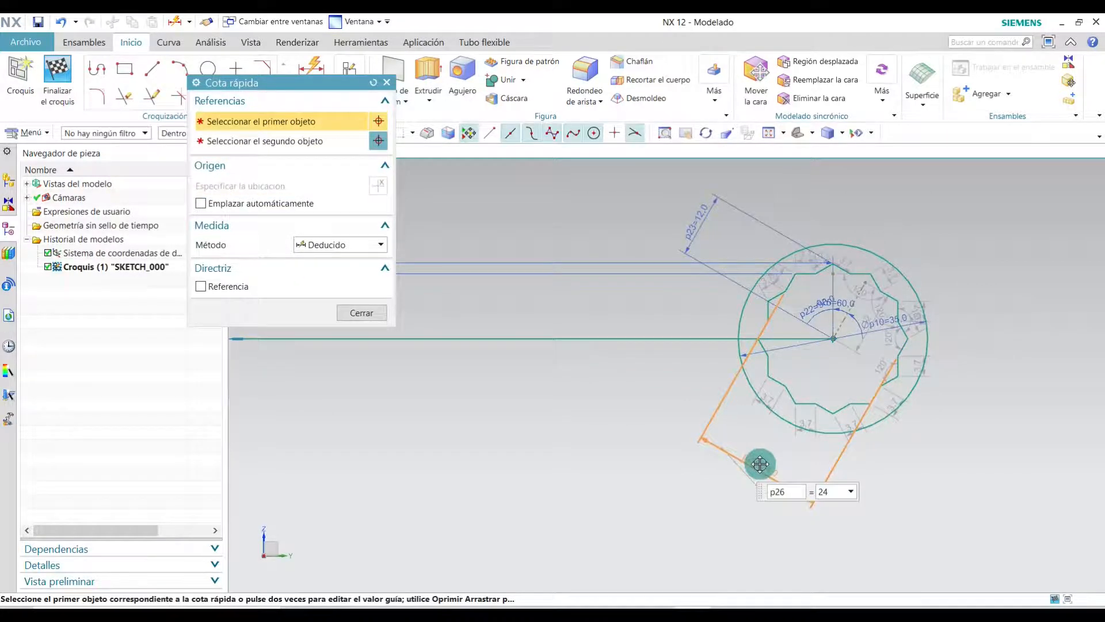
pyautogui.press('Return')
pyautogui.click(362, 313)
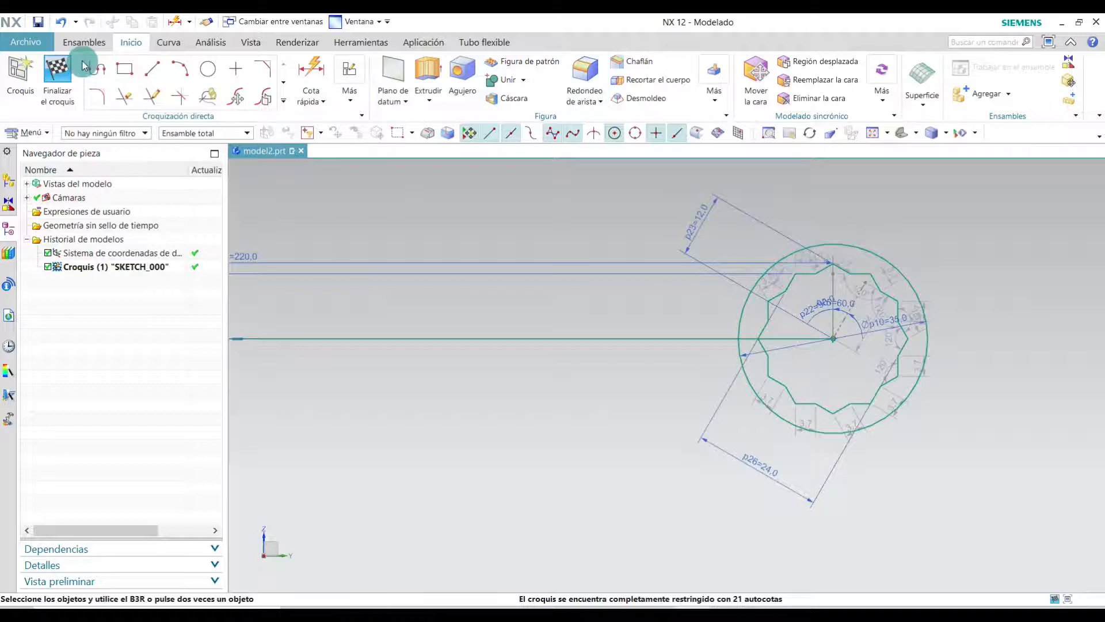
pyautogui.click(58, 78)
pyautogui.hotkey('ctrl', 'f')
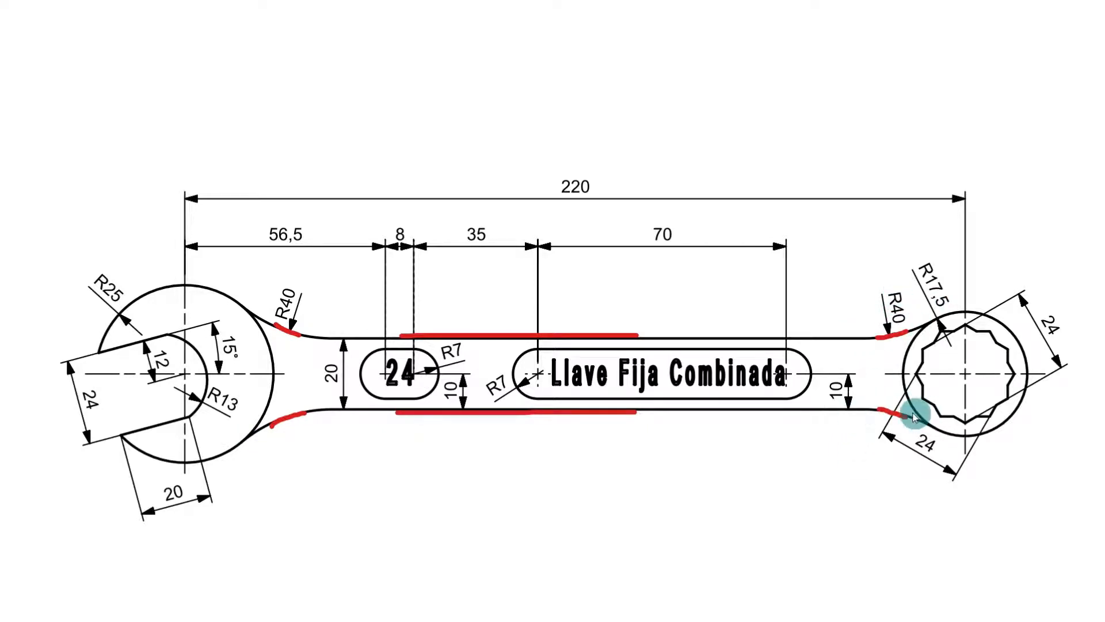
# Reopen the sketch and draw two horizontal handle lines about 169 mm long, one above and one below the centreline.
pyautogui.hotkey('alt', 'Tab')
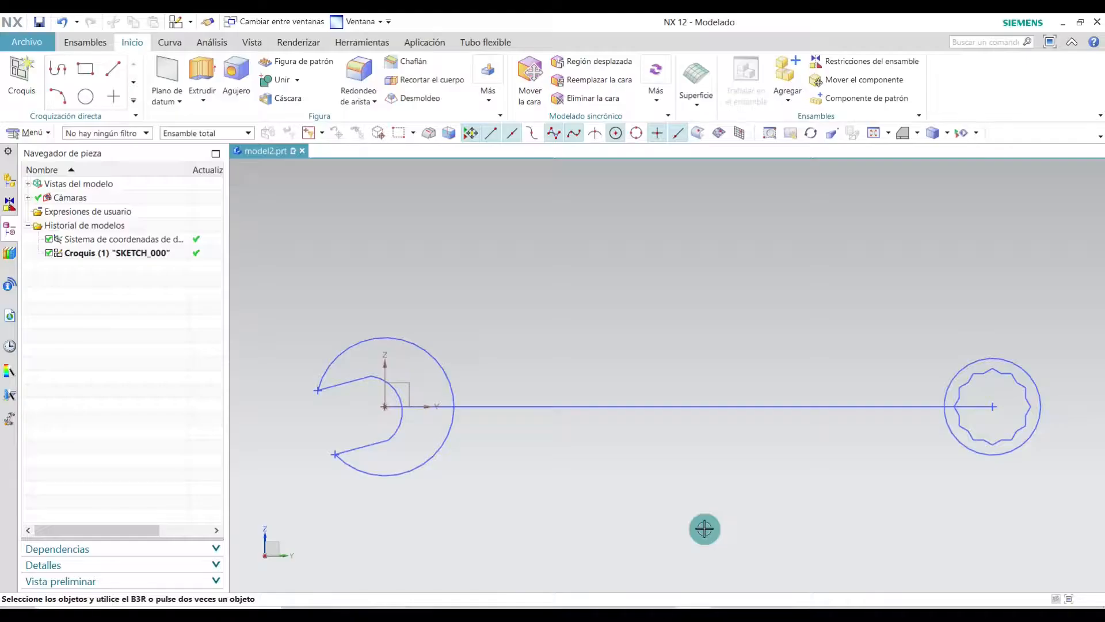
pyautogui.doubleClick(108, 255)
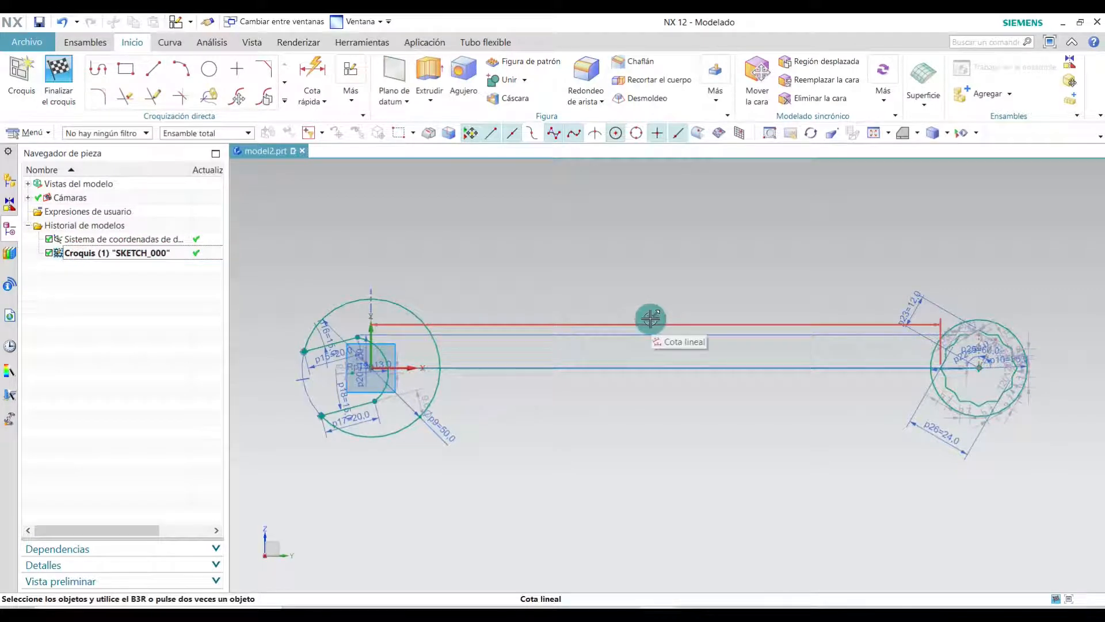
pyautogui.click(153, 68)
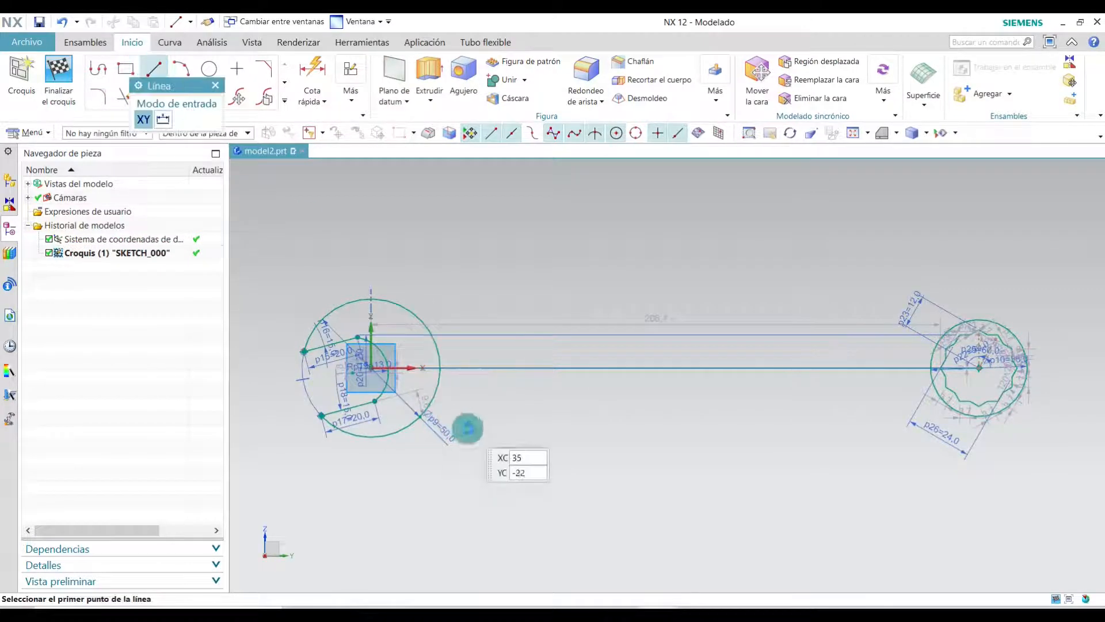
pyautogui.click(447, 352)
pyautogui.click(913, 351)
pyautogui.click(447, 396)
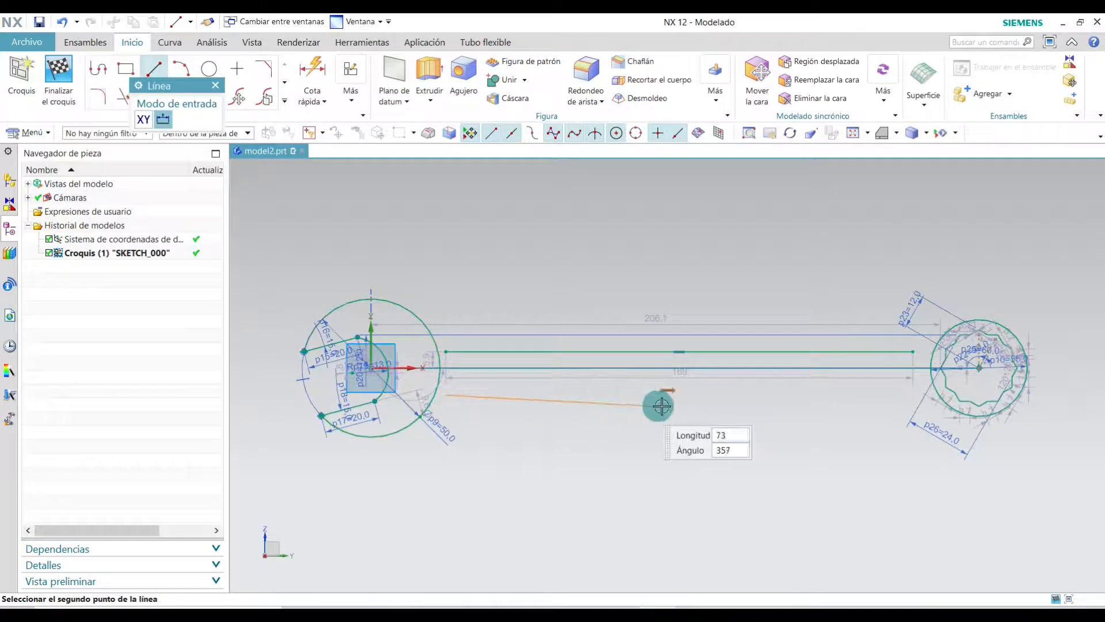
pyautogui.click(913, 395)
pyautogui.scroll(2, 496, 378)
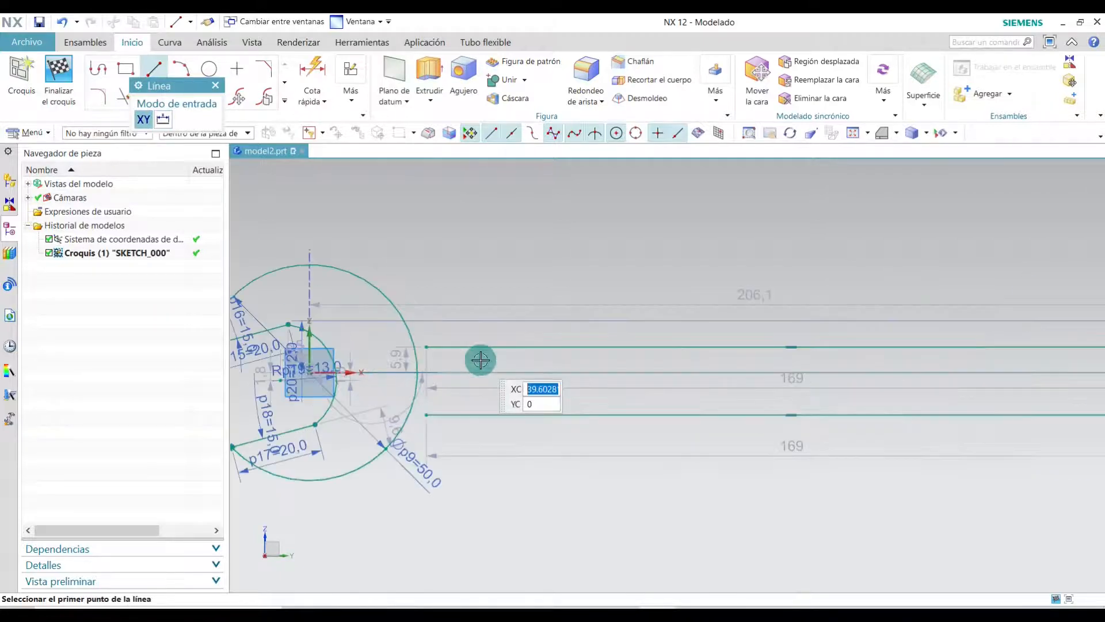
# End the line command and delete the horizontal constraints marked at the middle of the upper and lower handle lines.
pyautogui.click(217, 86)
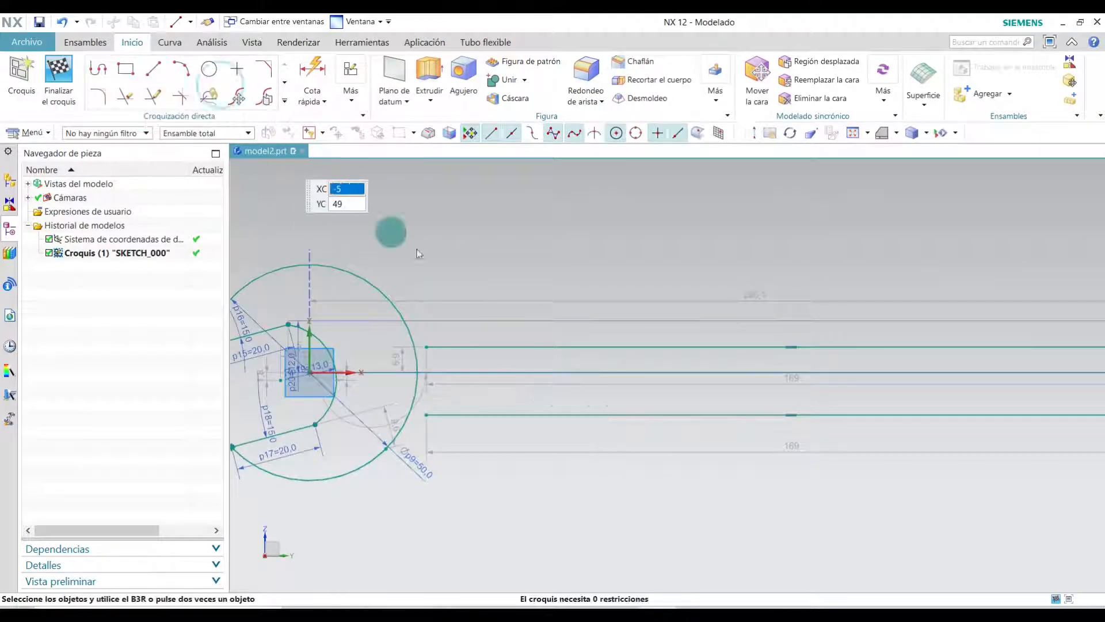
pyautogui.scroll(-2, 666, 377)
pyautogui.scroll(2, 807, 373)
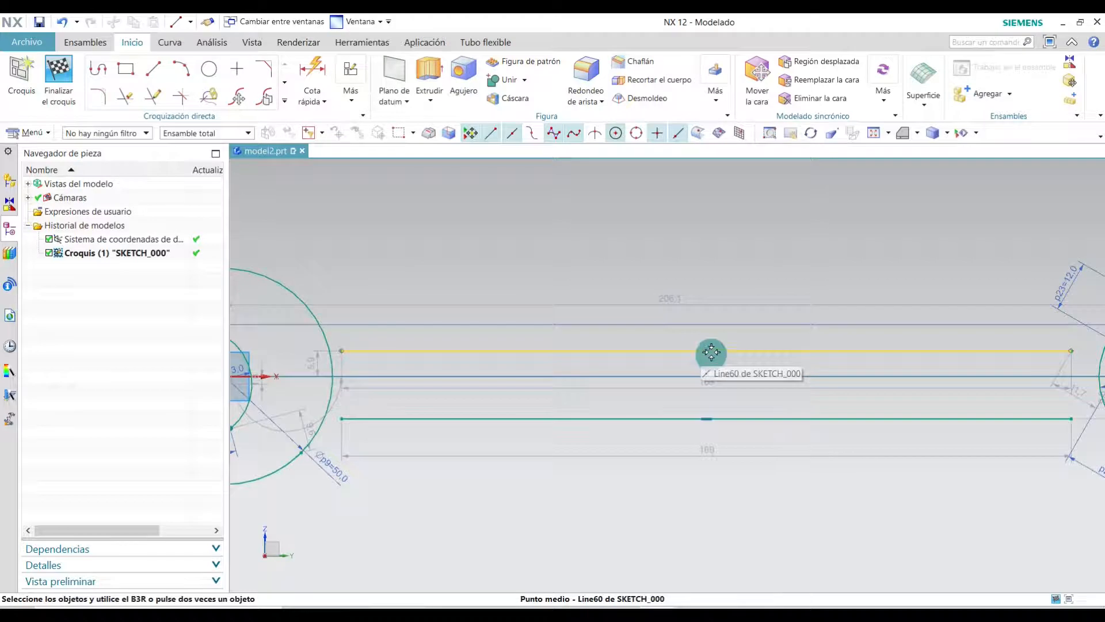
pyautogui.scroll(2, 703, 356)
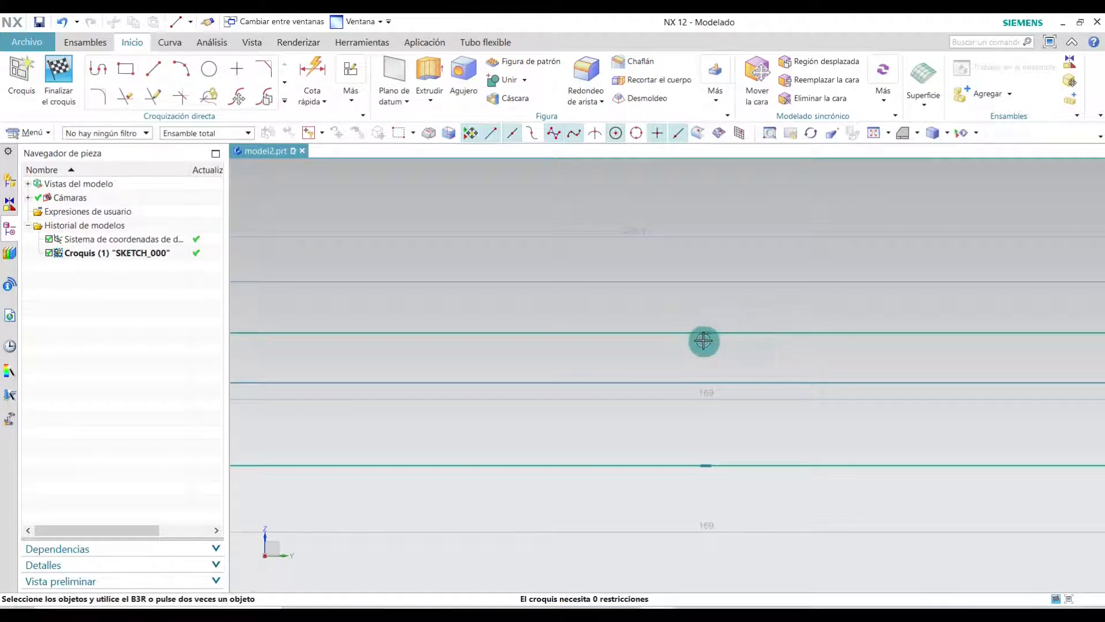
pyautogui.rightClick(707, 333)
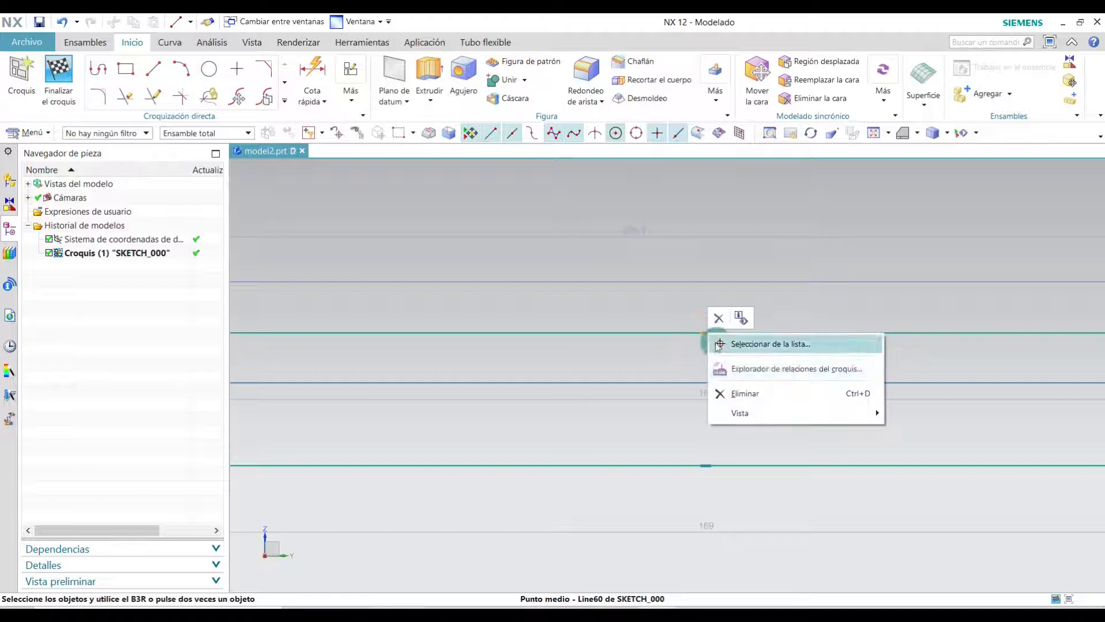
pyautogui.click(727, 389)
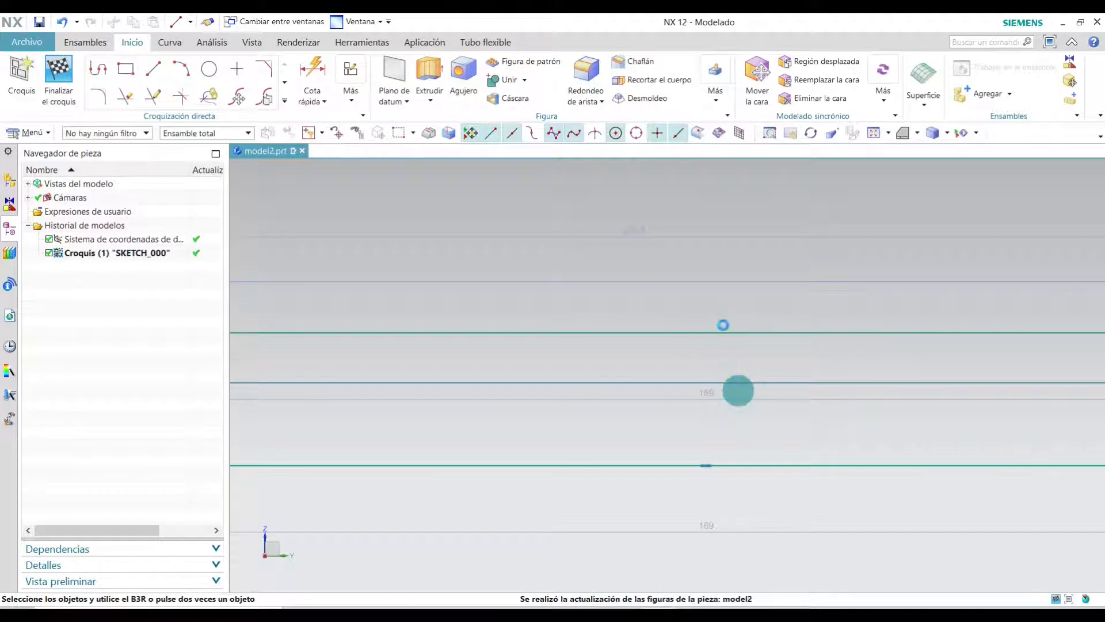
pyautogui.rightClick(710, 464)
pyautogui.click(746, 526)
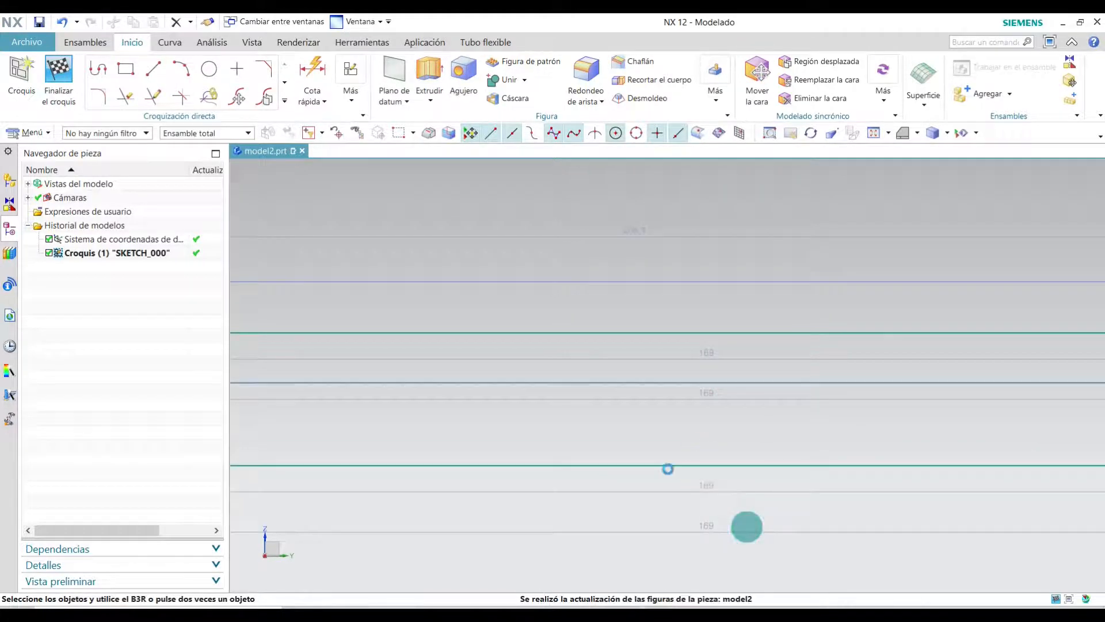
# Set the perpendicular distance between the upper handle line and the centreline to 10 mm.
pyautogui.scroll(-3, 720, 339)
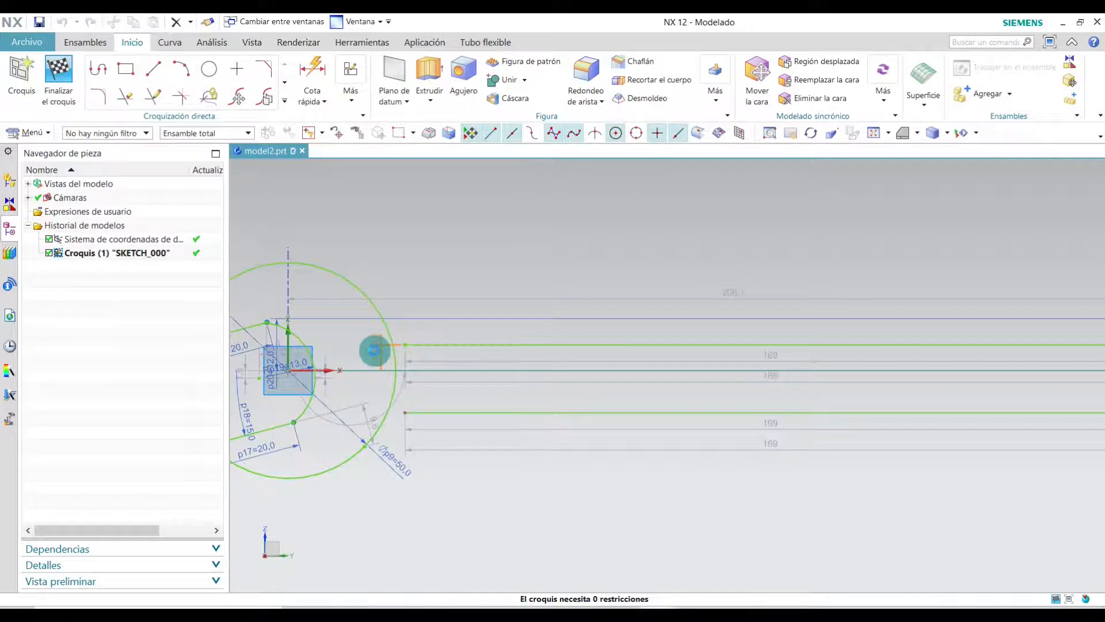
pyautogui.doubleClick(375, 350)
pyautogui.press('Return')
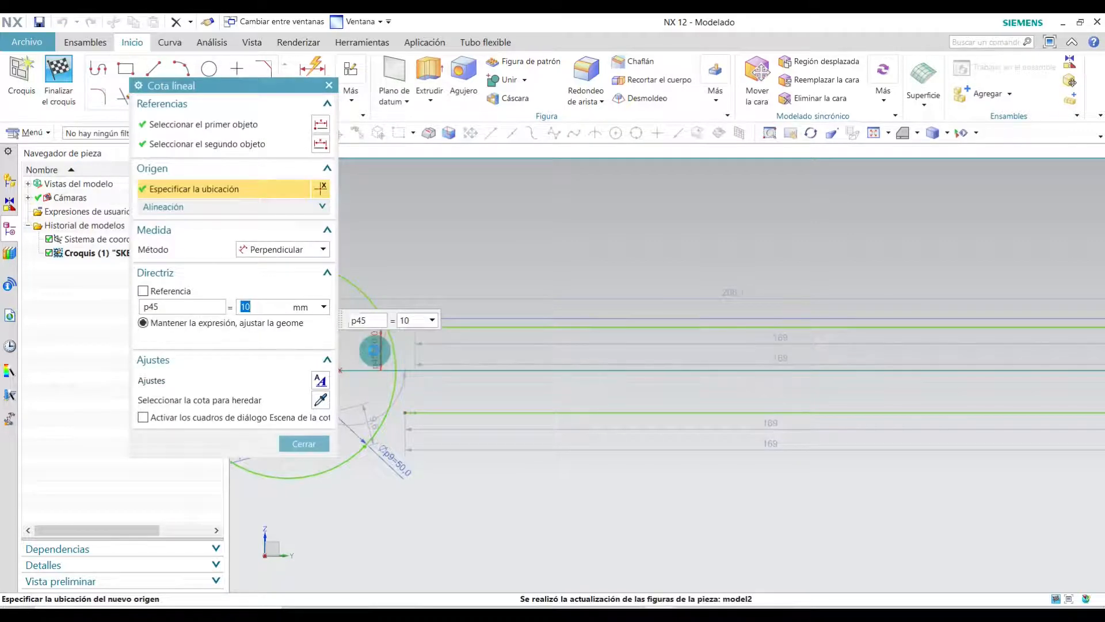
pyautogui.click(303, 443)
# Set the perpendicular distance between the lower handle line and the centreline to 10 mm.
pyautogui.scroll(-3, 278, 399)
pyautogui.scroll(2, 644, 411)
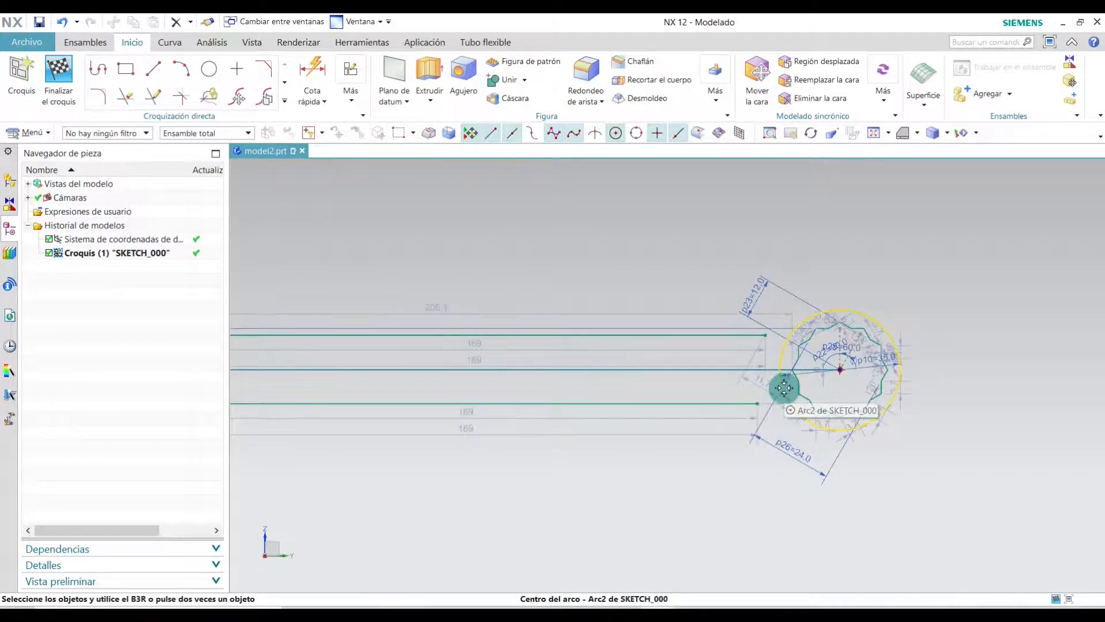
pyautogui.scroll(3, 786, 388)
pyautogui.scroll(1, 791, 391)
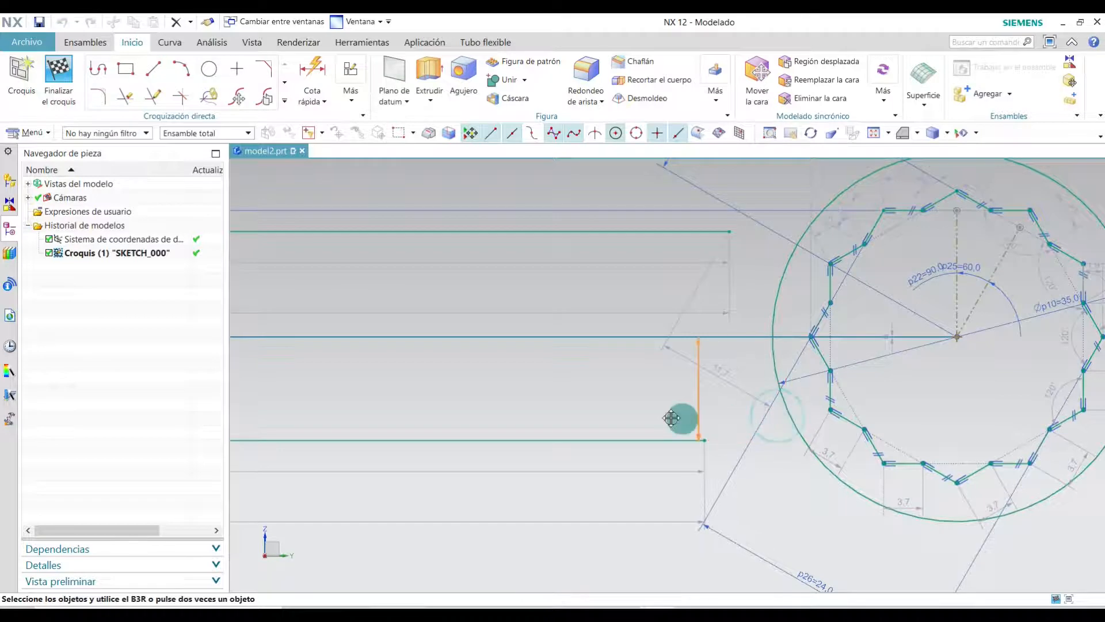
pyautogui.click(582, 405)
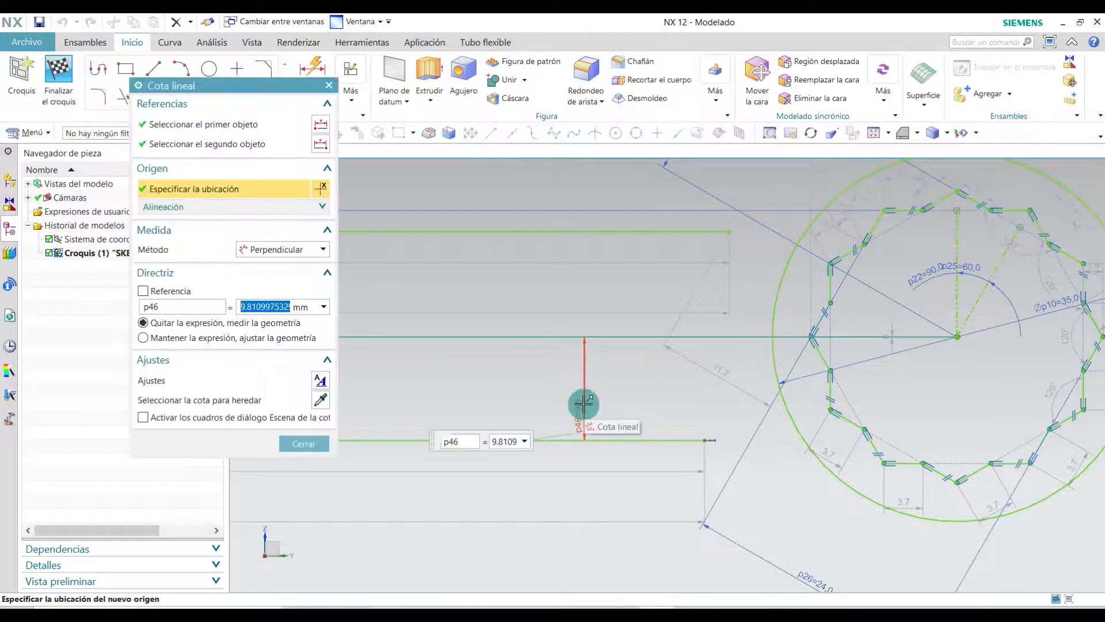
pyautogui.write('10')
pyautogui.press('Return')
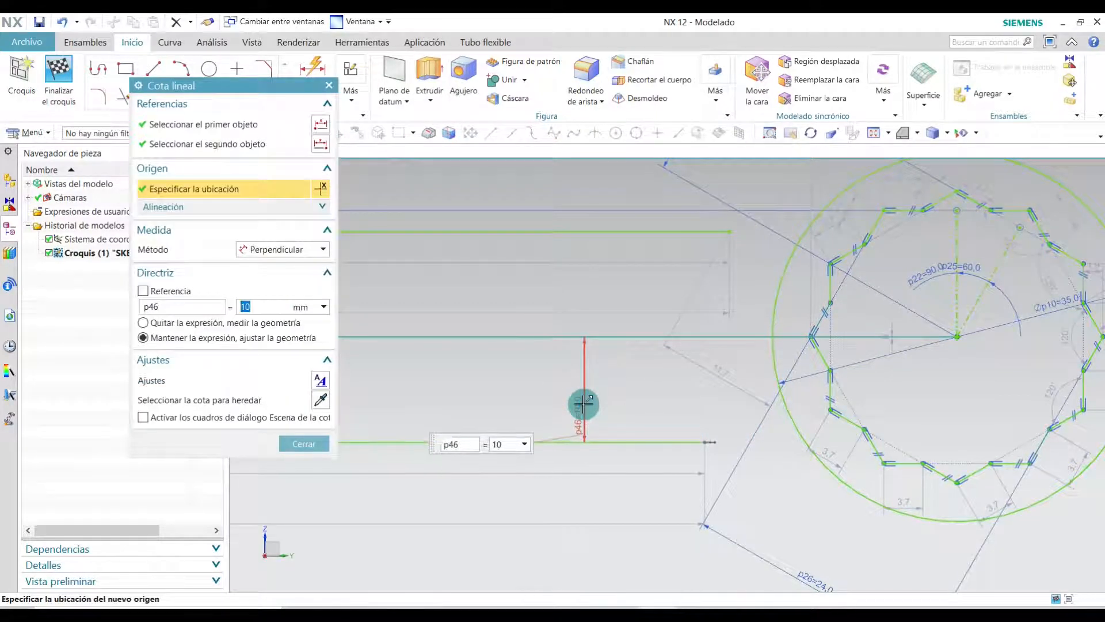
pyautogui.click(304, 443)
# Fillet the jaw's outer circle to the upper handle line with a 40 mm radius.
pyautogui.scroll(-5, 729, 472)
pyautogui.scroll(-3, 729, 472)
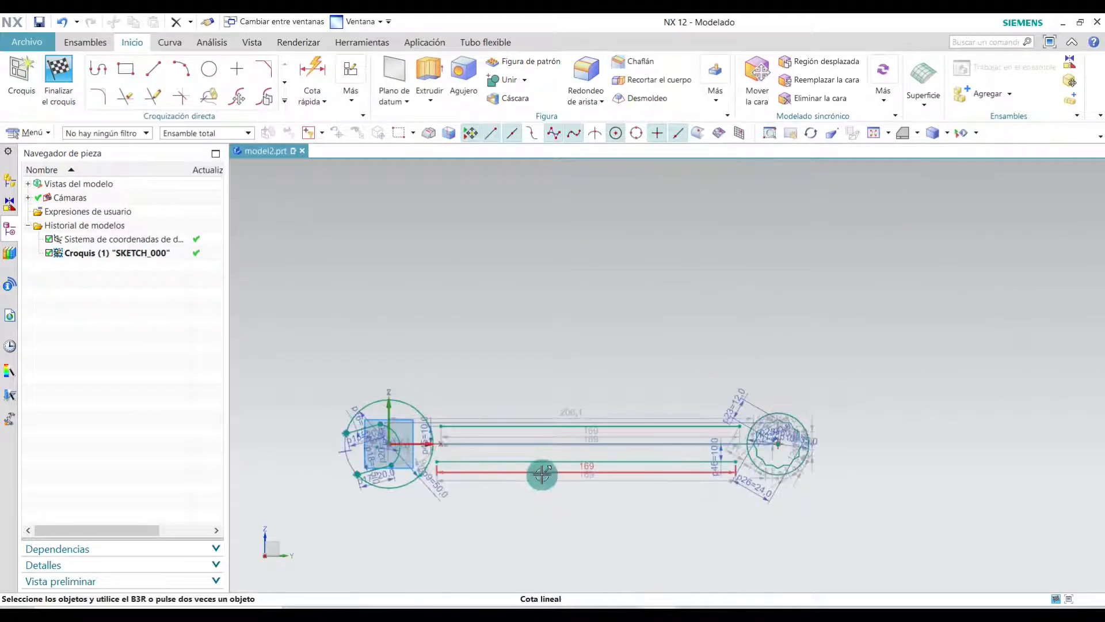
pyautogui.click(316, 87)
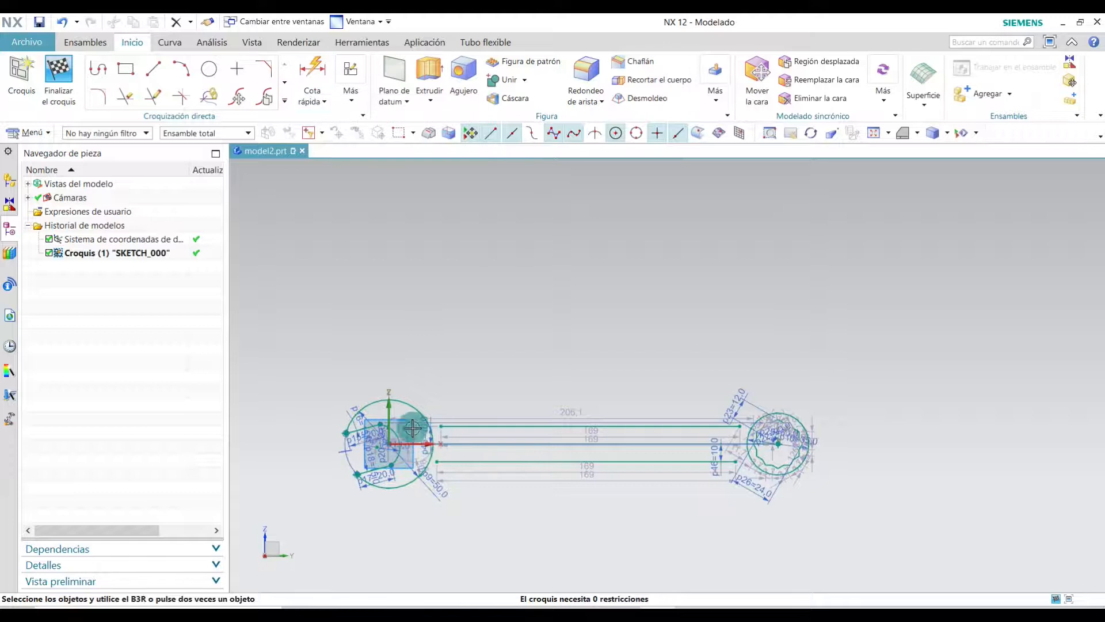
pyautogui.scroll(5, 433, 429)
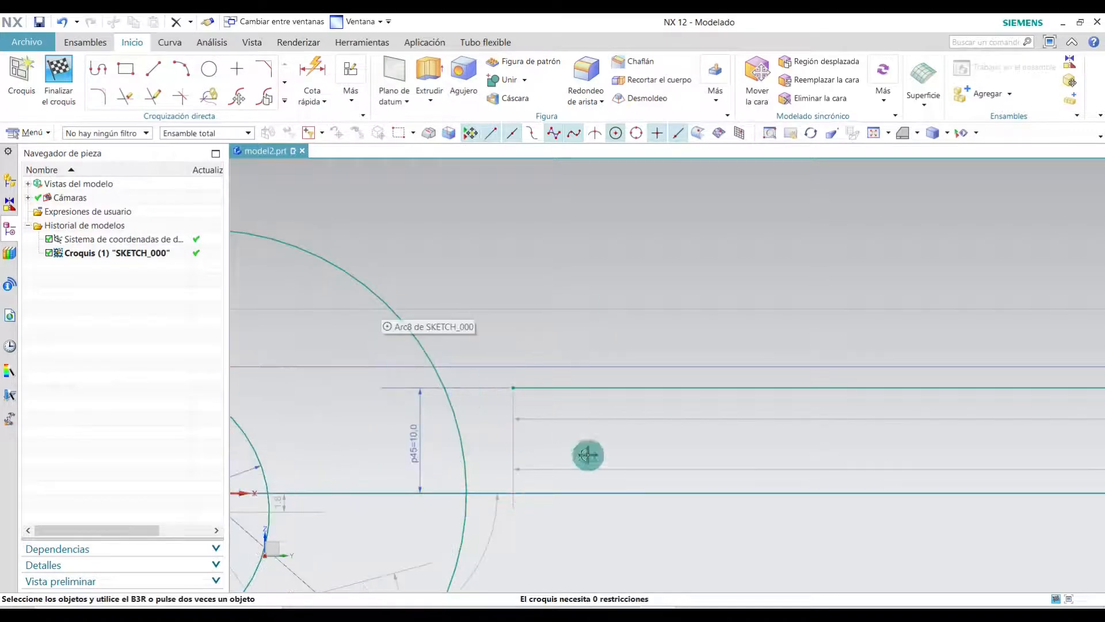
pyautogui.click(100, 97)
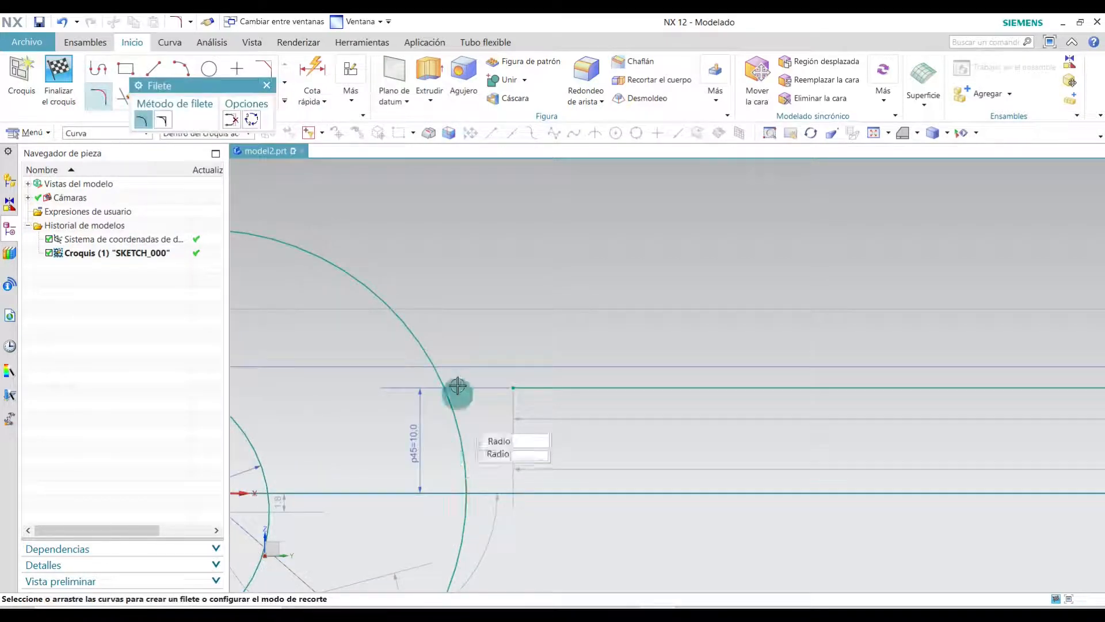
pyautogui.click(408, 330)
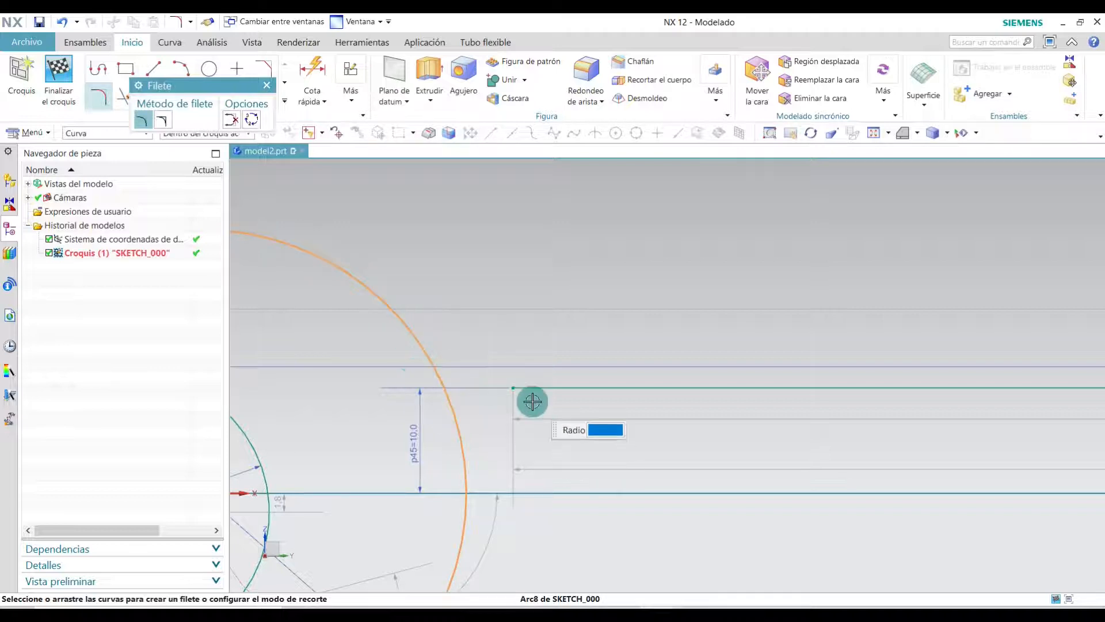
pyautogui.click(521, 387)
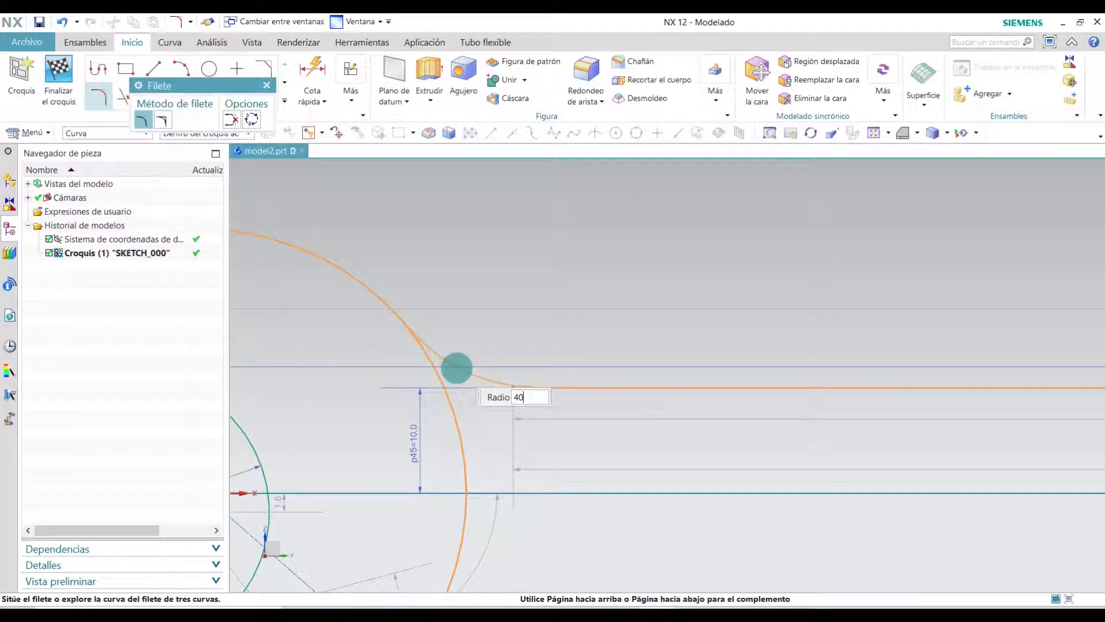
pyautogui.click(456, 368)
pyautogui.scroll(-5, 461, 362)
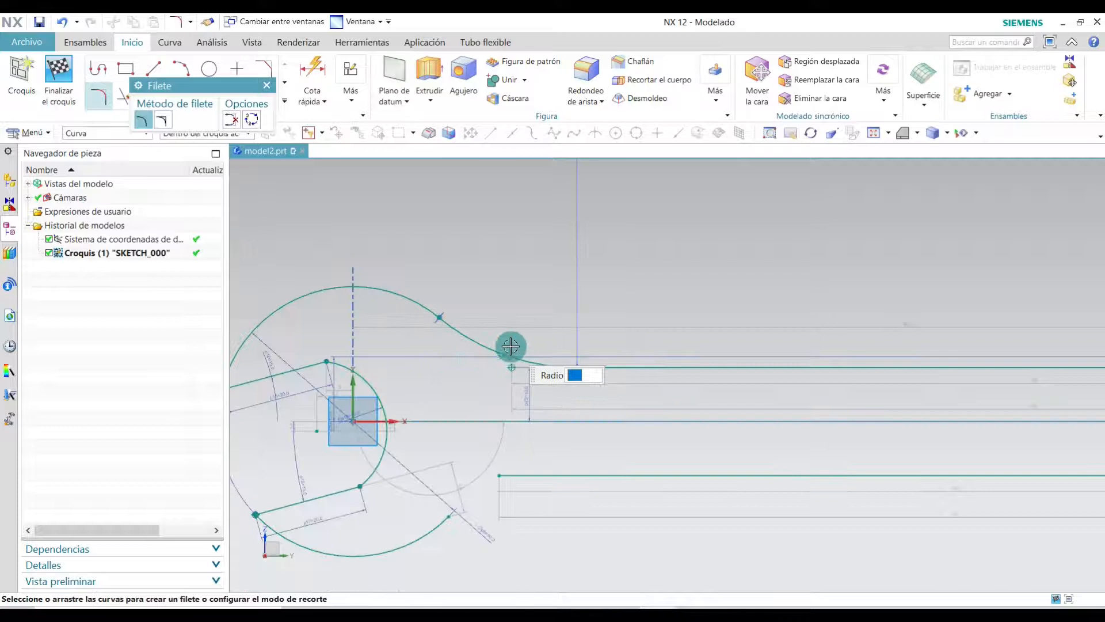
pyautogui.scroll(3, 500, 426)
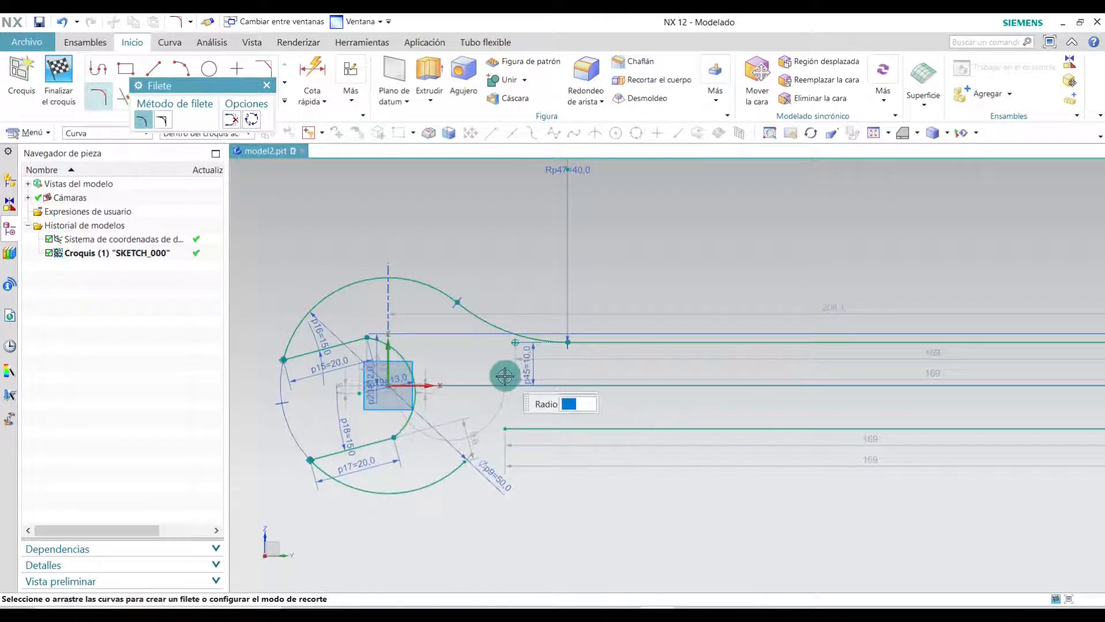
pyautogui.click(267, 86)
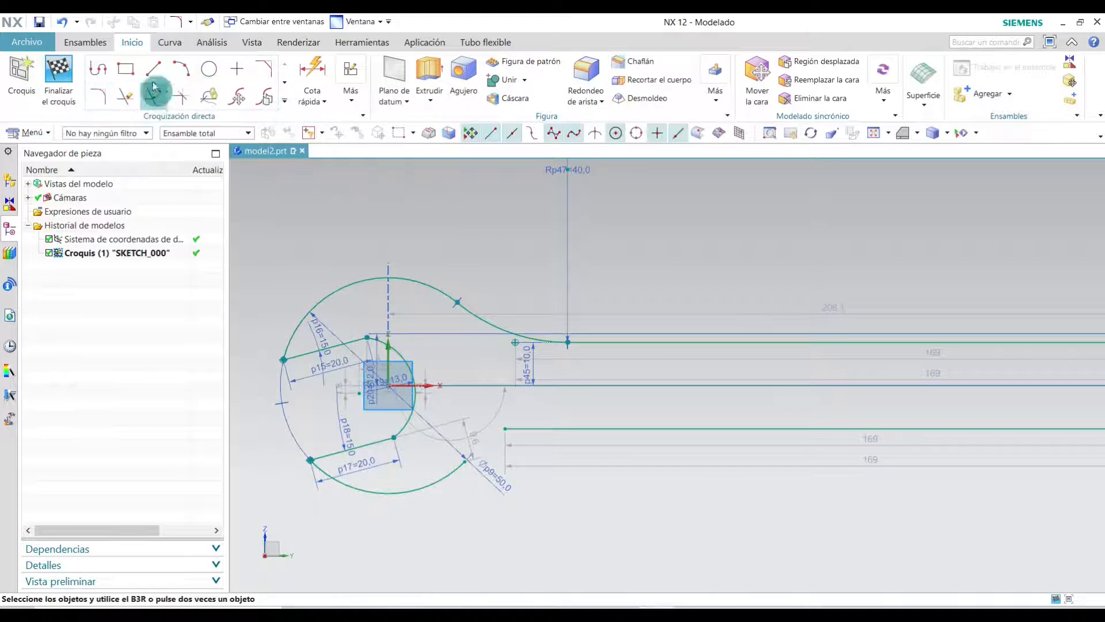
# Use Quick Extend to extend the jaw's outer arc around to close the gap beside the handle.
pyautogui.click(153, 99)
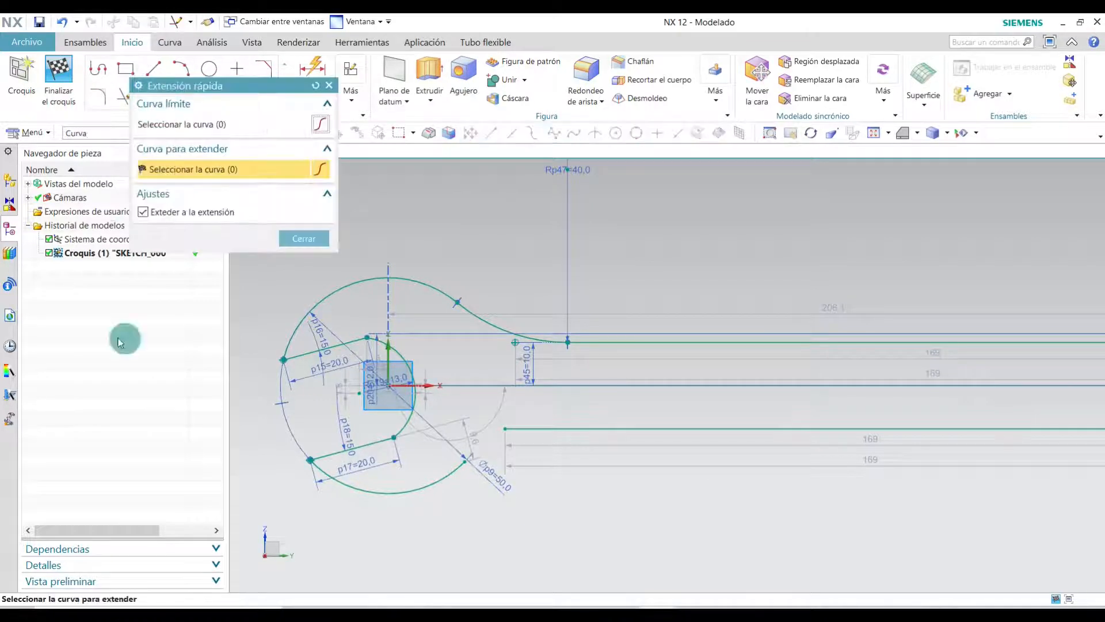
pyautogui.click(403, 280)
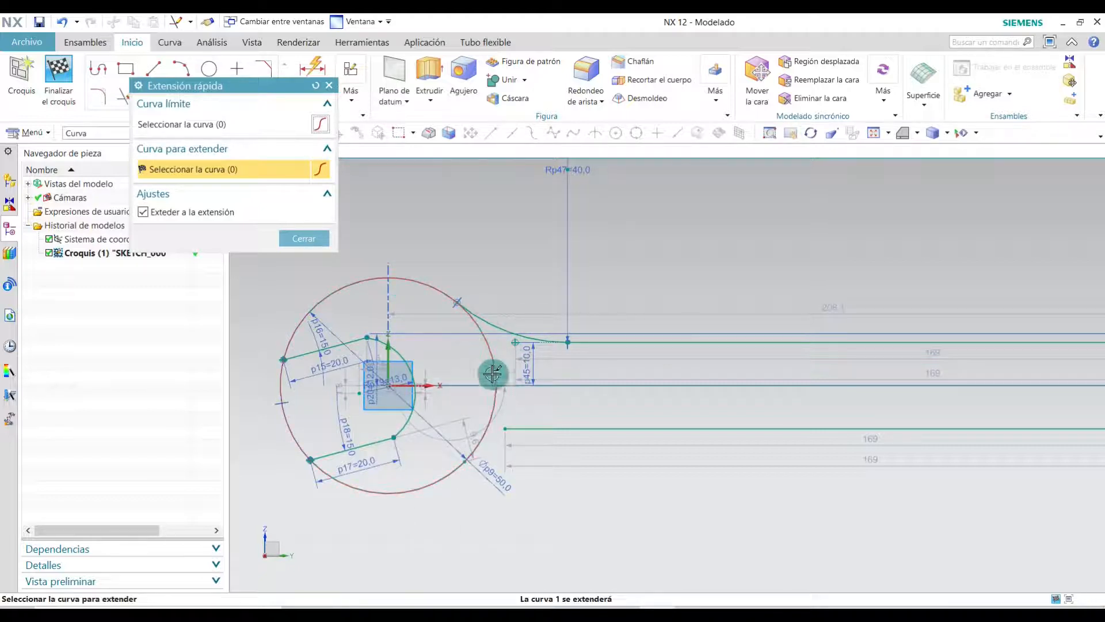
pyautogui.click(317, 239)
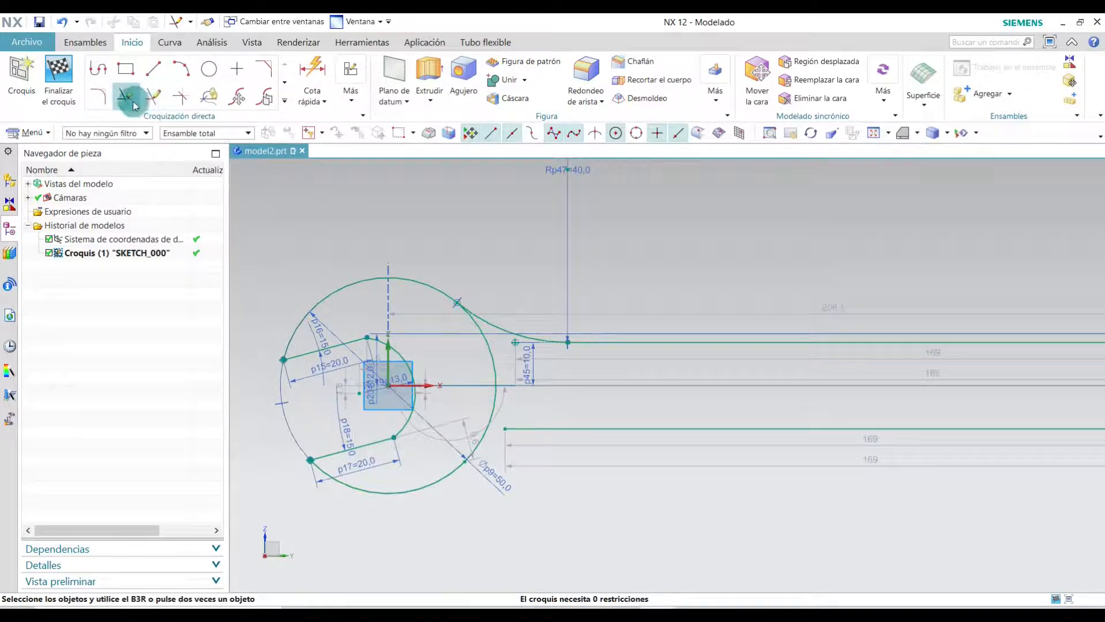
# Fillet the jaw's outer circle to the lower handle line with a 40 mm radius.
pyautogui.click(99, 97)
pyautogui.scroll(-5, 501, 437)
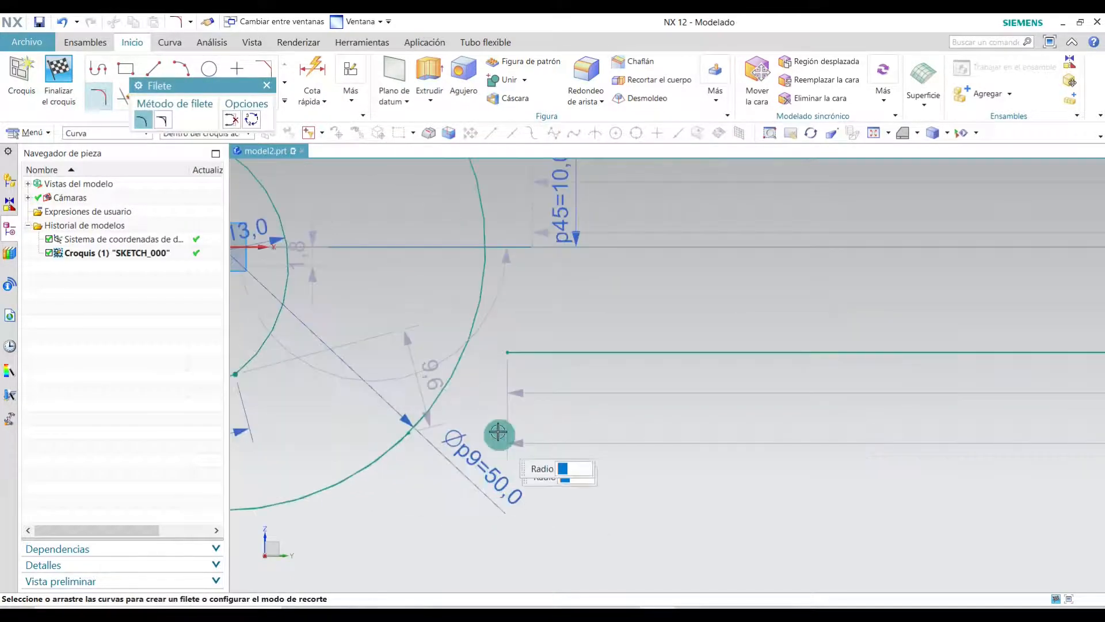
pyautogui.click(551, 353)
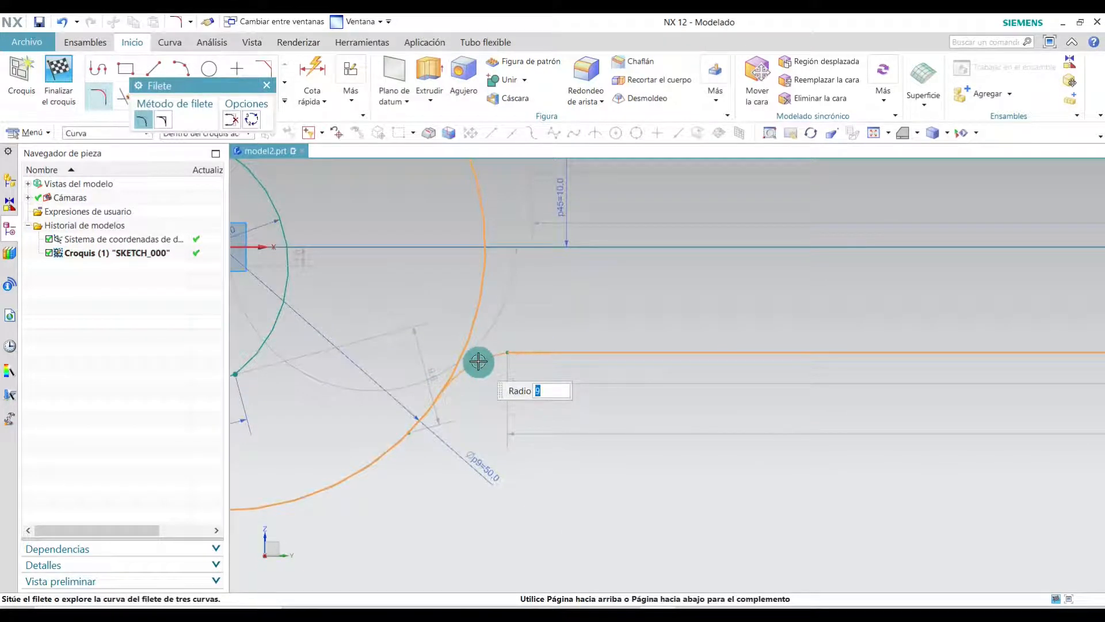
pyautogui.click(478, 361)
pyautogui.scroll(5, 521, 420)
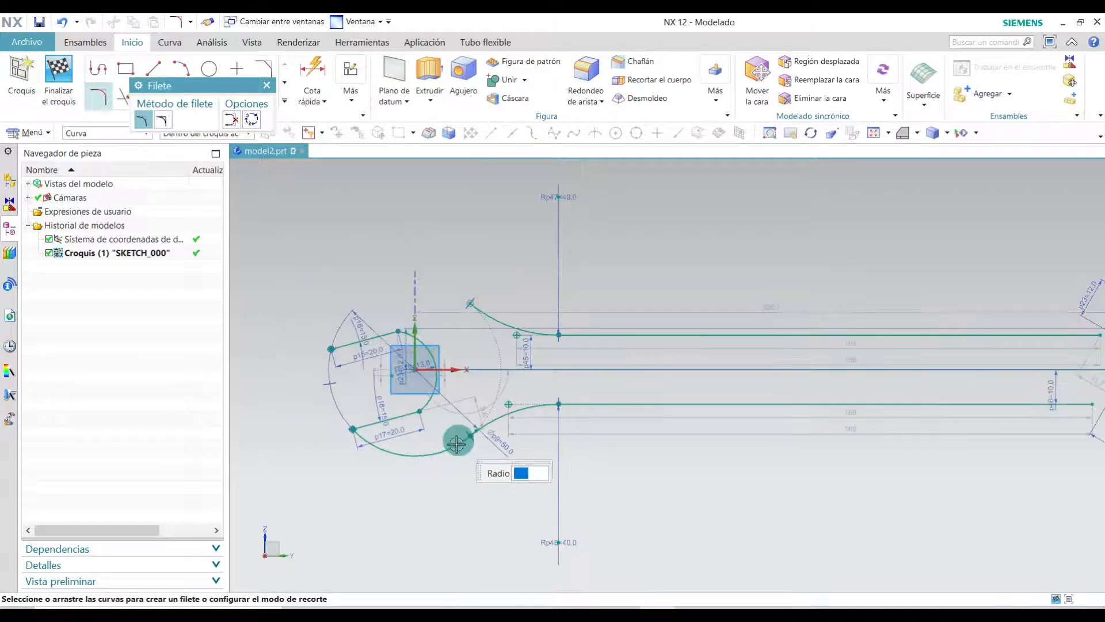
pyautogui.scroll(-2, 483, 467)
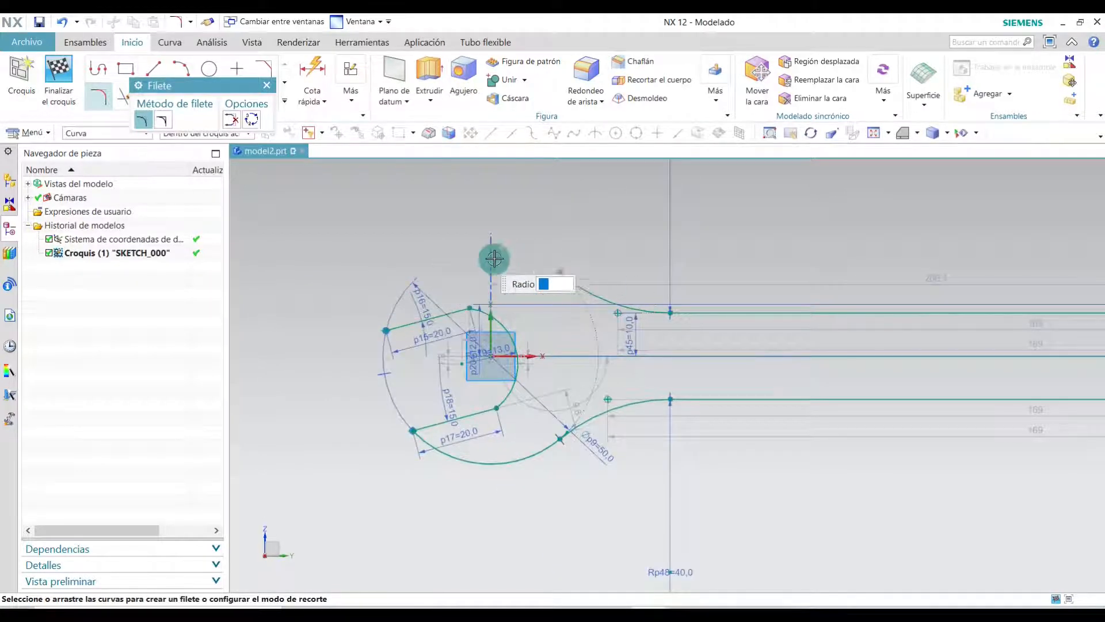
pyautogui.click(268, 86)
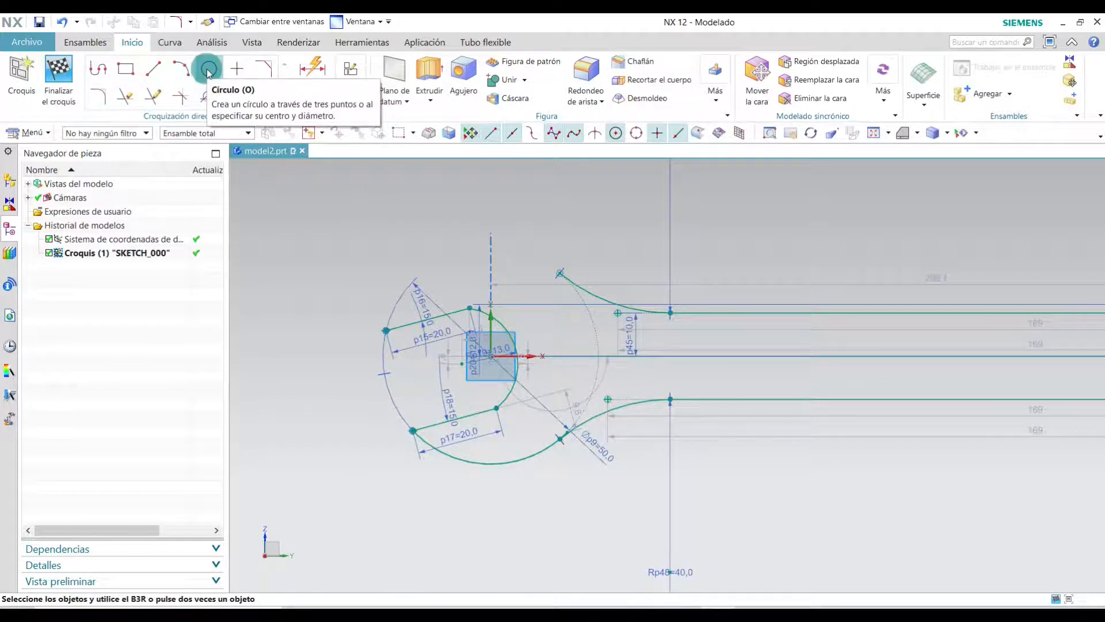
# Draw a 50 mm diameter circle centred on the origin, passing through the upper fillet's start point at the jaw.
pyautogui.click(209, 69)
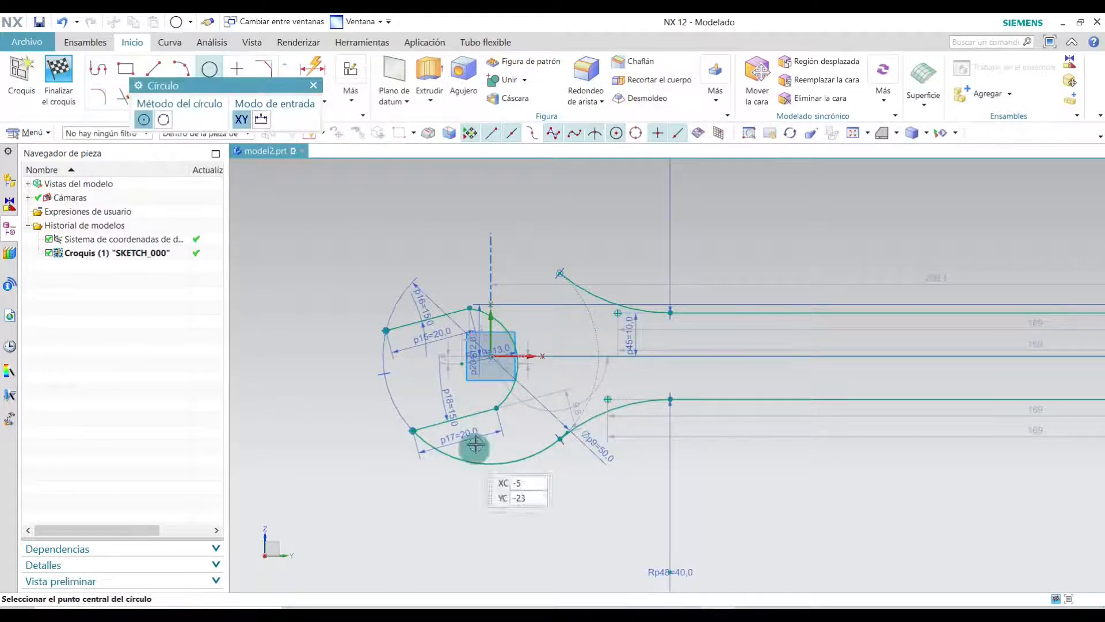
pyautogui.click(489, 354)
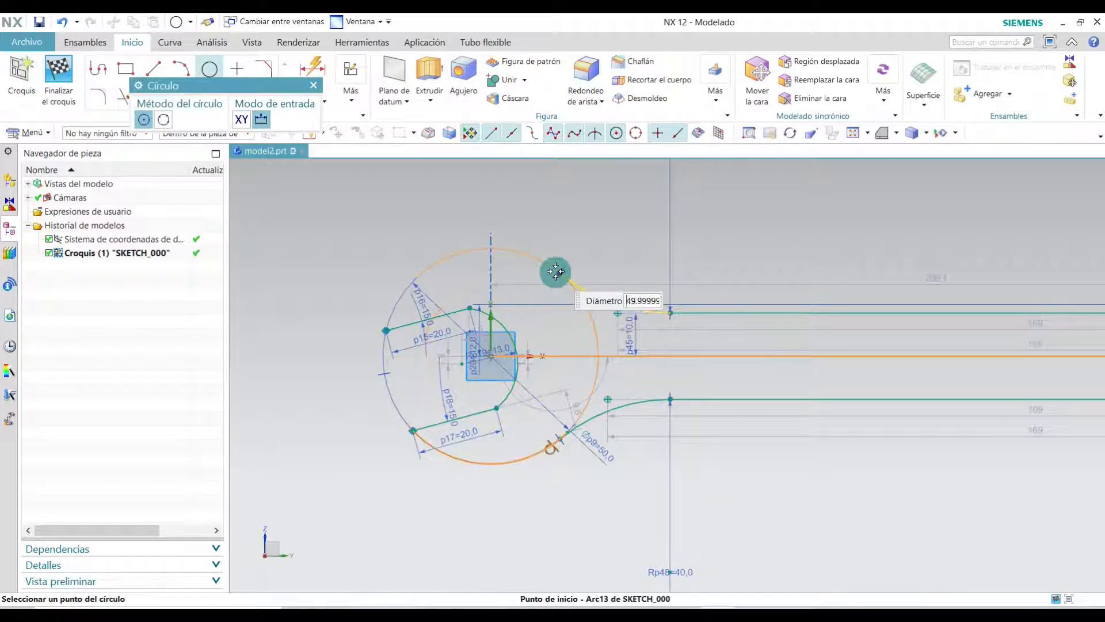
pyautogui.click(559, 272)
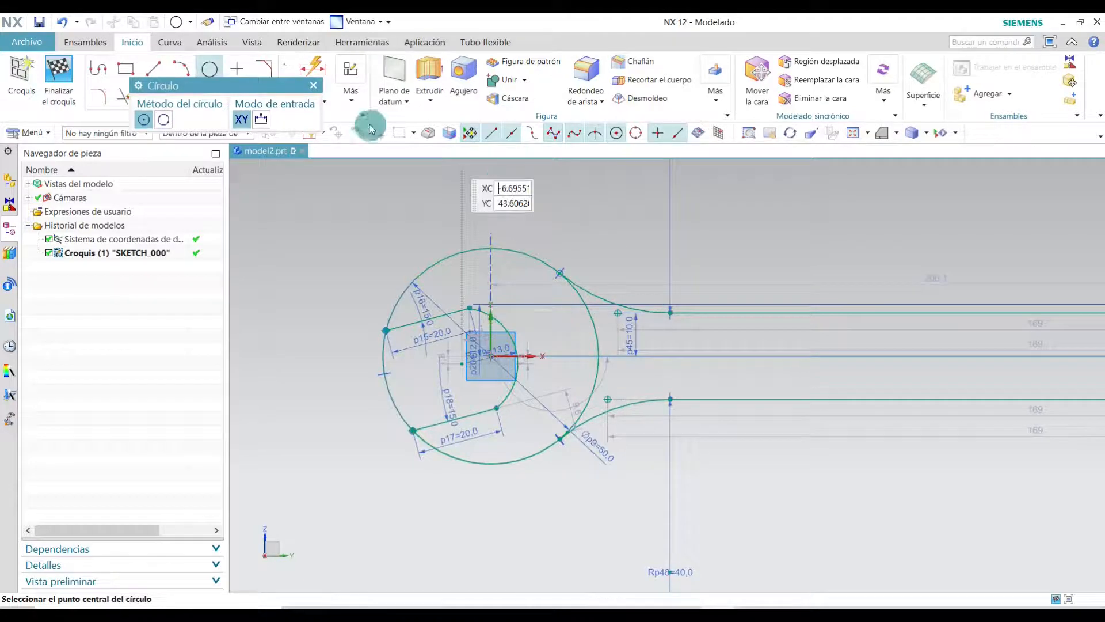
pyautogui.click(313, 86)
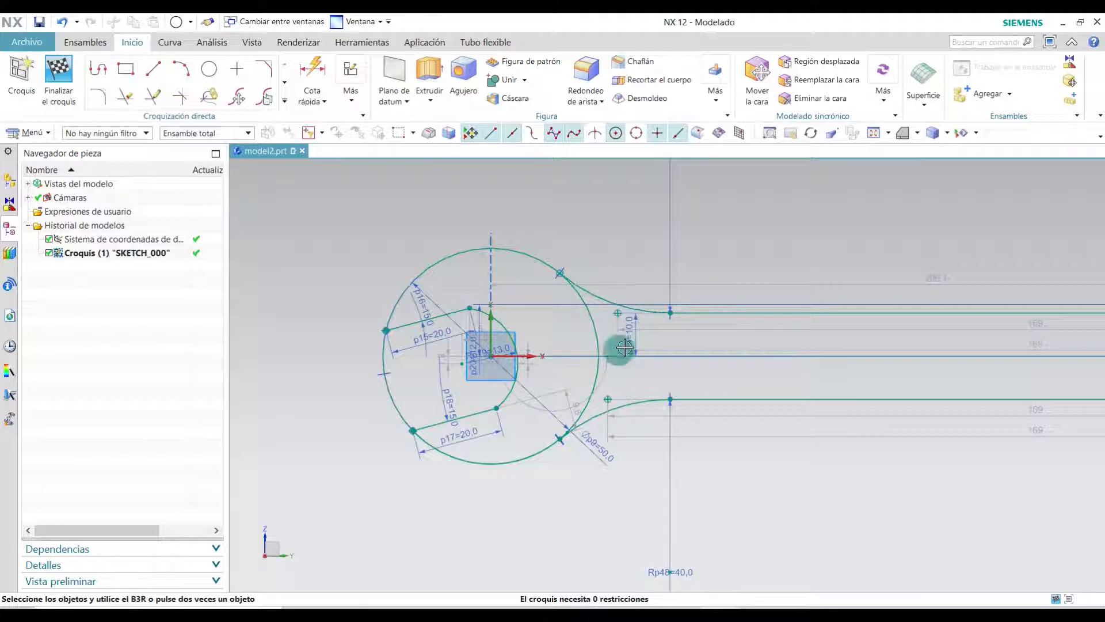
pyautogui.scroll(-3, 411, 311)
pyautogui.scroll(5, 449, 305)
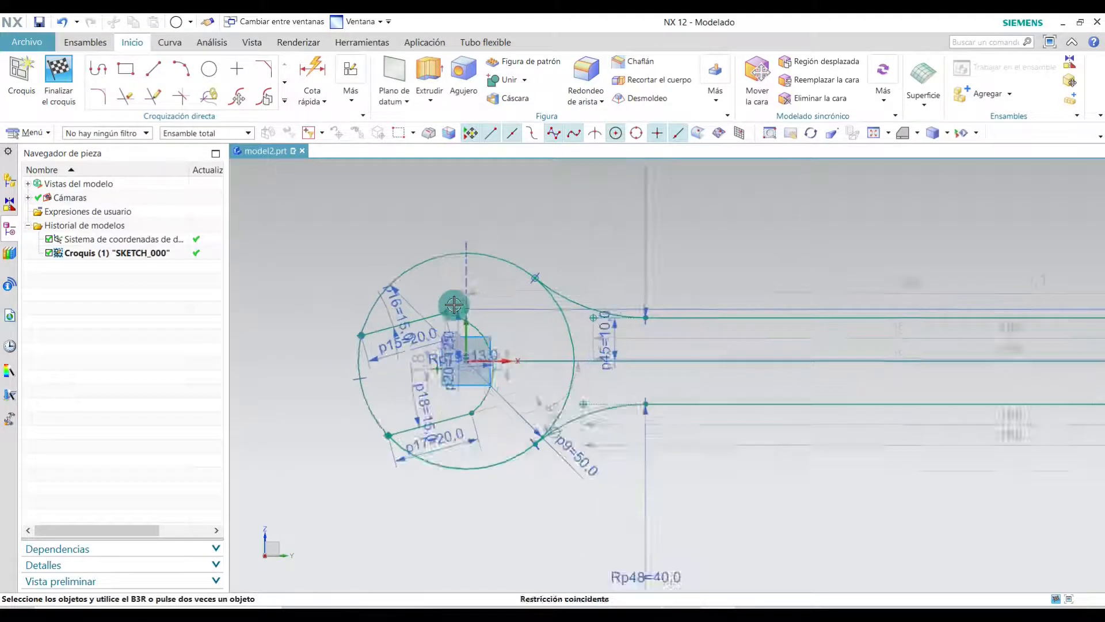
pyautogui.scroll(4, 541, 366)
pyautogui.scroll(-2, 568, 400)
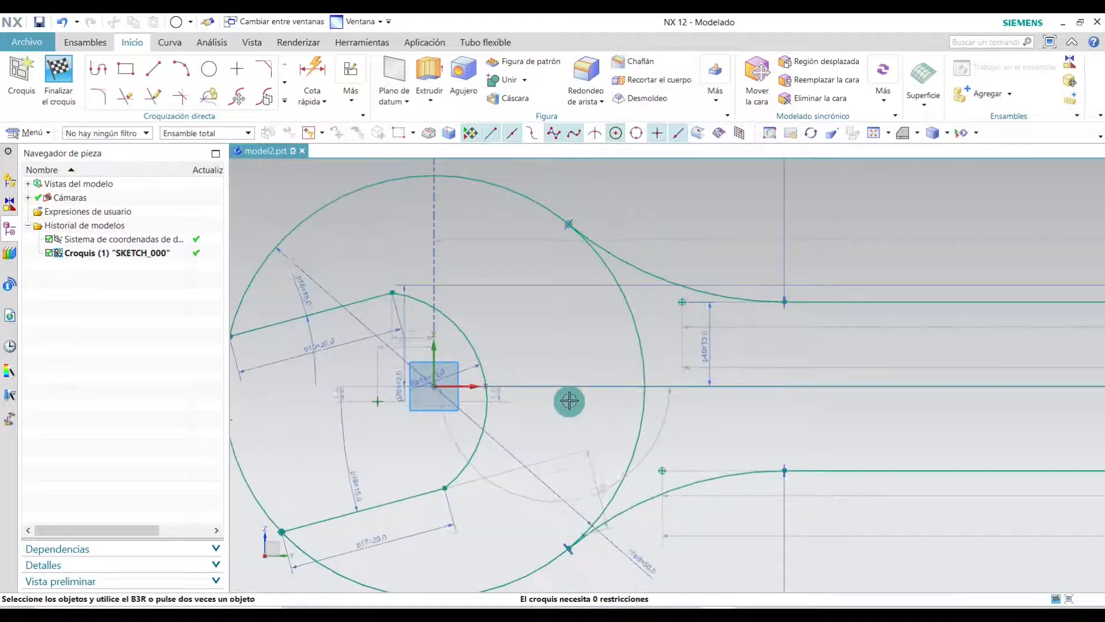
# Fillet the ring's outer circle to the lower handle line with a 40 mm radius.
pyautogui.moveTo(396, 336); pyautogui.dragTo(416, 391)
pyautogui.scroll(-4, 386, 321)
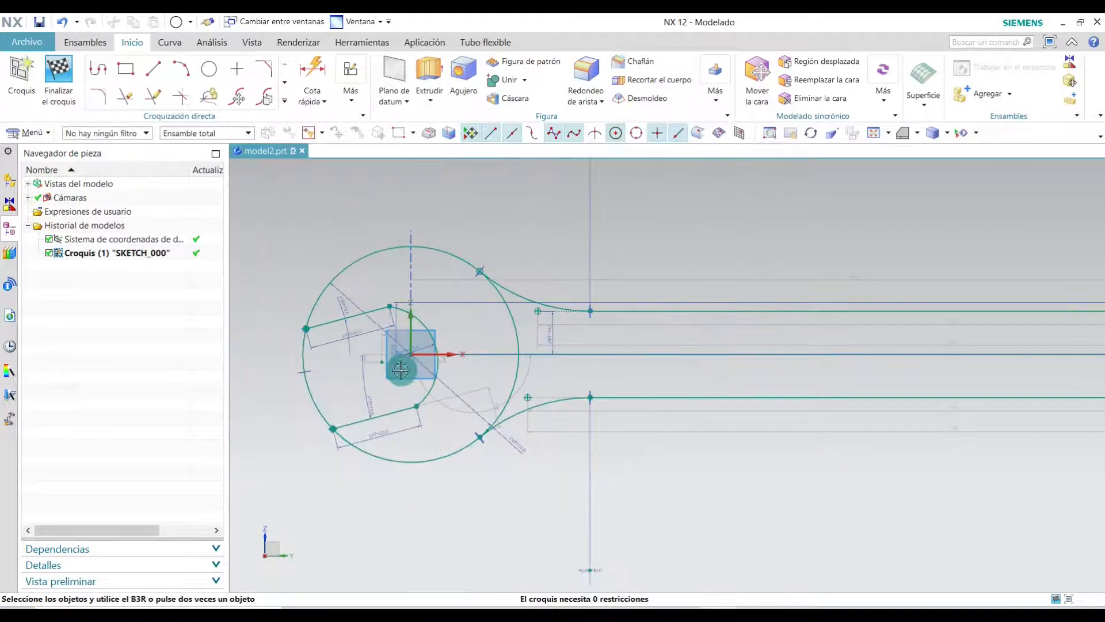
pyautogui.scroll(6, 852, 387)
pyautogui.scroll(-2, 806, 363)
pyautogui.scroll(2, 706, 488)
pyautogui.scroll(-1, 723, 501)
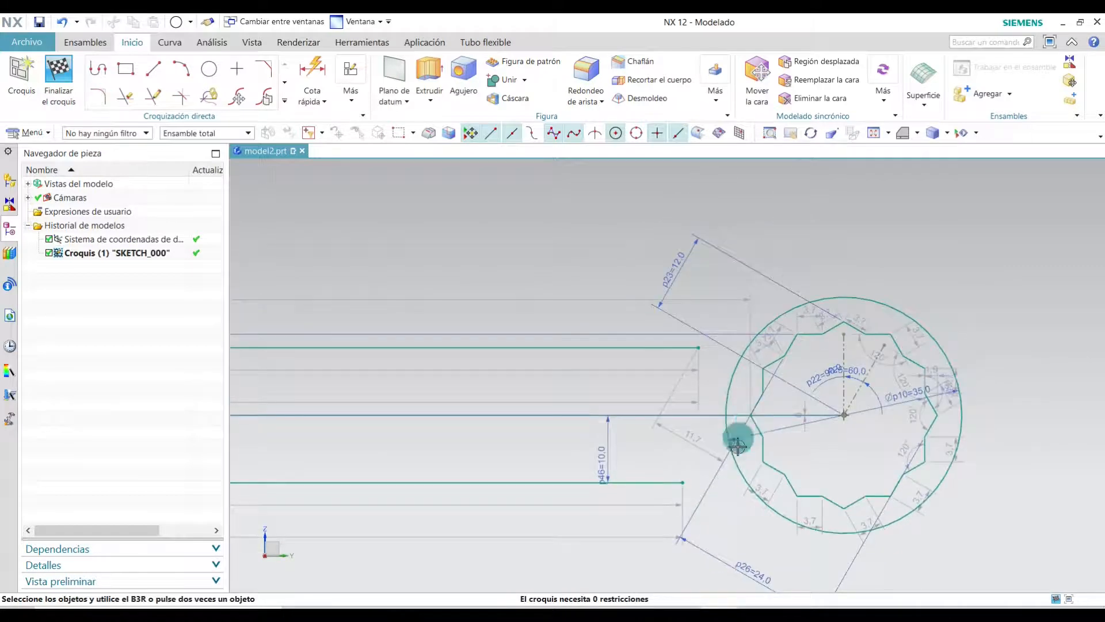
pyautogui.scroll(3, 712, 516)
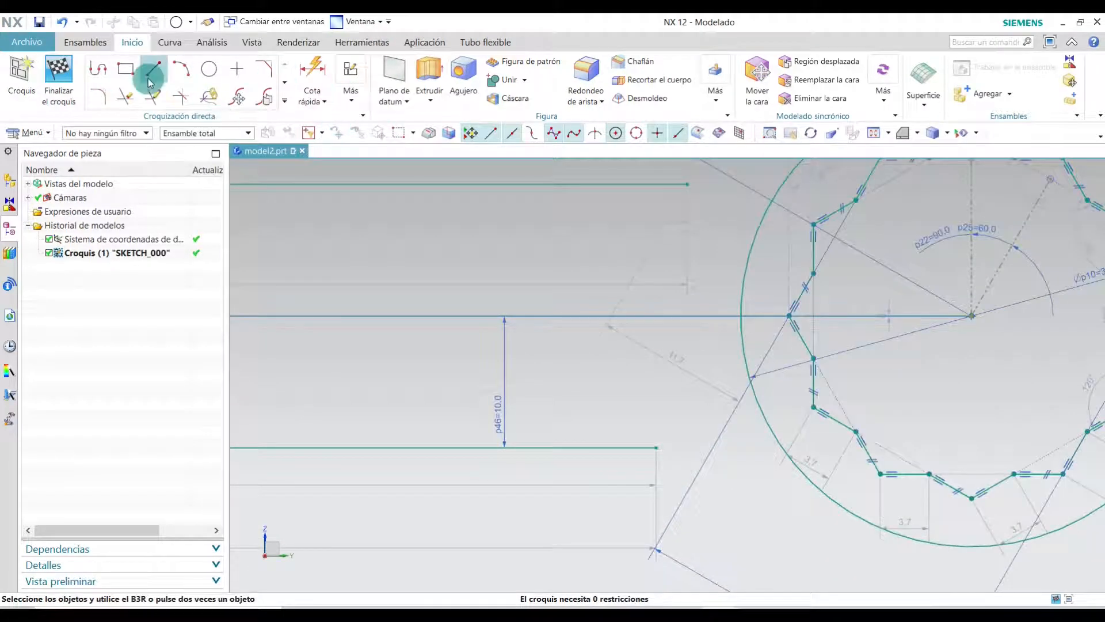
pyautogui.click(99, 94)
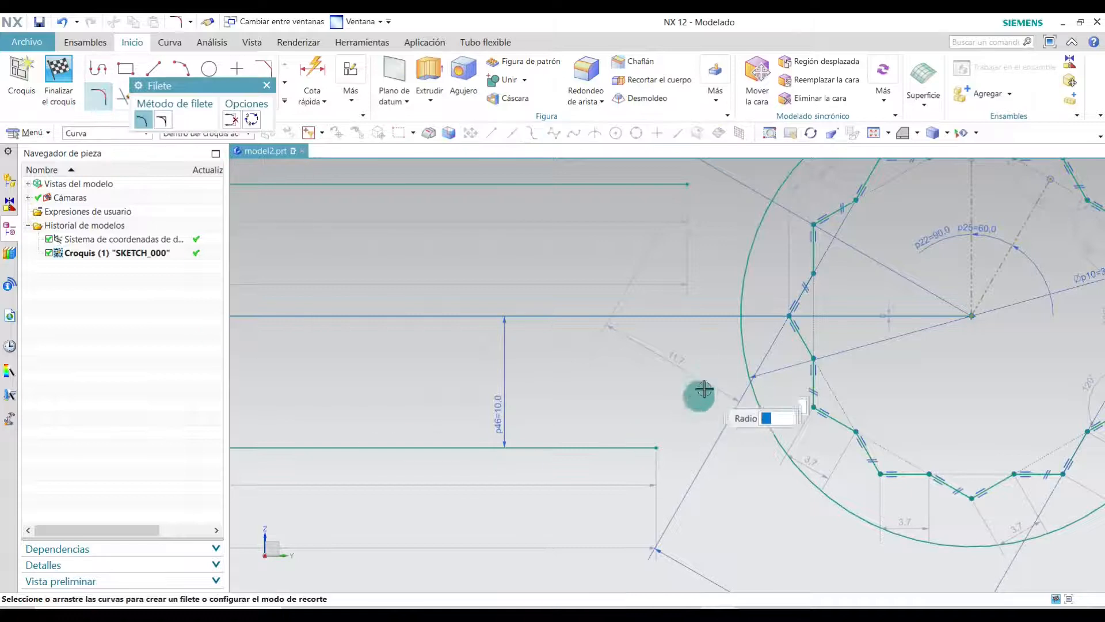
pyautogui.click(861, 521)
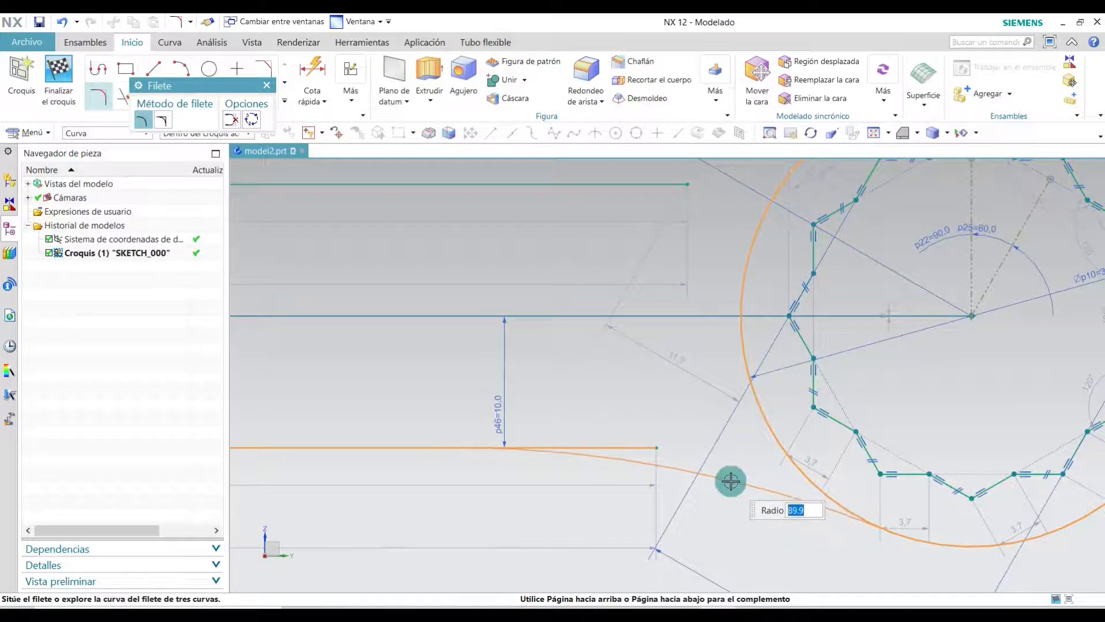
pyautogui.press('Return')
# Fillet the upper handle line to the ring's outer circle with a 40 mm radius.
pyautogui.scroll(-3, 719, 489)
pyautogui.scroll(4, 721, 403)
pyautogui.scroll(-3, 726, 415)
pyautogui.scroll(5, 757, 372)
pyautogui.scroll(-3, 579, 358)
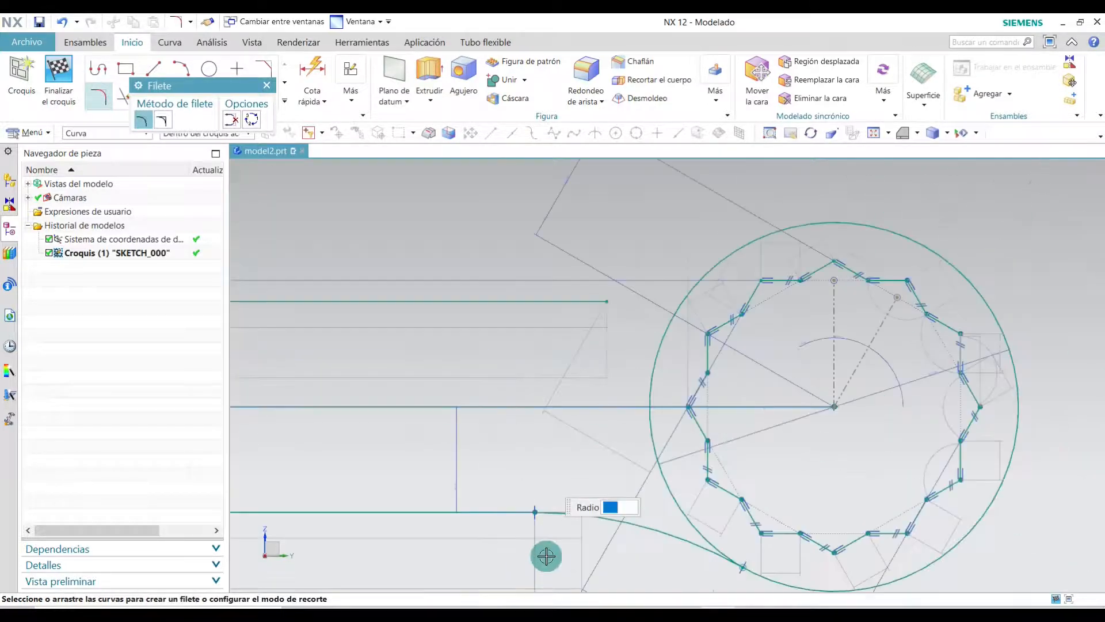
pyautogui.scroll(5, 658, 190)
pyautogui.click(554, 329)
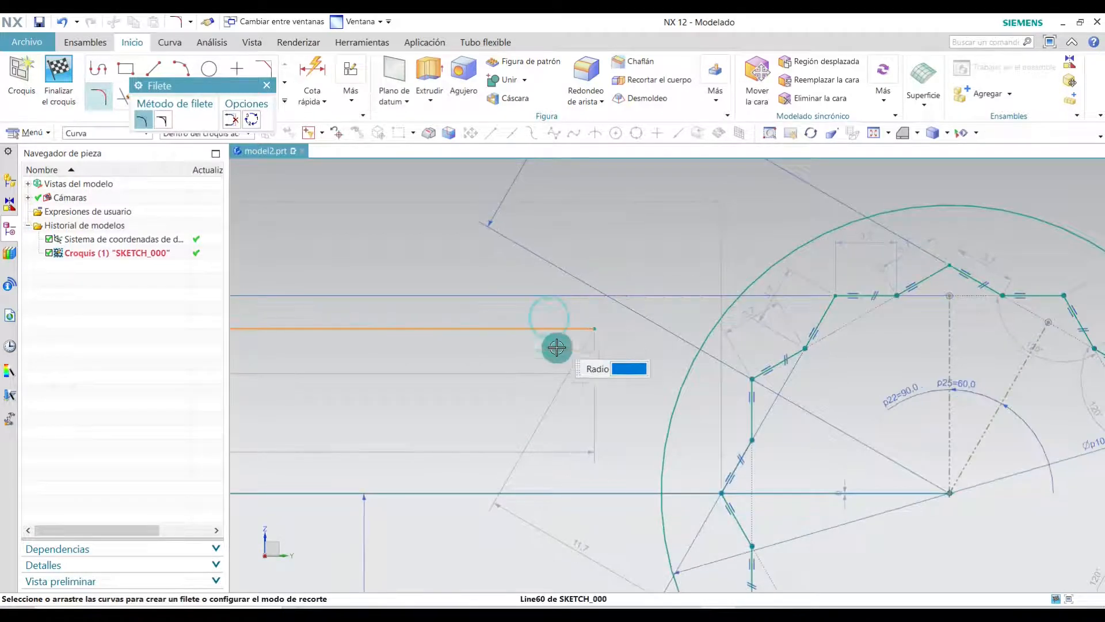
pyautogui.click(768, 254)
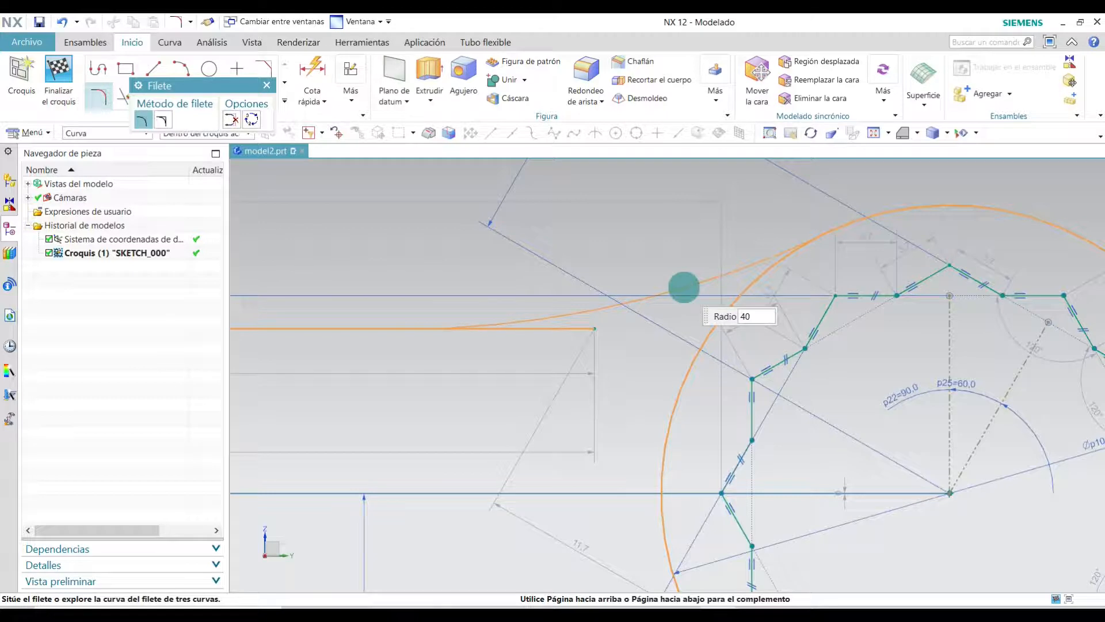
pyautogui.click(684, 287)
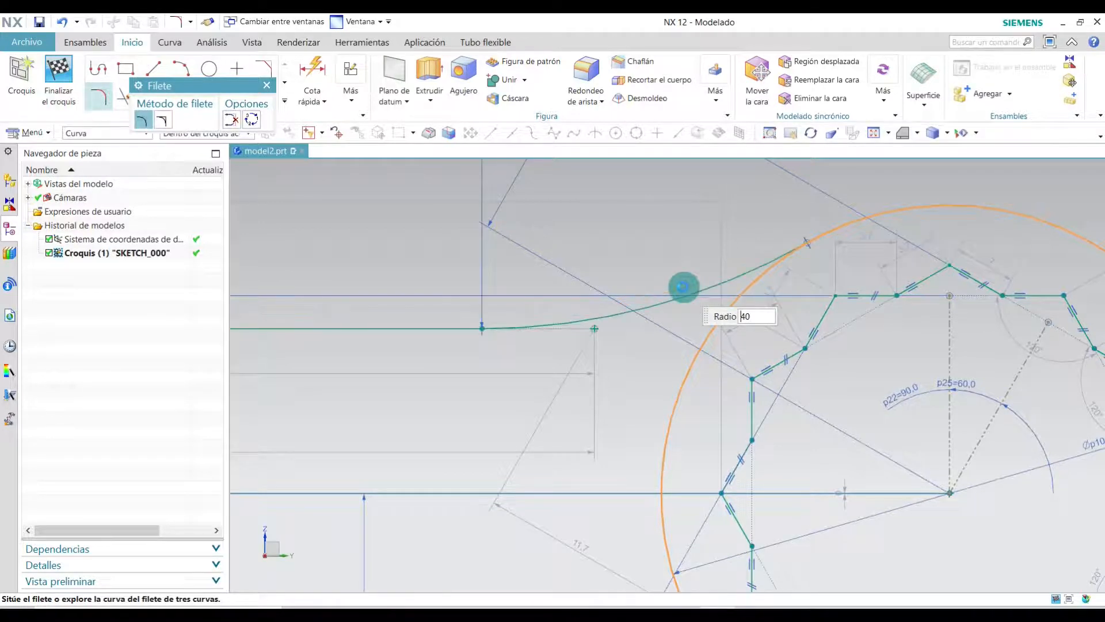
pyautogui.click(267, 87)
# Delete the horizontal centre line running from the jaw's centre to the ring's centre.
pyautogui.scroll(-10, 720, 358)
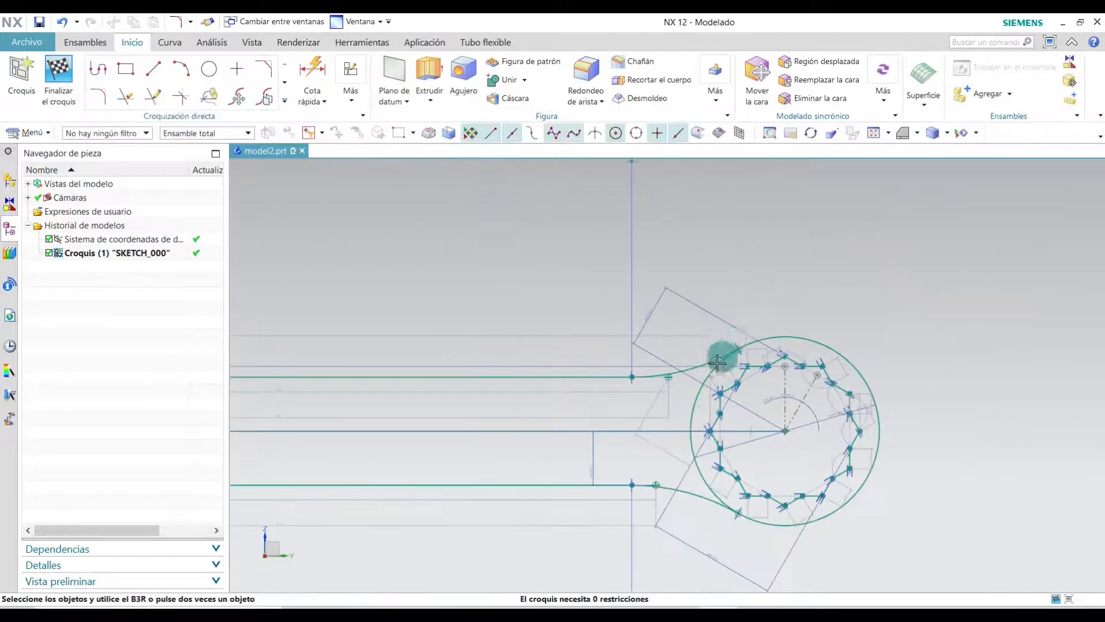
pyautogui.scroll(4, 420, 372)
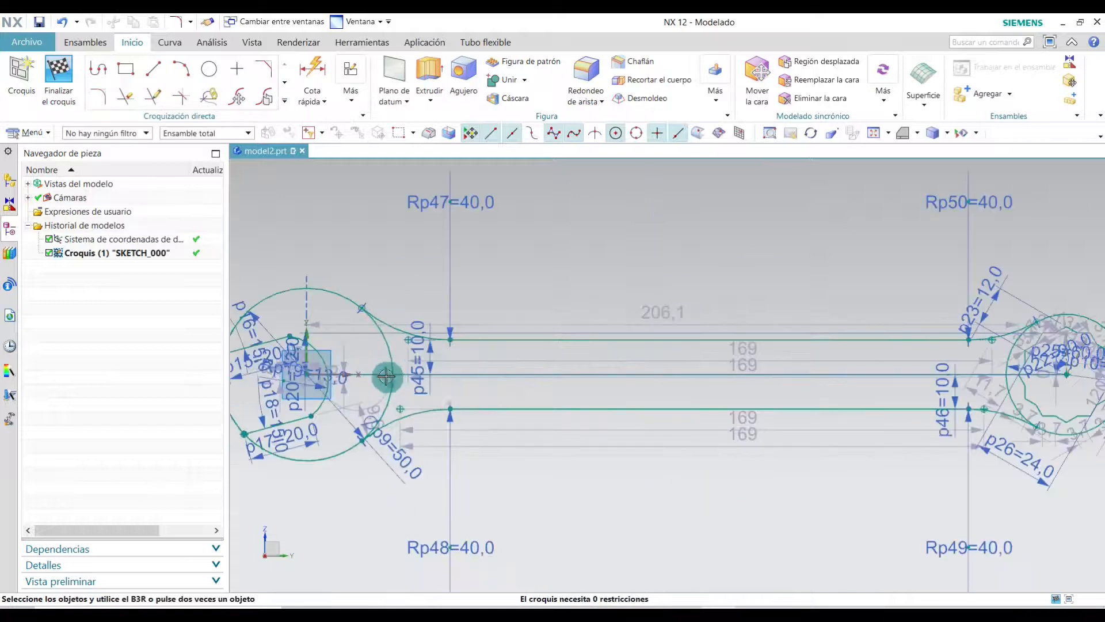
pyautogui.rightClick(598, 377)
pyautogui.click(668, 495)
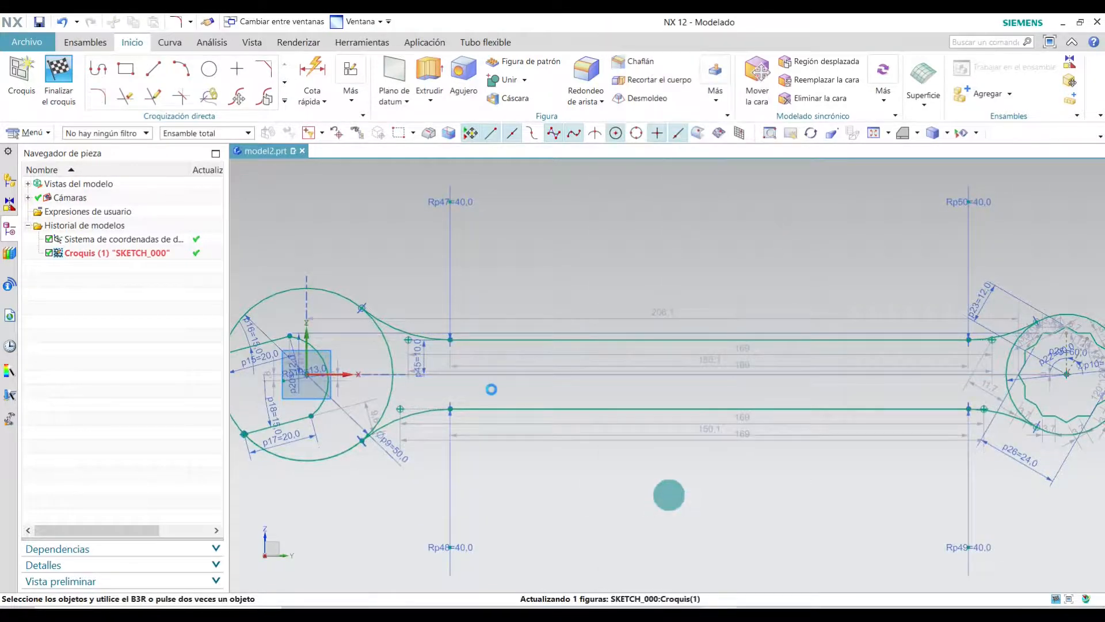
# Use Quick Trim to remove the arc of the jaw's outer circle that spans the mouth opening.
pyautogui.scroll(-4, 627, 387)
pyautogui.scroll(3, 442, 361)
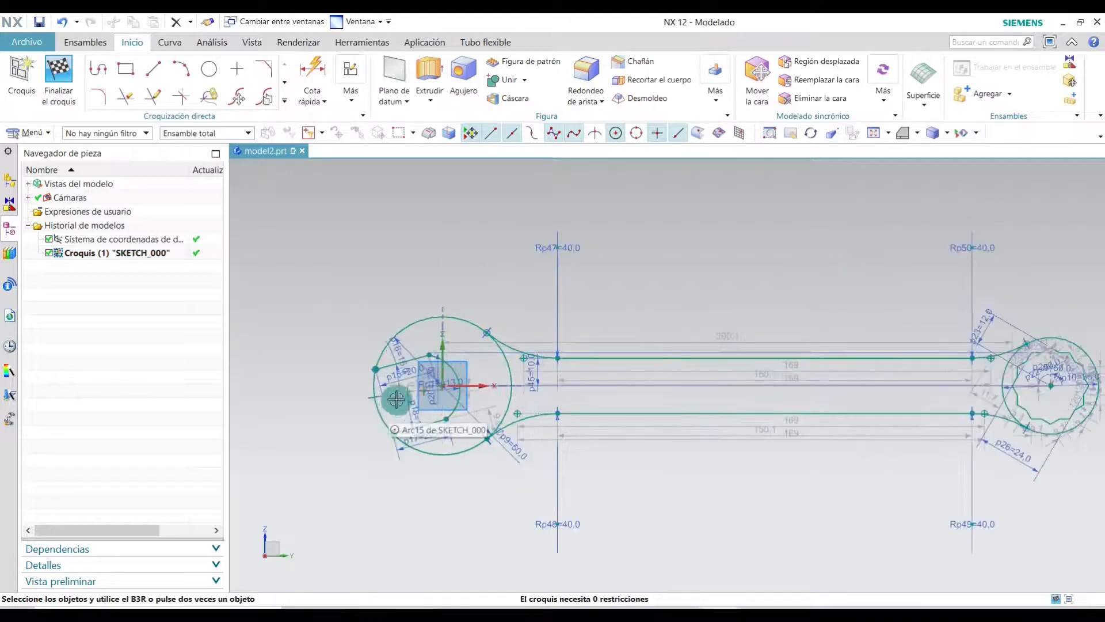
pyautogui.scroll(5, 391, 369)
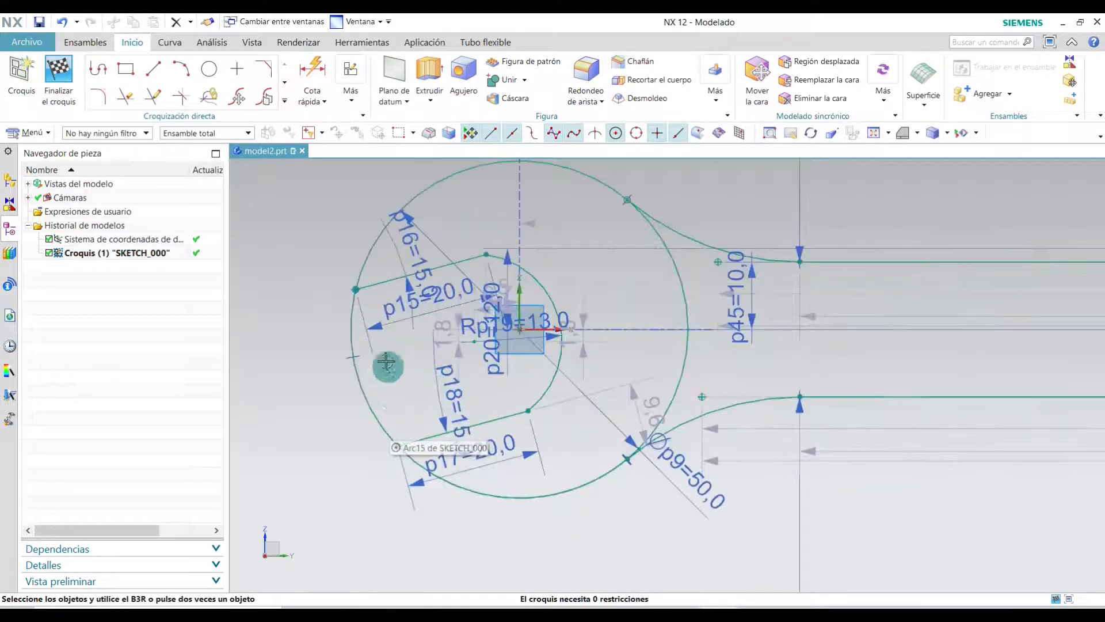
pyautogui.click(126, 98)
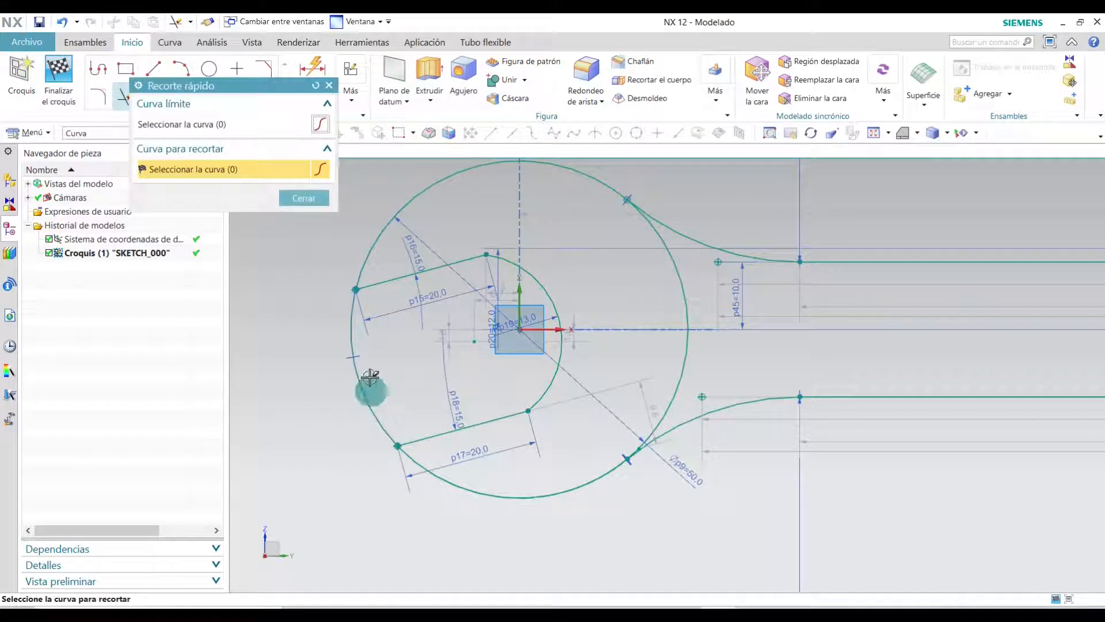
pyautogui.click(353, 320)
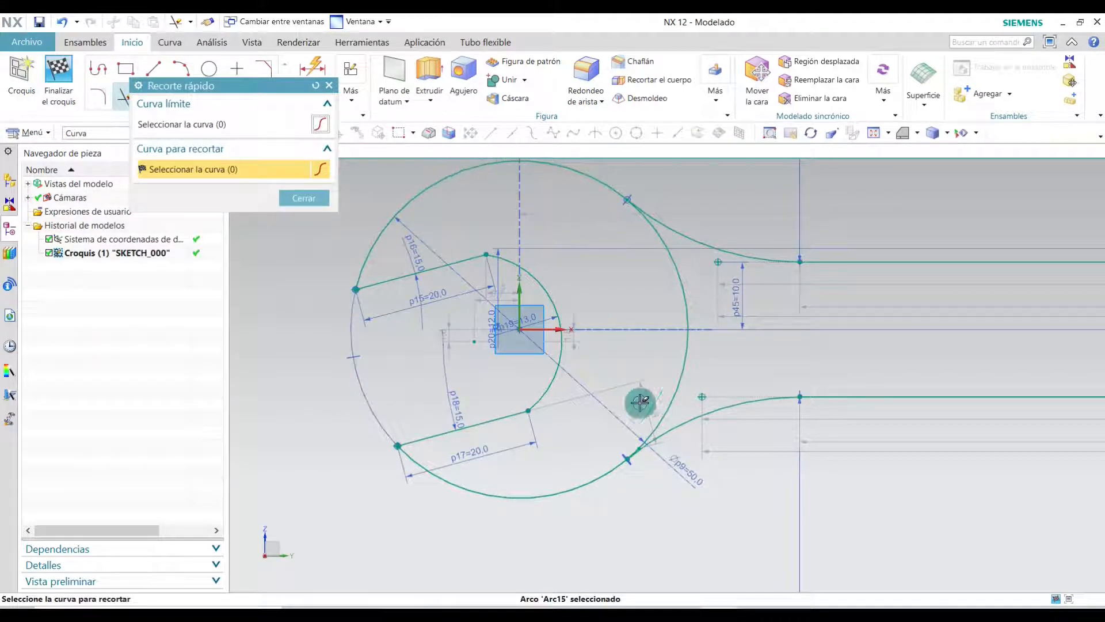
pyautogui.click(330, 88)
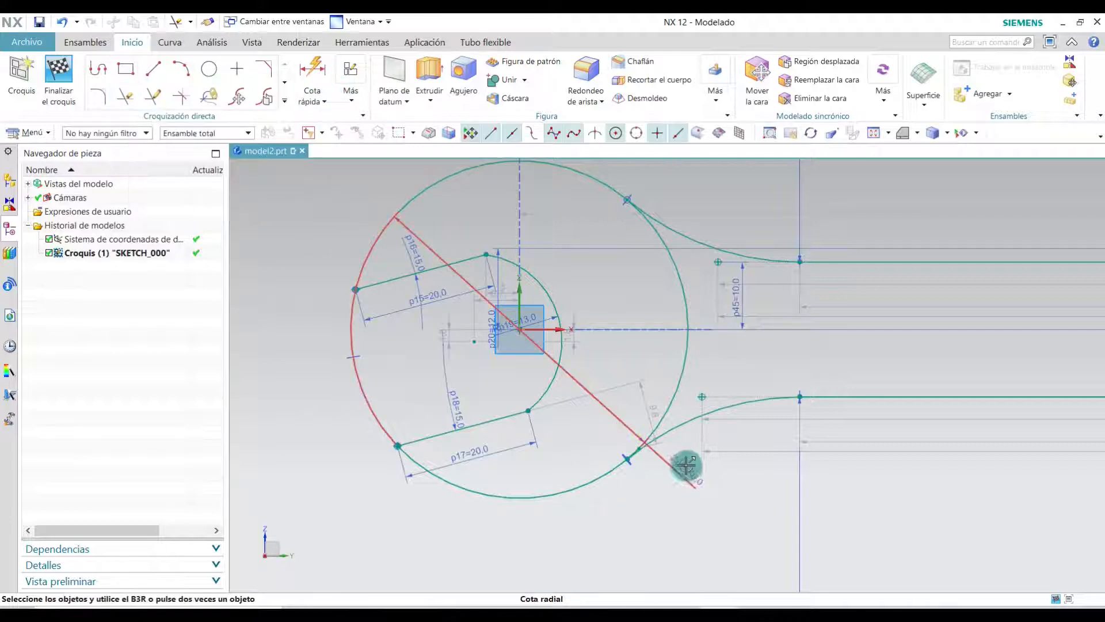
# Reposition the jaw circle's 50 mm diameter dimension to the upper side, facing the handle.
pyautogui.moveTo(636, 320)
pyautogui.mouseDown()
pyautogui.moveTo(537, 212)
pyautogui.moveTo(589, 207)
pyautogui.moveTo(482, 214)
pyautogui.moveTo(409, 328)
pyautogui.moveTo(395, 264)
pyautogui.moveTo(417, 277)
pyautogui.mouseUp()
pyautogui.scroll(-3, 449, 444)
pyautogui.scroll(-4, 535, 411)
pyautogui.scroll(3, 855, 414)
pyautogui.scroll(-1, 629, 389)
pyautogui.scroll(1, 468, 375)
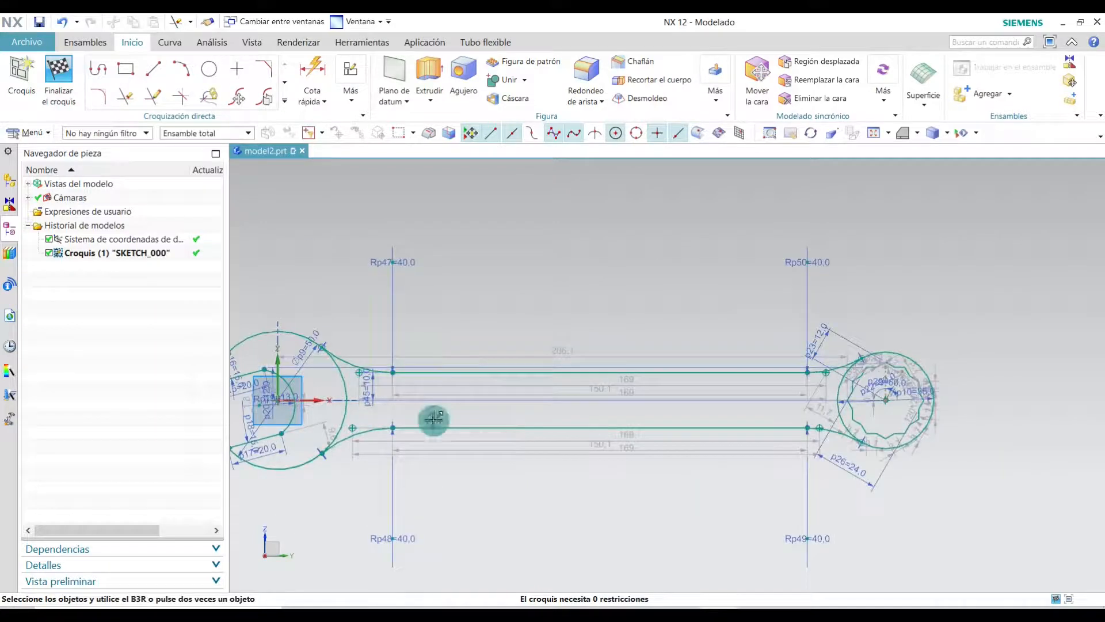
# Finish the wrench sketch and orient the model to the isometric view.
pyautogui.click(62, 77)
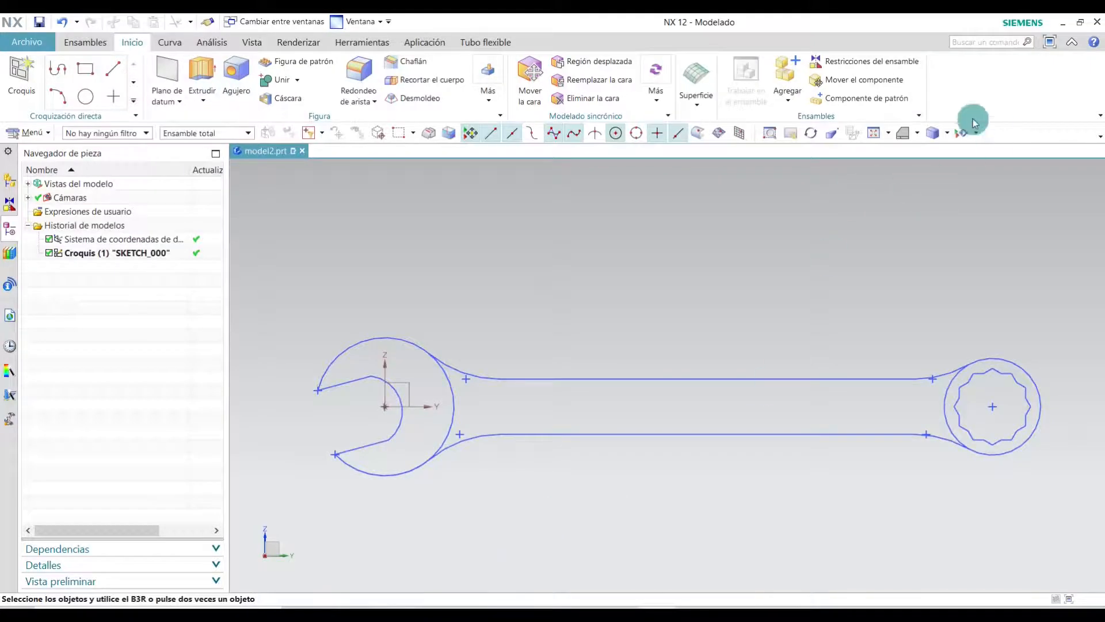
pyautogui.click(916, 133)
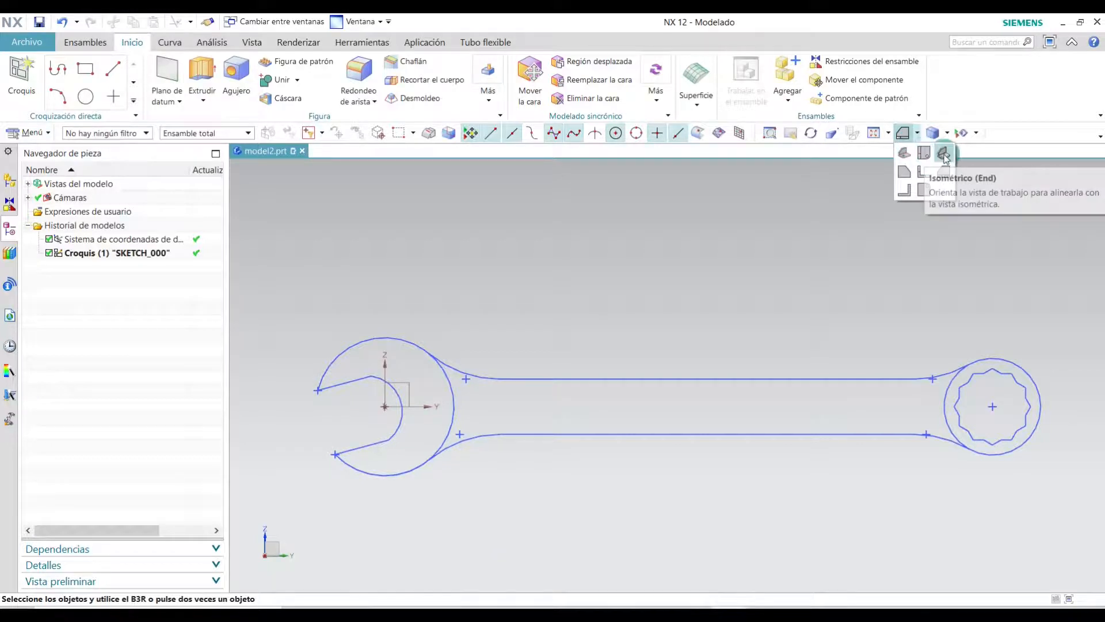
pyautogui.click(944, 154)
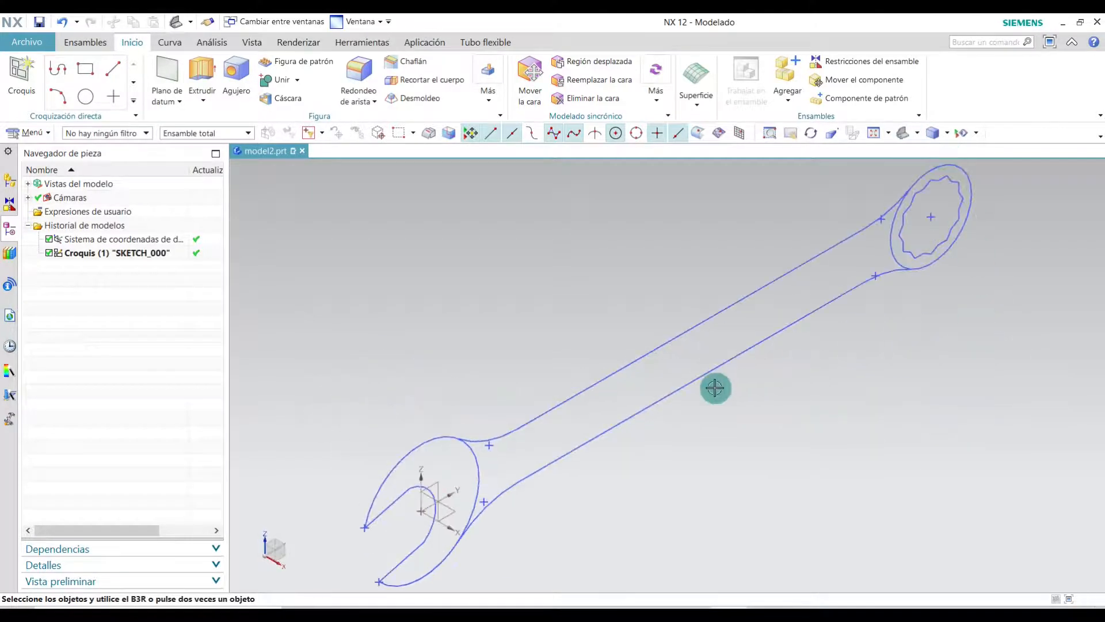
pyautogui.scroll(-1, 715, 388)
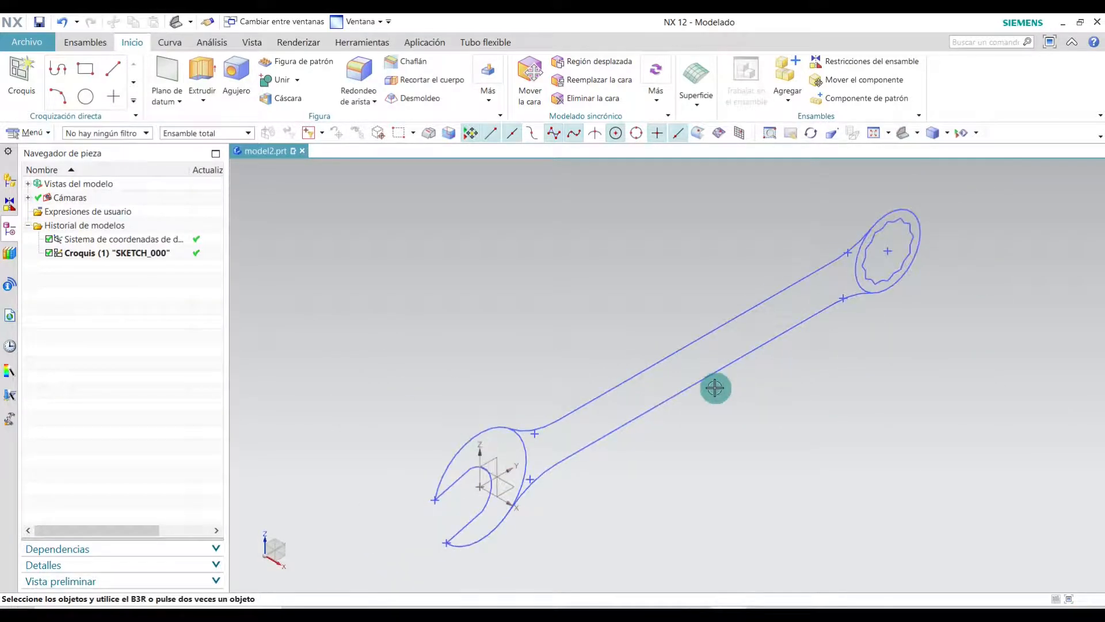
# Start an Extrude and select the jaw's closed contour as the section, including its outer arc on the handle side.
pyautogui.click(202, 72)
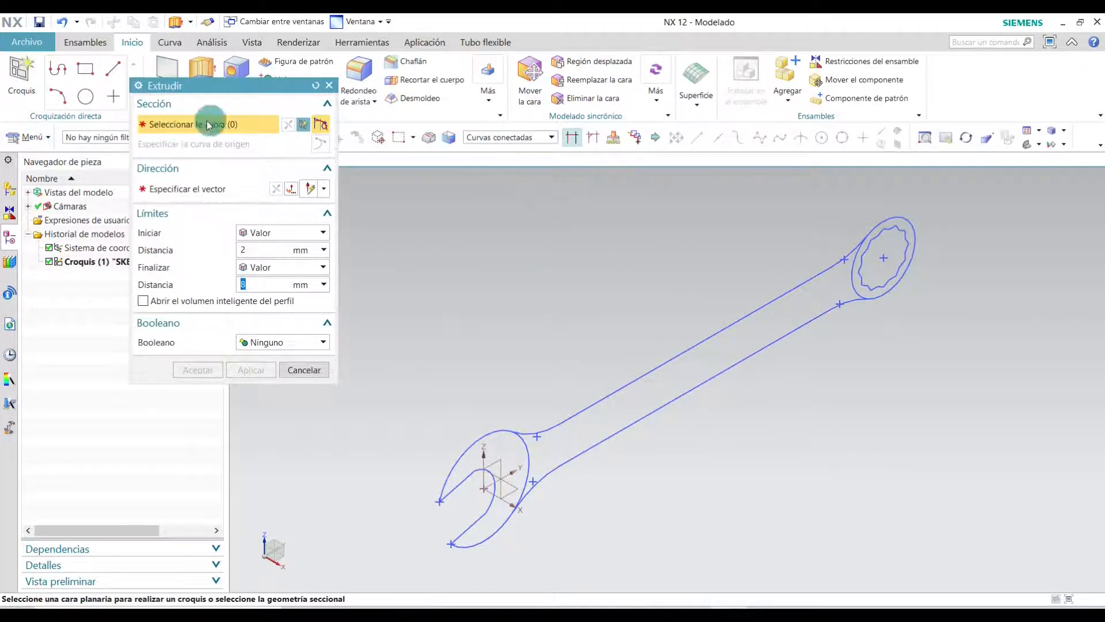
pyautogui.click(500, 426)
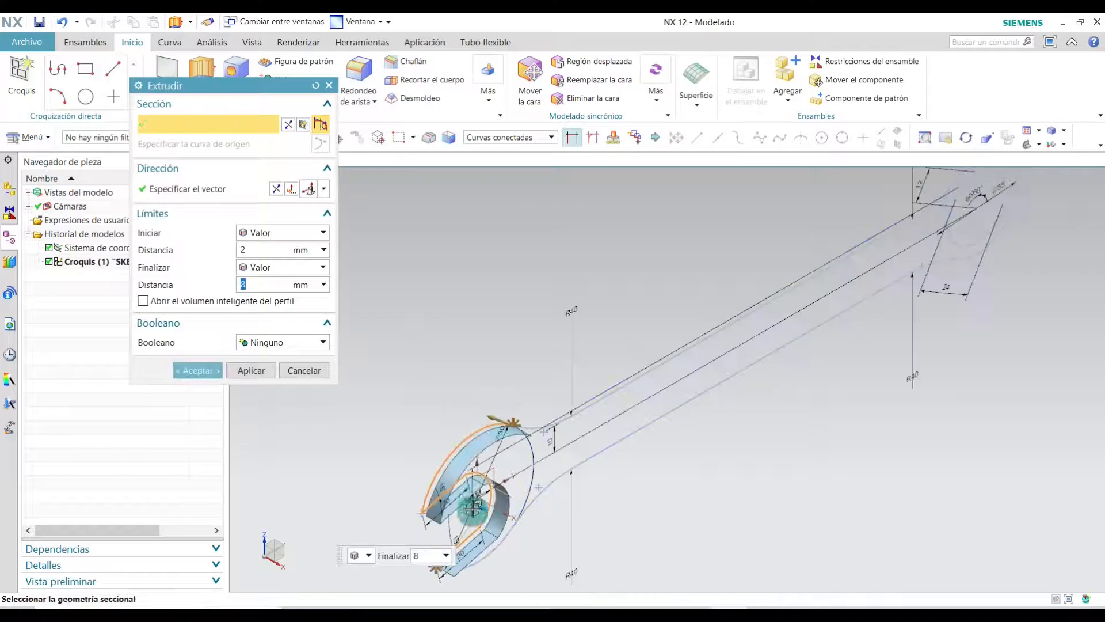
pyautogui.scroll(5, 522, 475)
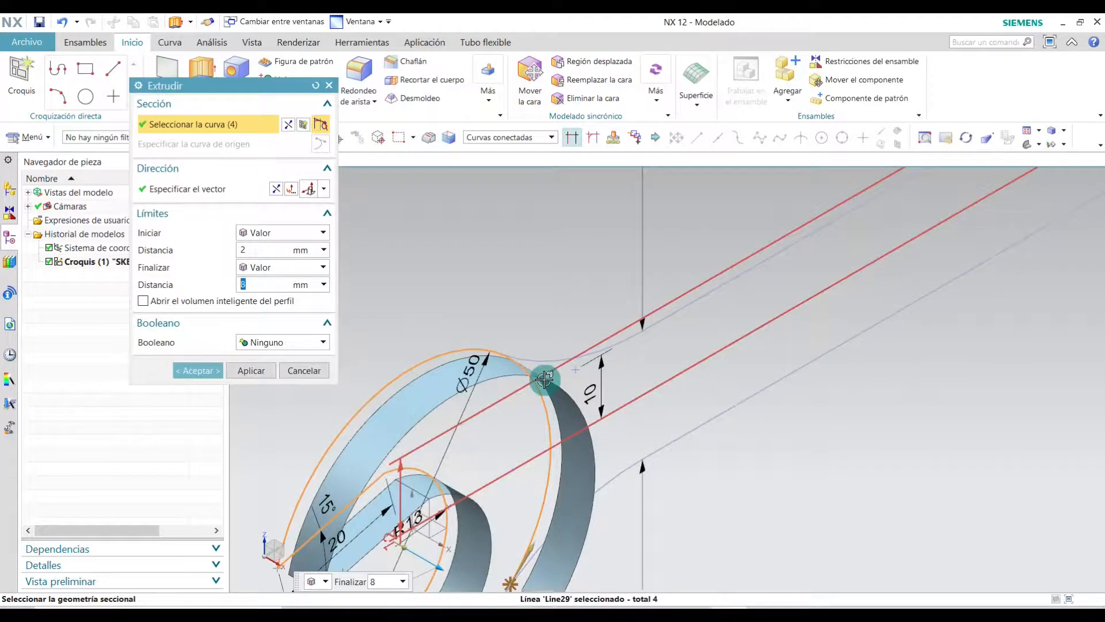
pyautogui.scroll(2, 517, 485)
pyautogui.click(517, 485)
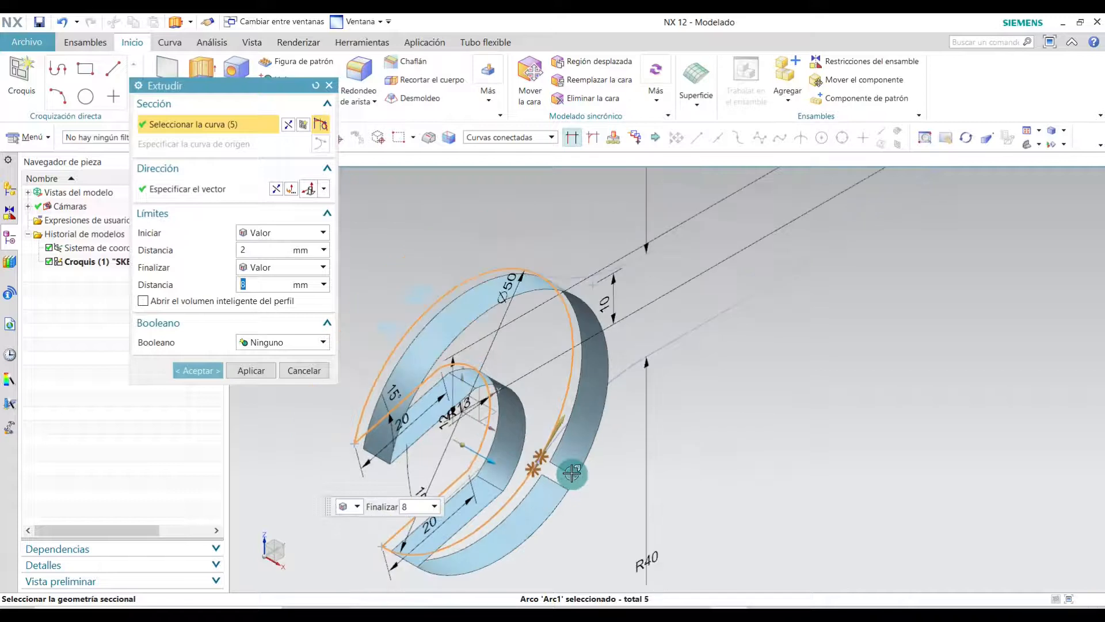
pyautogui.scroll(8, 564, 477)
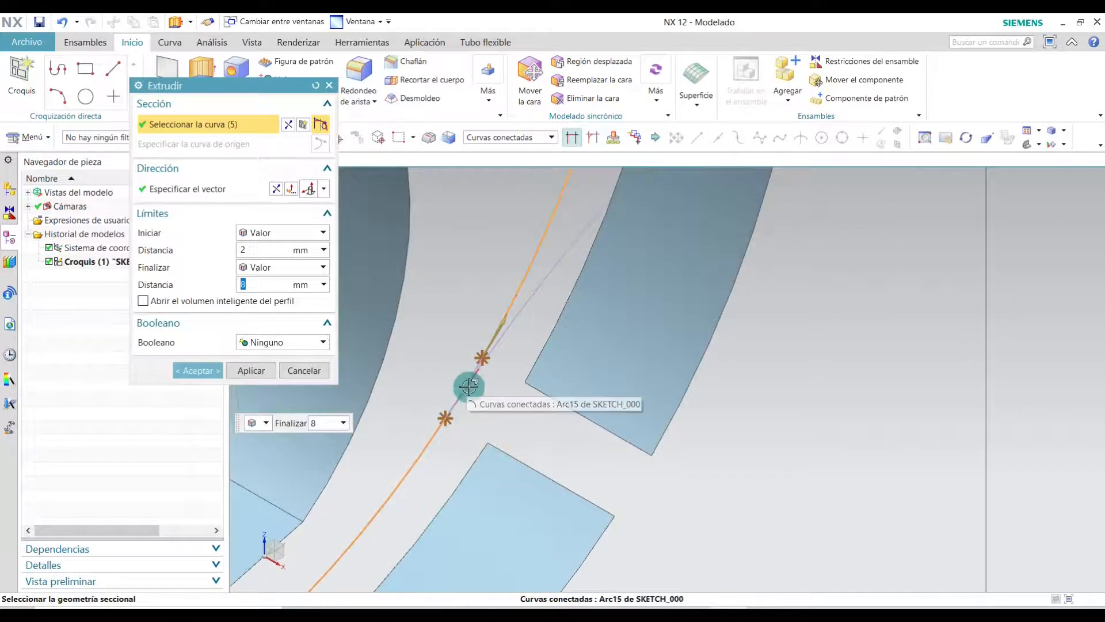
pyautogui.scroll(3, 468, 384)
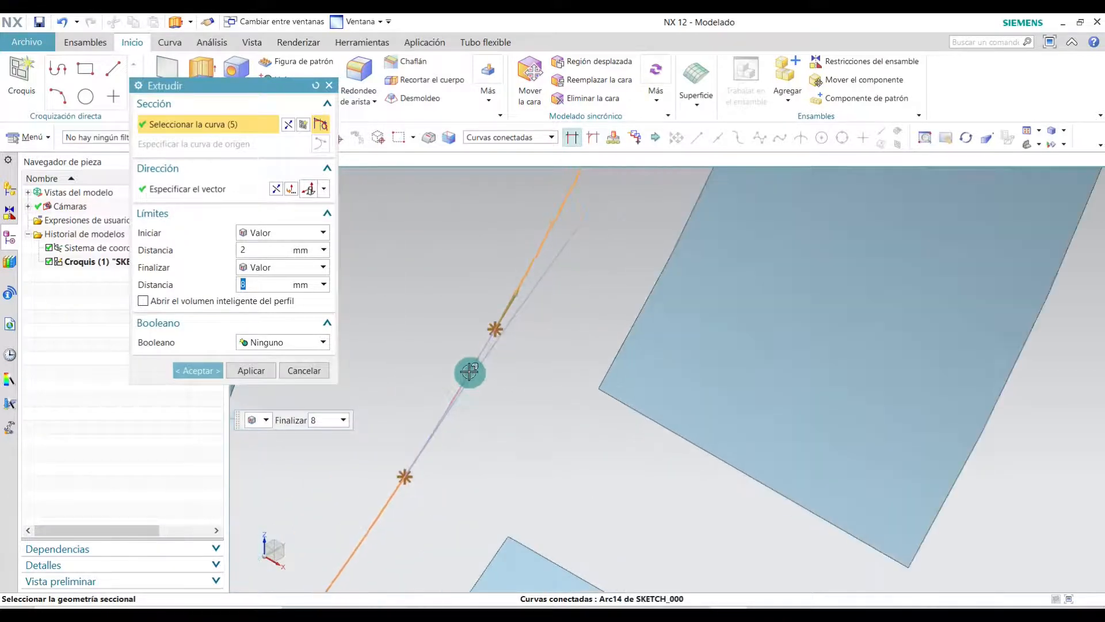
pyautogui.scroll(-10, 470, 373)
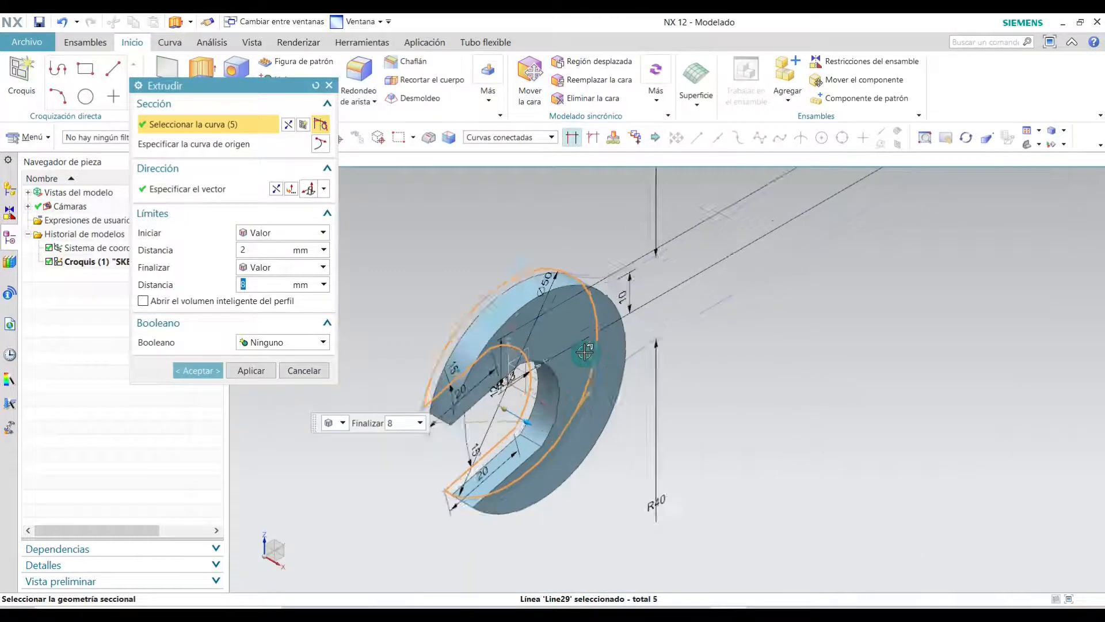
# Set the jaw extrusion to start at 0 mm and end at 10 mm, and reverse its direction.
pyautogui.click(251, 251)
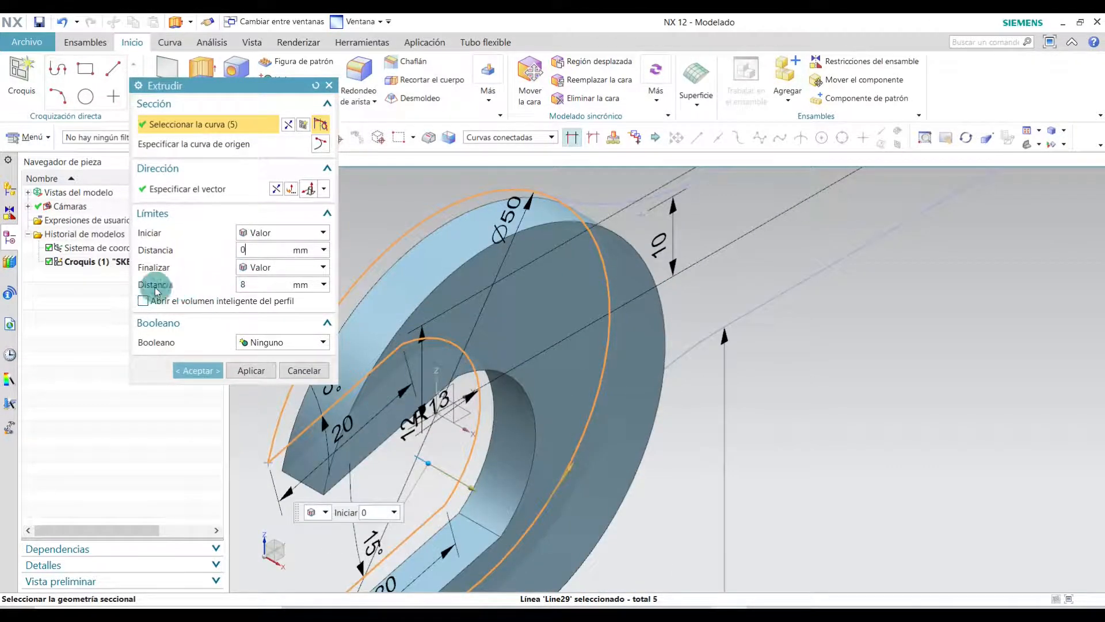
pyautogui.click(239, 285)
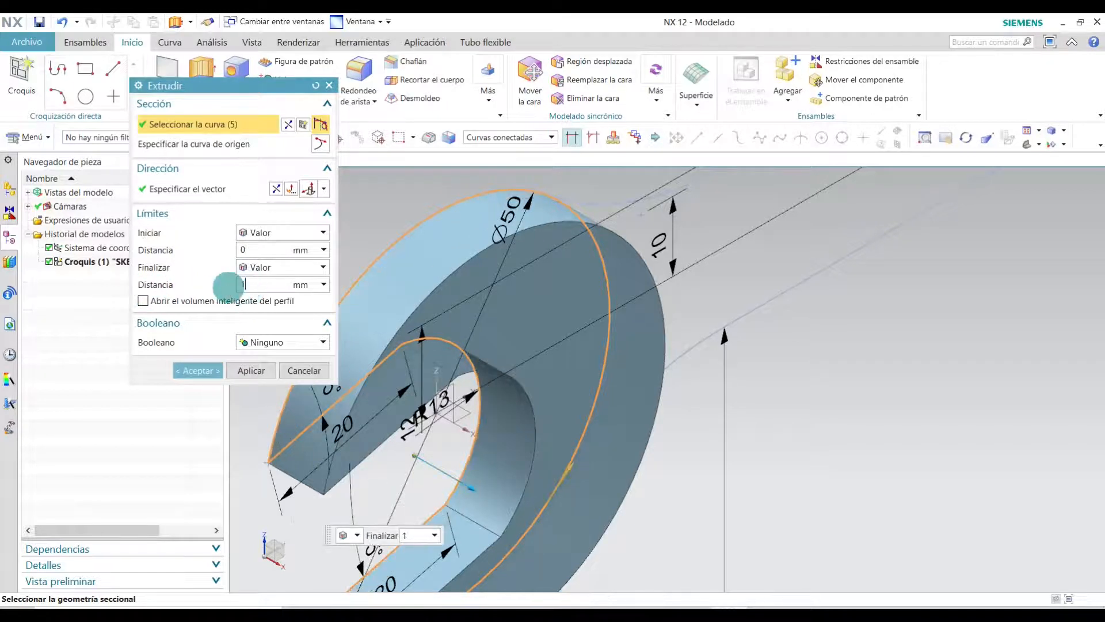
pyautogui.moveTo(337, 363); pyautogui.dragTo(352, 407, button='middle')
pyautogui.moveTo(460, 451)
pyautogui.mouseDown()
pyautogui.moveTo(476, 457)
pyautogui.moveTo(424, 444)
pyautogui.moveTo(448, 451)
pyautogui.mouseUp()
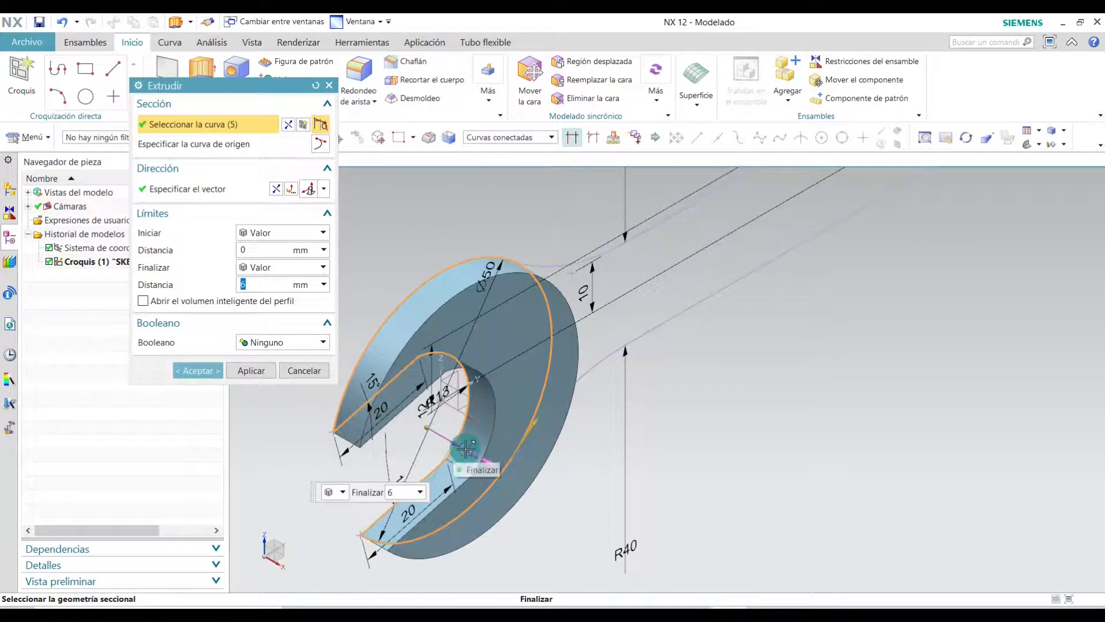
pyautogui.doubleClick(466, 448)
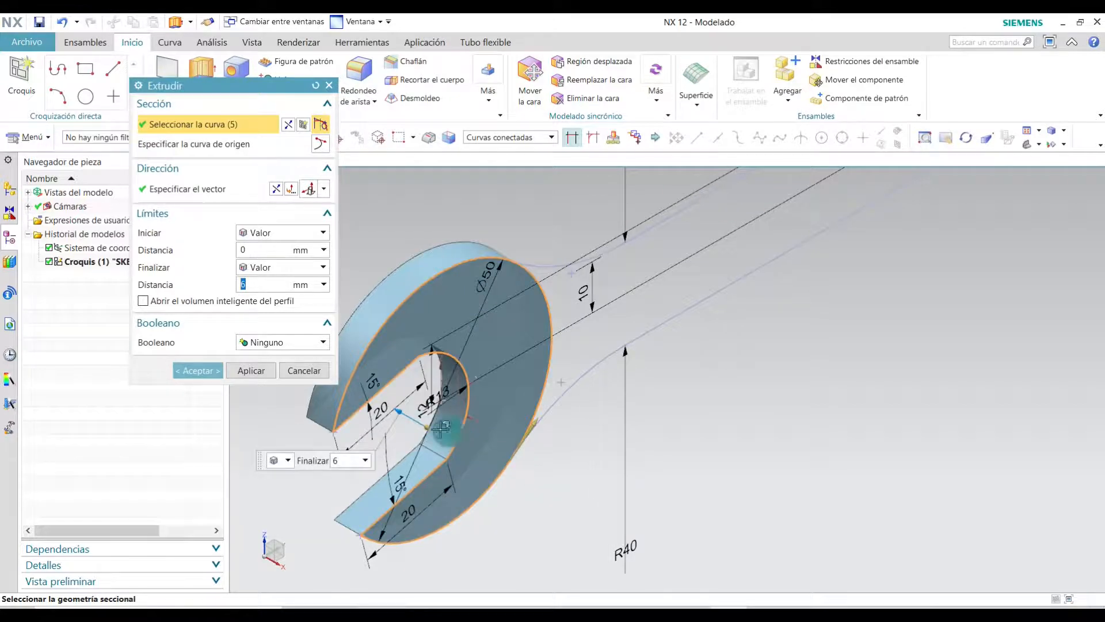
pyautogui.click(252, 284)
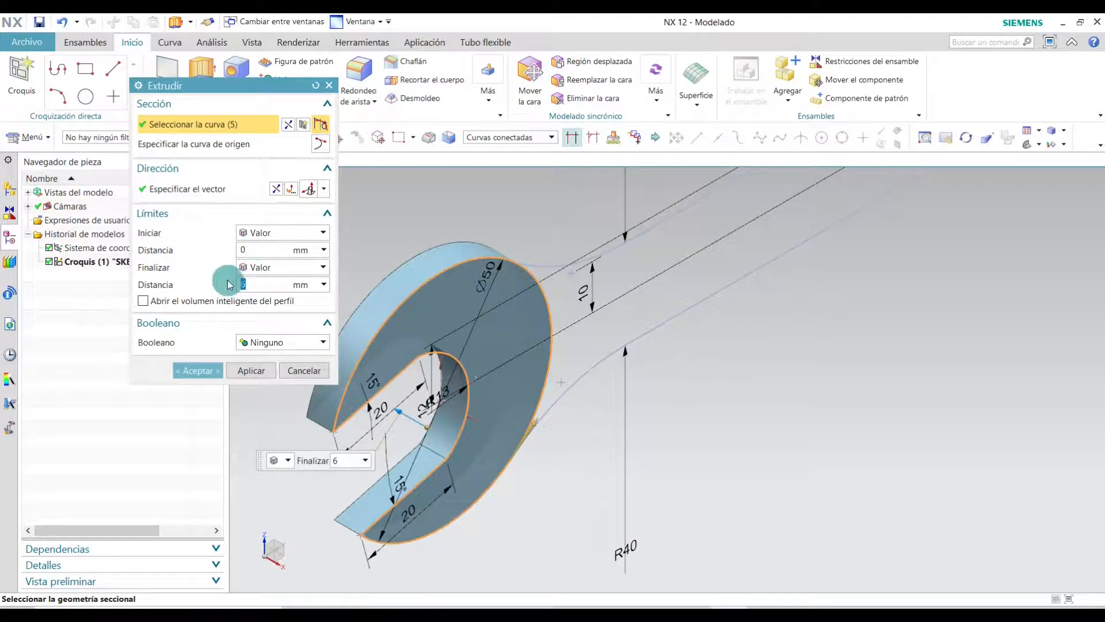
pyautogui.write('10')
pyautogui.press('Return')
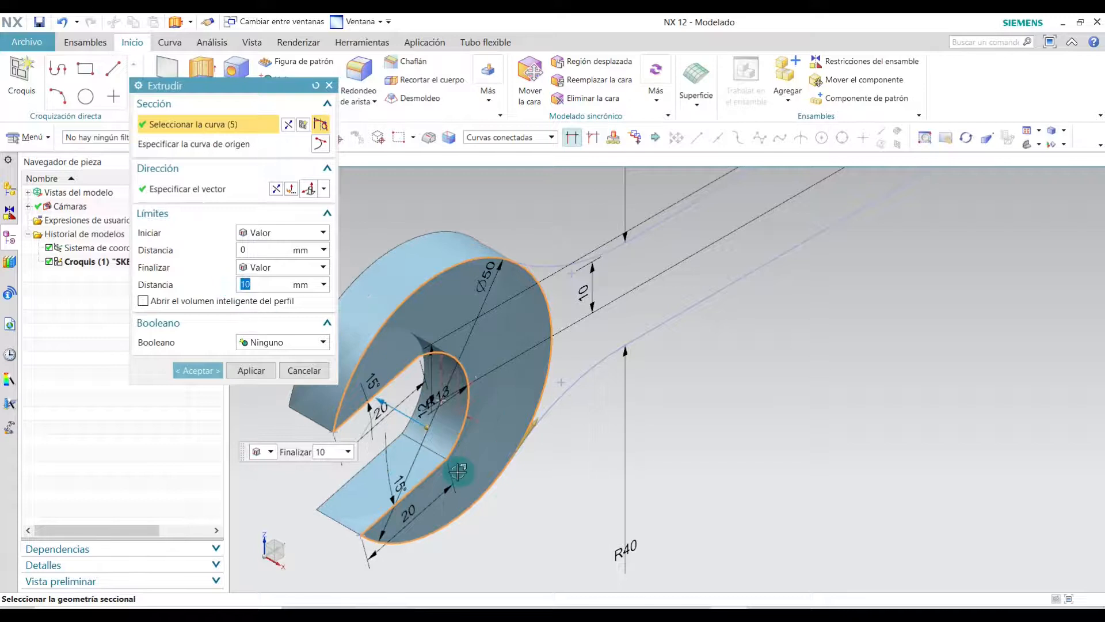
# Accept the 10 mm extrusion of the open jaw.
pyautogui.scroll(3, 428, 378)
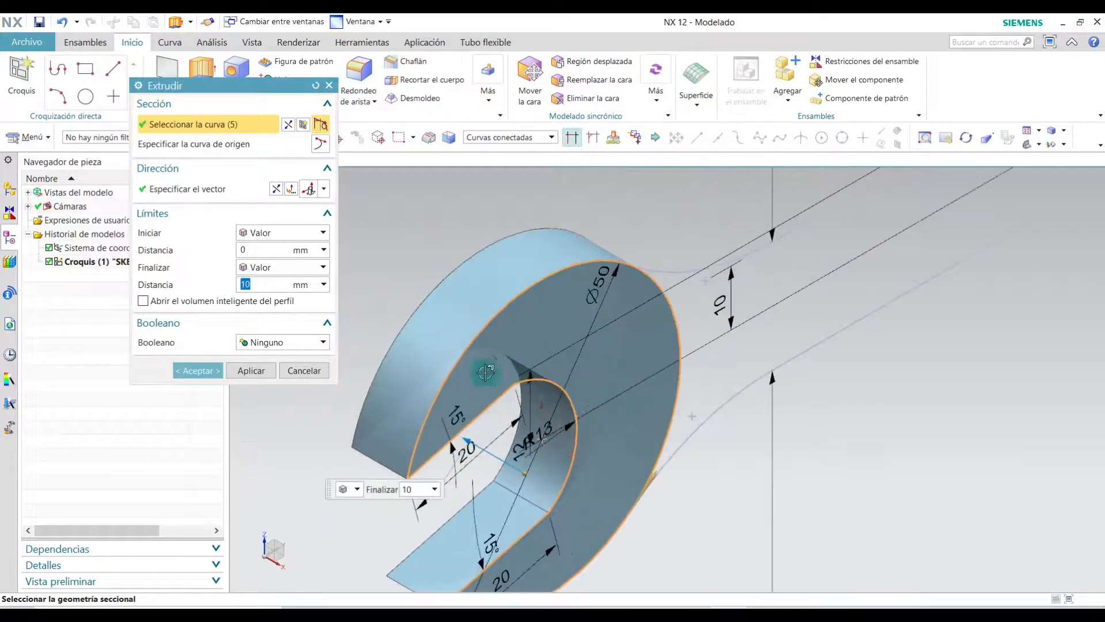
pyautogui.click(197, 370)
# Extrude the ring end's outer circle and inner toothed profile from 0 to 10 mm in the reversed direction, finishing in isometric view.
pyautogui.scroll(-3, 370, 407)
pyautogui.scroll(3, 486, 447)
pyautogui.scroll(-2, 807, 197)
pyautogui.scroll(3, 671, 175)
pyautogui.click(202, 74)
pyautogui.scroll(2, 743, 246)
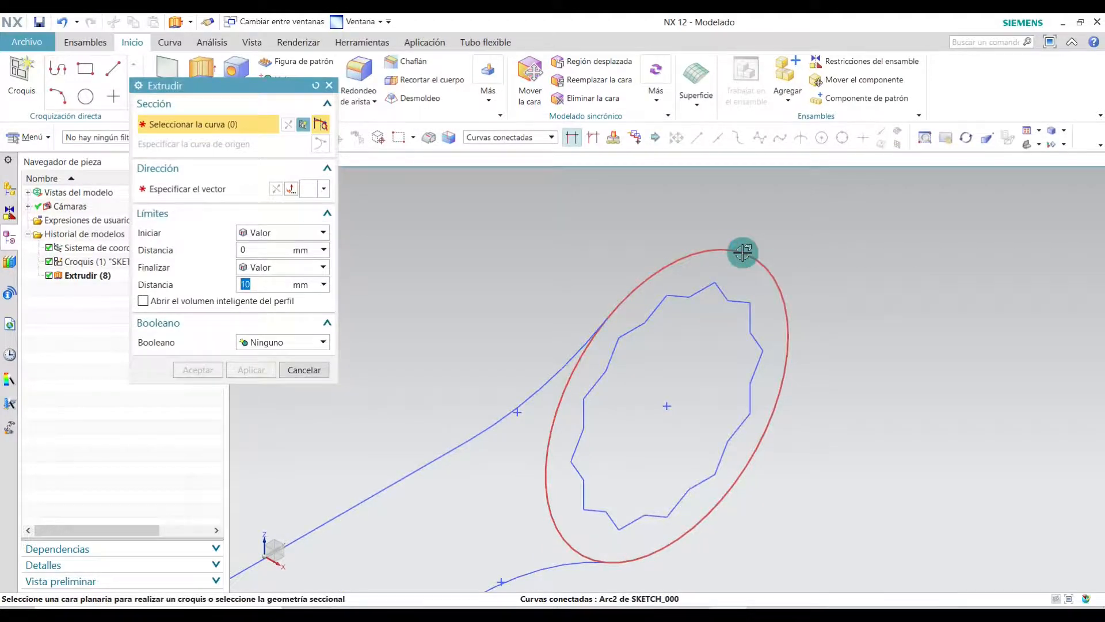
pyautogui.click(742, 253)
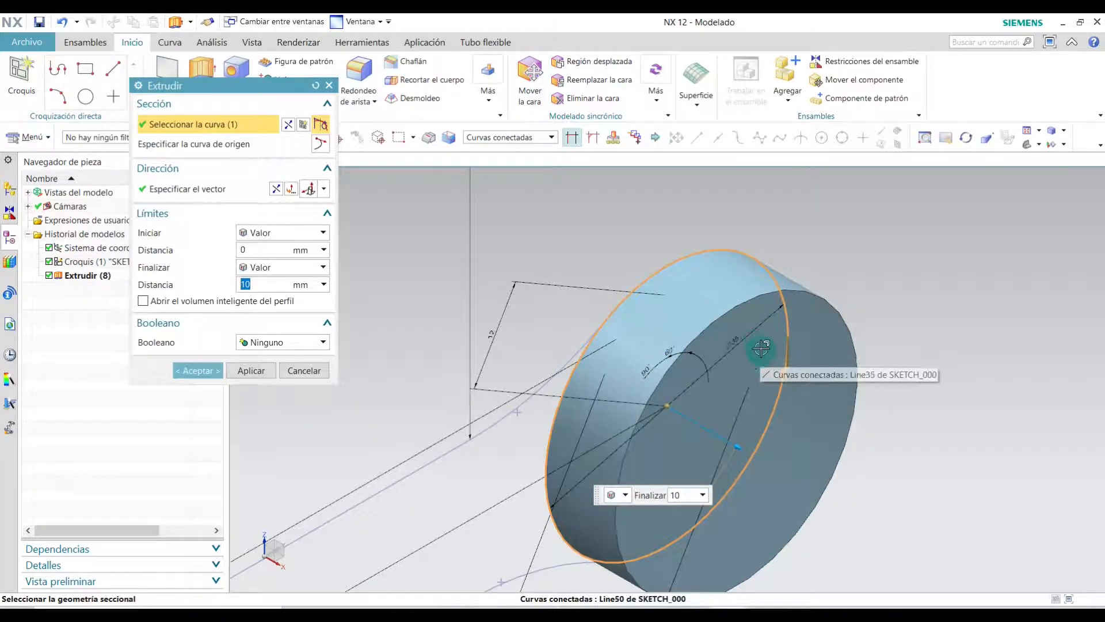
pyautogui.click(760, 350)
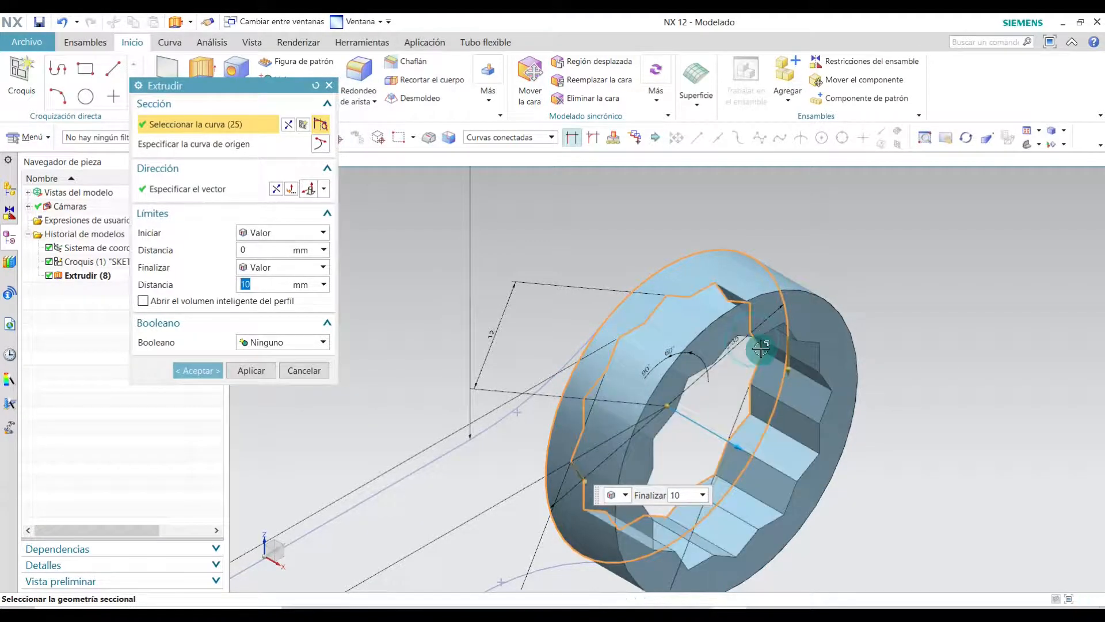
pyautogui.doubleClick(742, 446)
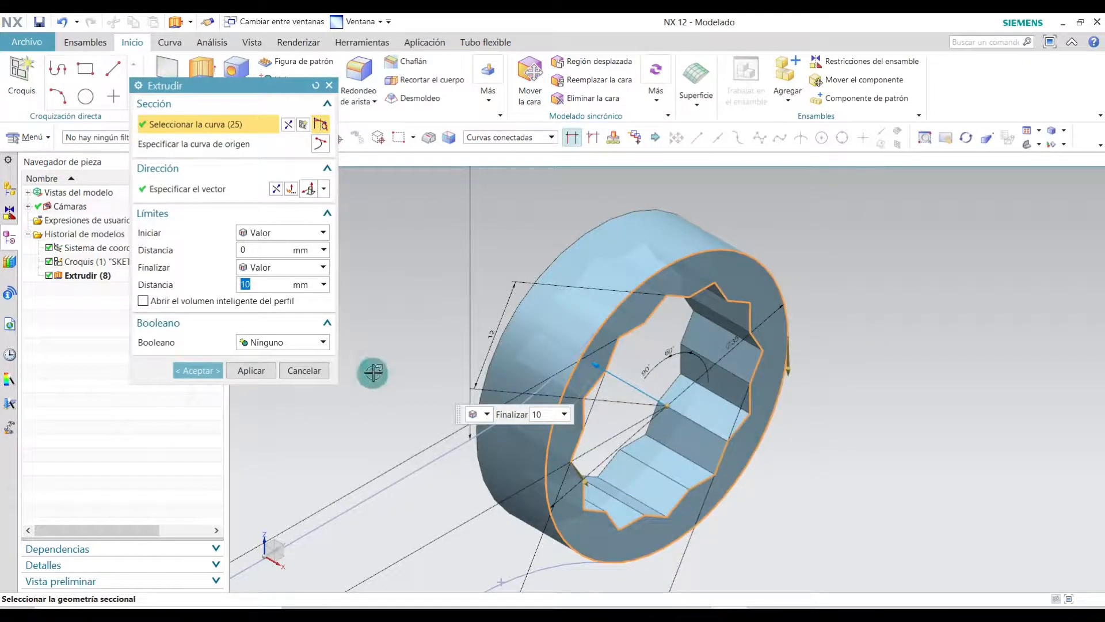
pyautogui.click(198, 370)
pyautogui.click(905, 136)
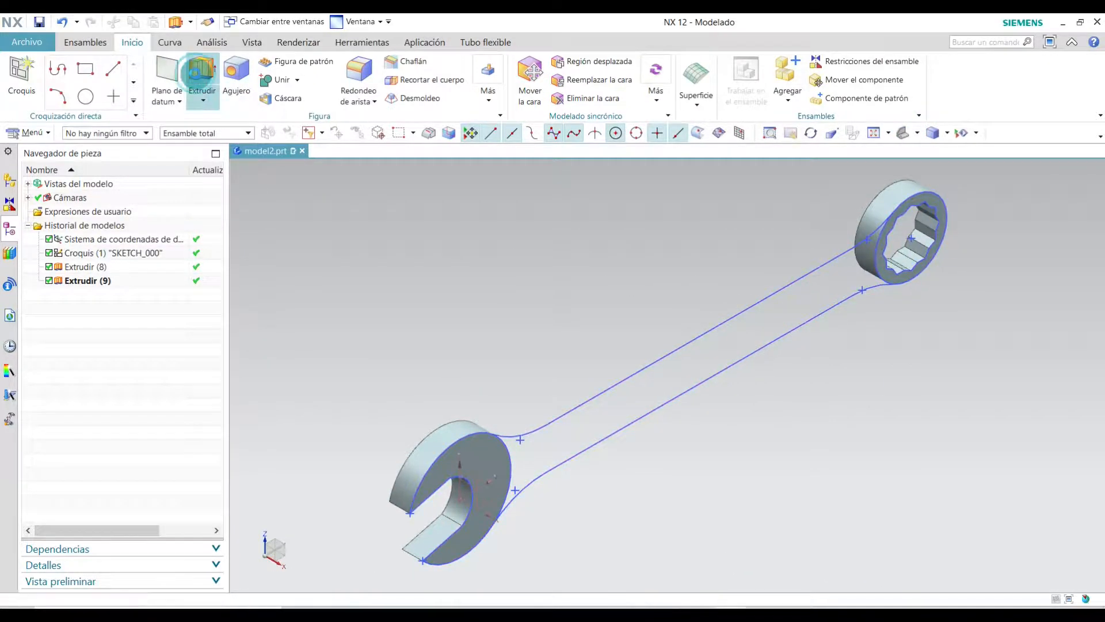
# Start an Extrude and select the handle's upper edge chain, the jaw-side arc and the lower edge chain as the section.
pyautogui.click(195, 74)
pyautogui.click(596, 398)
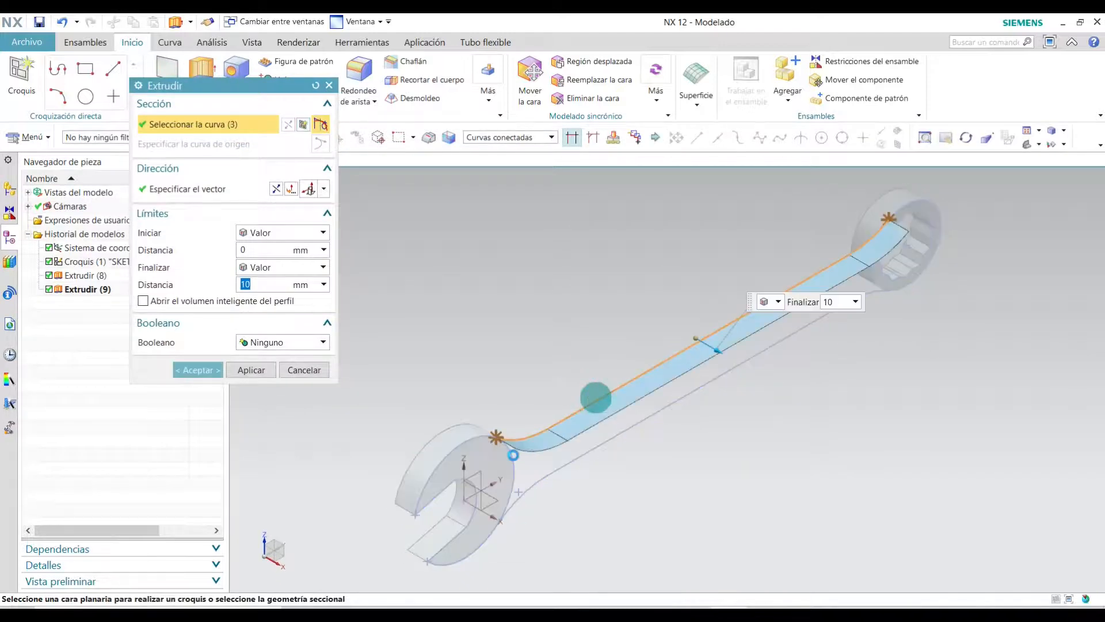
pyautogui.scroll(5, 513, 447)
pyautogui.scroll(-4, 517, 448)
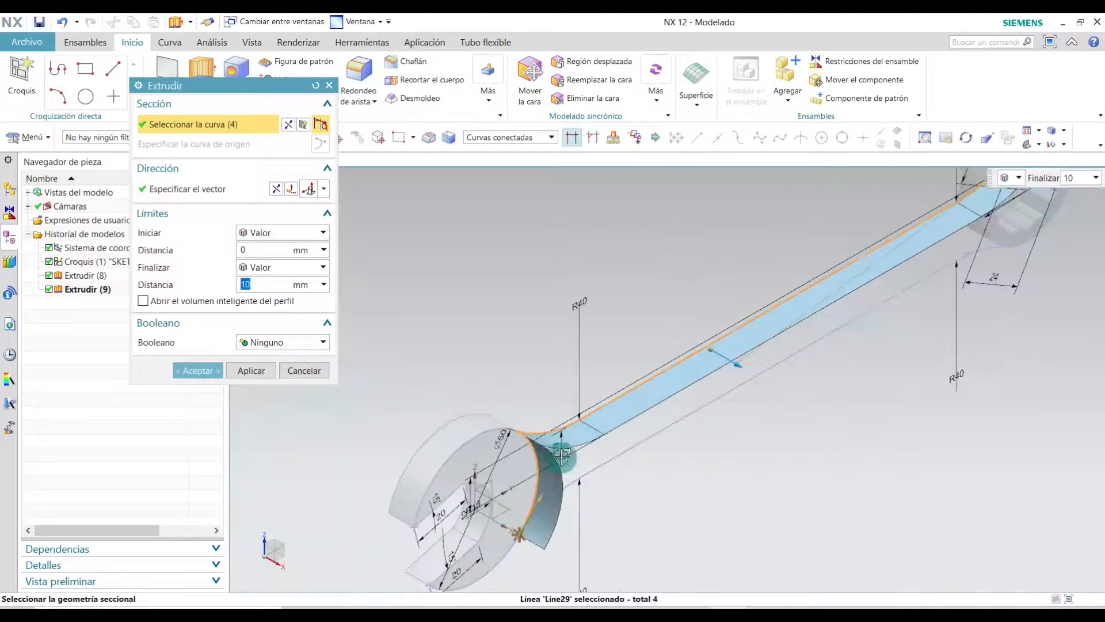
pyautogui.click(639, 448)
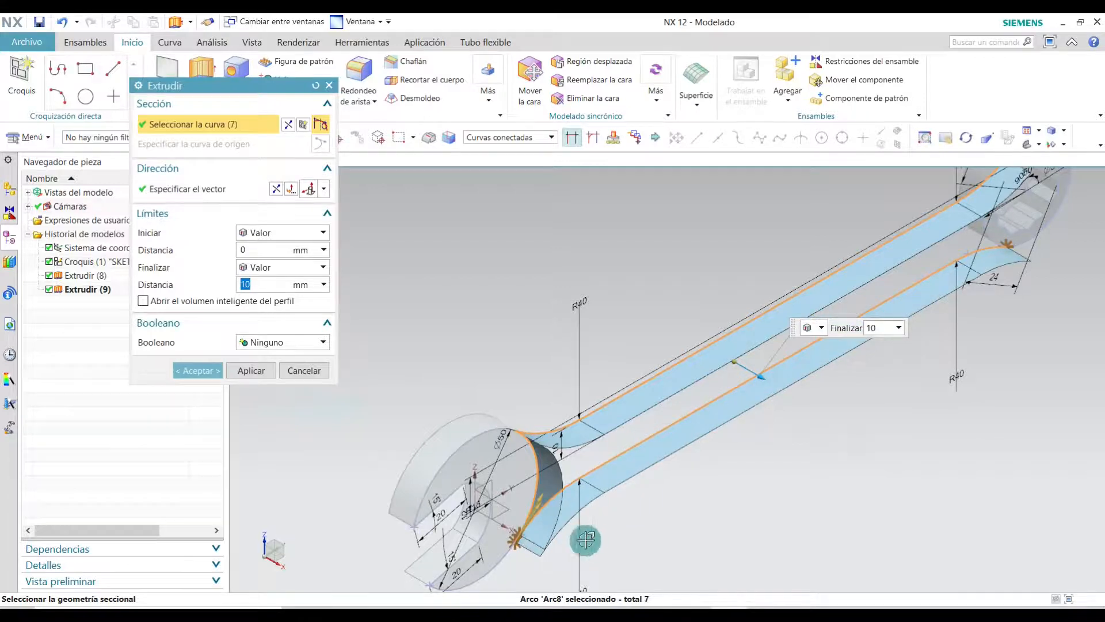
# Close the handle section by adding the short arc piece at the lower jaw junction and the ring circle's handle-side arc.
pyautogui.scroll(5, 532, 549)
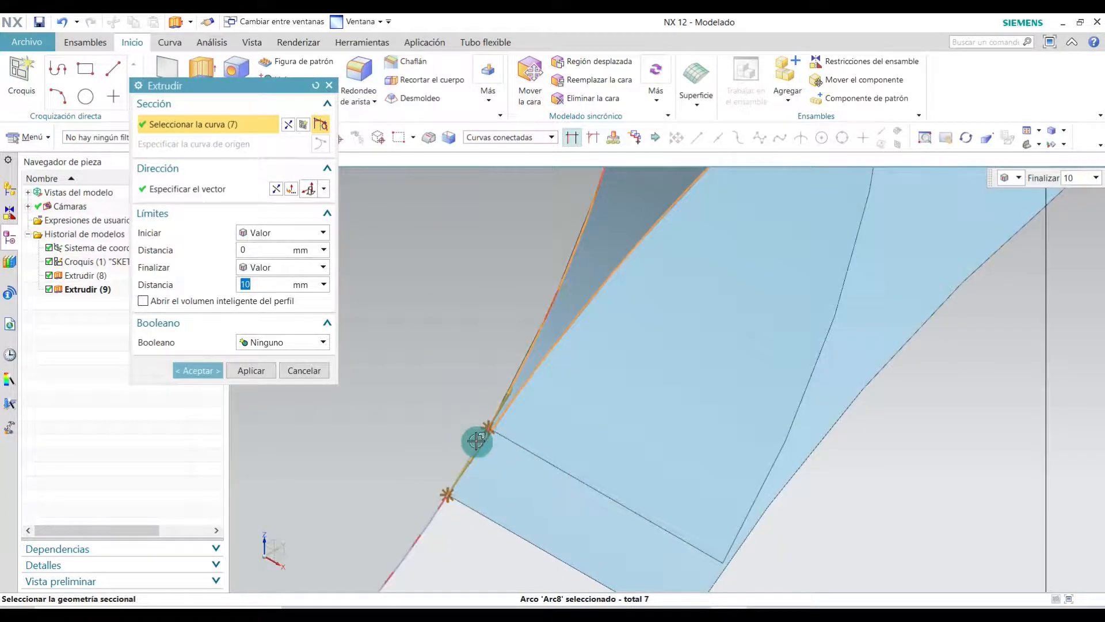
pyautogui.scroll(2, 481, 439)
pyautogui.click(486, 433)
pyautogui.scroll(-5, 441, 464)
pyautogui.scroll(2, 820, 276)
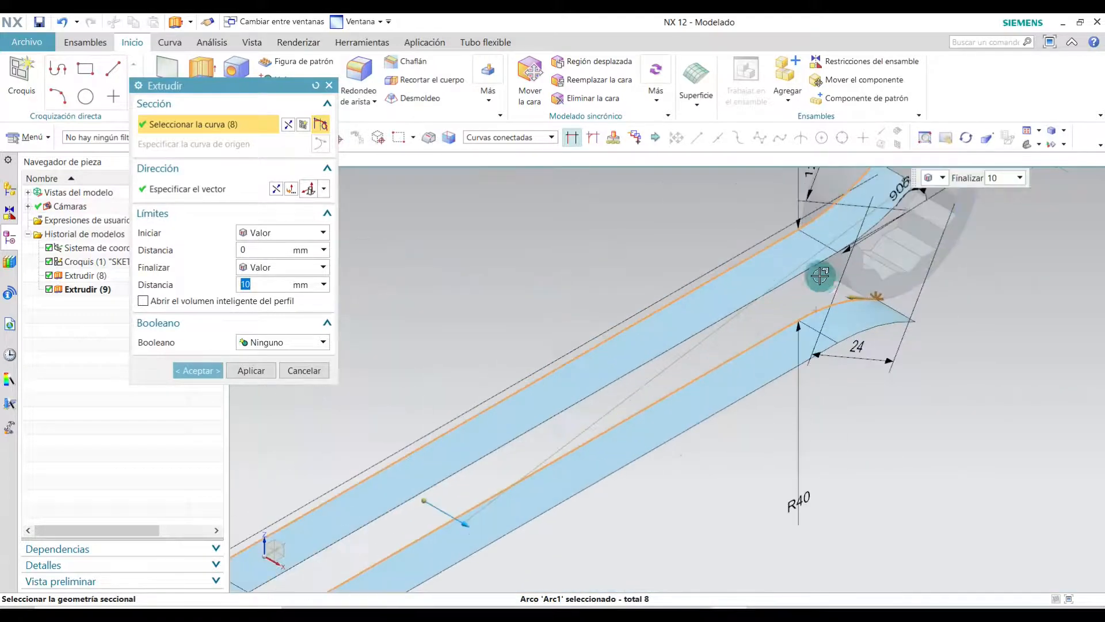
pyautogui.scroll(1, 820, 275)
pyautogui.click(888, 296)
pyautogui.scroll(-2, 754, 435)
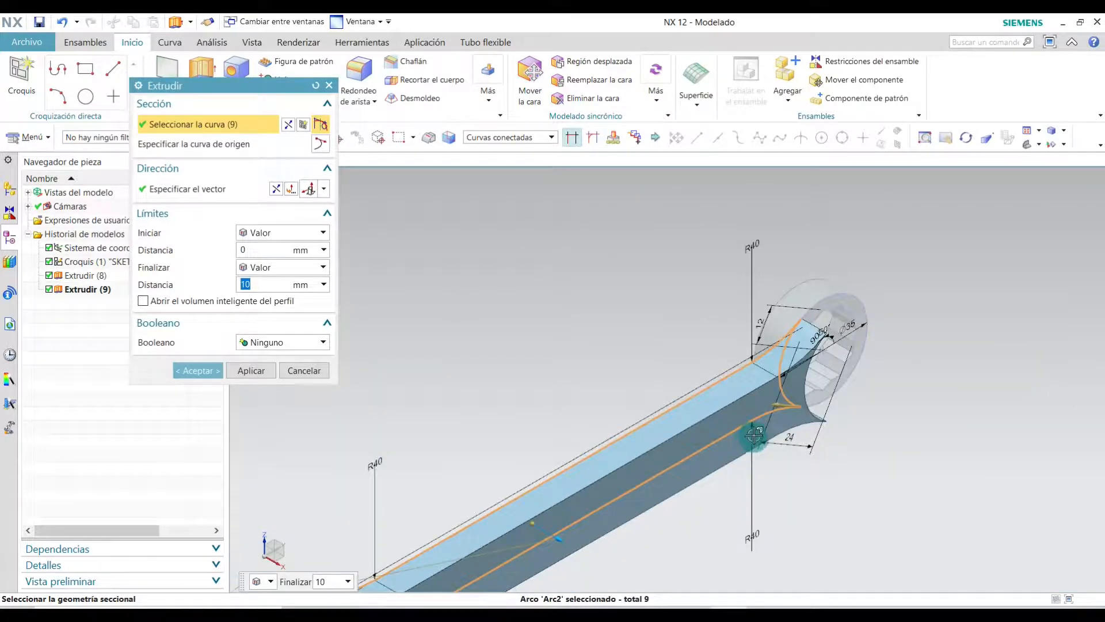
# Reverse the handle extrusion's direction and set it to start at 2 mm and end at 8 mm.
pyautogui.scroll(-1, 754, 436)
pyautogui.scroll(3, 692, 439)
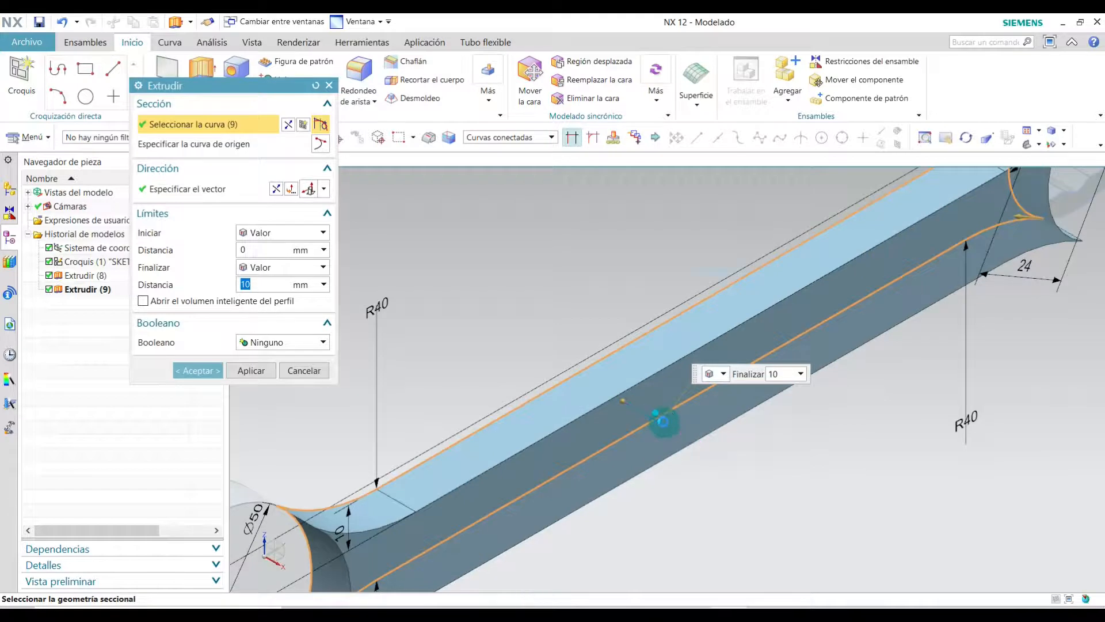
pyautogui.scroll(-3, 671, 424)
pyautogui.scroll(2, 549, 436)
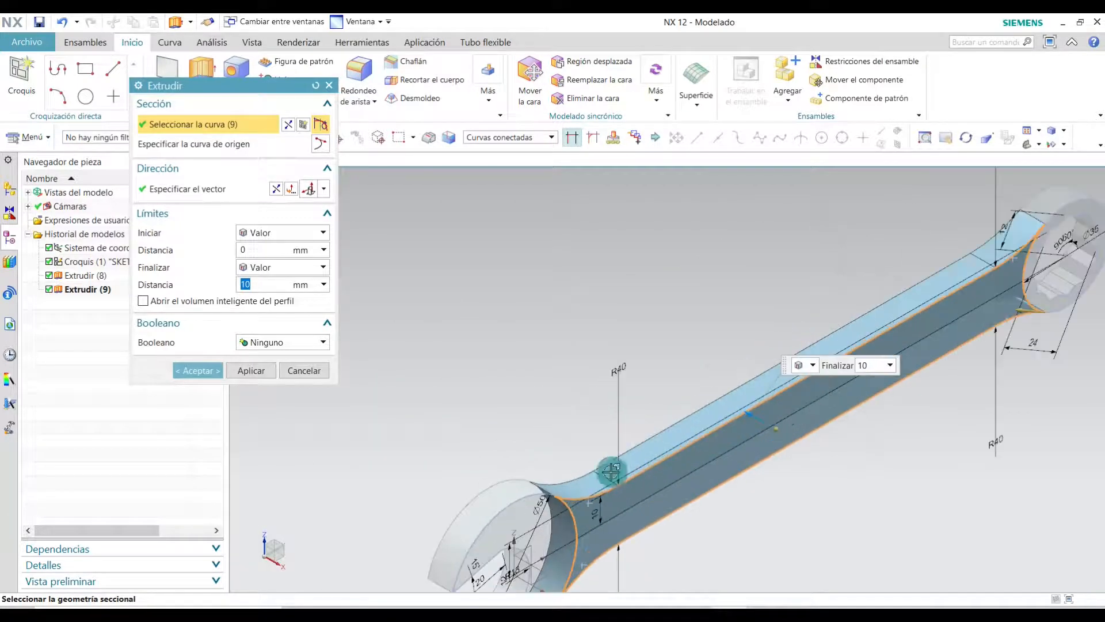
pyautogui.scroll(2, 864, 478)
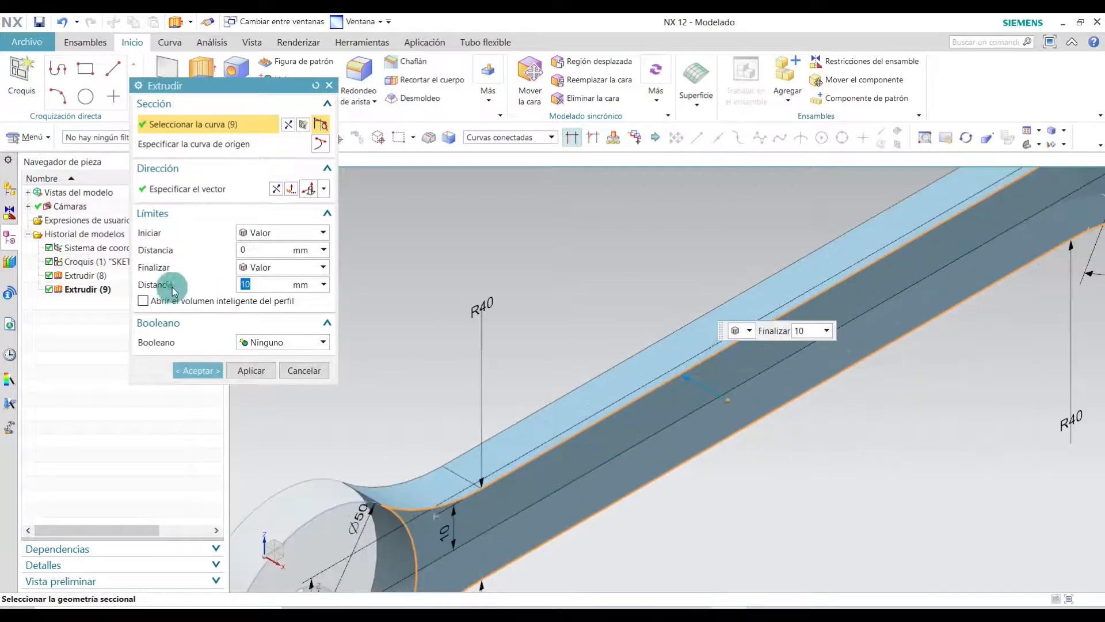
pyautogui.click(250, 249)
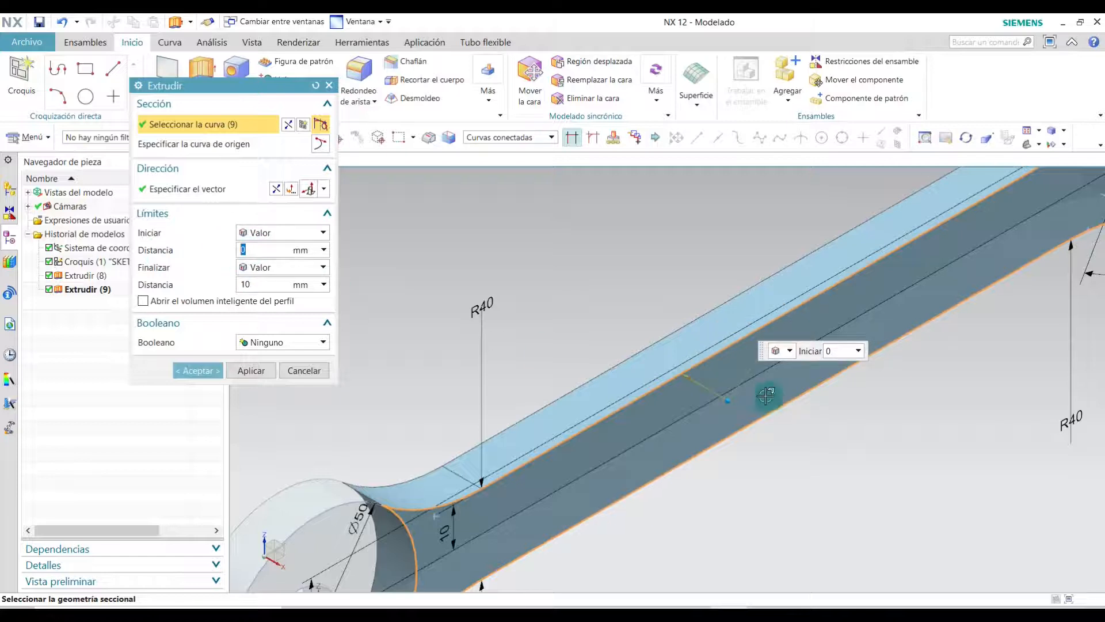
pyautogui.scroll(2, 663, 398)
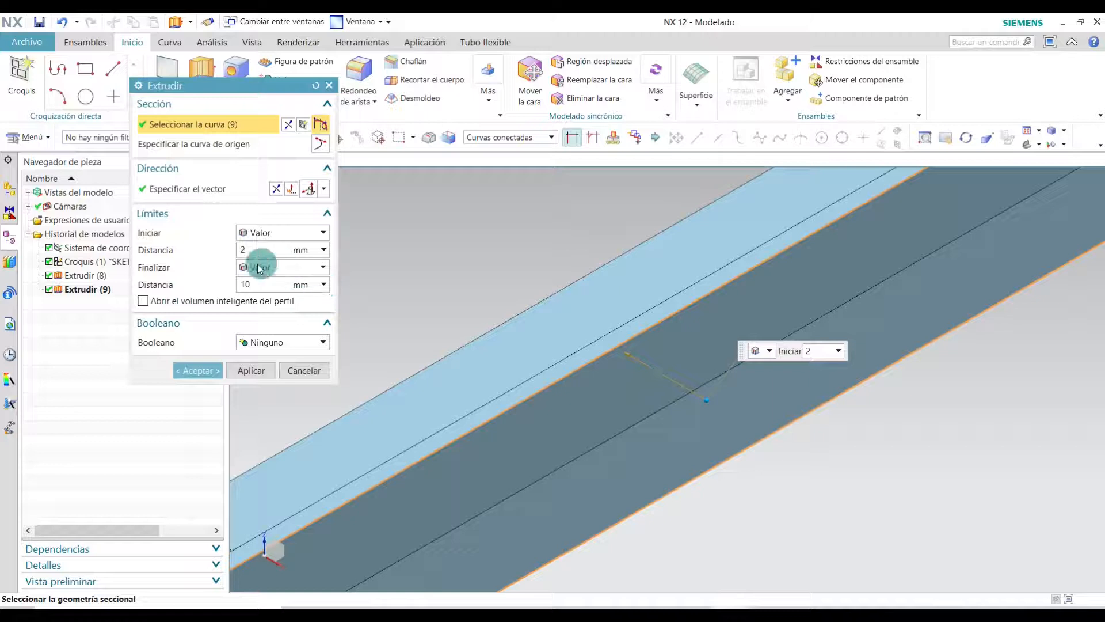
pyautogui.click(252, 286)
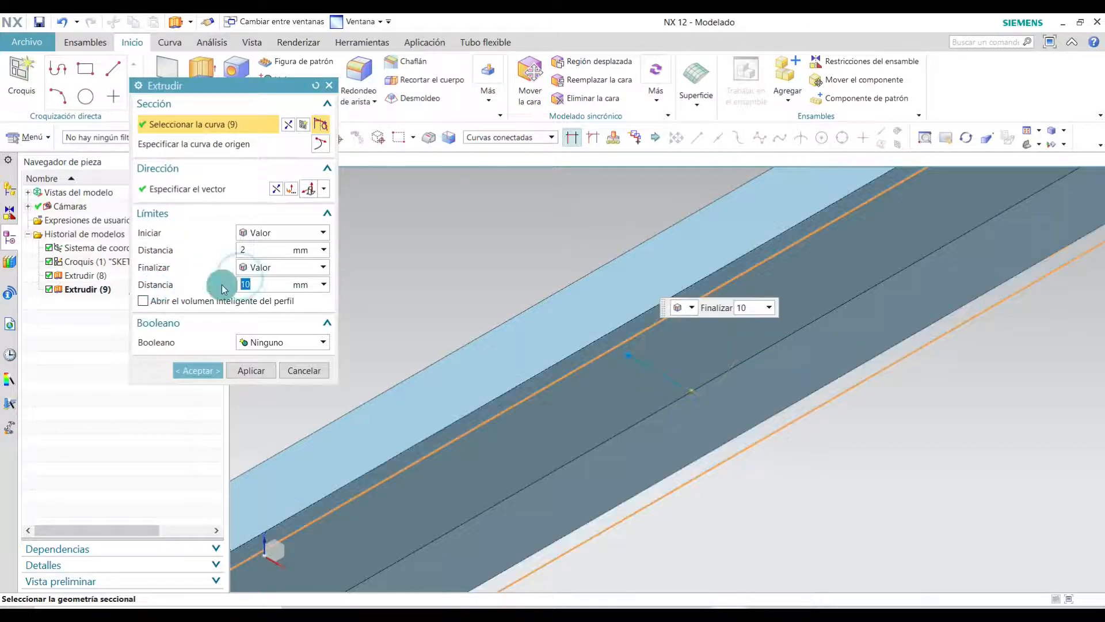
pyautogui.write('8')
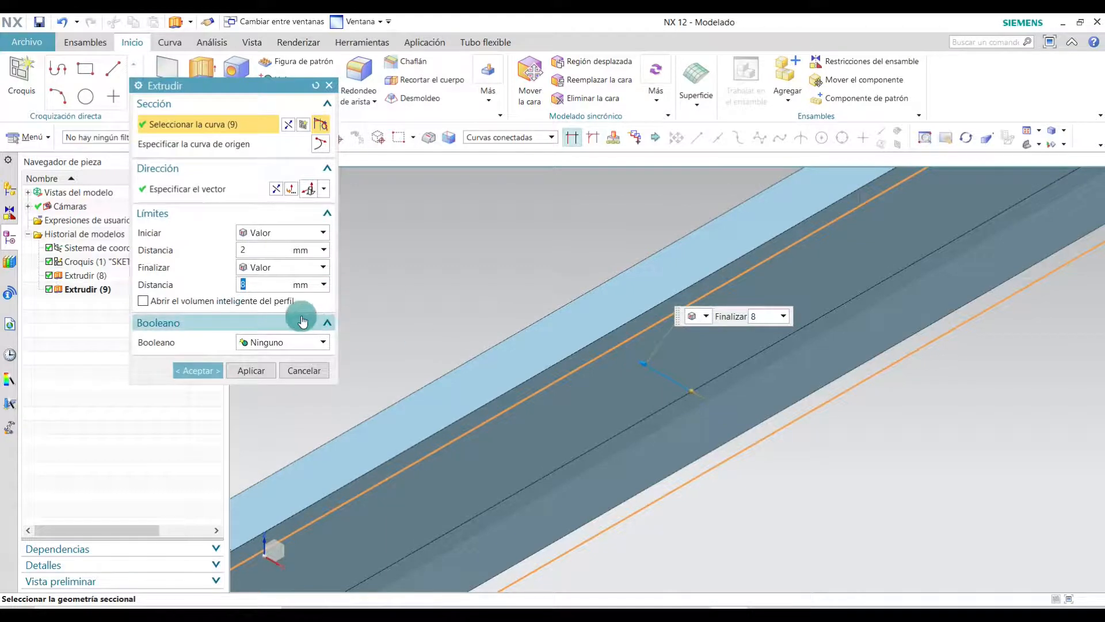
# Examine the handle preview edge-on to check its offset from both faces of the jaw.
pyautogui.scroll(-3, 584, 381)
pyautogui.scroll(-2, 584, 381)
pyautogui.moveTo(584, 381); pyautogui.dragTo(659, 420, button='middle')
pyautogui.scroll(5, 597, 437)
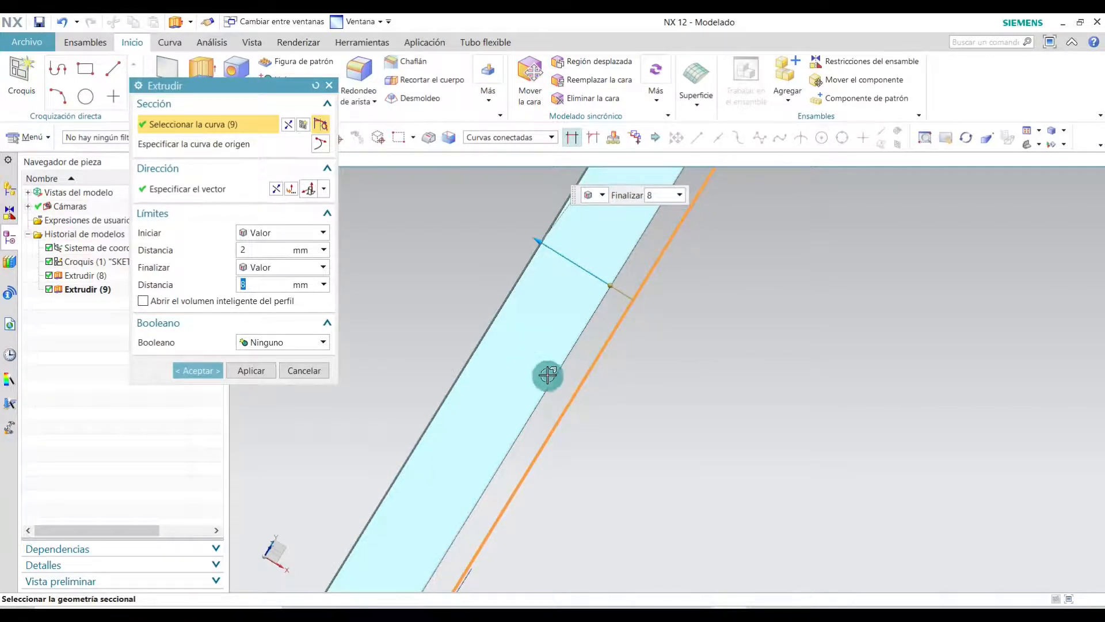
pyautogui.scroll(-3, 474, 344)
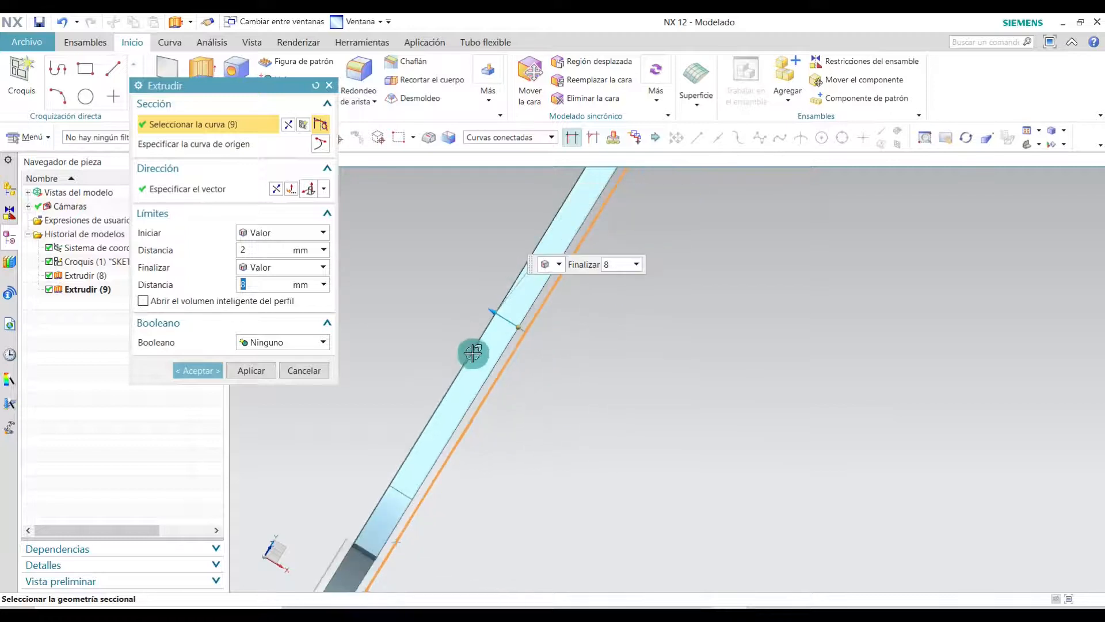
pyautogui.scroll(5, 391, 547)
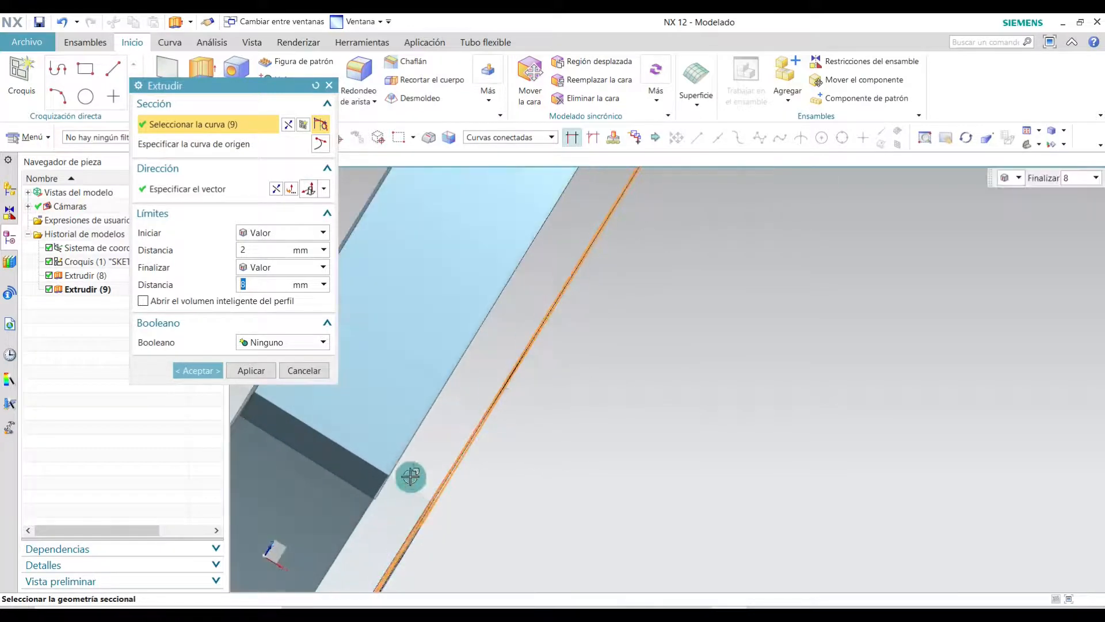
pyautogui.scroll(3, 353, 459)
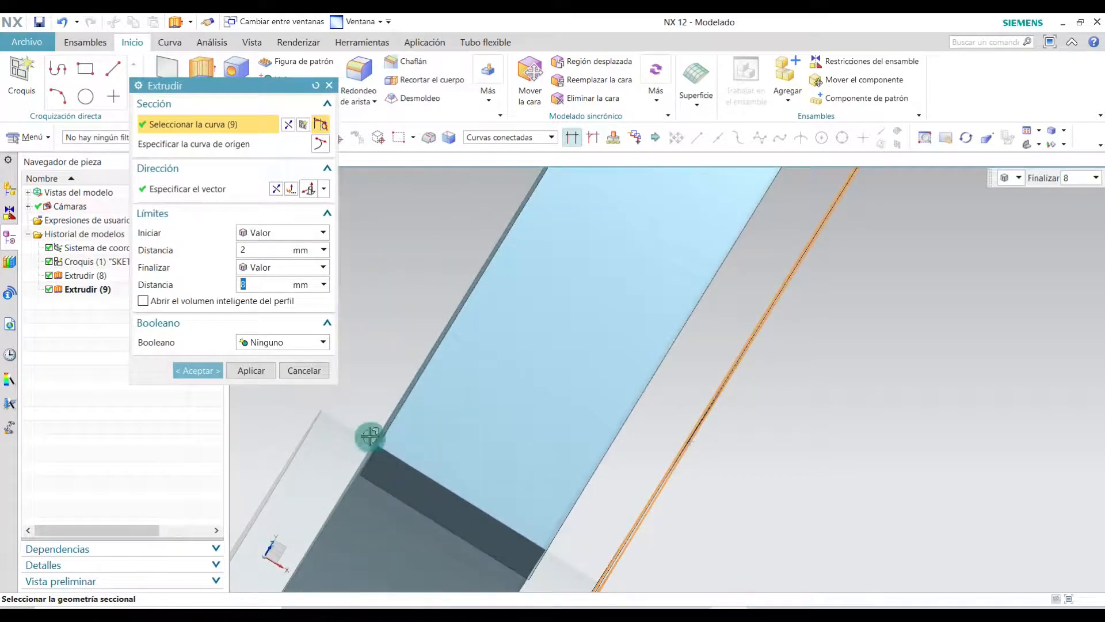
pyautogui.scroll(-3, 448, 394)
# Accept the handle extrusion and return the model to the isometric view.
pyautogui.click(210, 372)
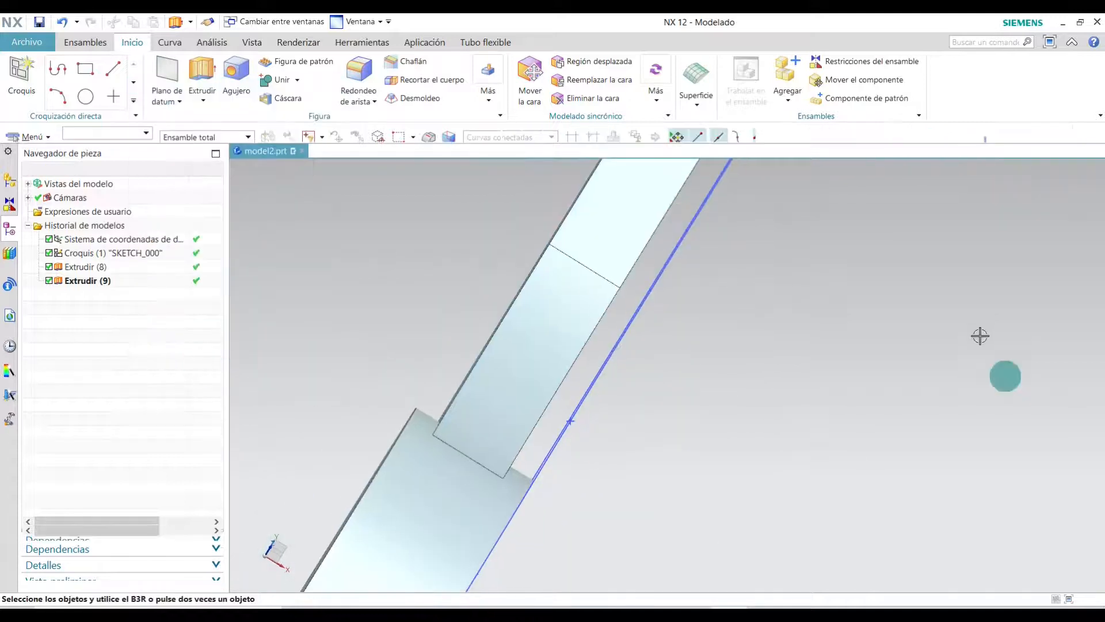
pyautogui.click(904, 132)
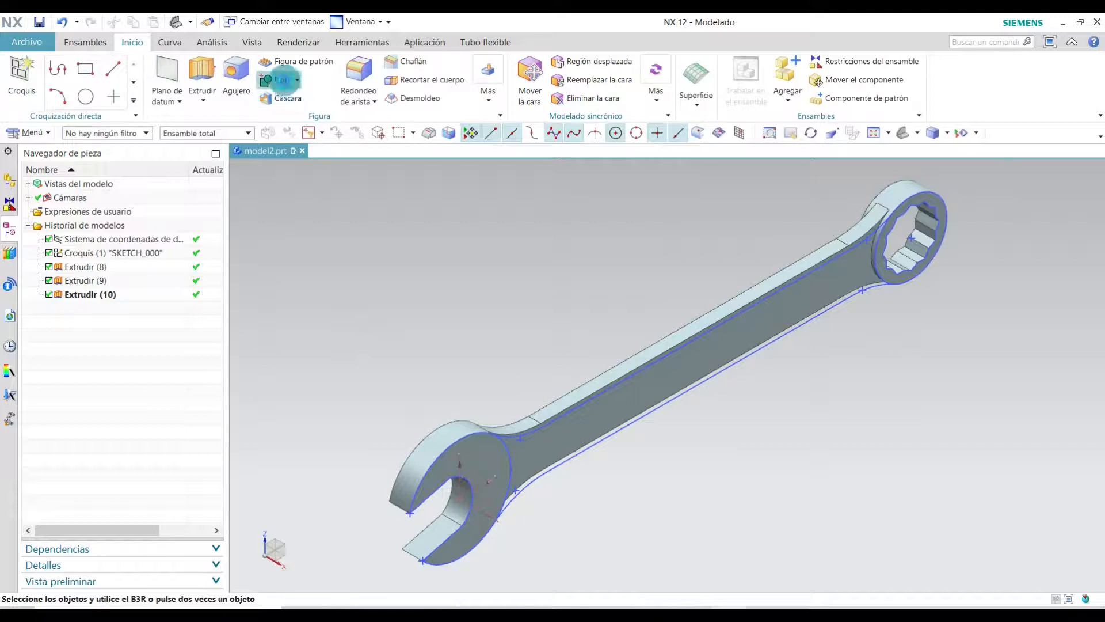
# Unite the handle with the jaw, using the jaw as the target body and the handle as the tool body.
pyautogui.click(282, 79)
pyautogui.click(460, 512)
pyautogui.click(606, 415)
pyautogui.click(197, 216)
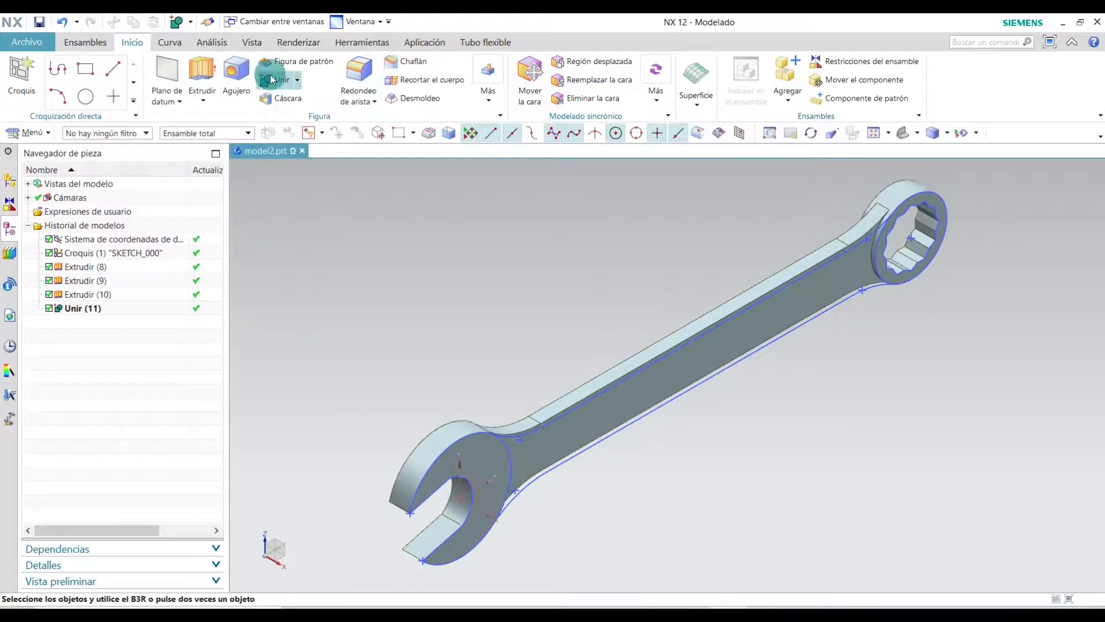
# Unite the ring end with the joined jaw and handle, using the joined body as the target.
pyautogui.click(271, 79)
pyautogui.click(857, 253)
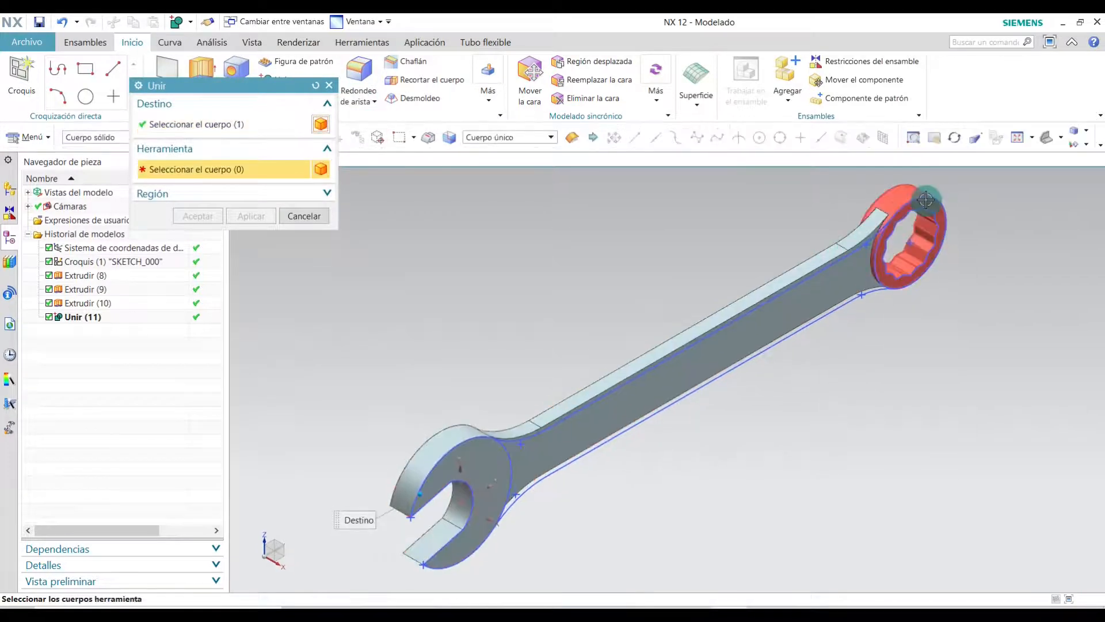
pyautogui.click(898, 192)
pyautogui.click(226, 217)
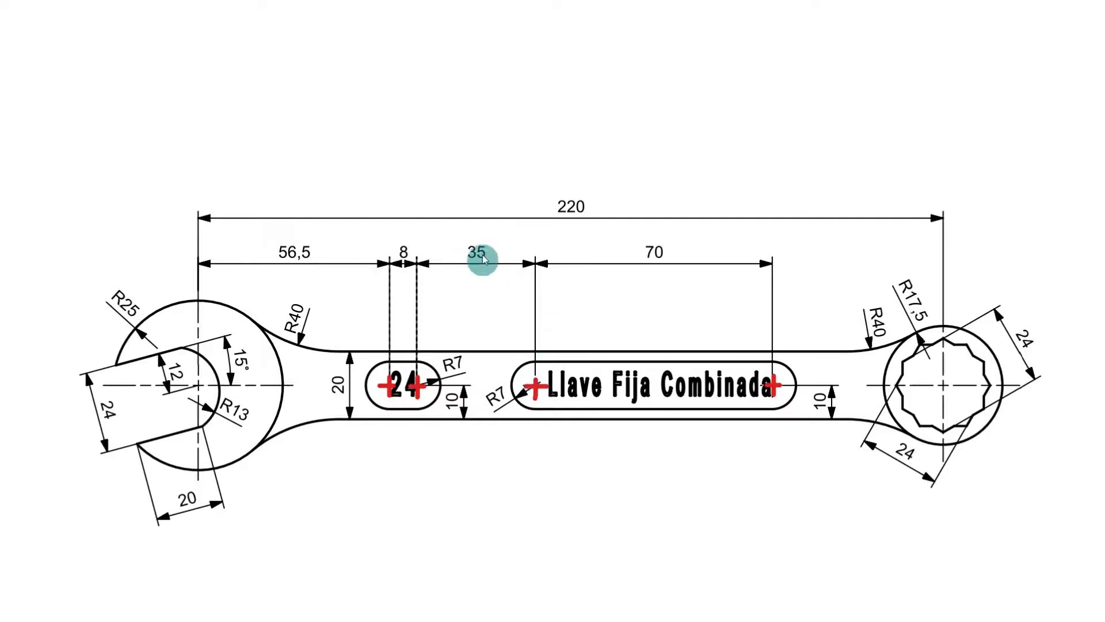
# Switch from the reference drawing back to NX and create a new sketch on the YZ datum plane.
pyautogui.hotkey('alt', 'Tab')
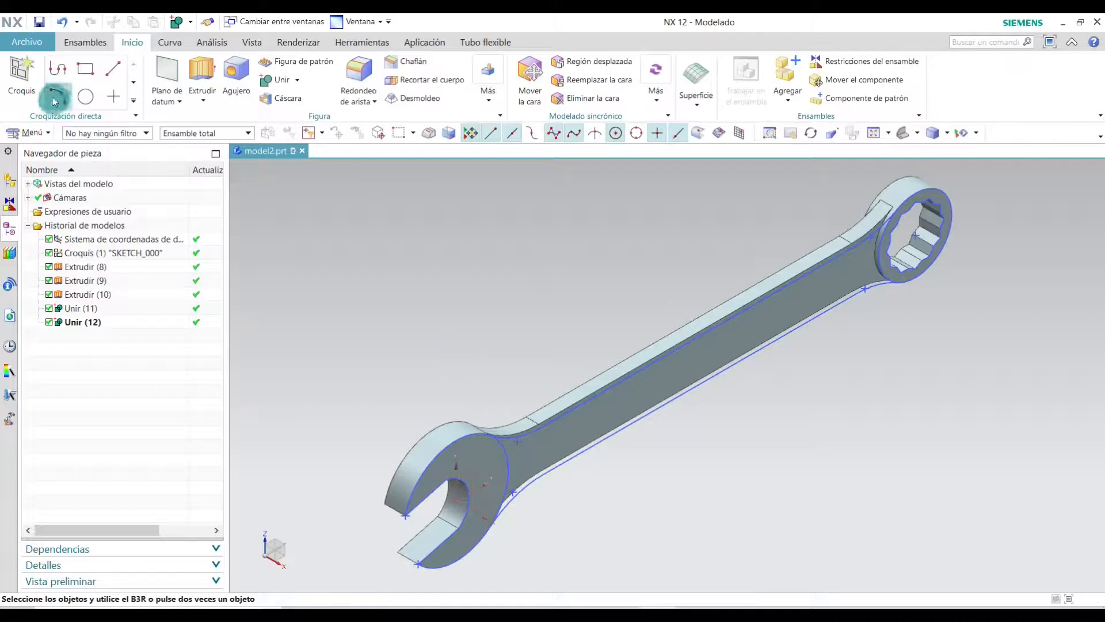
pyautogui.click(21, 72)
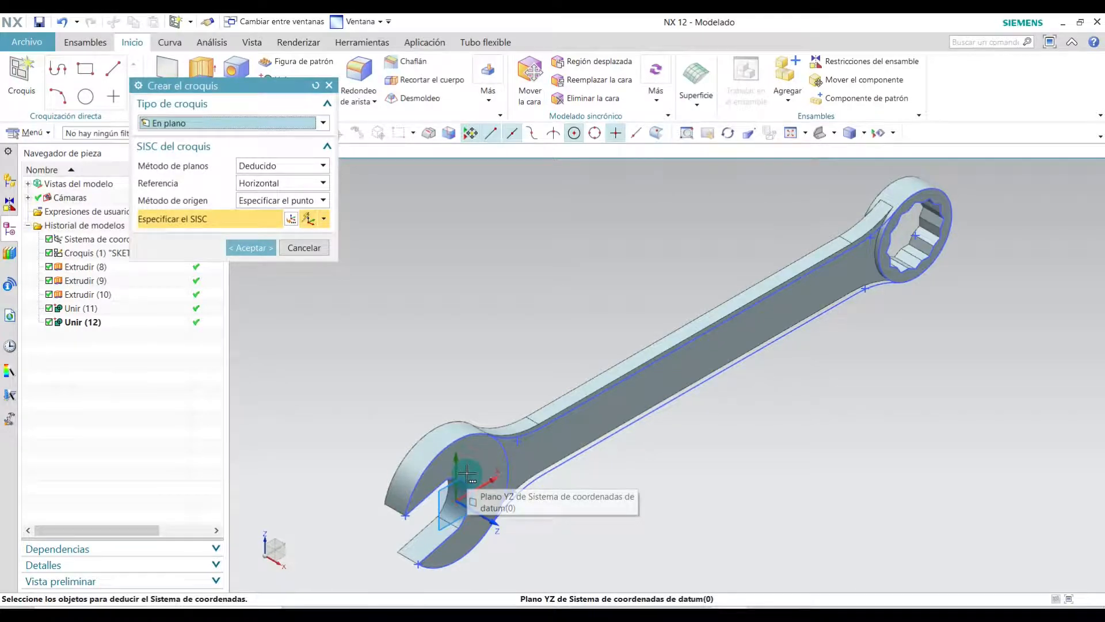
pyautogui.click(467, 474)
pyautogui.click(532, 485)
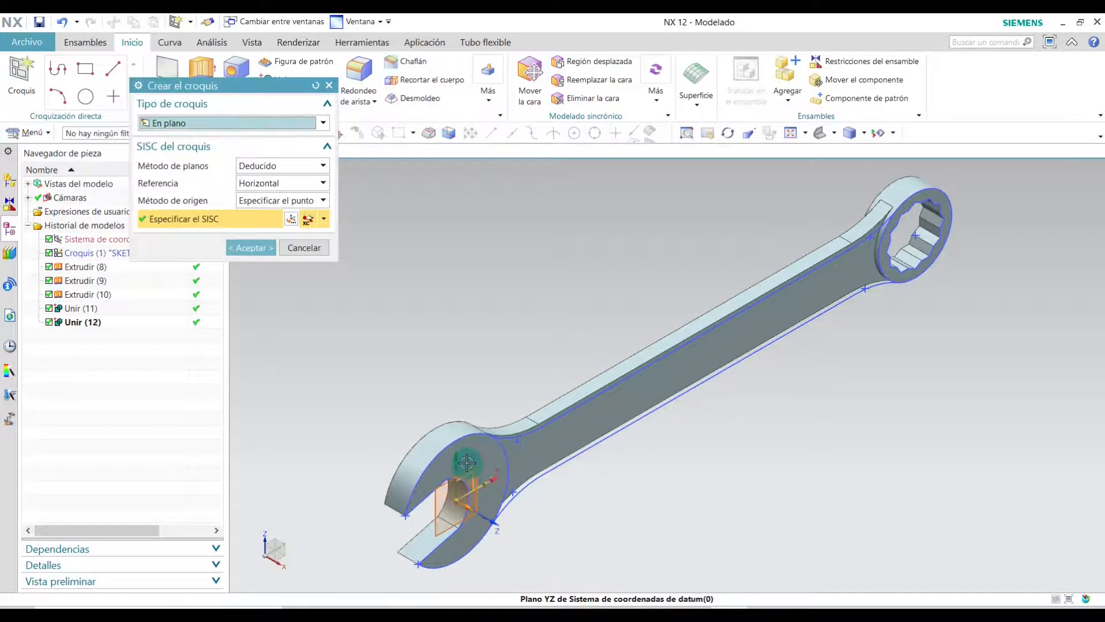
pyautogui.click(257, 252)
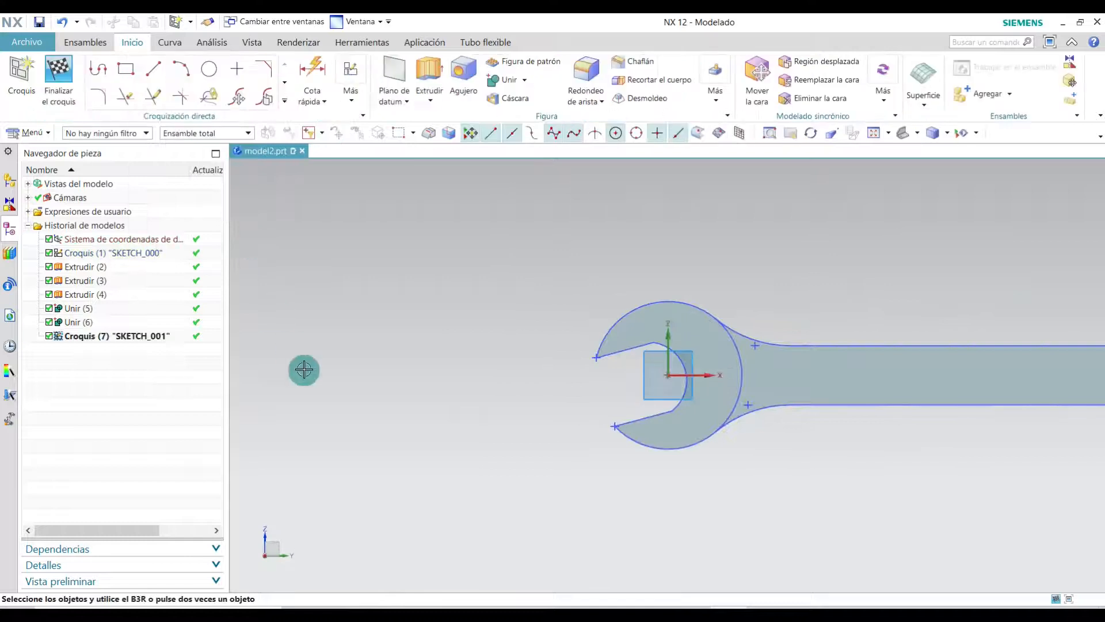
# Sketch a circle inside the handle near its jaw end for the smaller label recess.
pyautogui.scroll(3, 458, 363)
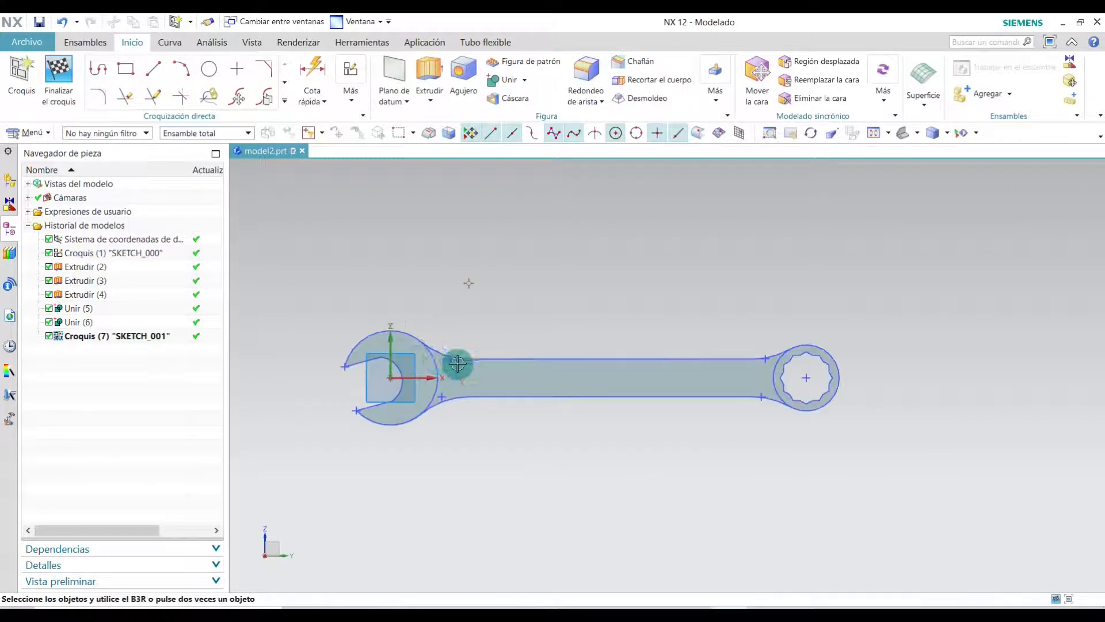
pyautogui.click(209, 68)
pyautogui.scroll(4, 469, 368)
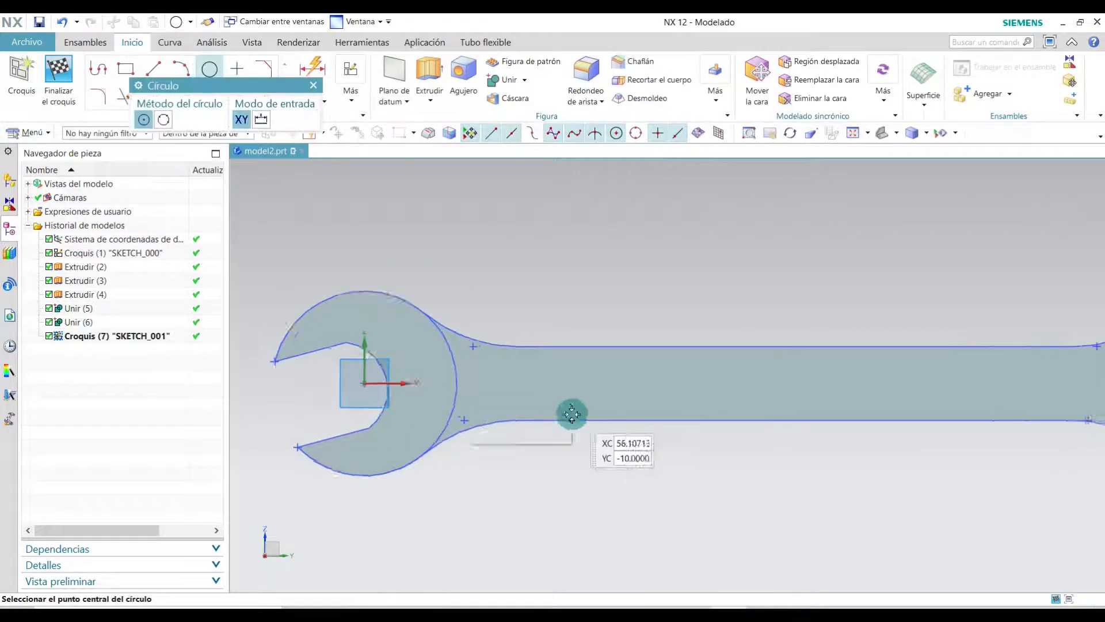
pyautogui.click(555, 370)
pyautogui.click(582, 370)
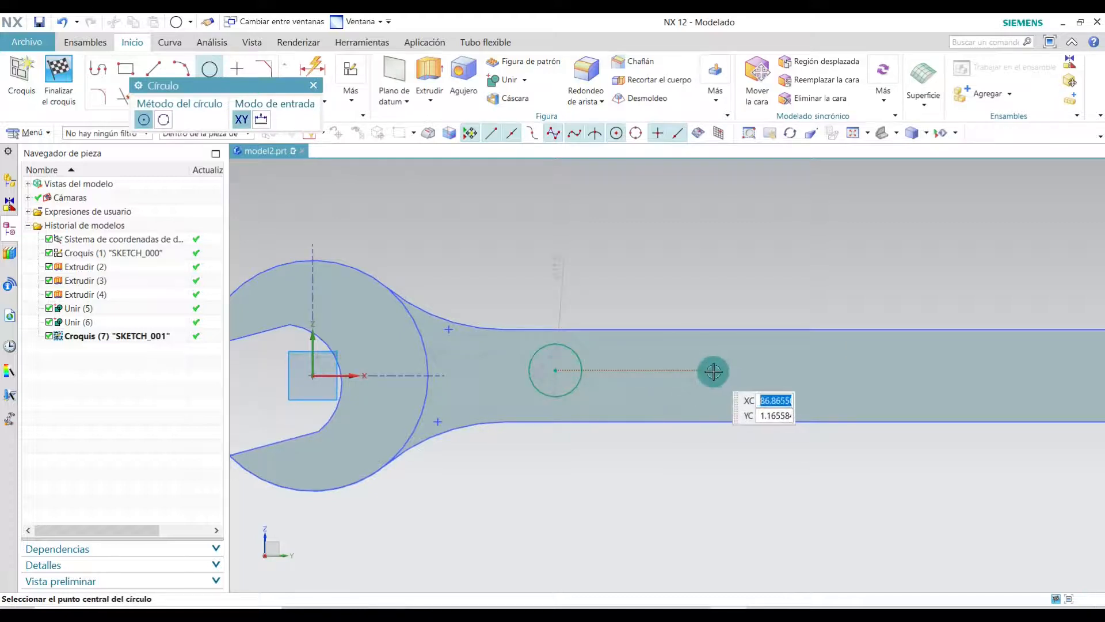
# Sketch two more circles inside the handle beyond the first, about 12.3 mm and 13.5 mm in diameter.
pyautogui.click(635, 370)
pyautogui.click(664, 370)
pyautogui.scroll(-3, 557, 417)
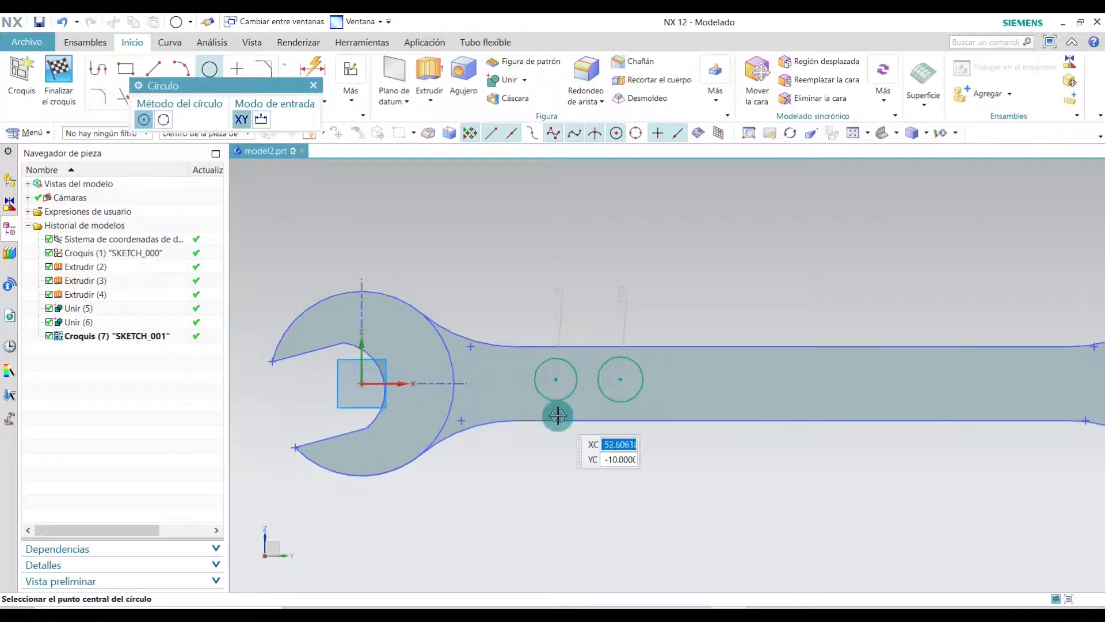
pyautogui.scroll(3, 676, 396)
pyautogui.click(673, 388)
pyautogui.click(700, 385)
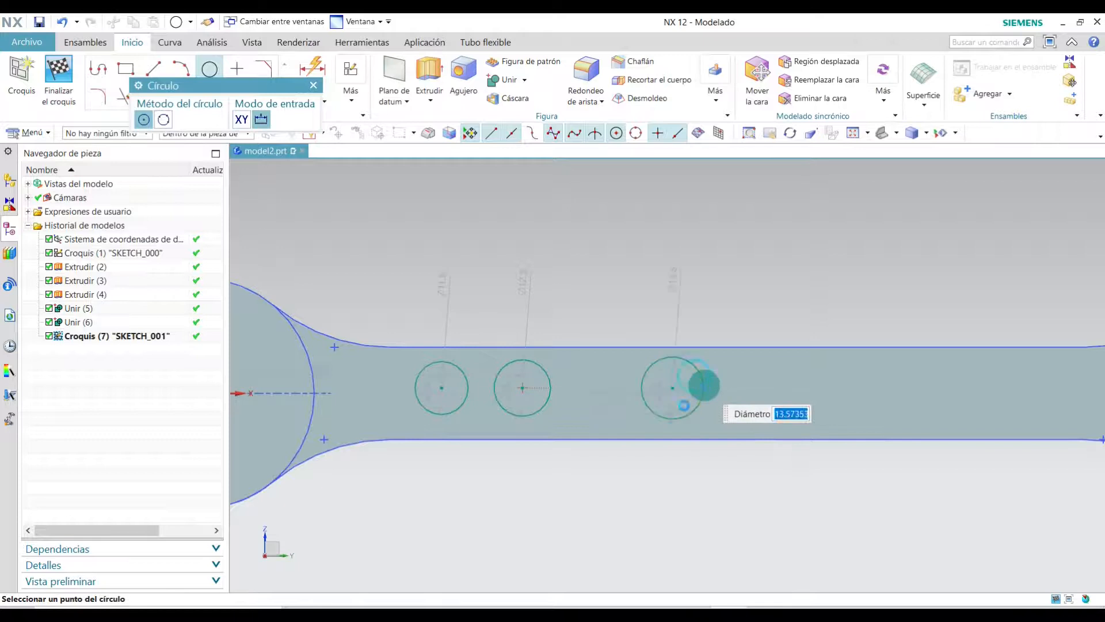
# Sketch a fourth circle of about 12.8 mm diameter farther along the handle, near its ring end.
pyautogui.scroll(-3, 799, 406)
pyautogui.scroll(3, 833, 389)
pyautogui.click(848, 398)
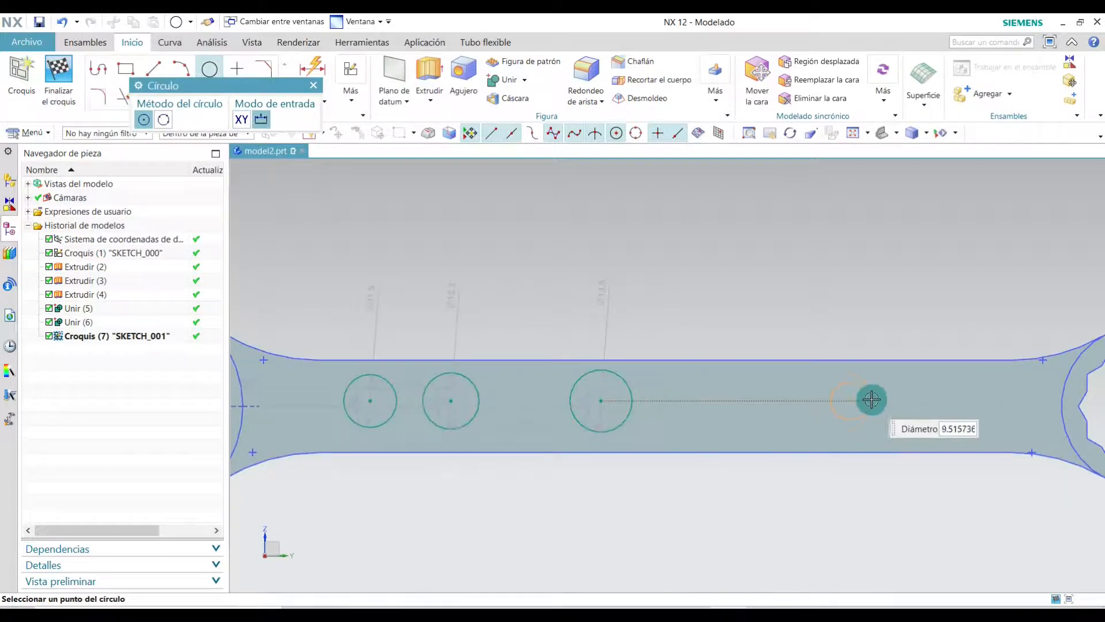
pyautogui.click(877, 399)
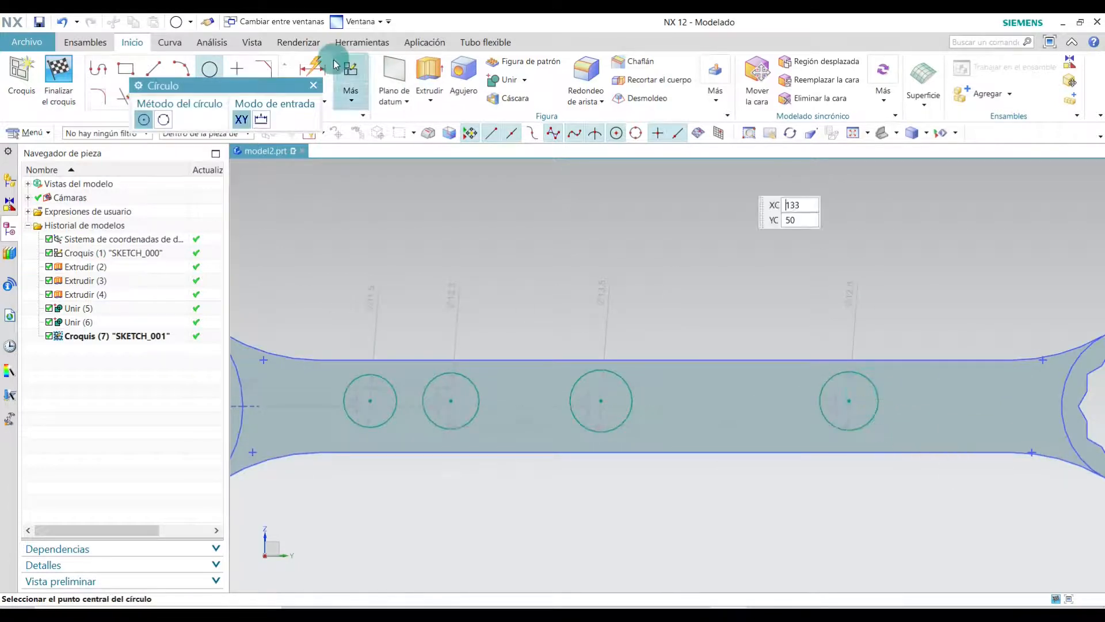
pyautogui.click(314, 85)
# Set the horizontal distance from the jaw centre axis to the first circle's centre to 56.5 mm.
pyautogui.scroll(-3, 570, 464)
pyautogui.scroll(3, 466, 454)
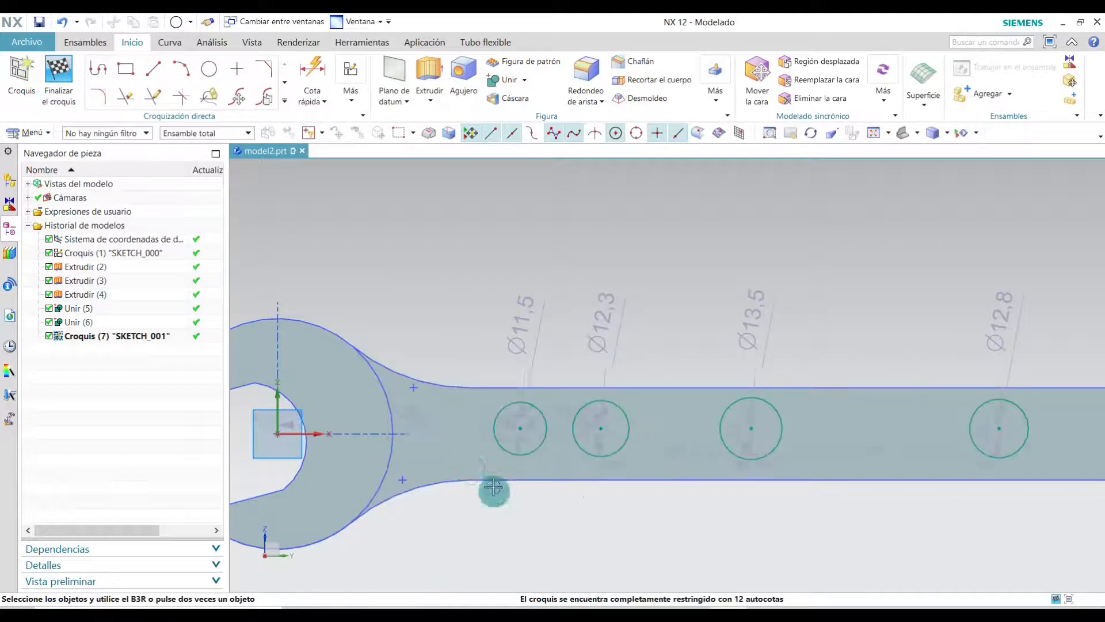
pyautogui.click(400, 411)
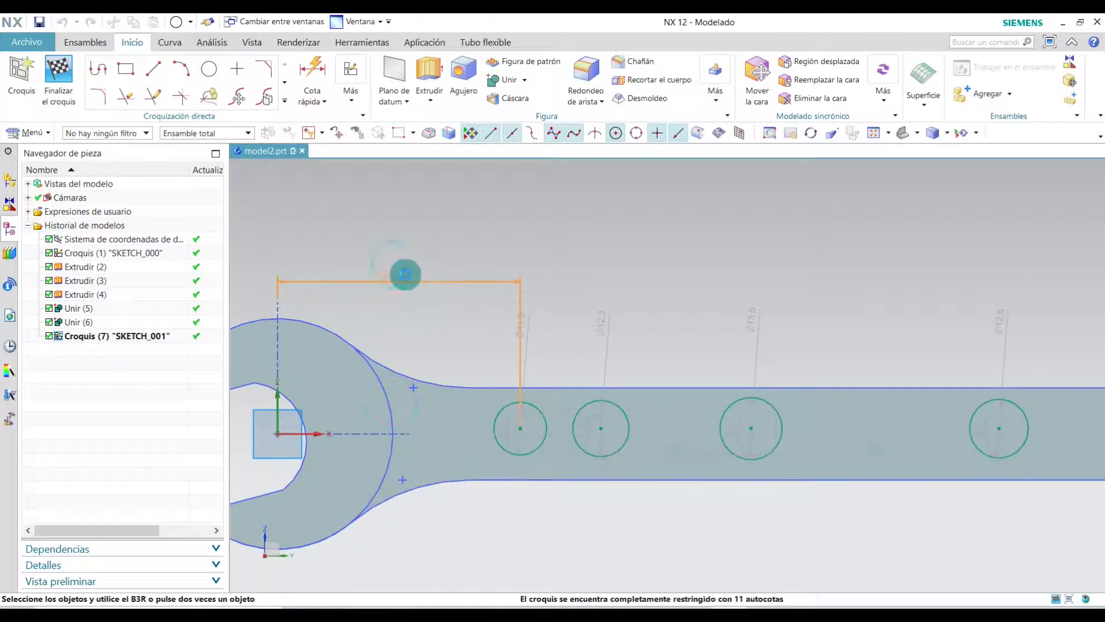
pyautogui.click(405, 274)
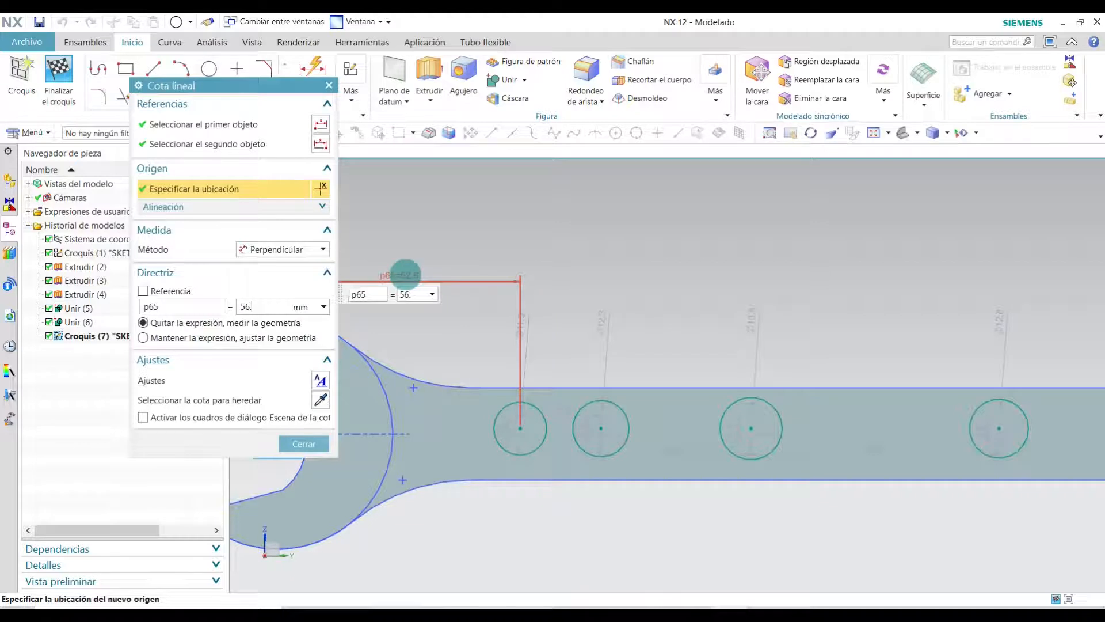
pyautogui.write('56.5')
pyautogui.press('Return')
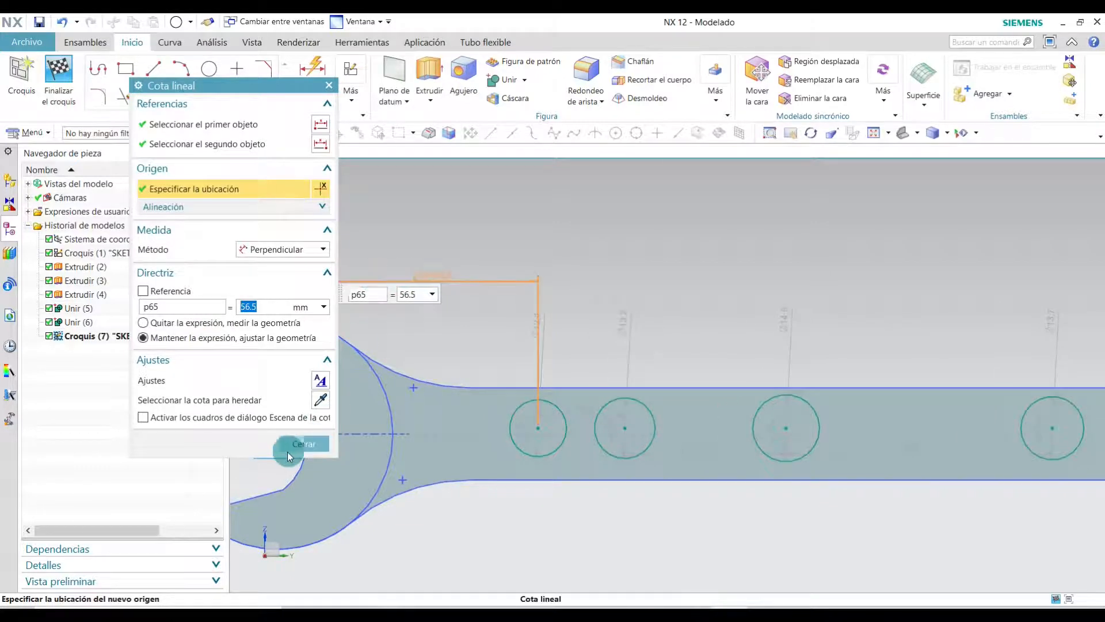
pyautogui.click(293, 445)
# Dimension the first circle's centre at 10 mm from the lower edge of the handle.
pyautogui.scroll(4, 525, 481)
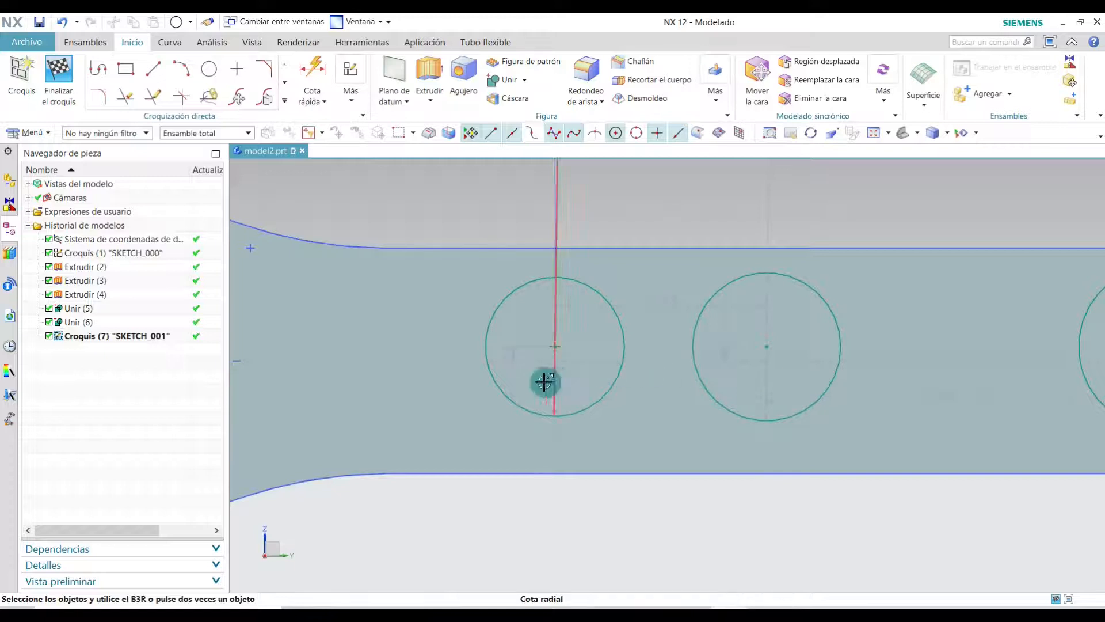
pyautogui.scroll(-3, 541, 385)
pyautogui.scroll(2, 821, 368)
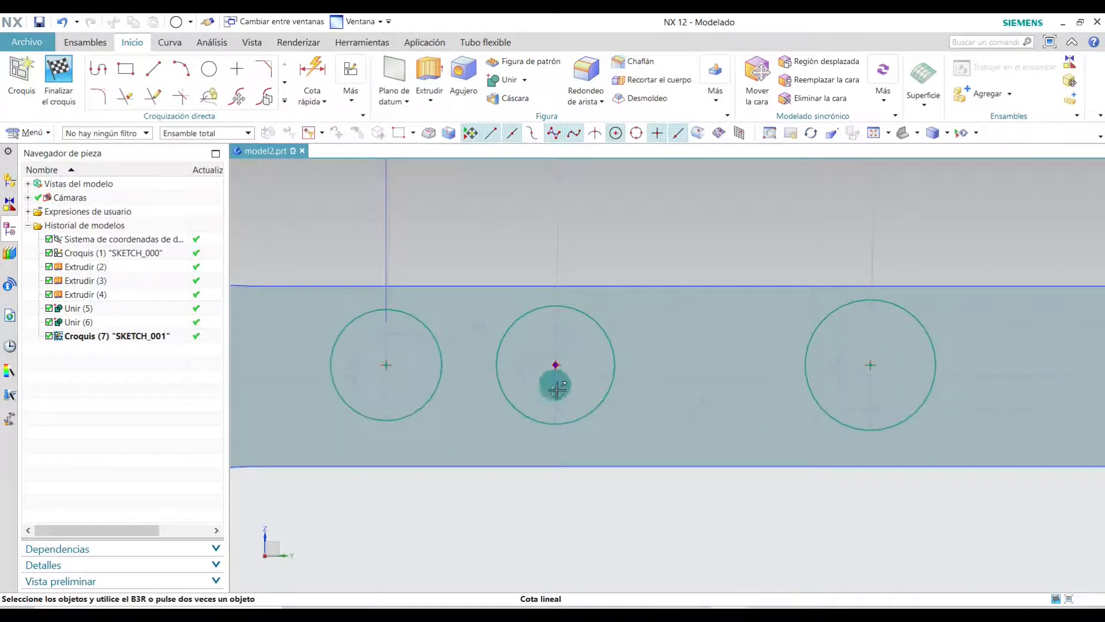
pyautogui.scroll(-2, 397, 434)
pyautogui.scroll(3, 579, 334)
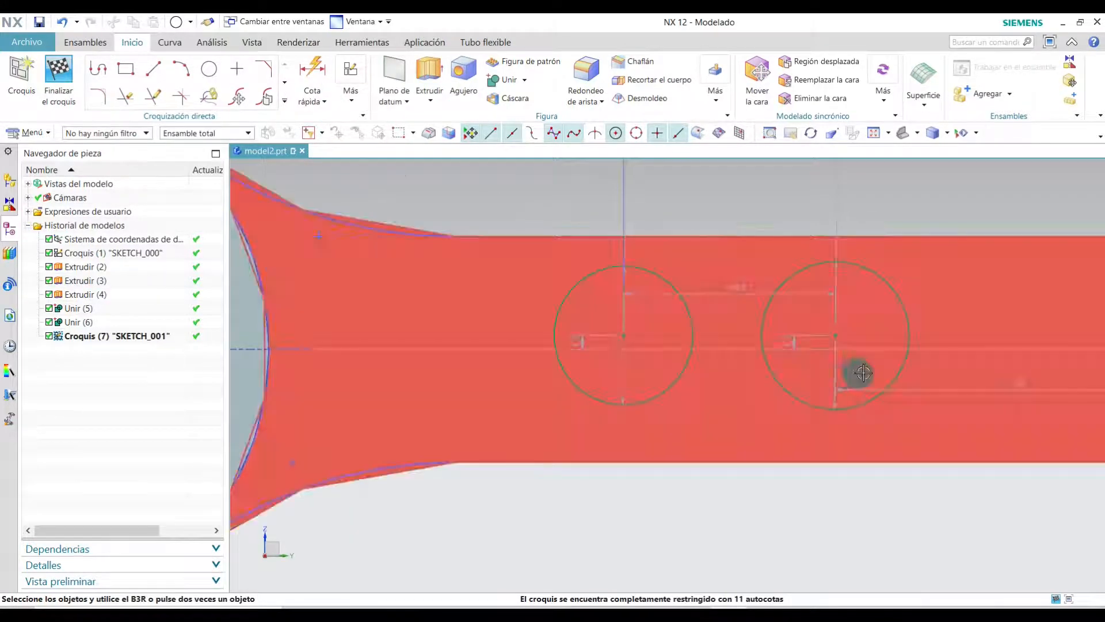
pyautogui.click(312, 71)
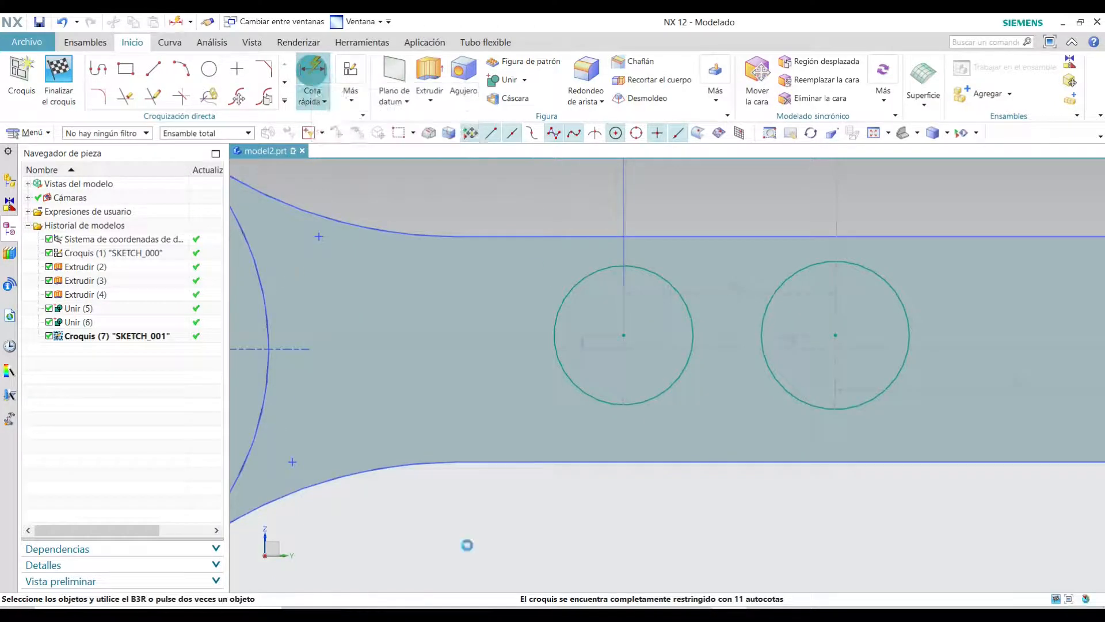
pyautogui.click(621, 335)
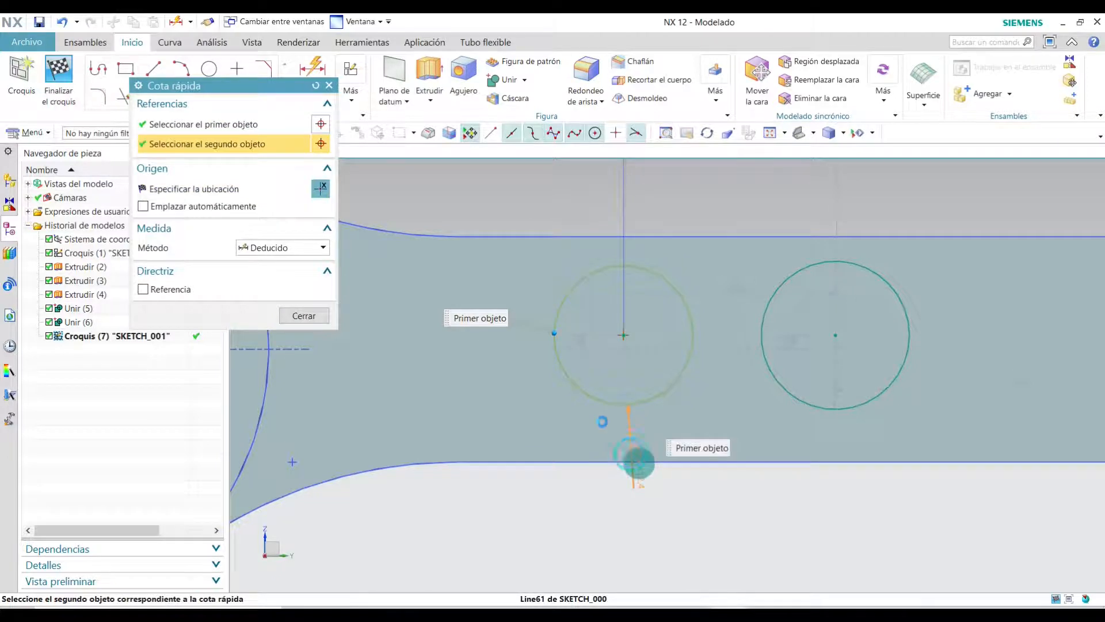
pyautogui.click(633, 464)
pyautogui.click(521, 399)
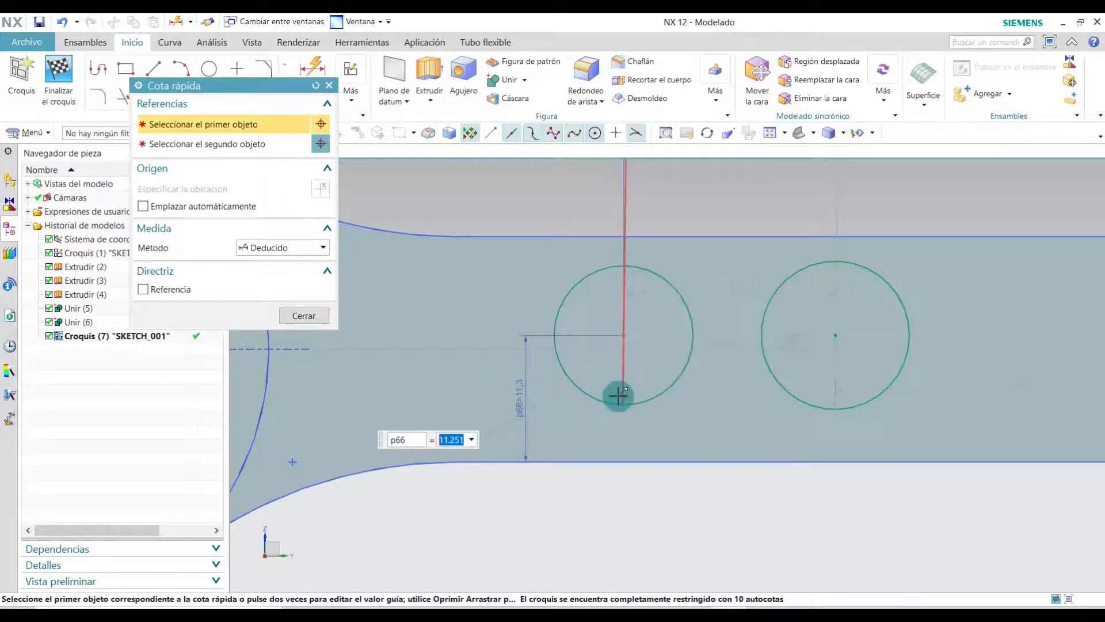
pyautogui.write('10')
pyautogui.press('Return')
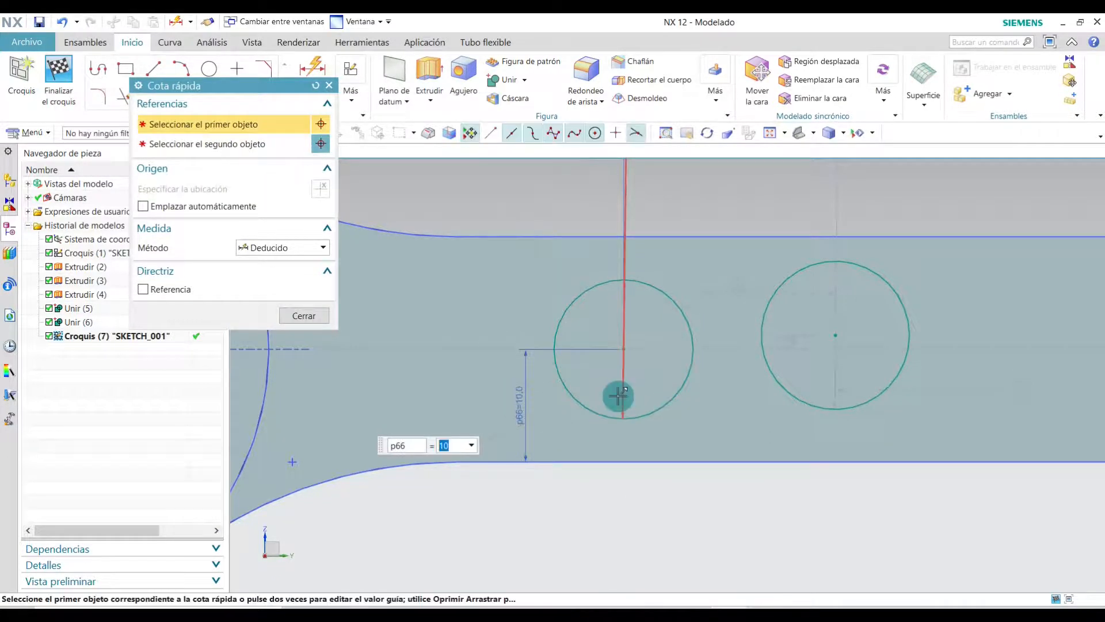
pyautogui.click(310, 317)
# Set the horizontal distance between the centres of the first and second circles to 8 mm.
pyautogui.scroll(-1, 803, 360)
pyautogui.keyDown('shift'); pyautogui.moveTo(803, 360); pyautogui.dragTo(555, 429, button='middle'); pyautogui.keyUp('shift')
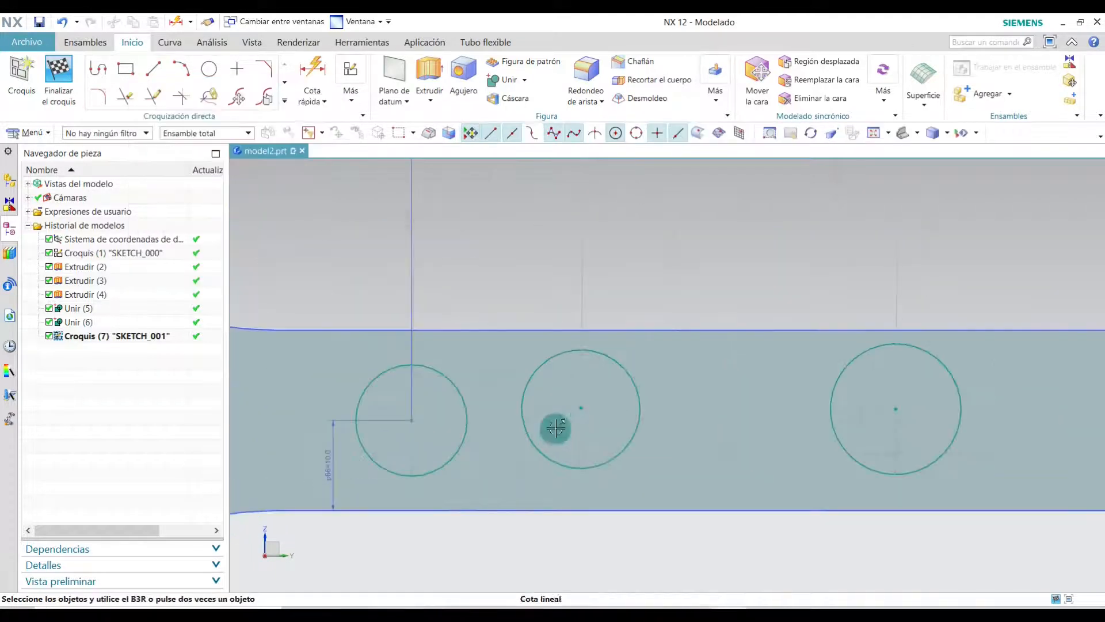
pyautogui.moveTo(493, 370); pyautogui.dragTo(495, 263)
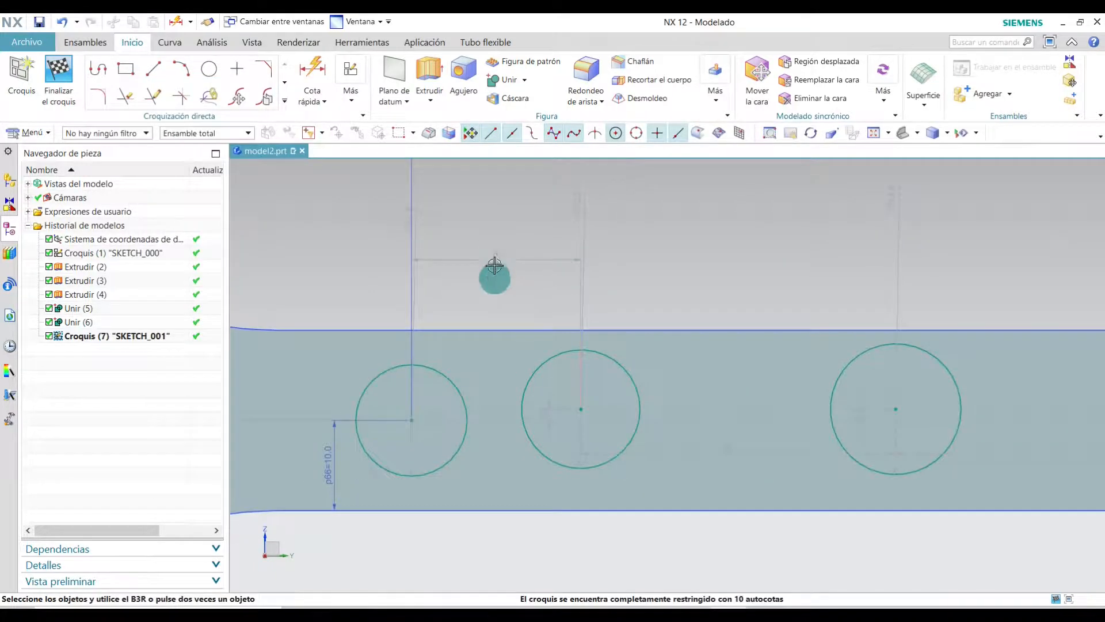
pyautogui.scroll(-1, 496, 273)
pyautogui.keyDown('shift'); pyautogui.moveTo(495, 273); pyautogui.dragTo(511, 420, button='middle'); pyautogui.keyUp('shift')
pyautogui.moveTo(512, 403); pyautogui.dragTo(508, 305)
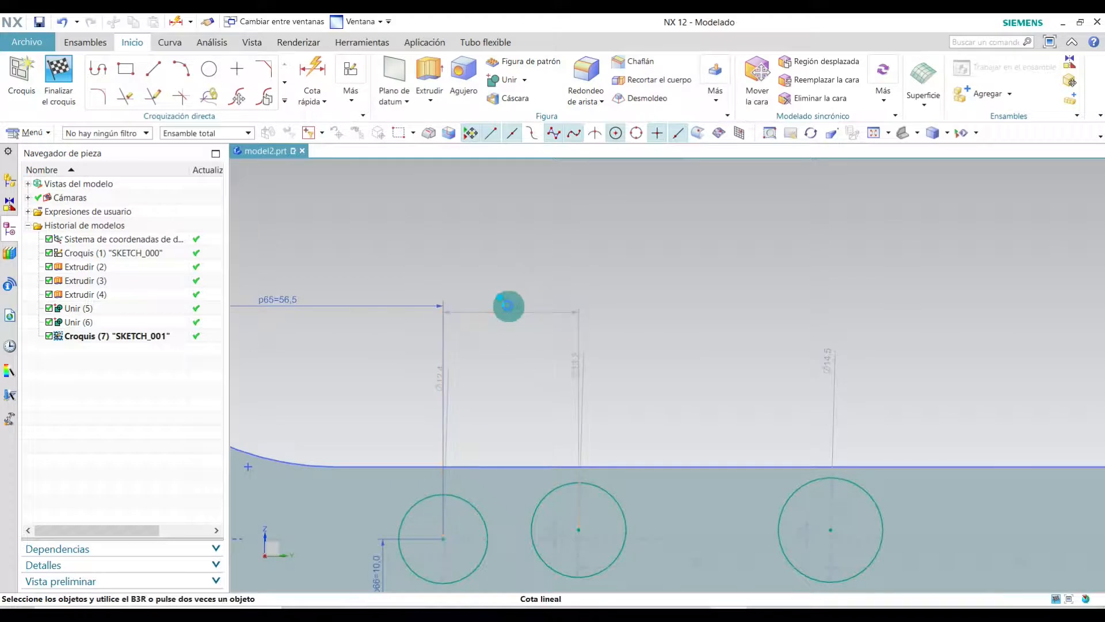
pyautogui.doubleClick(508, 305)
pyautogui.write('8')
pyautogui.press('Return')
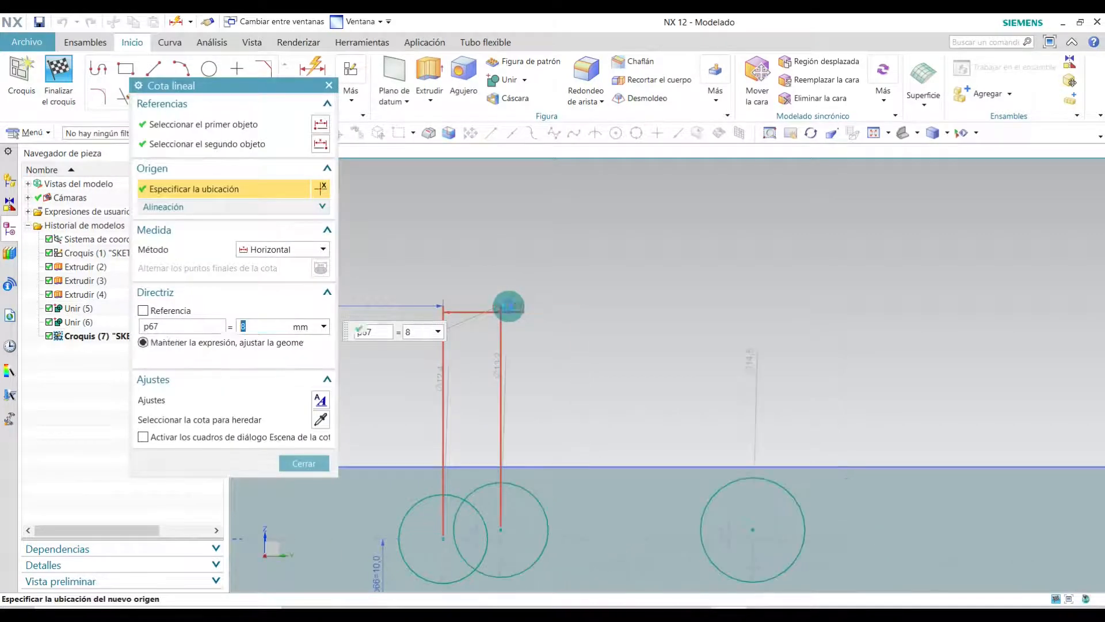
pyautogui.click(304, 463)
# Align the second circle with the first by setting the vertical offset between their centres to 0.
pyautogui.scroll(5, 588, 550)
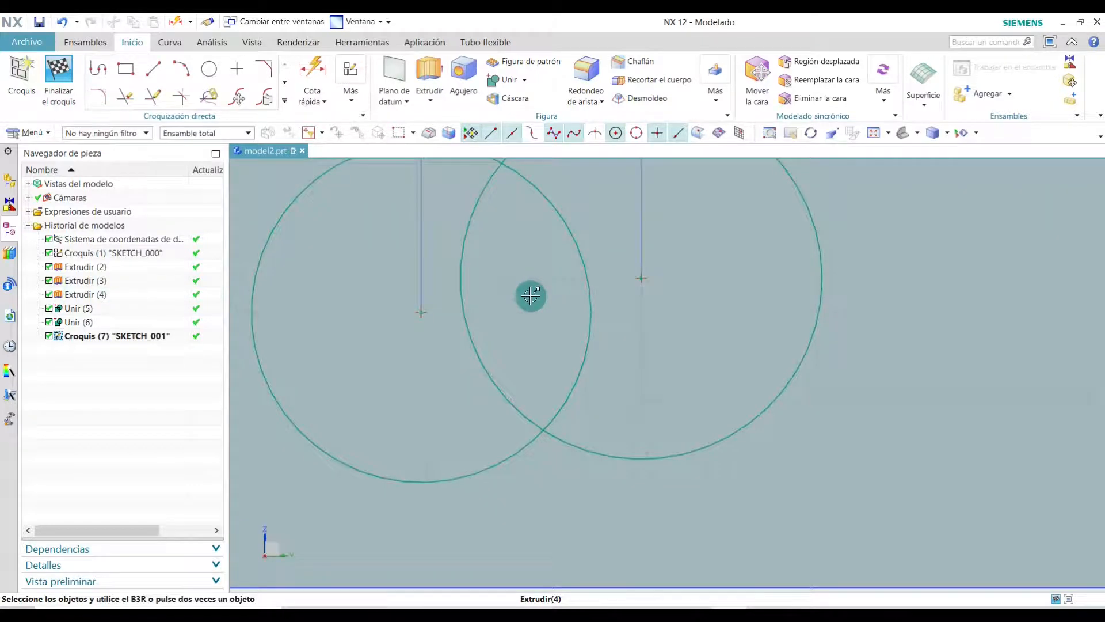
pyautogui.doubleClick(533, 298)
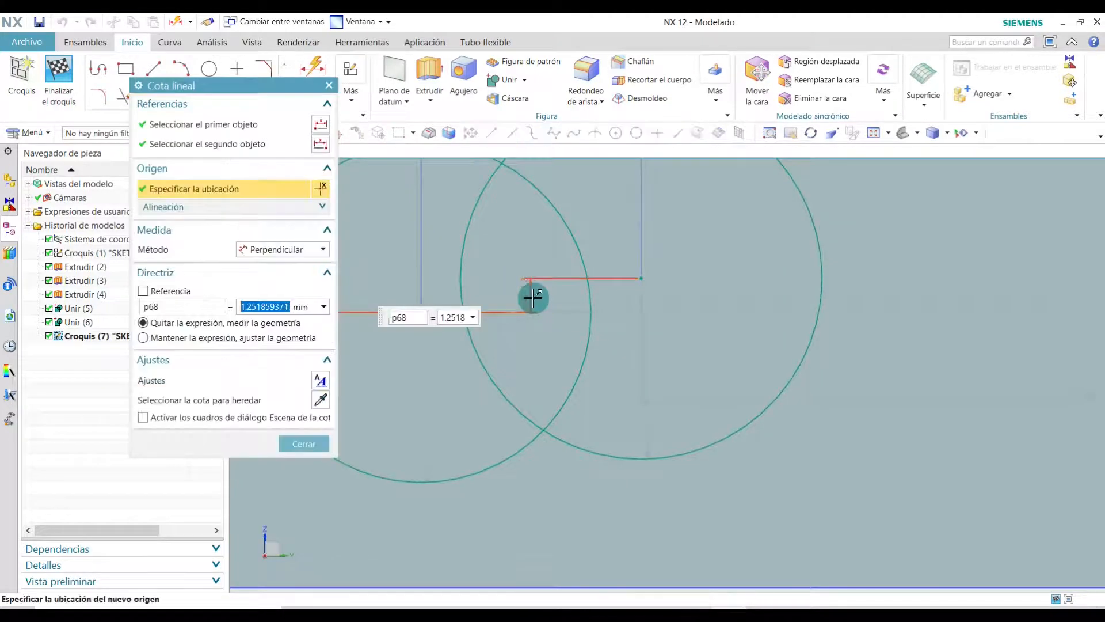
pyautogui.write('0')
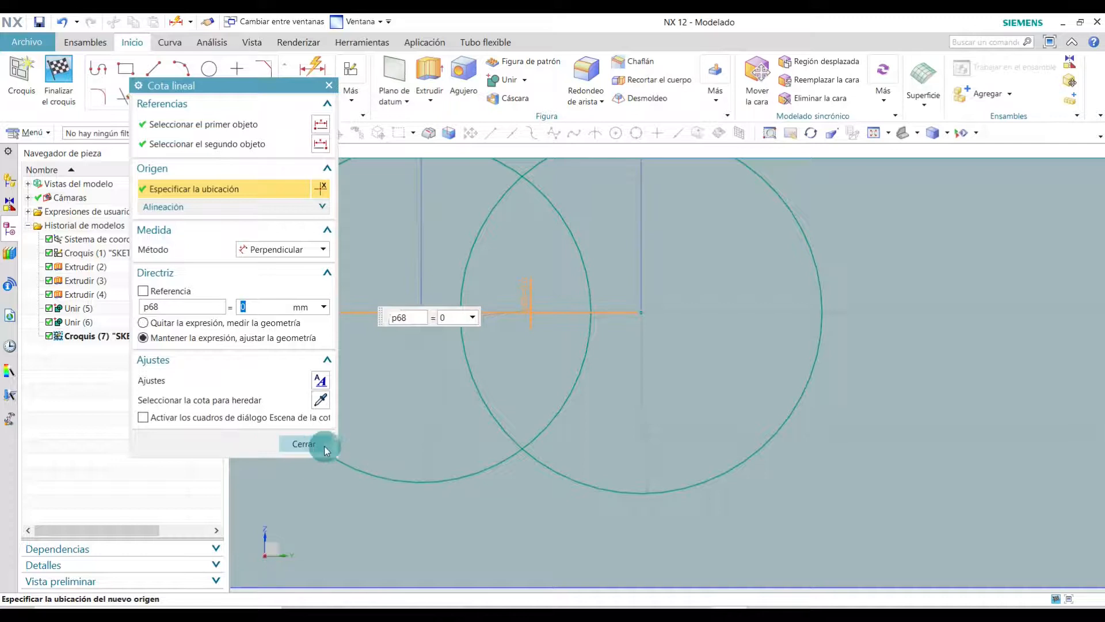
pyautogui.click(311, 444)
# Set the diameter of the circle nearest the jaw to 14 mm.
pyautogui.scroll(-4, 592, 415)
pyautogui.scroll(1, 587, 388)
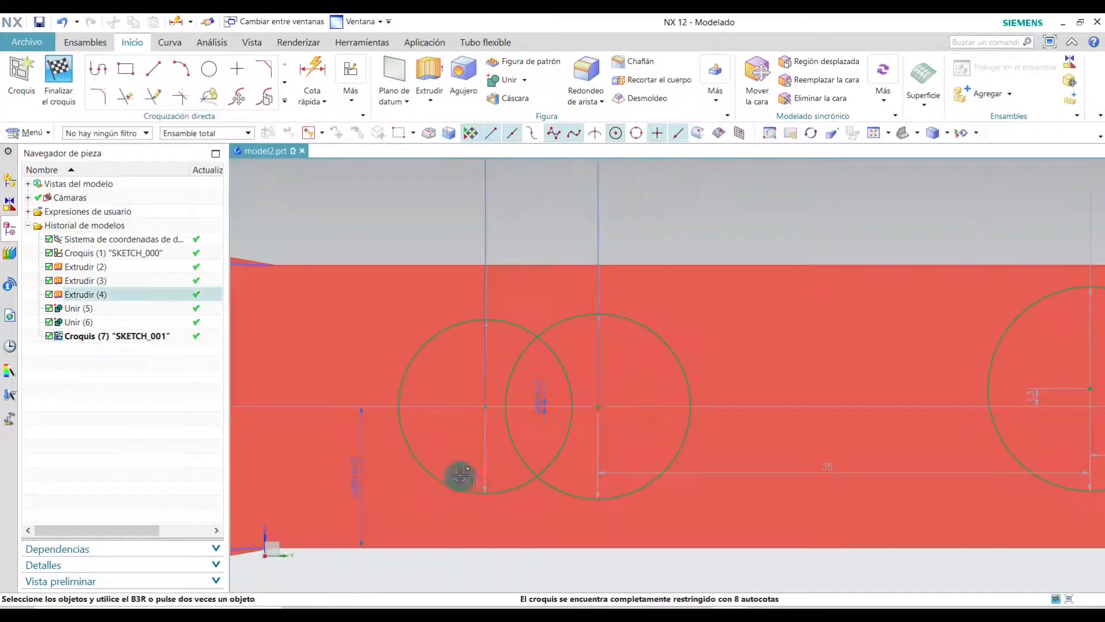
pyautogui.doubleClick(429, 369)
pyautogui.write('14')
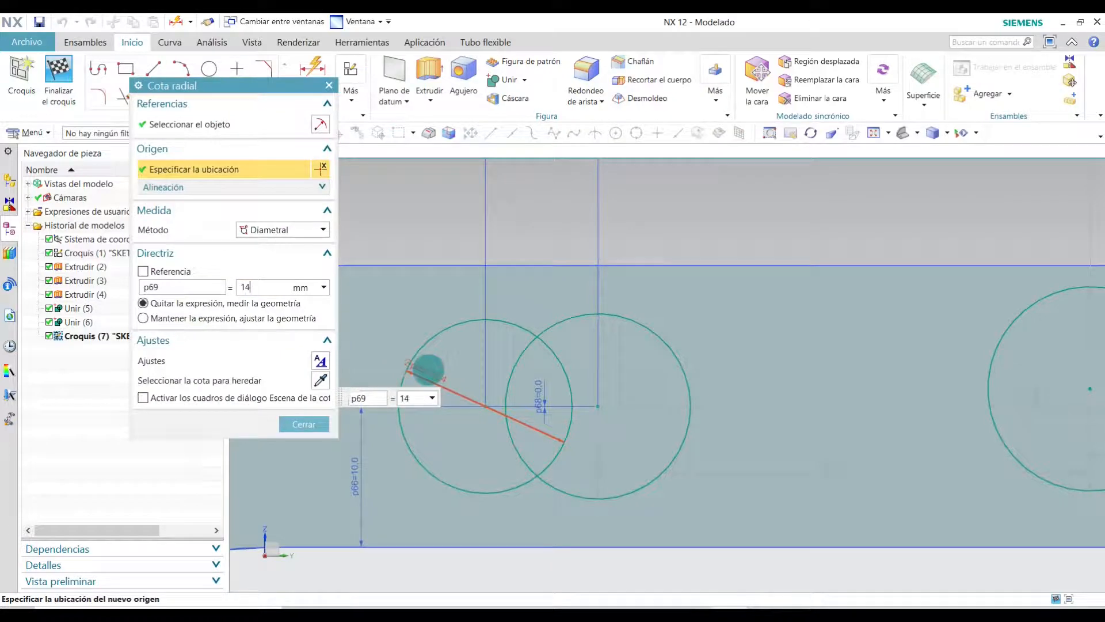
pyautogui.press('Return')
pyautogui.click(304, 423)
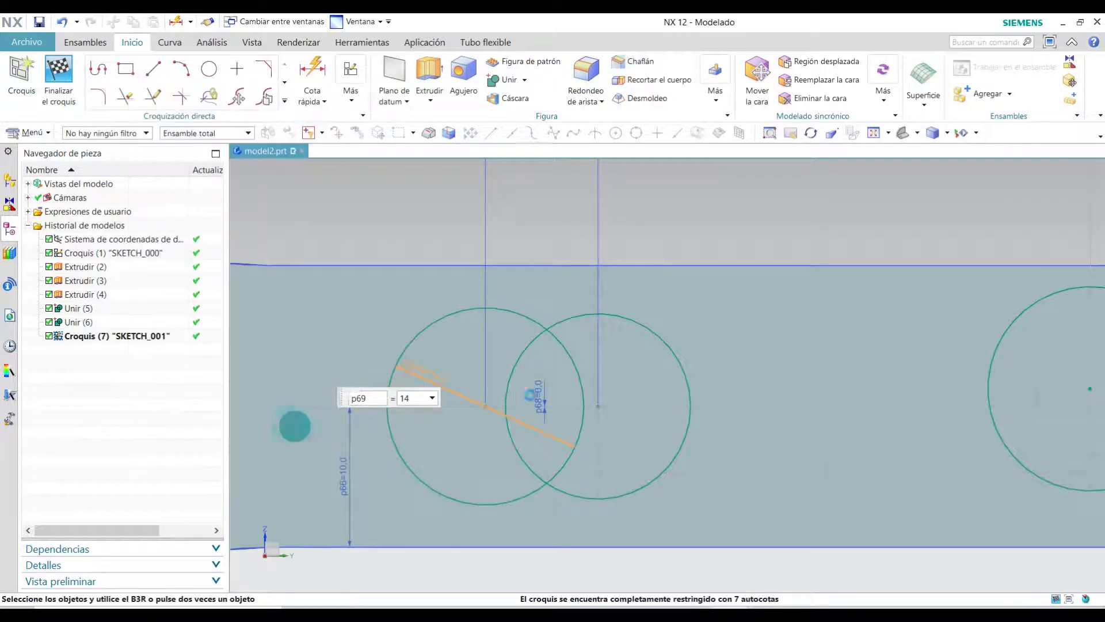
# Set the diameter of the second, overlapping circle to 14 mm.
pyautogui.scroll(3, 626, 438)
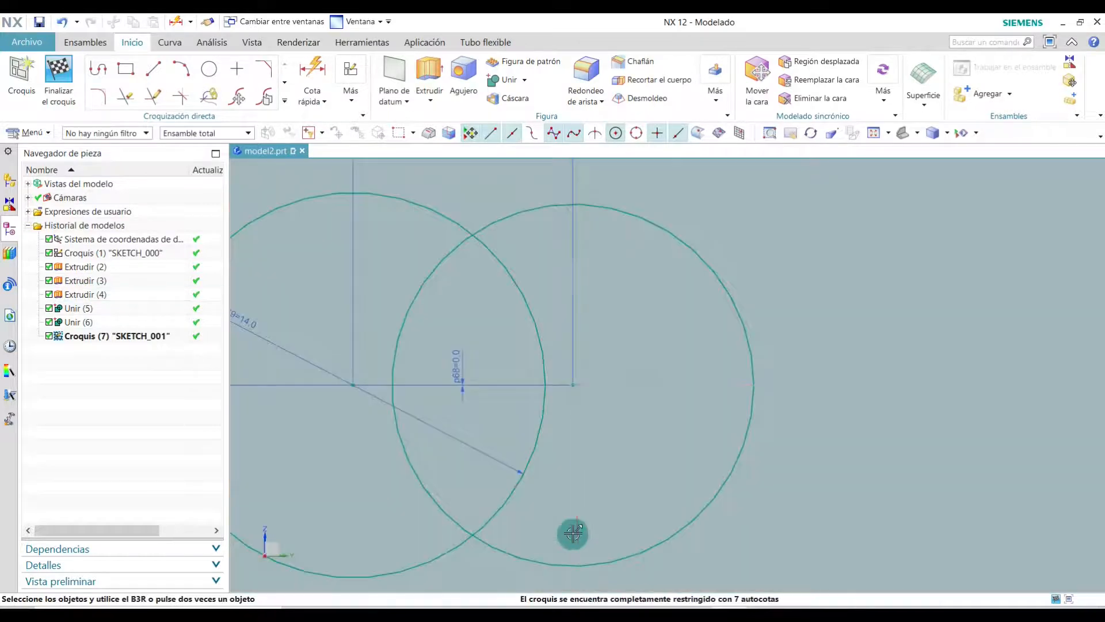
pyautogui.click(570, 524)
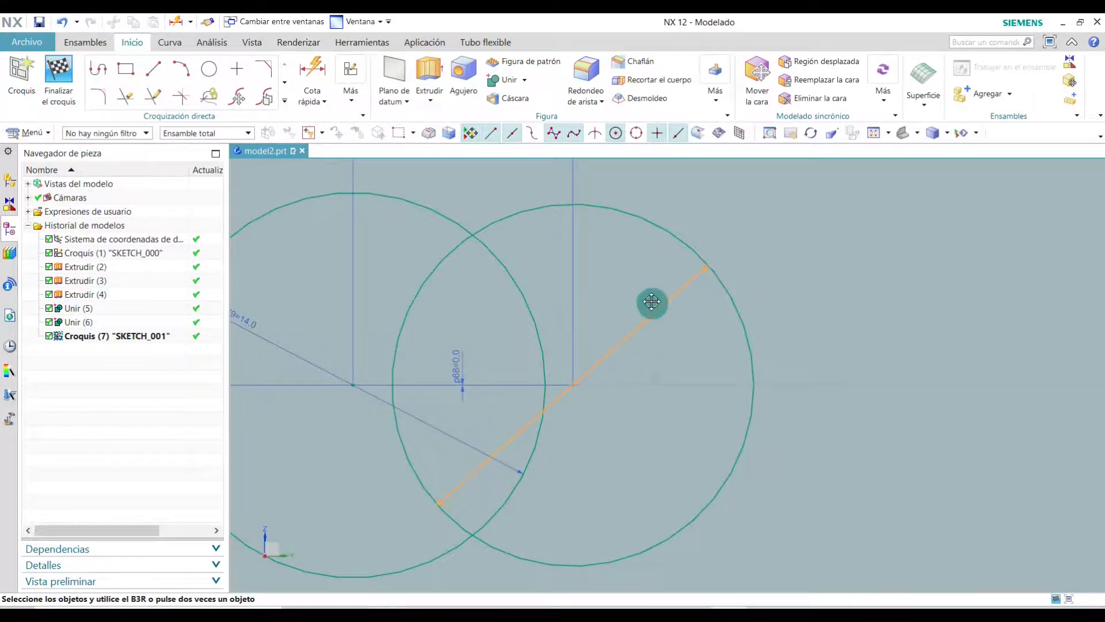
pyautogui.doubleClick(651, 301)
pyautogui.write('14')
pyautogui.press('Return')
pyautogui.click(304, 424)
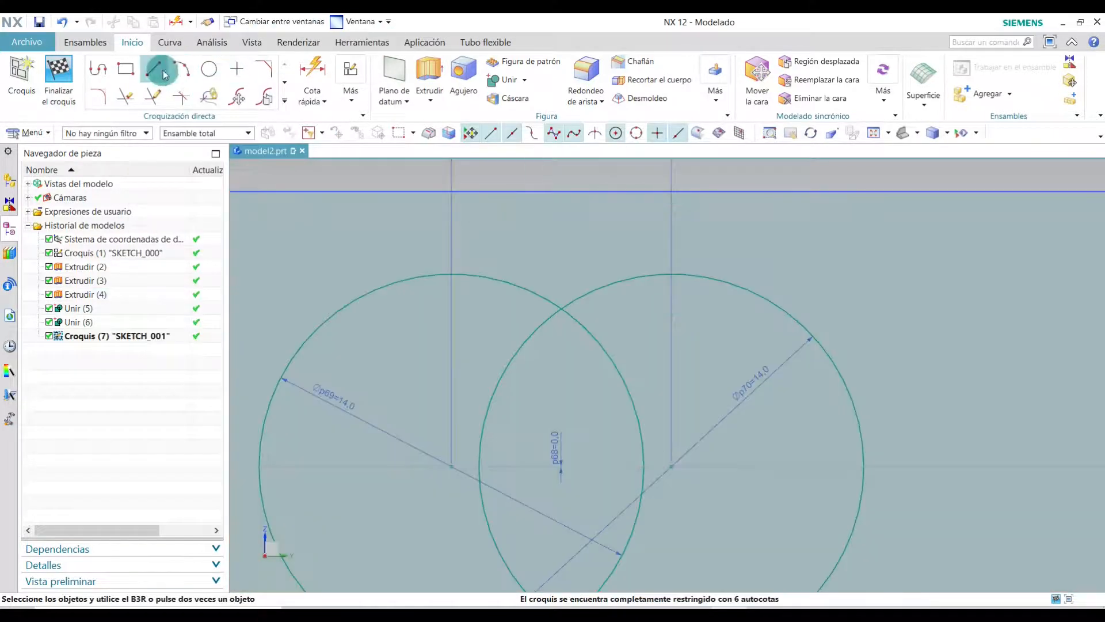
pyautogui.click(165, 74)
pyautogui.click(445, 274)
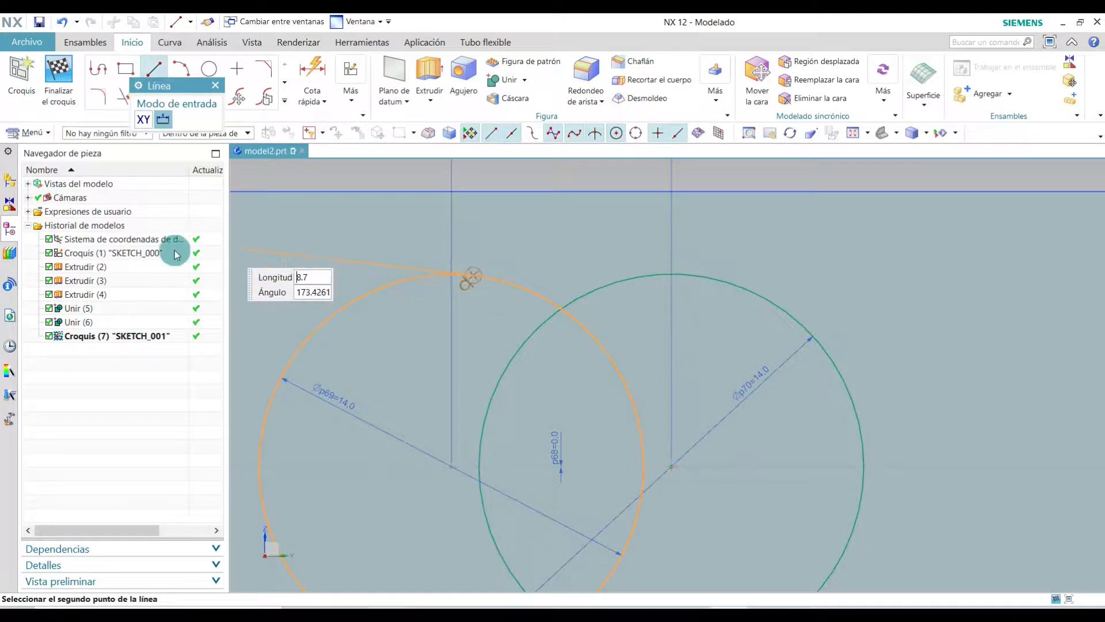
pyautogui.press('Escape')
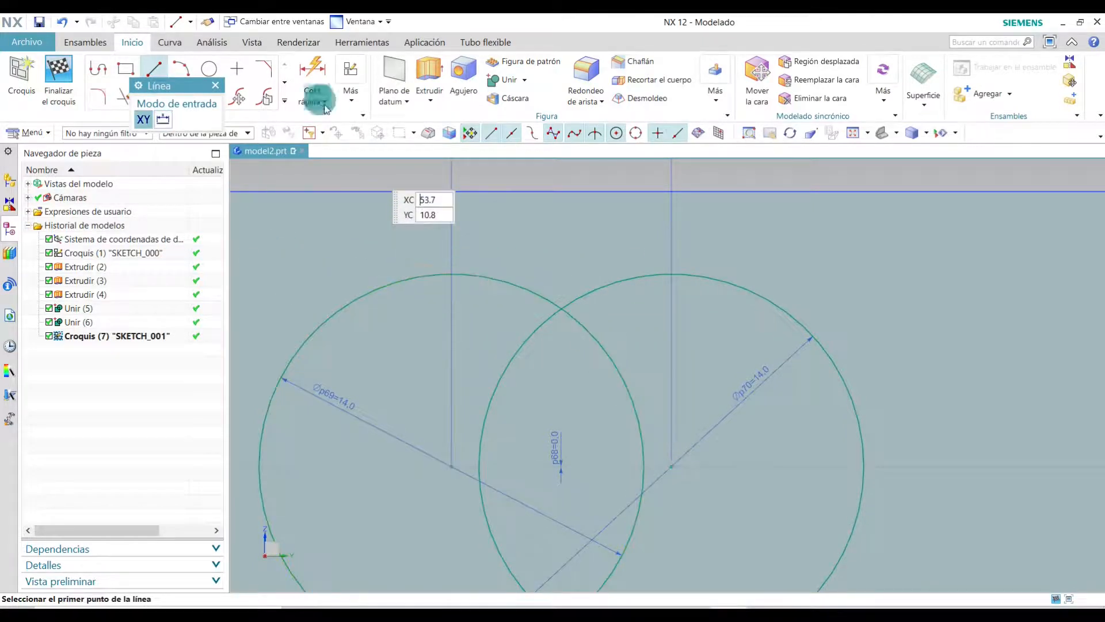
pyautogui.click(154, 70)
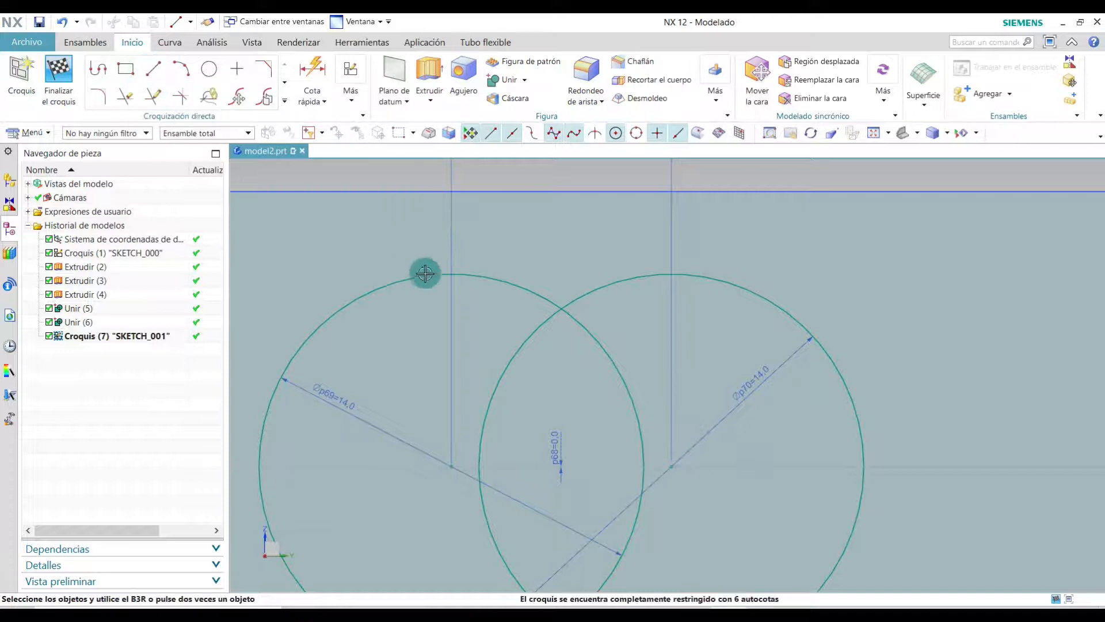
pyautogui.click(431, 272)
pyautogui.click(570, 254)
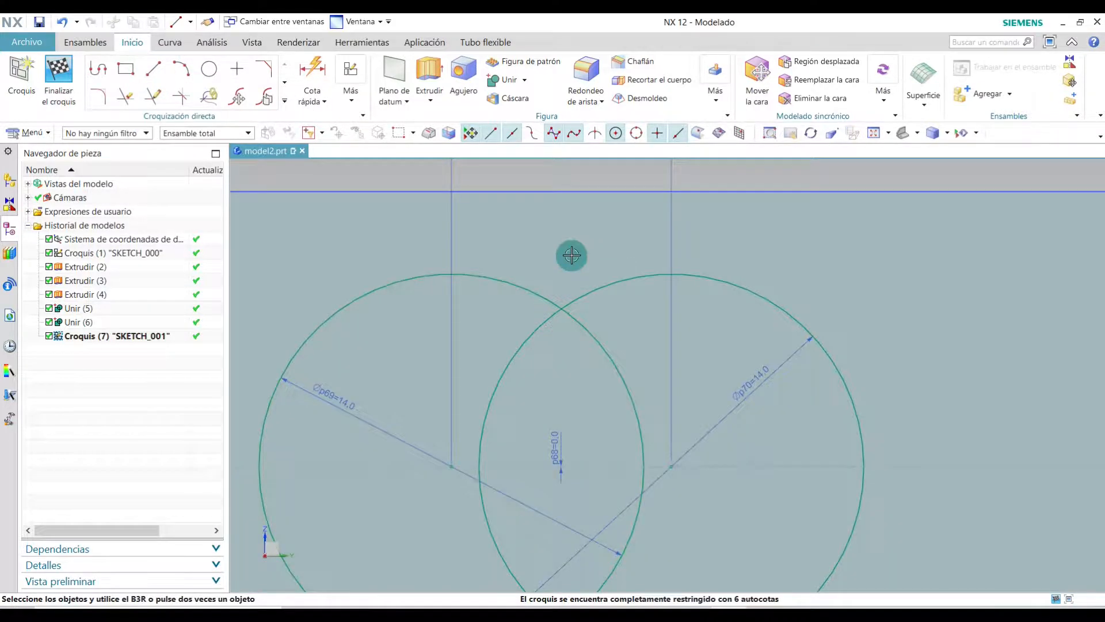
# Draw a horizontal line joining the topmost points of the two overlapping 14 mm circles.
pyautogui.click(154, 70)
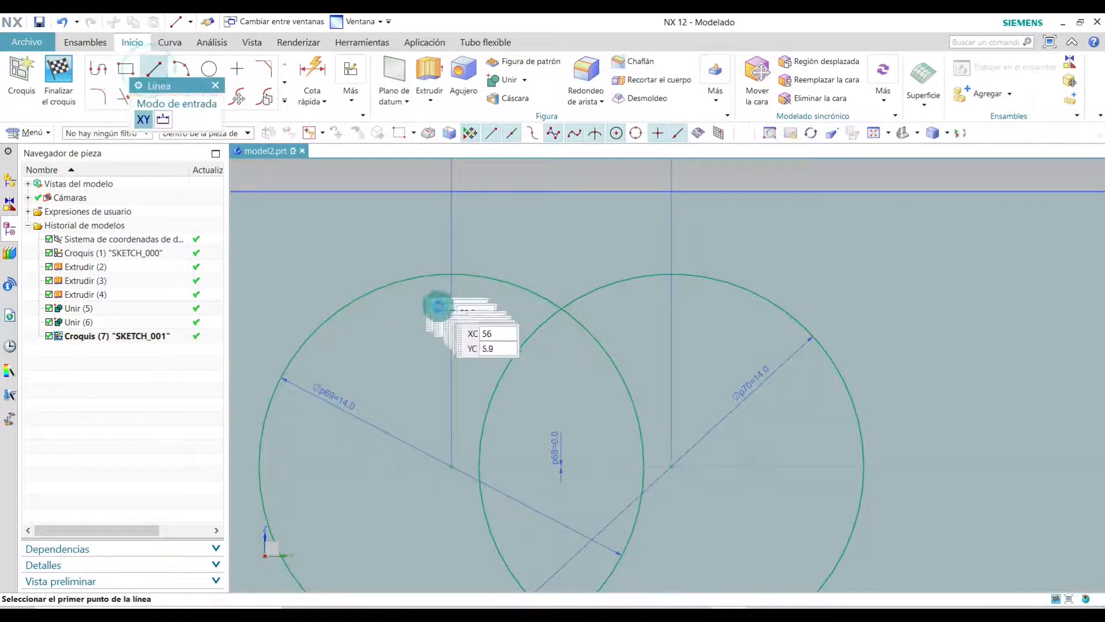
pyautogui.click(445, 272)
pyautogui.click(689, 273)
# Draw a horizontal line joining the bottommost points of the two overlapping 14 mm circles.
pyautogui.scroll(-3, 666, 246)
pyautogui.scroll(3, 661, 202)
pyautogui.scroll(-2, 662, 286)
pyautogui.scroll(2, 662, 286)
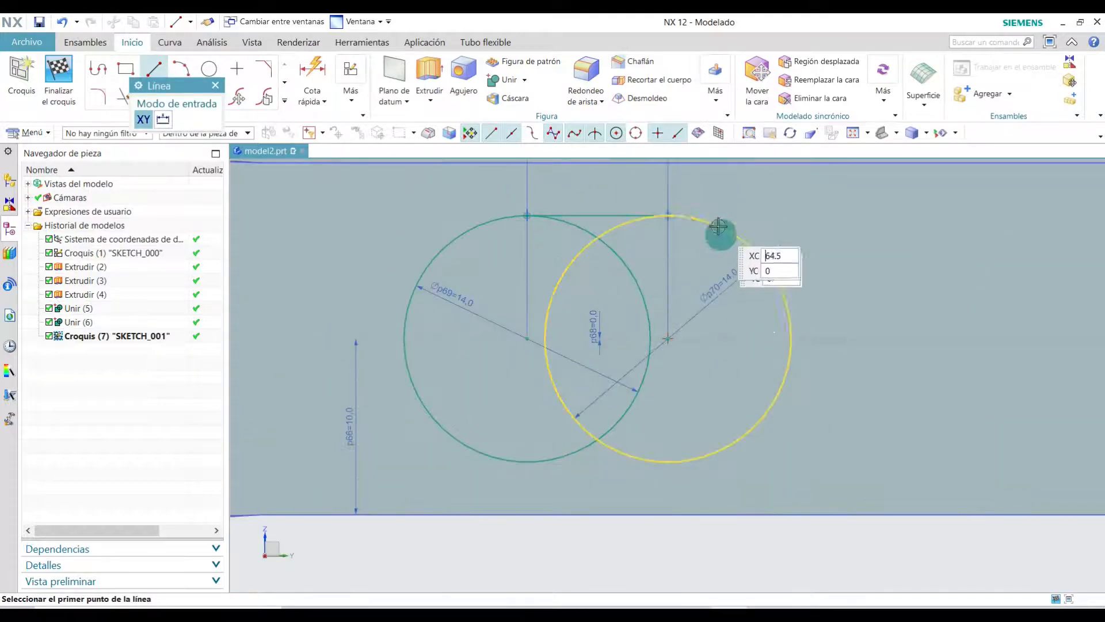
pyautogui.scroll(3, 568, 518)
pyautogui.scroll(1, 478, 530)
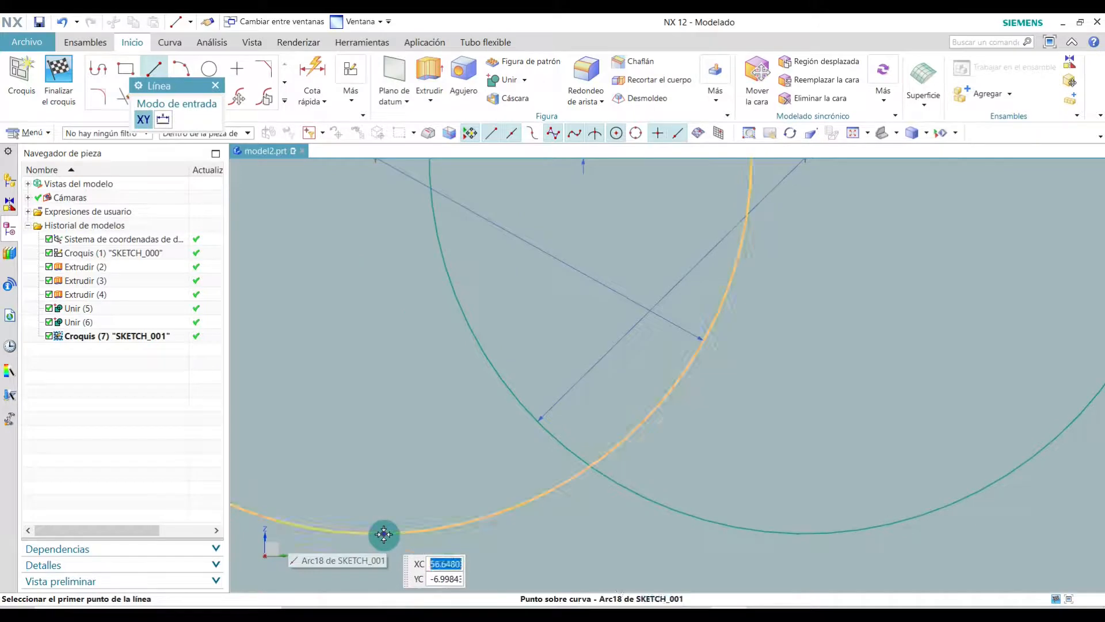
pyautogui.click(380, 534)
pyautogui.click(827, 537)
pyautogui.scroll(-3, 715, 537)
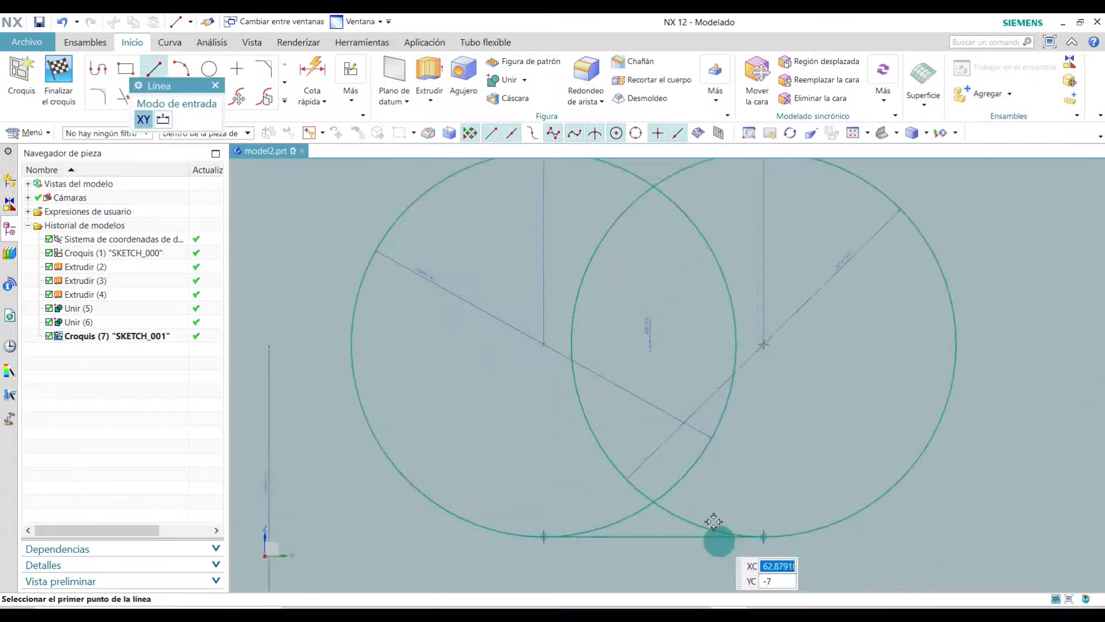
pyautogui.click(217, 86)
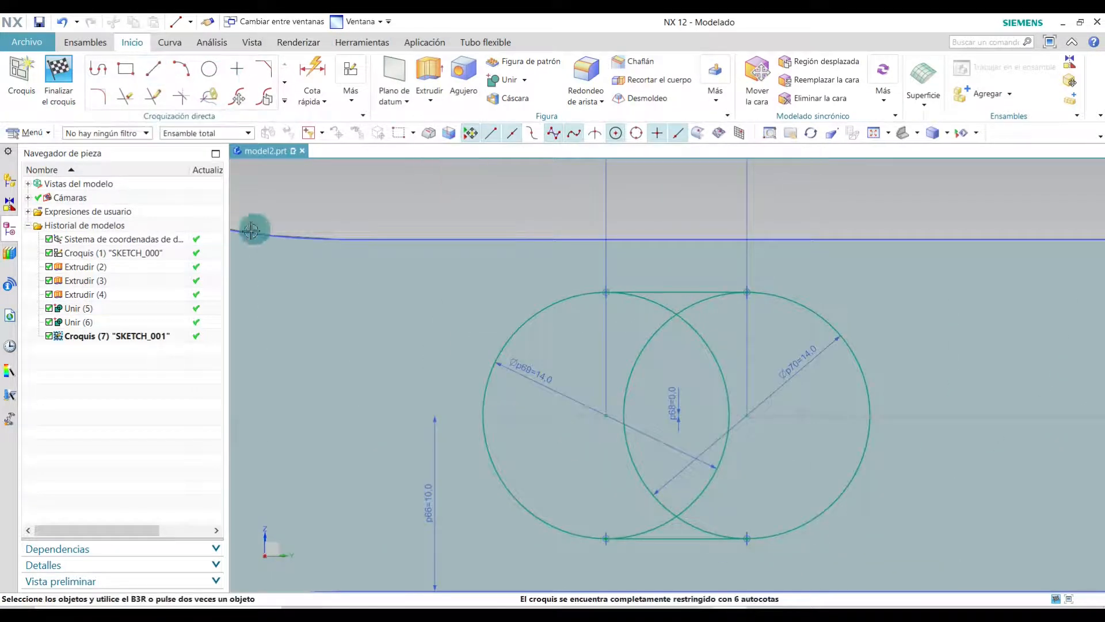
# Trim away the inner arcs of the two overlapping circles, leaving a closed rounded slot outline.
pyautogui.click(127, 98)
pyautogui.scroll(3, 735, 375)
pyautogui.click(596, 241)
pyautogui.click(649, 242)
pyautogui.scroll(-3, 599, 271)
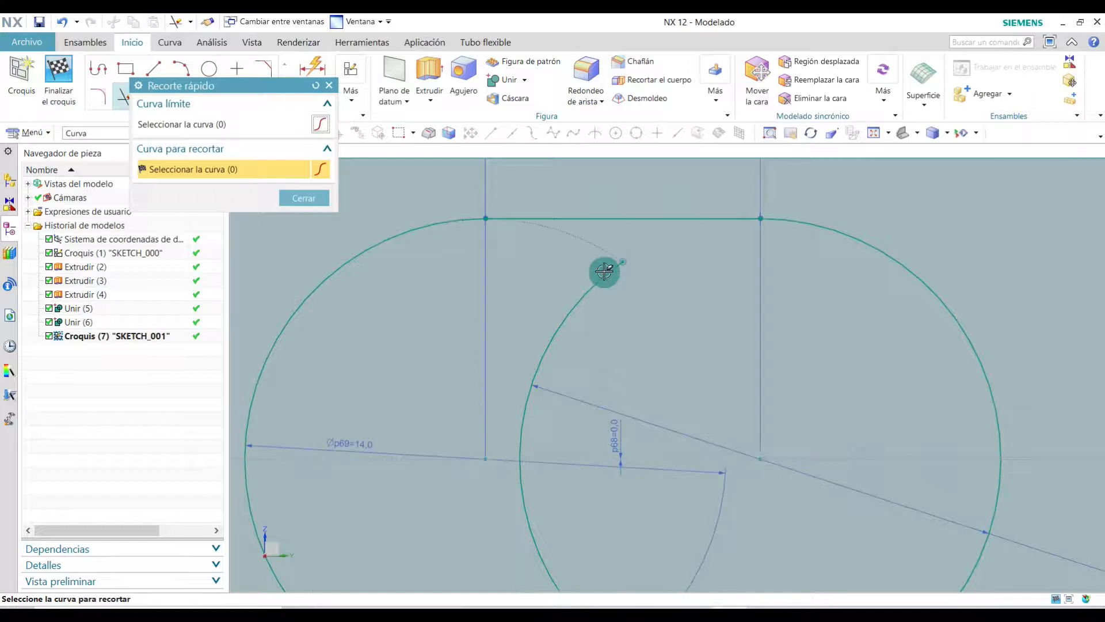
pyautogui.scroll(4, 649, 490)
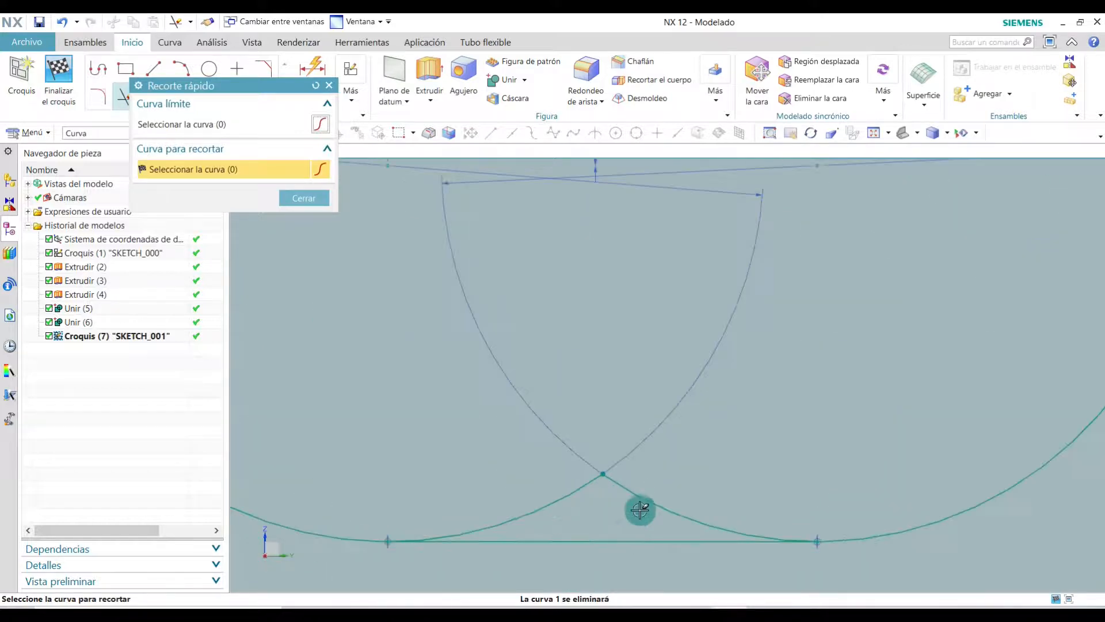
pyautogui.click(569, 492)
pyautogui.click(304, 198)
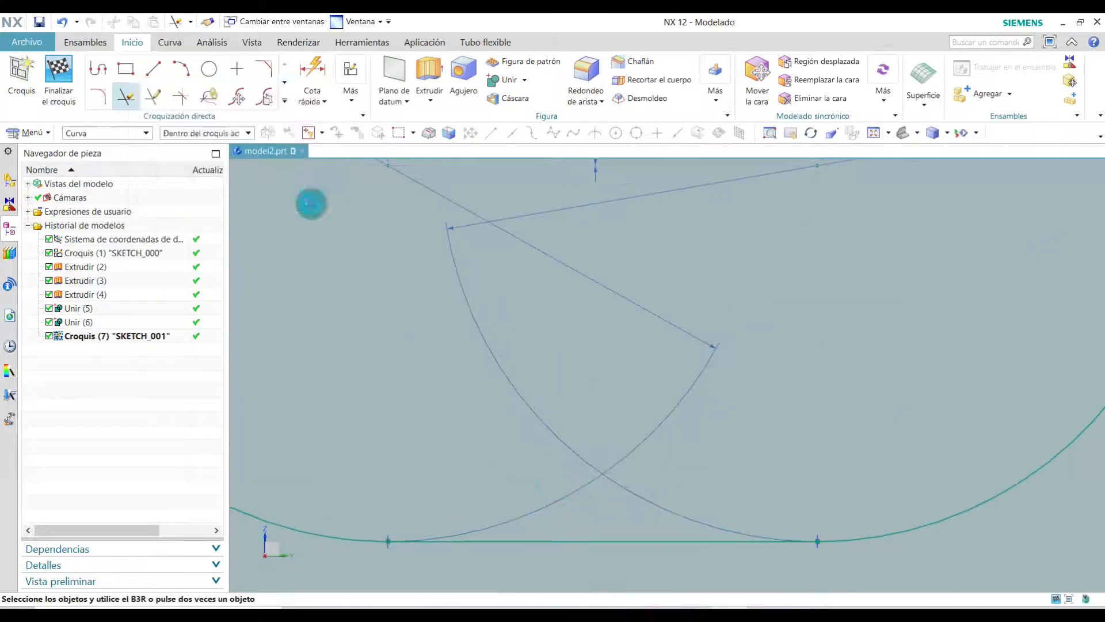
# Move the 8 mm centre-distance dimension in line with the 56.5 mm dimension above the wrench.
pyautogui.scroll(-5, 482, 425)
pyautogui.scroll(-3, 587, 429)
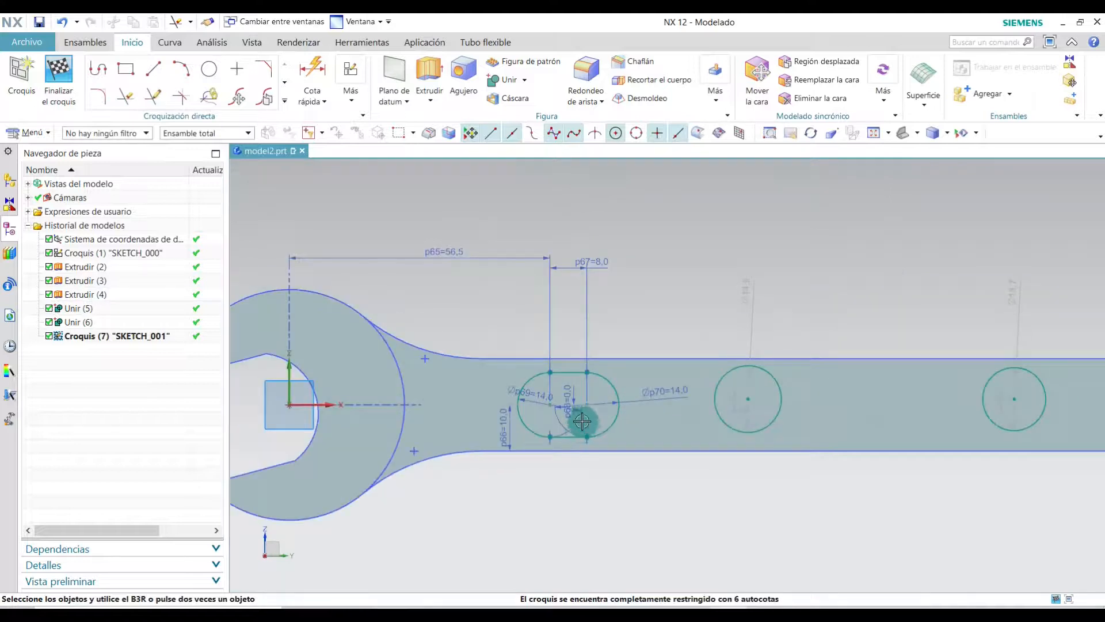
pyautogui.scroll(3, 573, 254)
pyautogui.moveTo(601, 265); pyautogui.dragTo(562, 245)
pyautogui.scroll(-4, 648, 353)
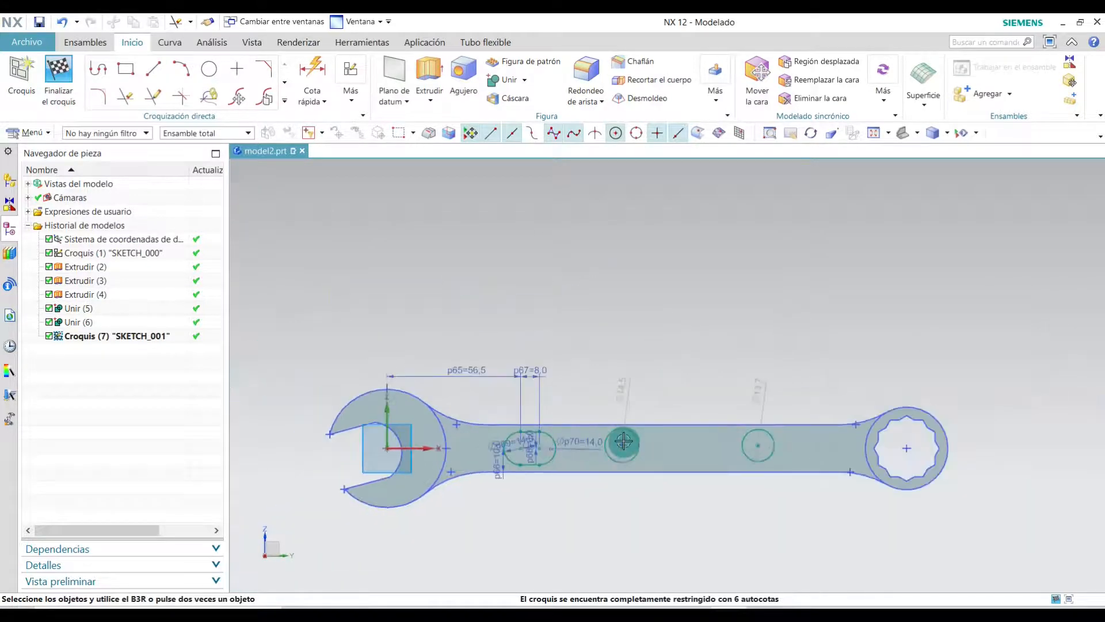
# Set the horizontal distance from the small slot's second arc centre to the nearest circle's centre to 35 mm.
pyautogui.scroll(2, 910, 358)
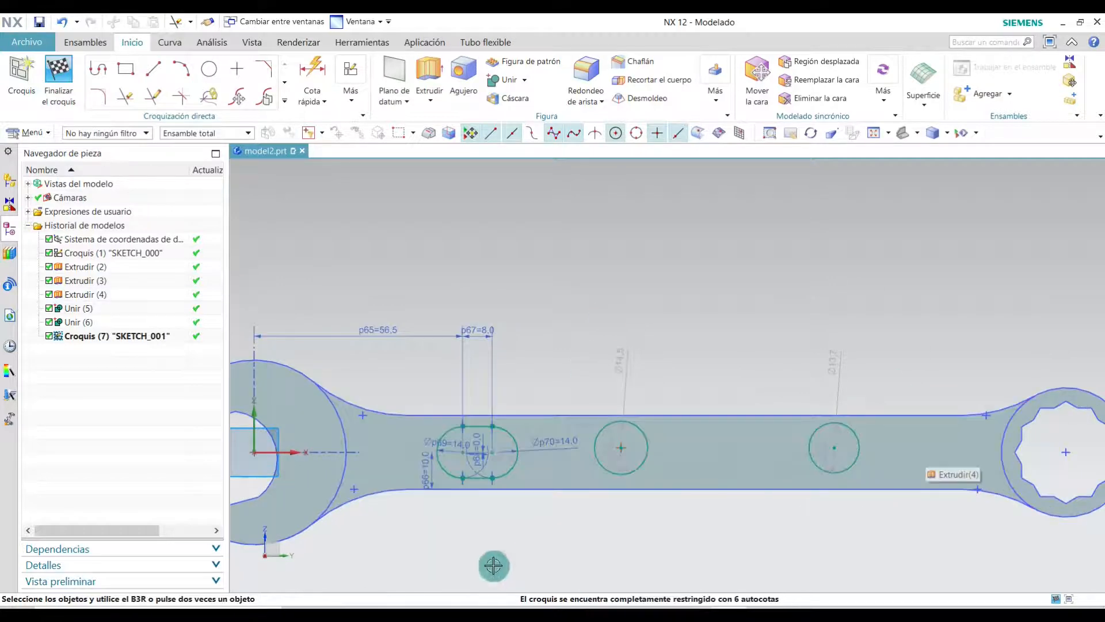
pyautogui.scroll(2, 577, 502)
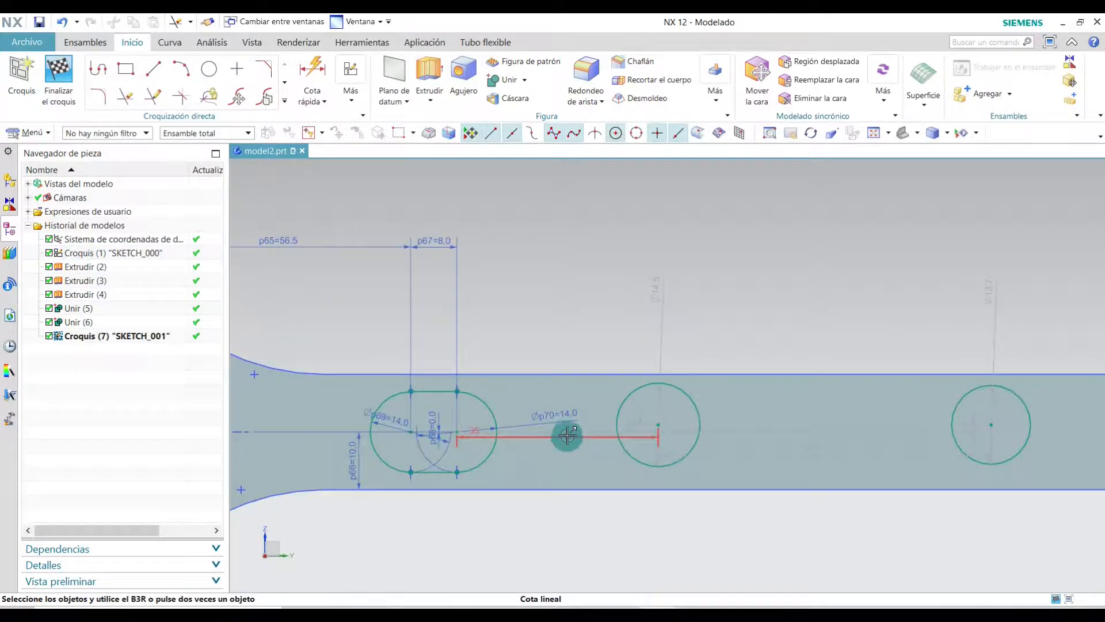
pyautogui.moveTo(566, 440)
pyautogui.mouseDown()
pyautogui.moveTo(582, 259)
pyautogui.moveTo(562, 240)
pyautogui.mouseUp()
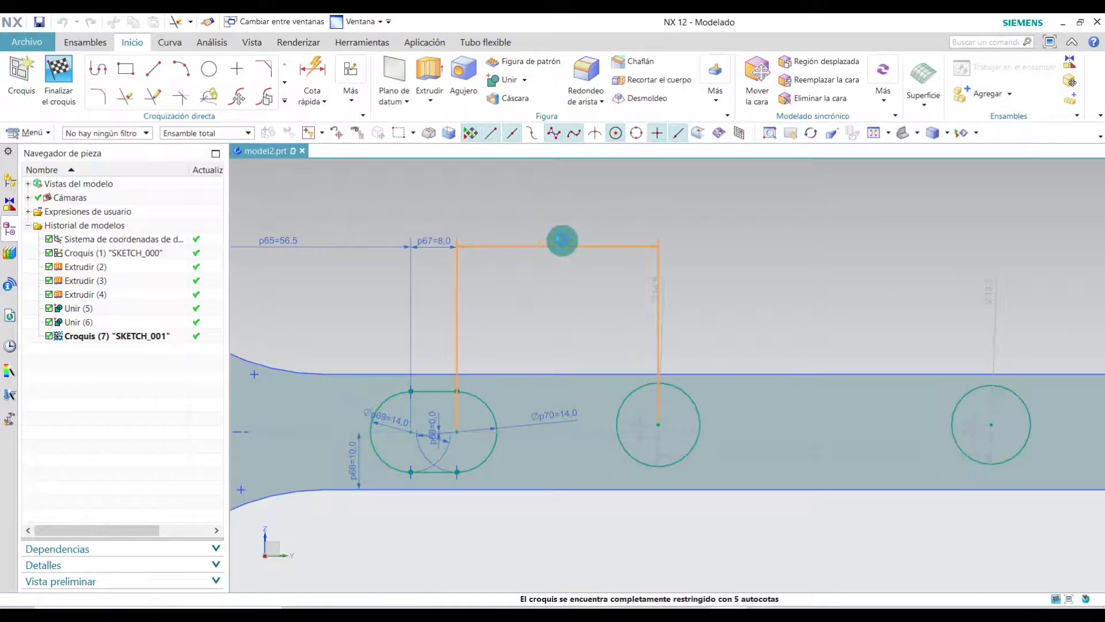
pyautogui.doubleClick(562, 240)
pyautogui.write('35')
pyautogui.press('Return')
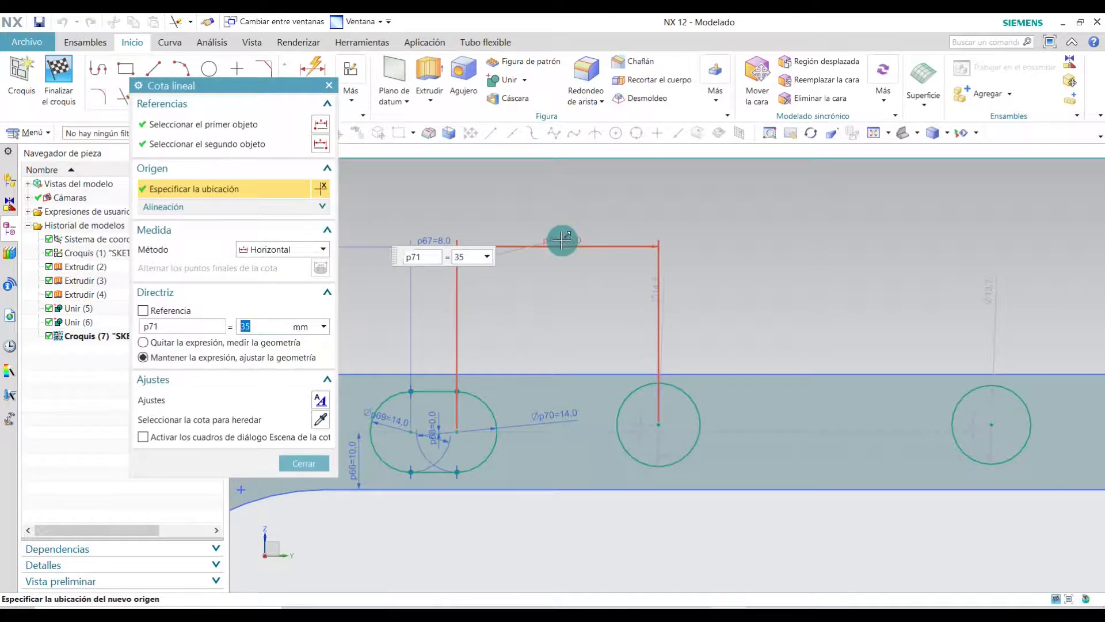
pyautogui.click(296, 470)
# Set the horizontal distance between the centres of the two separate handle circles to 70 mm.
pyautogui.moveTo(810, 439); pyautogui.dragTo(814, 244)
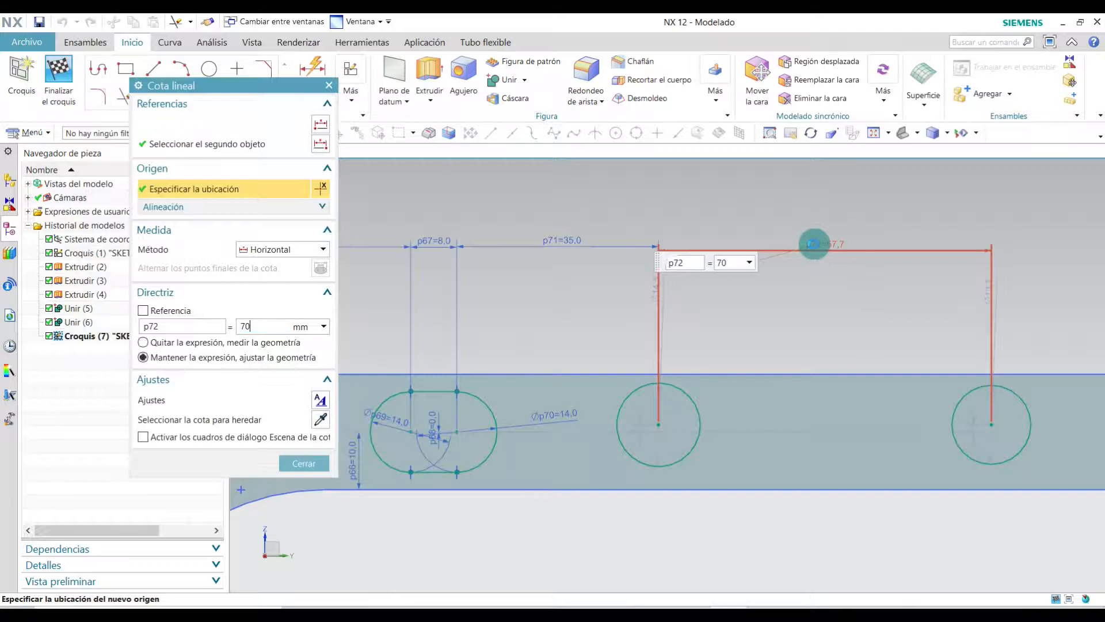
pyautogui.press('Return')
pyautogui.click(316, 464)
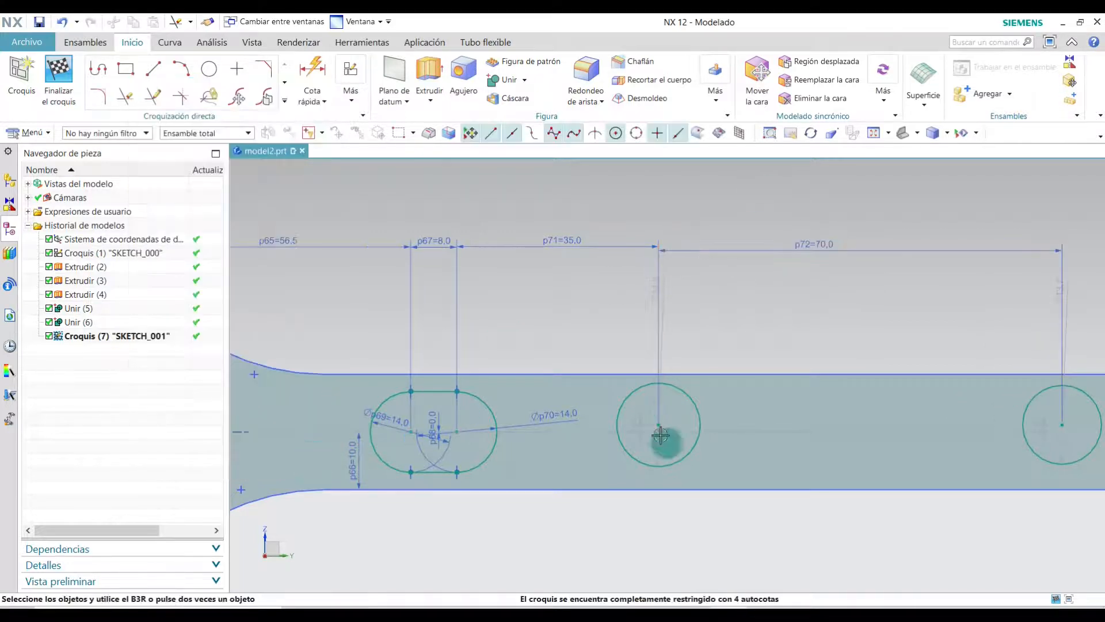
# Dimension the centre of the circle beside the small slot at 10 mm from the handle's lower edge.
pyautogui.scroll(5, 628, 446)
pyautogui.scroll(-3, 592, 455)
pyautogui.scroll(3, 588, 451)
pyautogui.scroll(-3, 703, 461)
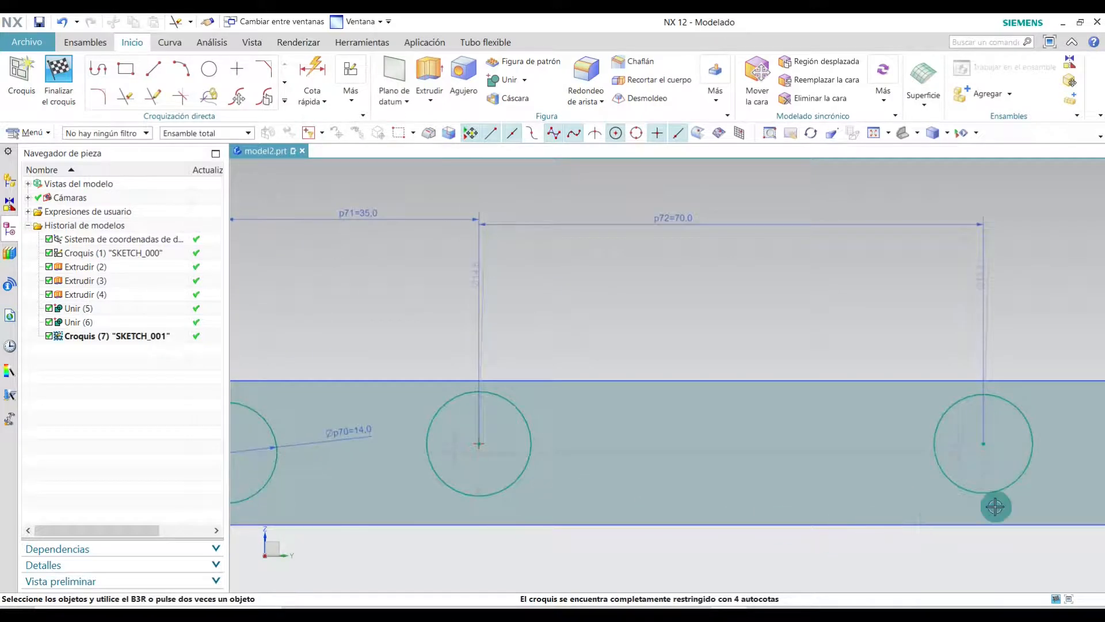
pyautogui.click(314, 64)
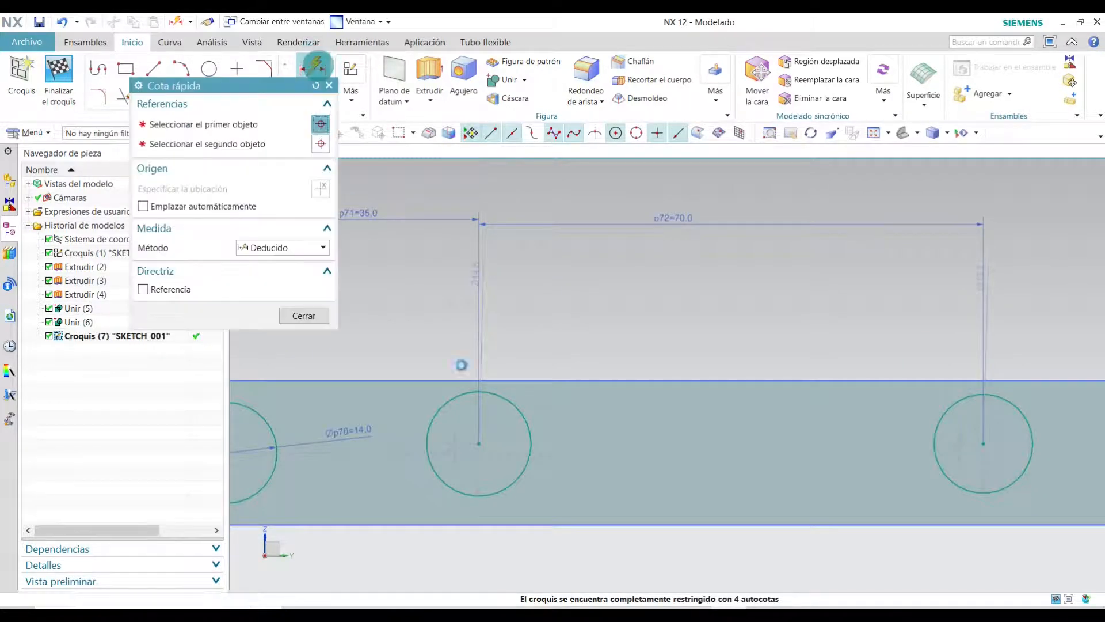
pyautogui.click(479, 444)
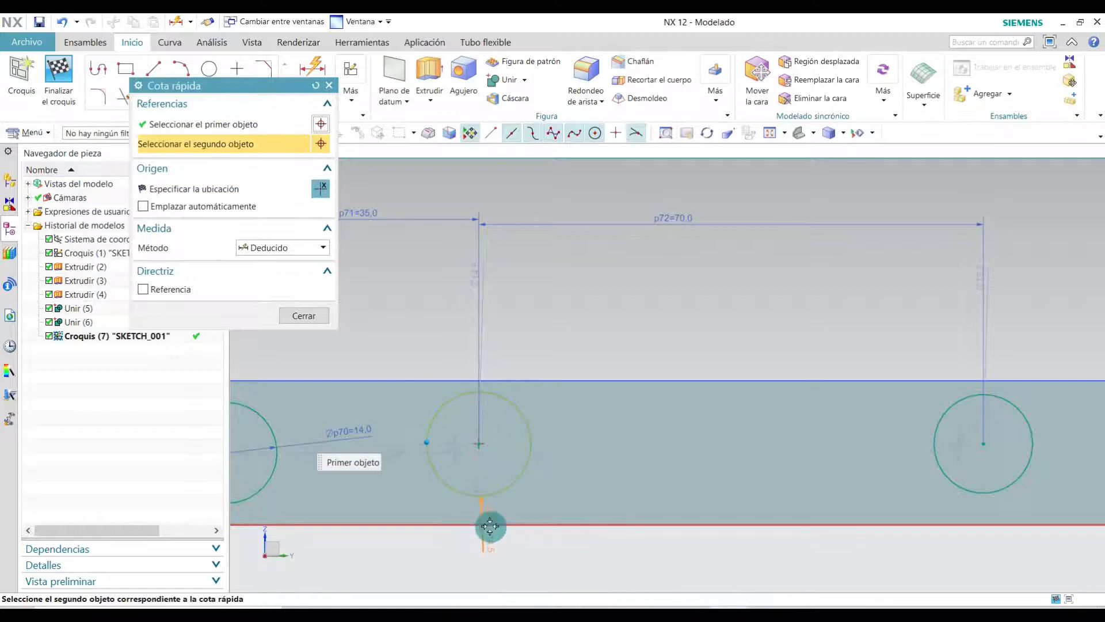
pyautogui.click(446, 499)
pyautogui.click(446, 499)
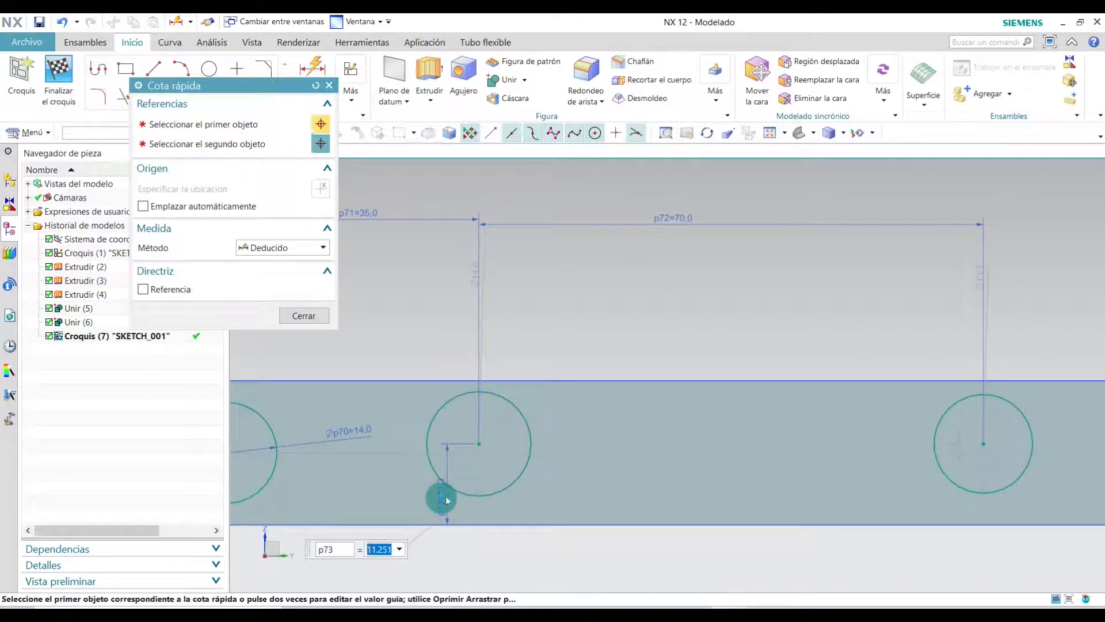
pyautogui.write('10')
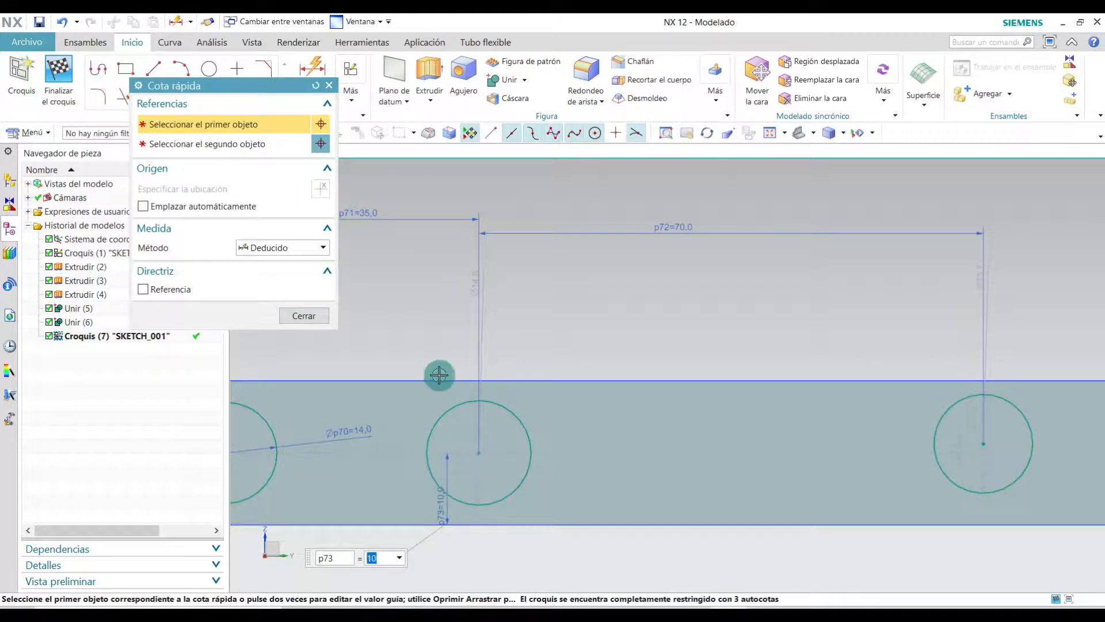
pyautogui.click(304, 316)
# Align the circle nearest the ring with its neighbour by setting the perpendicular offset of its centre to 0.
pyautogui.scroll(3, 866, 491)
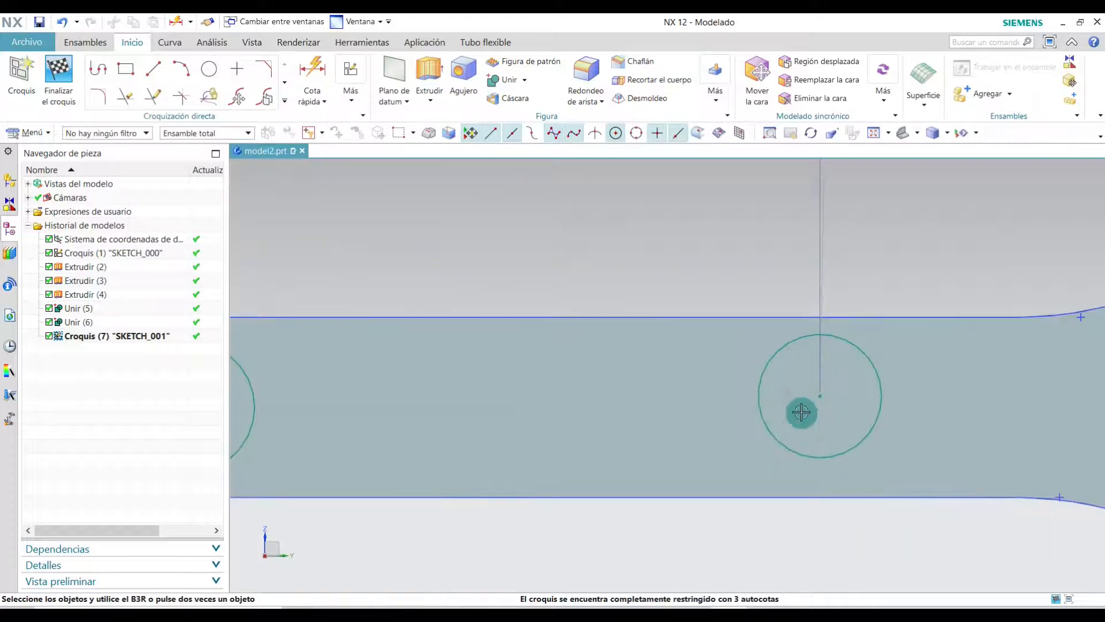
pyautogui.doubleClick(783, 403)
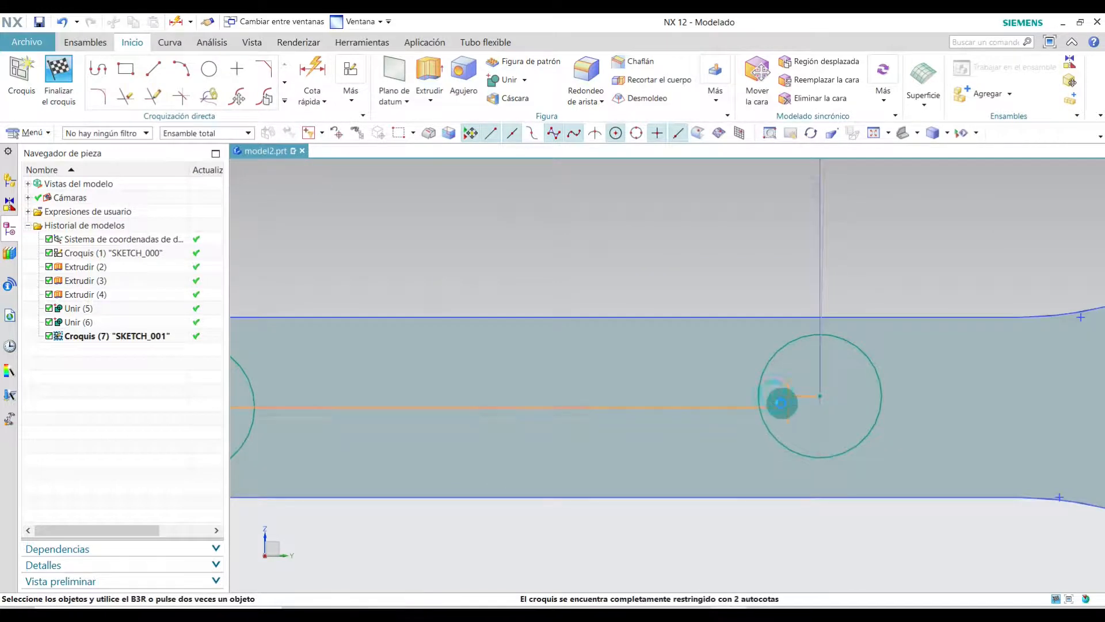
pyautogui.press('Return')
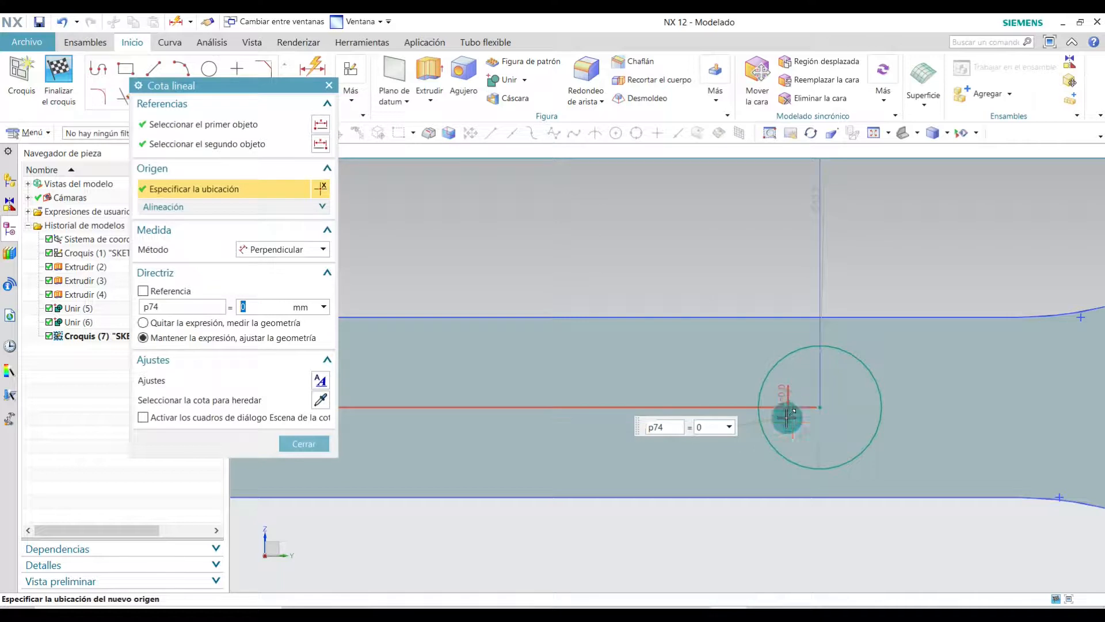
pyautogui.click(304, 444)
# Set the diameter of the circle beside the small slot to 14 mm.
pyautogui.scroll(-4, 715, 466)
pyautogui.scroll(4, 565, 448)
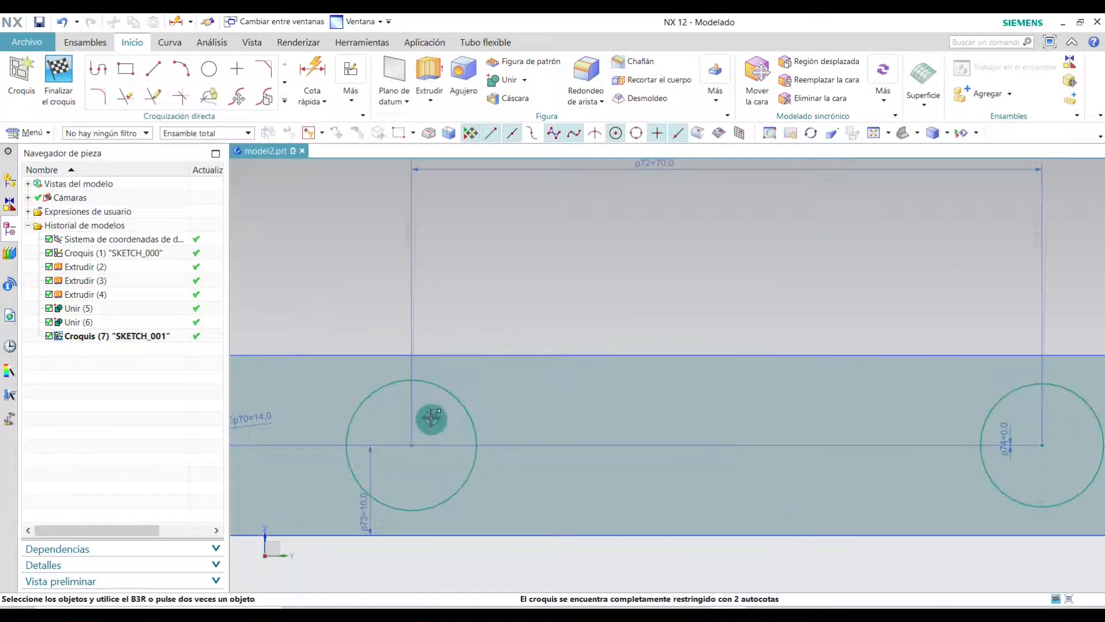
pyautogui.click(413, 487)
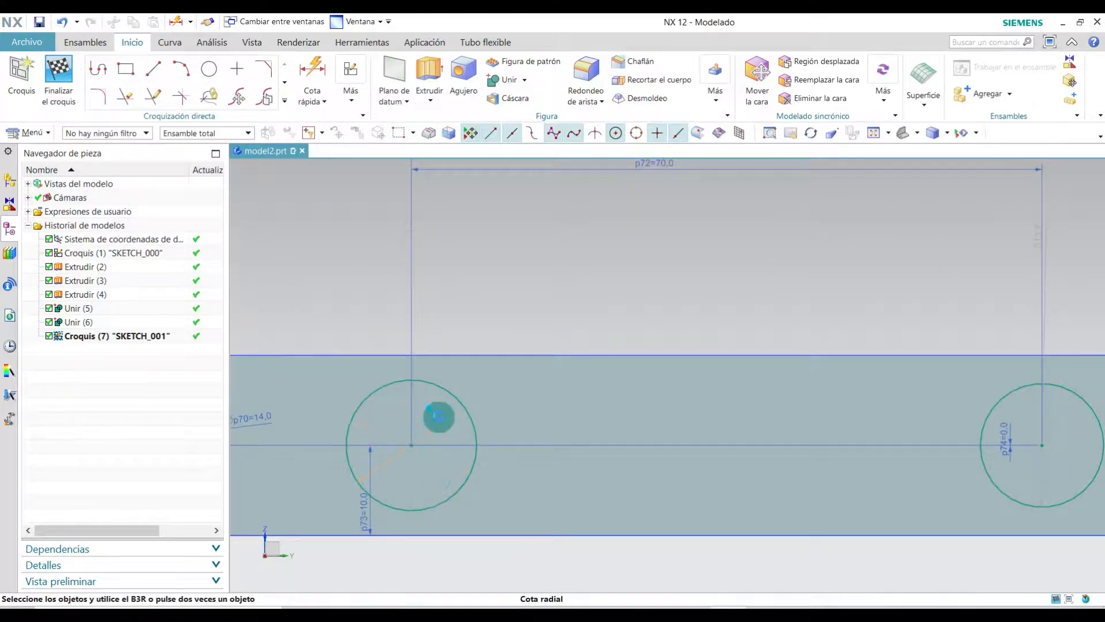
pyautogui.click(438, 416)
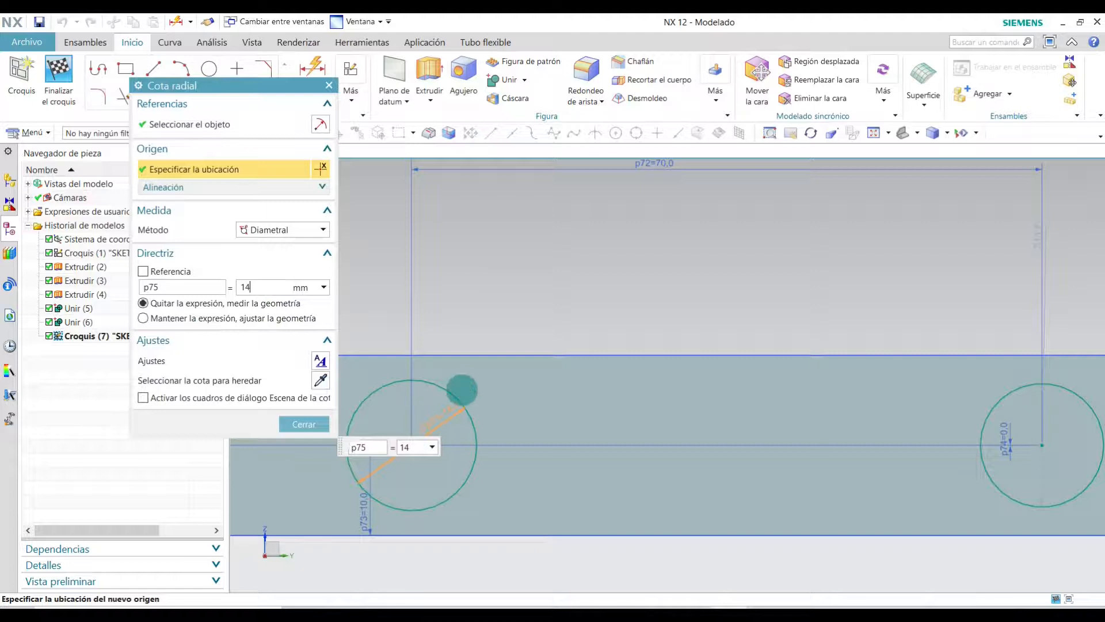
pyautogui.click(286, 415)
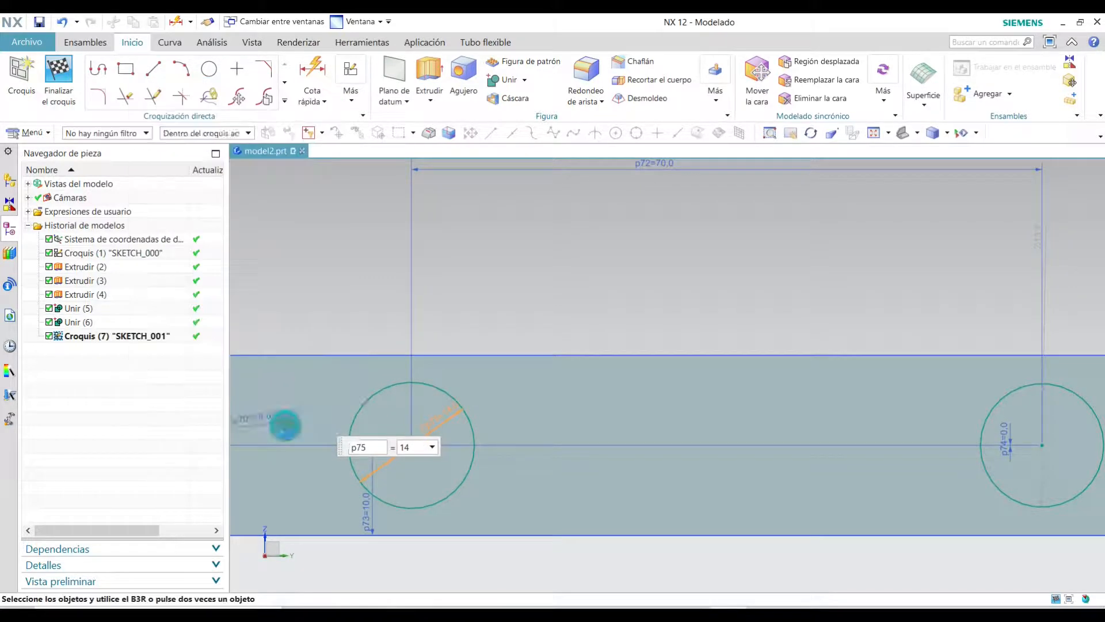
# Set the diameter of the circle nearest the ring to 14 mm.
pyautogui.scroll(-3, 718, 469)
pyautogui.scroll(6, 662, 503)
pyautogui.scroll(-2, 627, 476)
pyautogui.scroll(2, 643, 523)
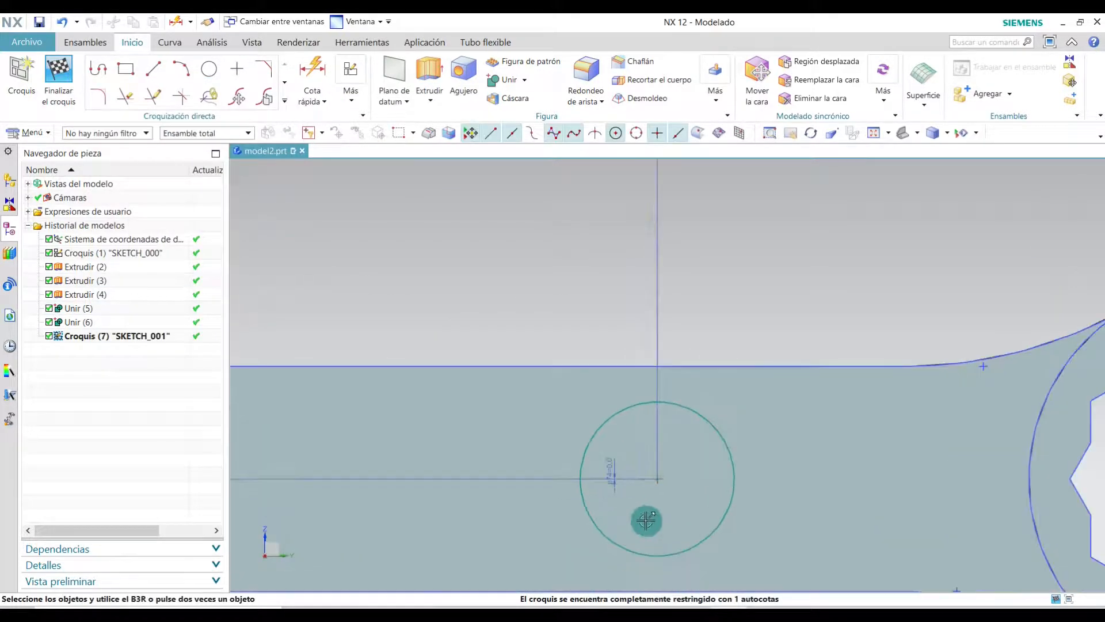
pyautogui.click(703, 461)
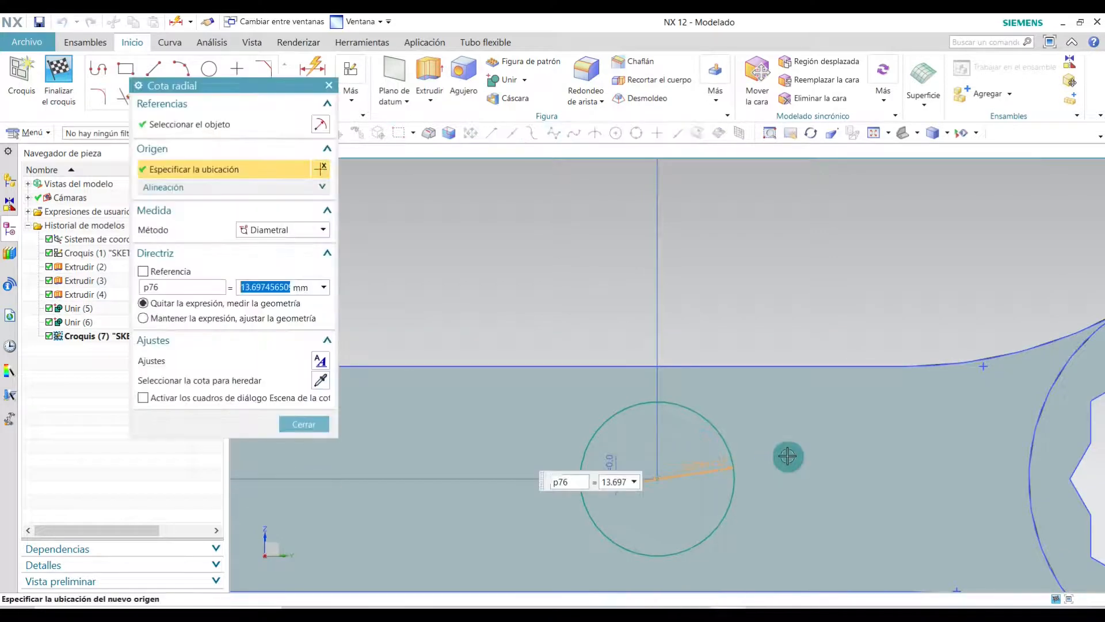
pyautogui.press('Return')
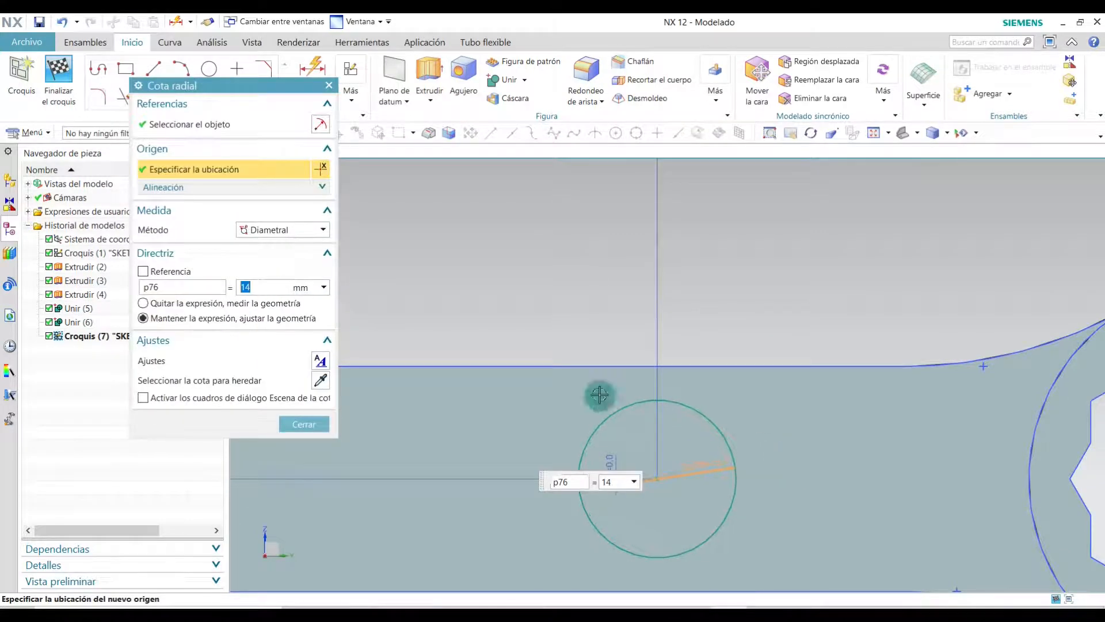
pyautogui.click(304, 423)
# Draw two parallel lines about 70 mm long joining the upper and lower quadrant points of the two circles spaced 70 mm apart.
pyautogui.scroll(-3, 657, 415)
pyautogui.scroll(3, 495, 424)
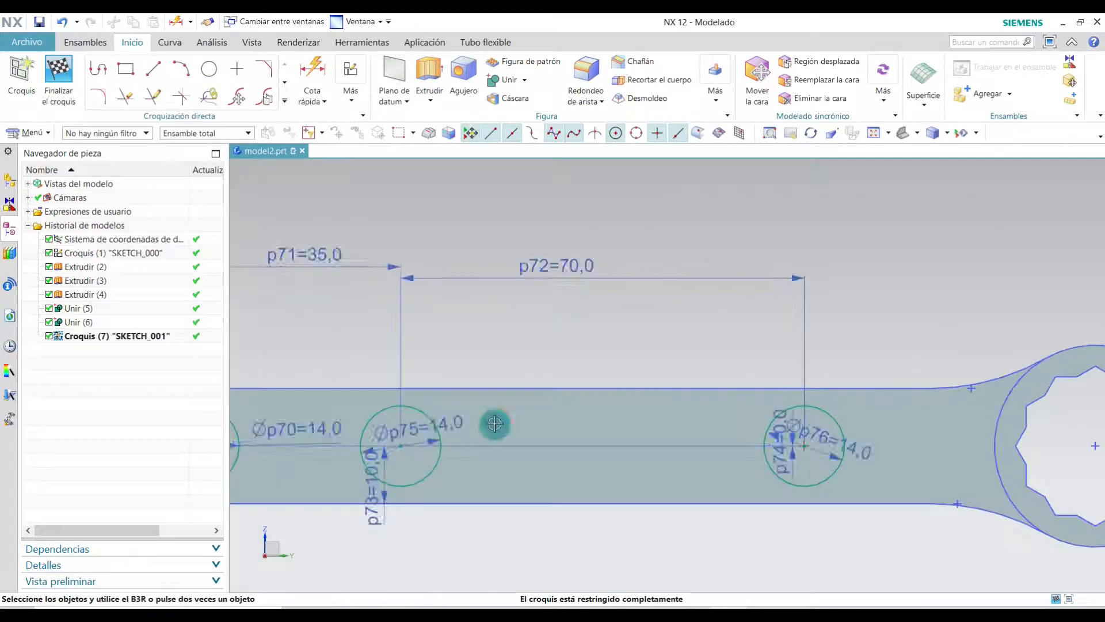
pyautogui.click(153, 69)
pyautogui.scroll(3, 551, 409)
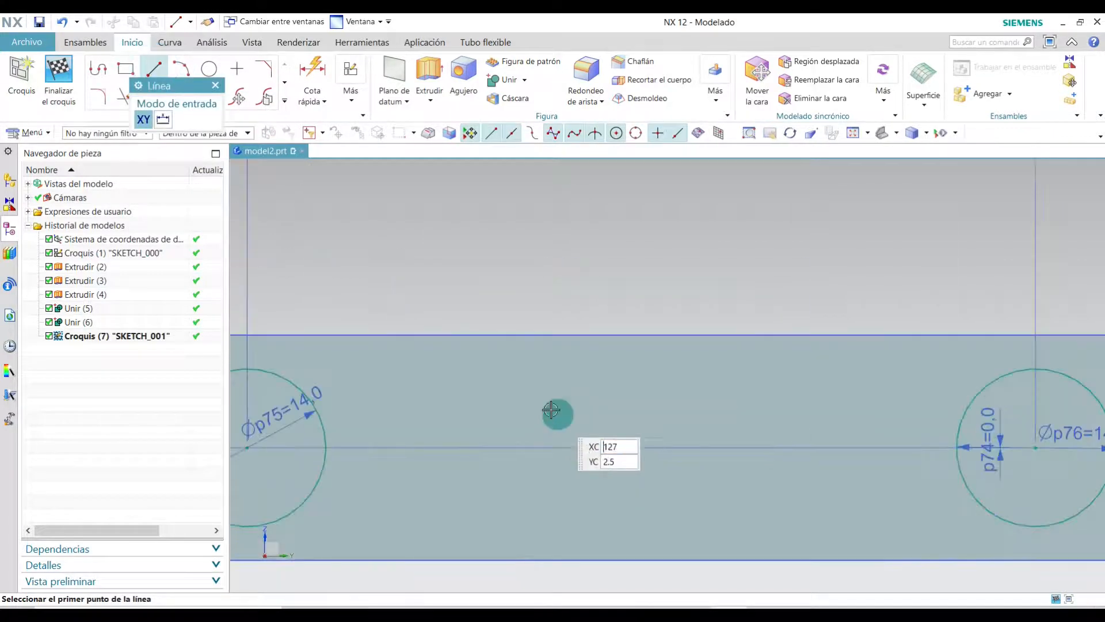
pyautogui.scroll(-2, 551, 409)
pyautogui.click(346, 389)
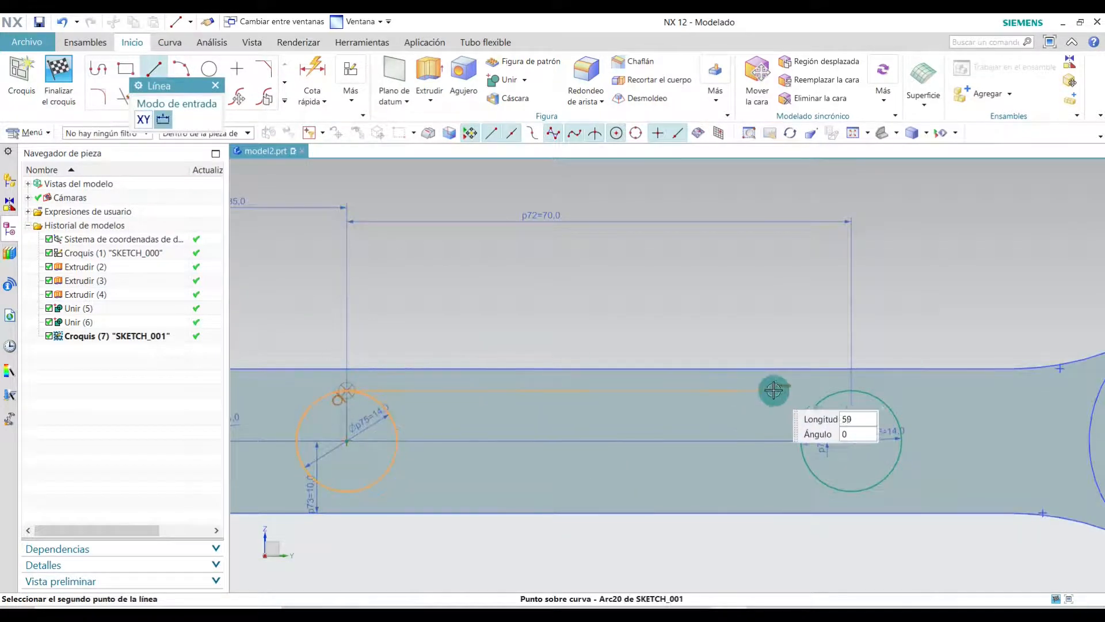
pyautogui.click(851, 390)
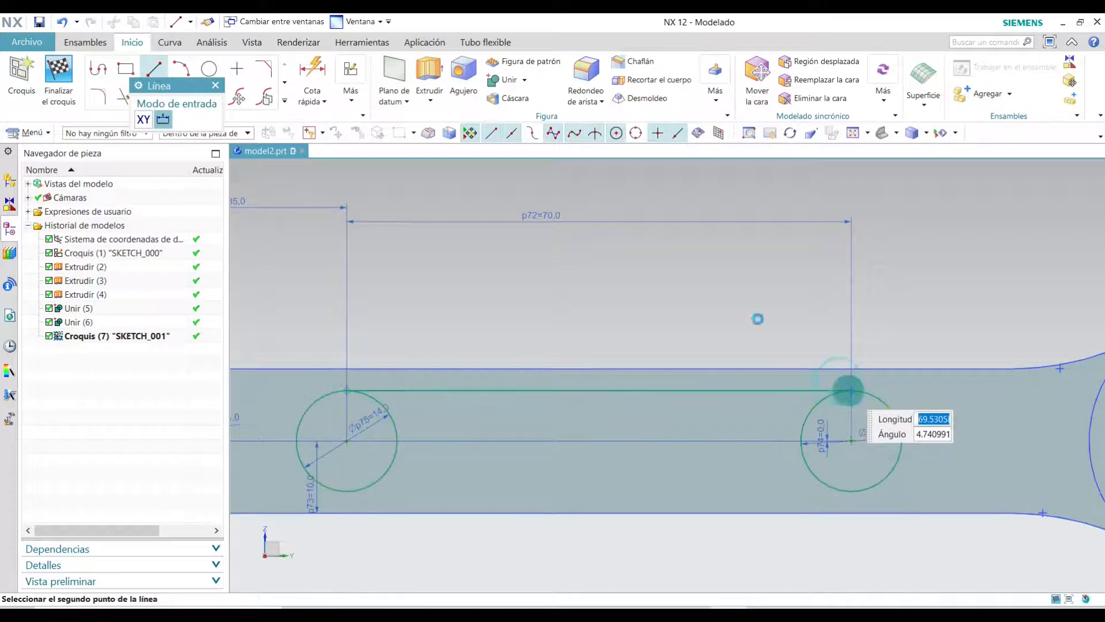
pyautogui.click(346, 491)
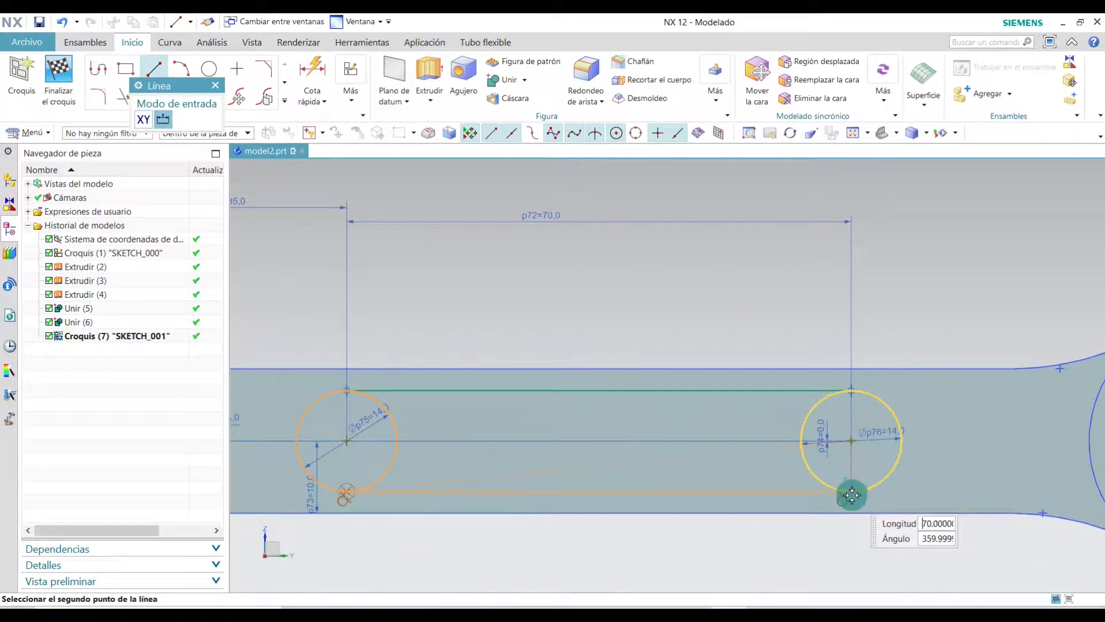
pyautogui.click(851, 492)
pyautogui.click(216, 85)
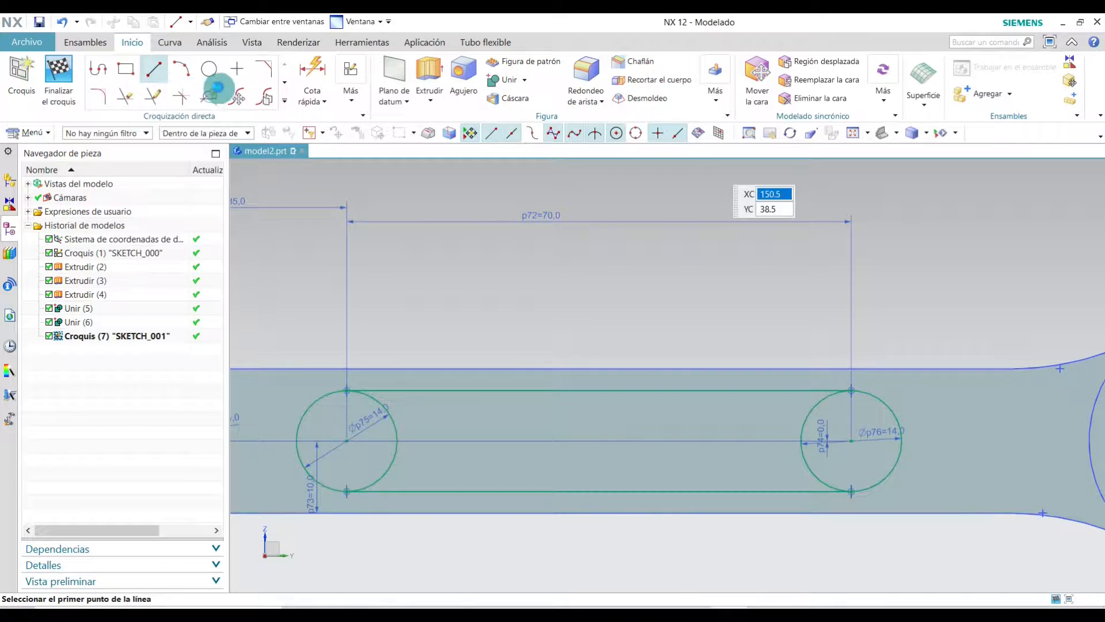
# Trim the inner halves of the two circles to leave the closed outline of the long rounded slot.
pyautogui.click(125, 96)
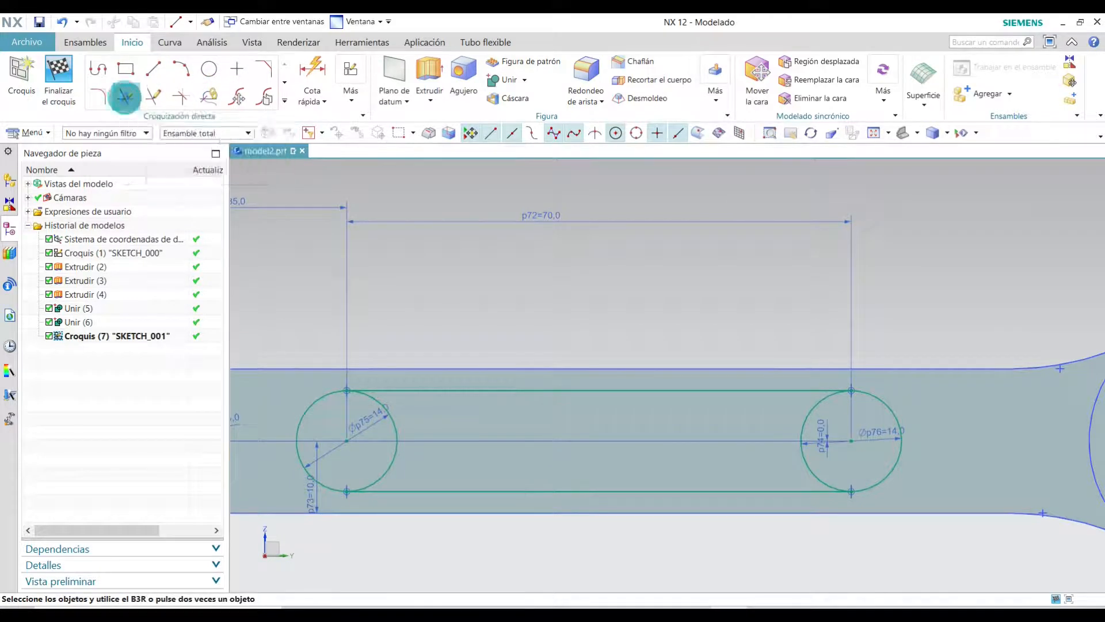
pyautogui.click(393, 421)
pyautogui.click(808, 421)
pyautogui.click(314, 200)
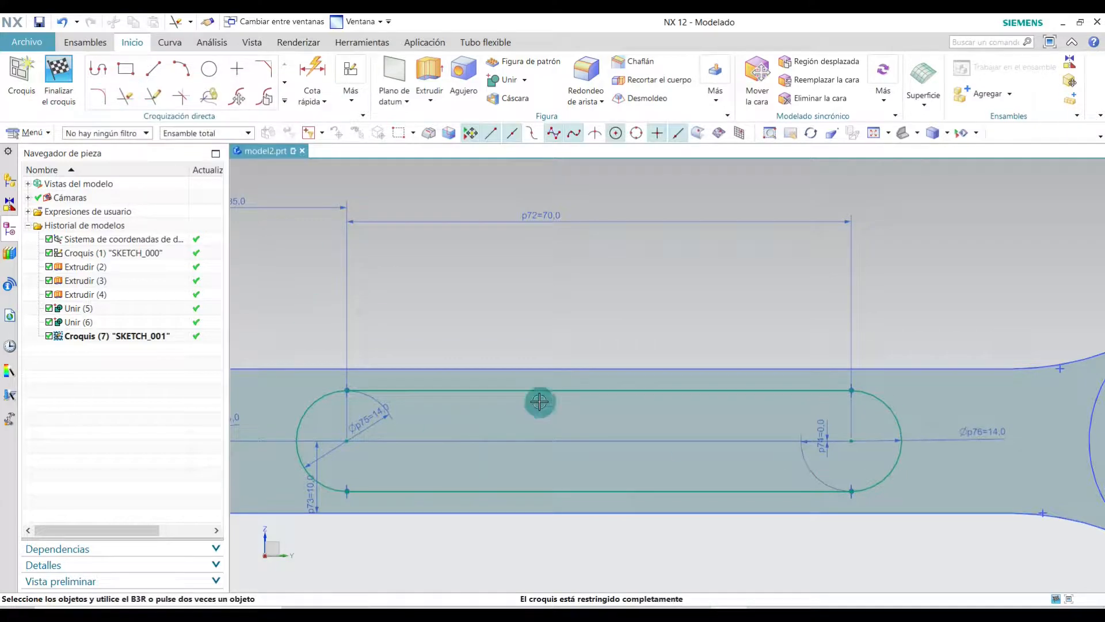
# Finish the recess sketch and show the wrench in the isometric view.
pyautogui.scroll(-2, 780, 333)
pyautogui.scroll(-1, 398, 340)
pyautogui.moveTo(423, 311); pyautogui.dragTo(436, 314, button='middle')
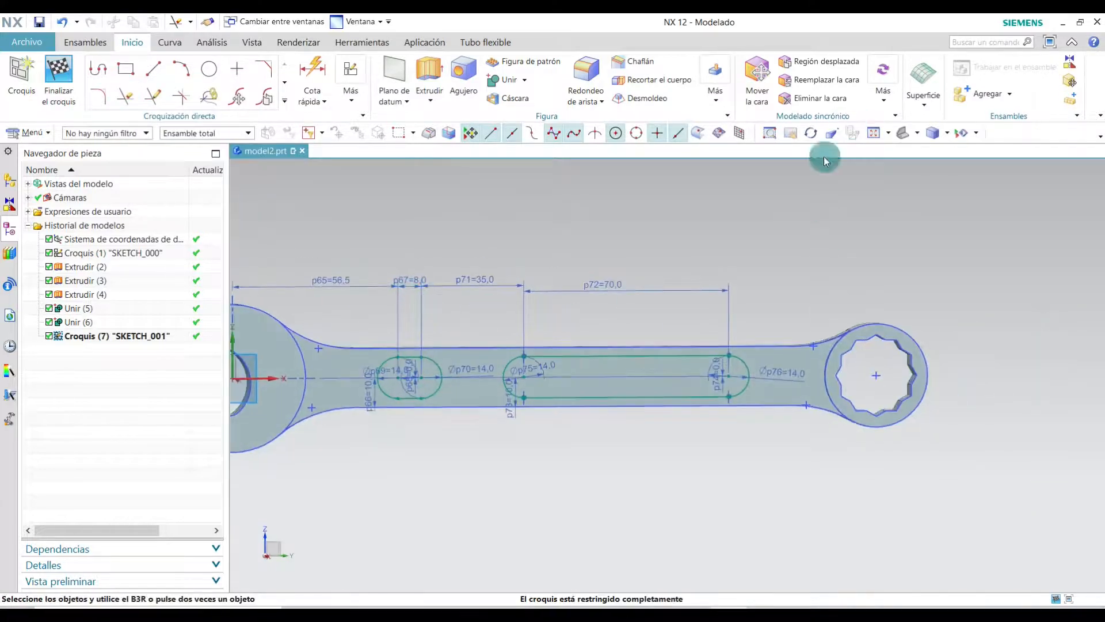
pyautogui.click(903, 134)
pyautogui.click(87, 103)
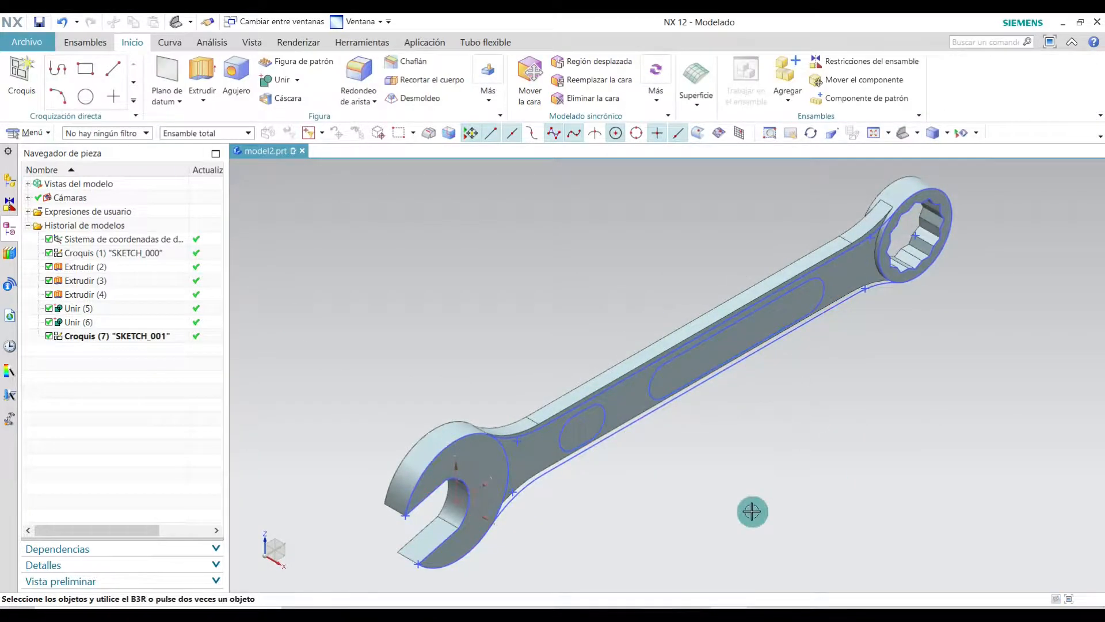
# Extrude the recess sketch in the reversed direction from 2 mm to 4 mm, subtracting it from the wrench body.
pyautogui.scroll(-1, 653, 482)
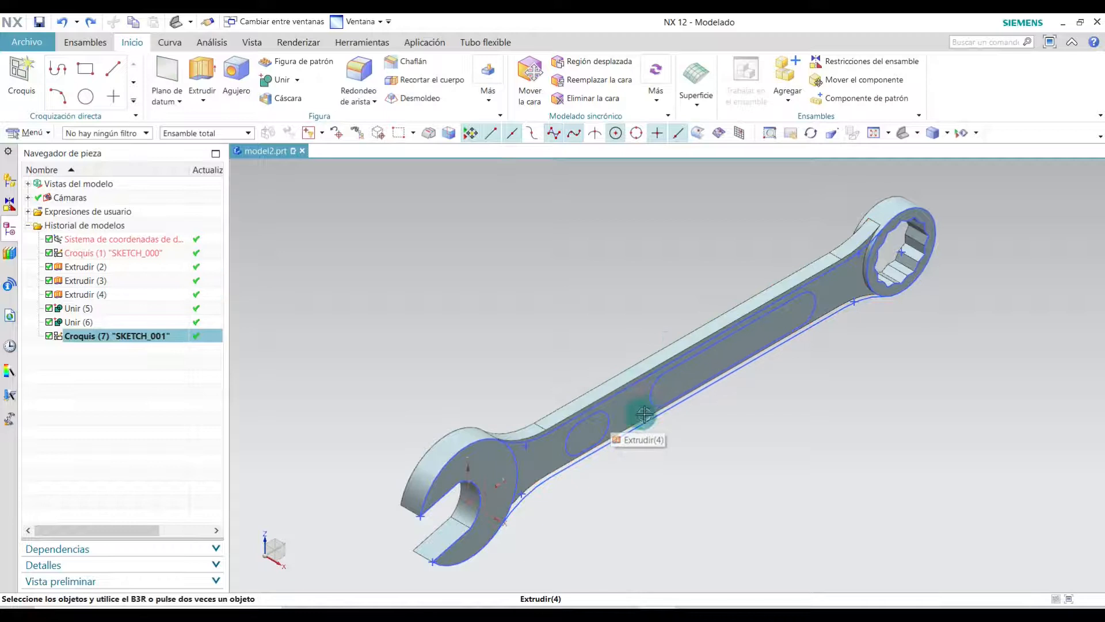
pyautogui.rightClick(124, 338)
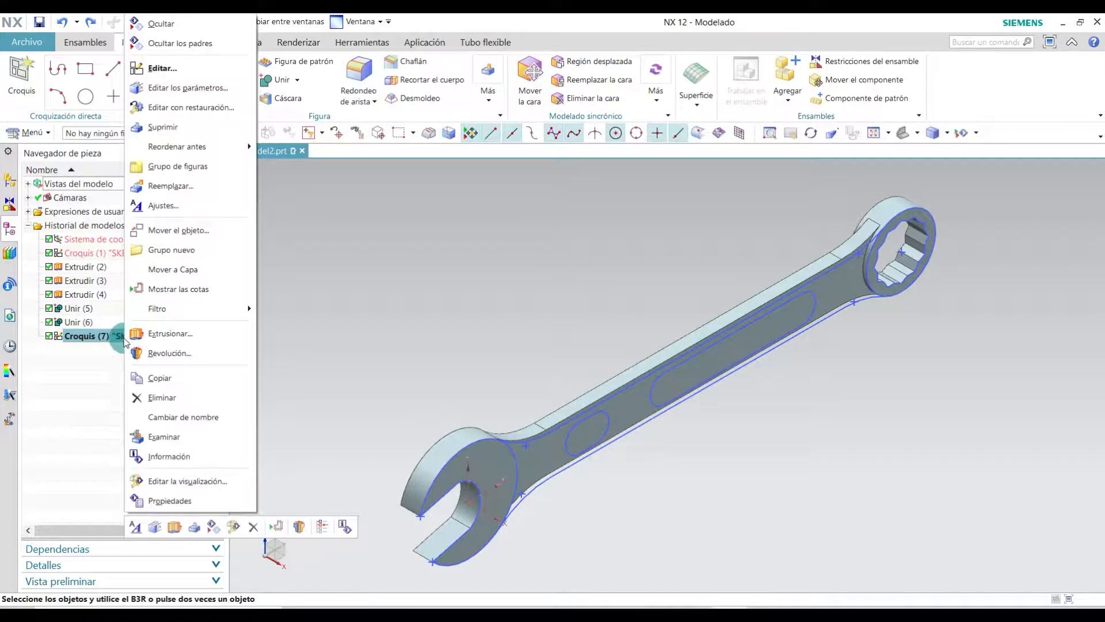
pyautogui.click(148, 334)
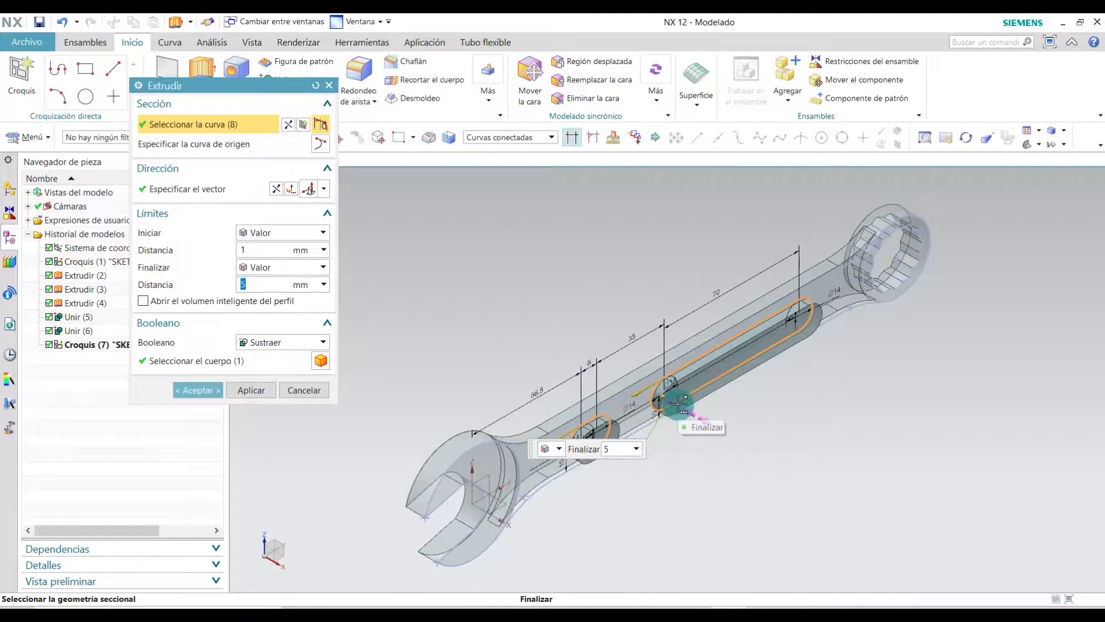
pyautogui.doubleClick(678, 403)
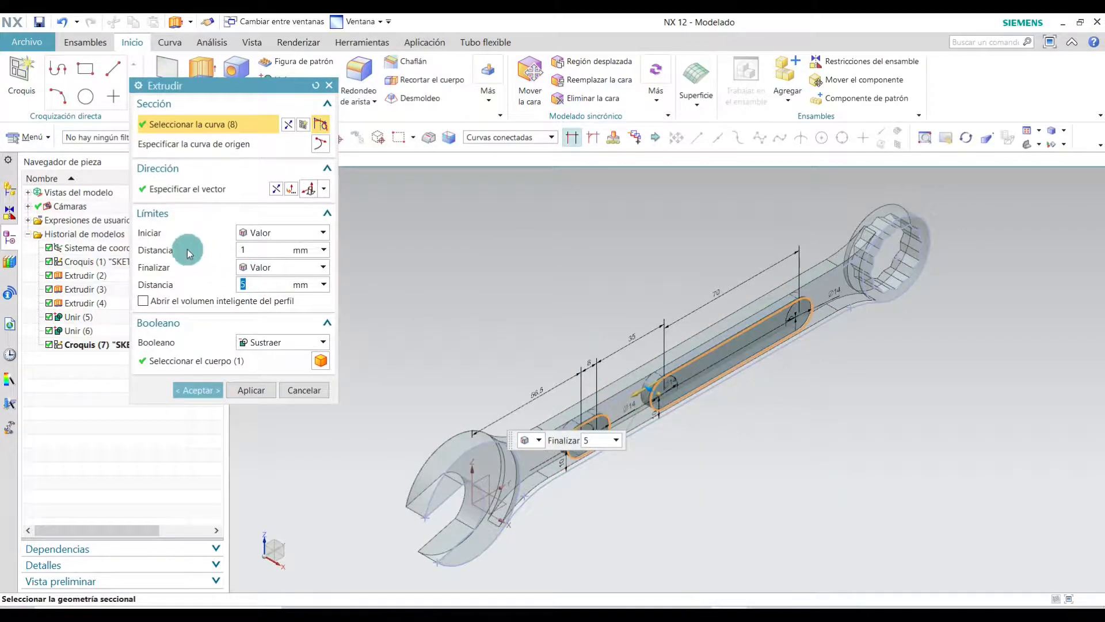
pyautogui.click(277, 252)
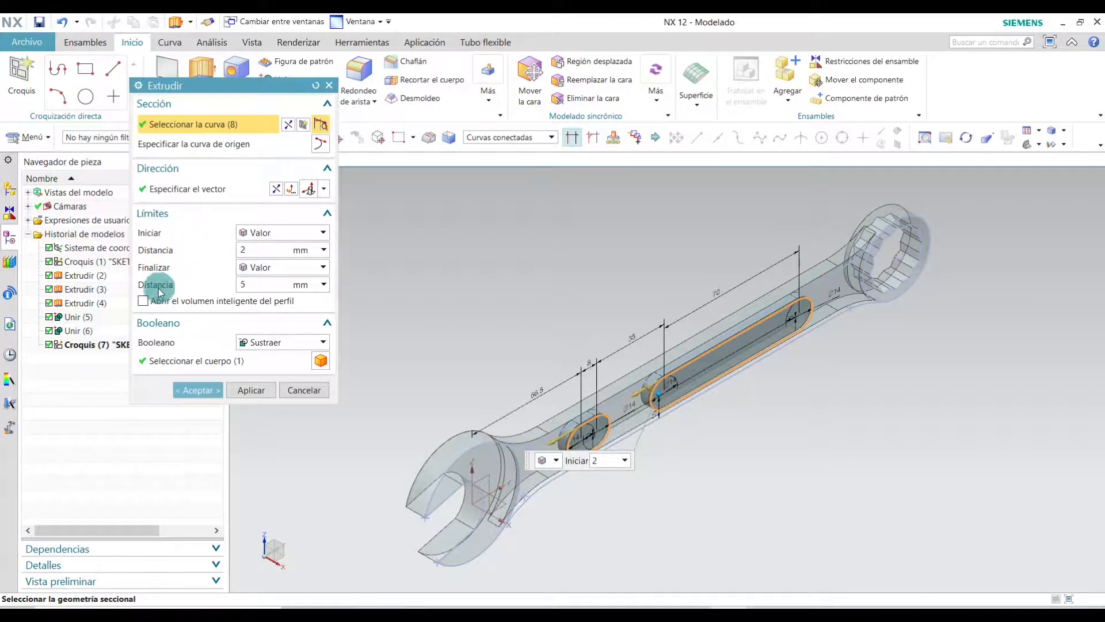
pyautogui.click(254, 288)
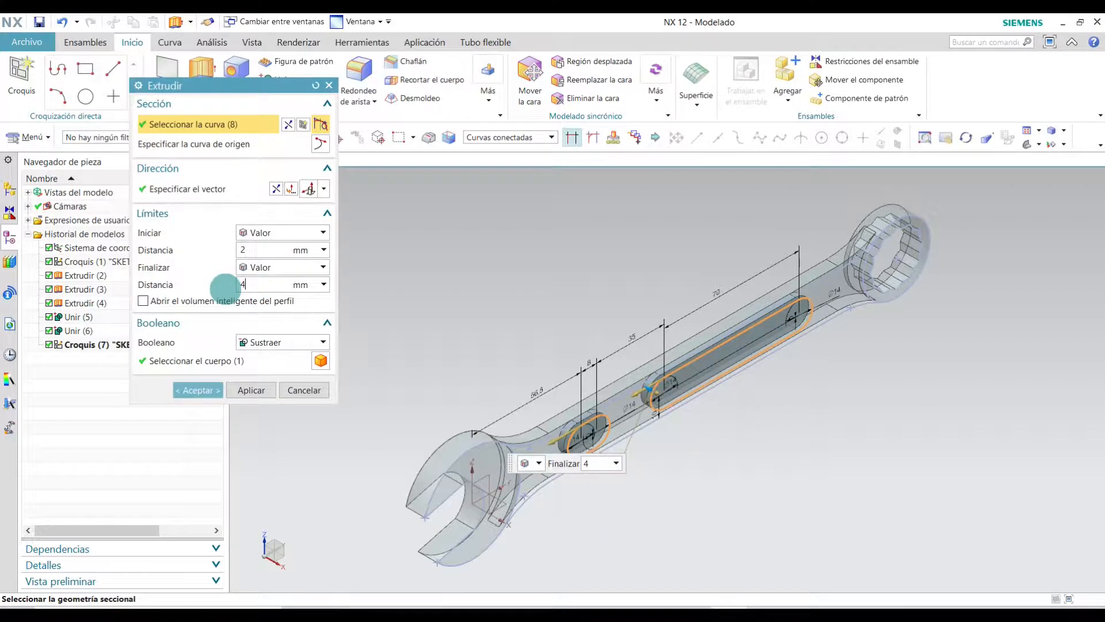
pyautogui.click(262, 343)
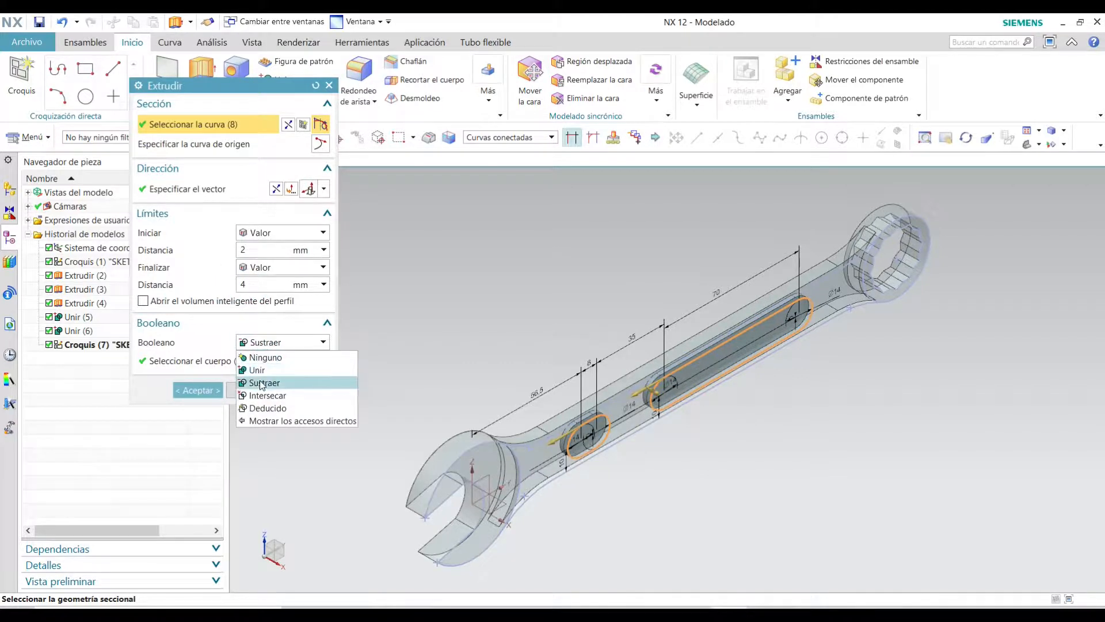
pyautogui.click(302, 383)
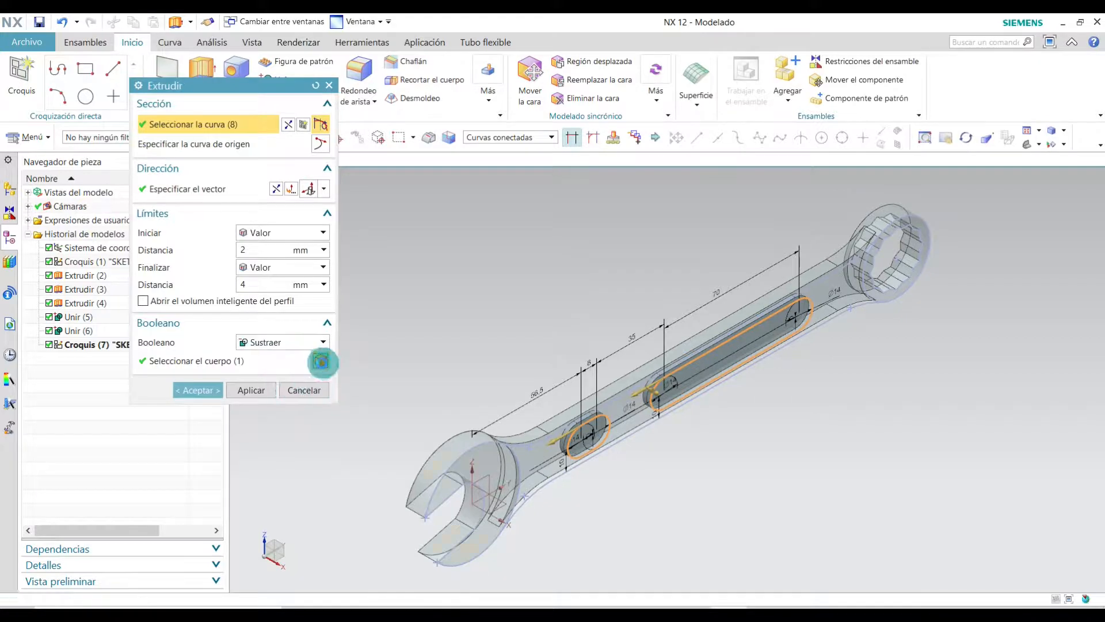
pyautogui.click(321, 361)
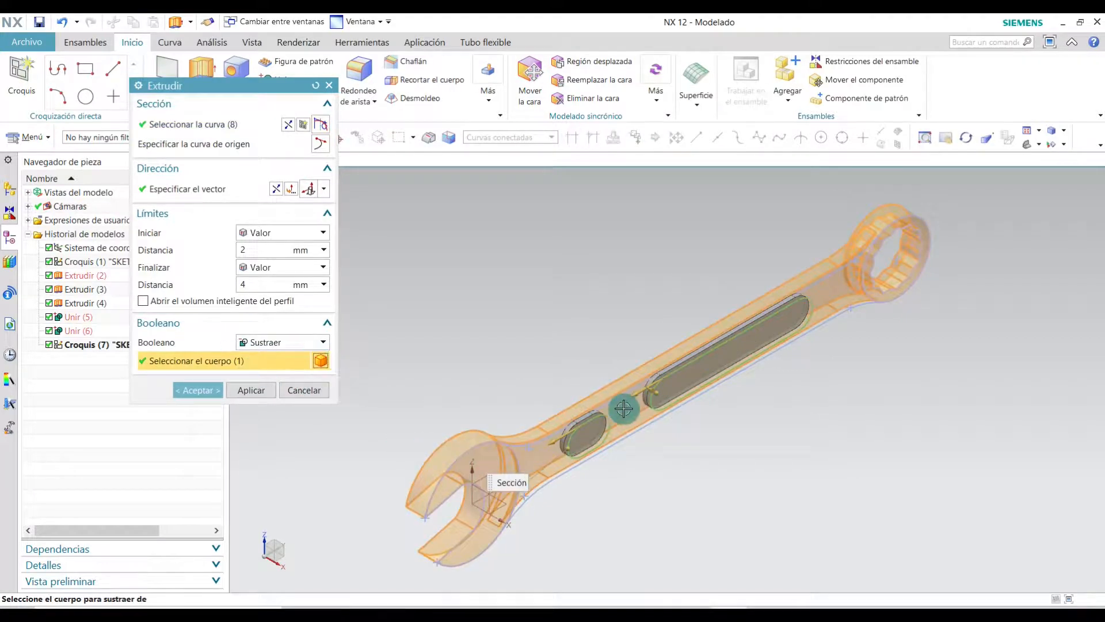
pyautogui.click(192, 392)
# Start a text curve of the on-face type and choose the floor of the small recess as its placement face.
pyautogui.moveTo(624, 439); pyautogui.dragTo(560, 409, button='middle')
pyautogui.scroll(3, 560, 410)
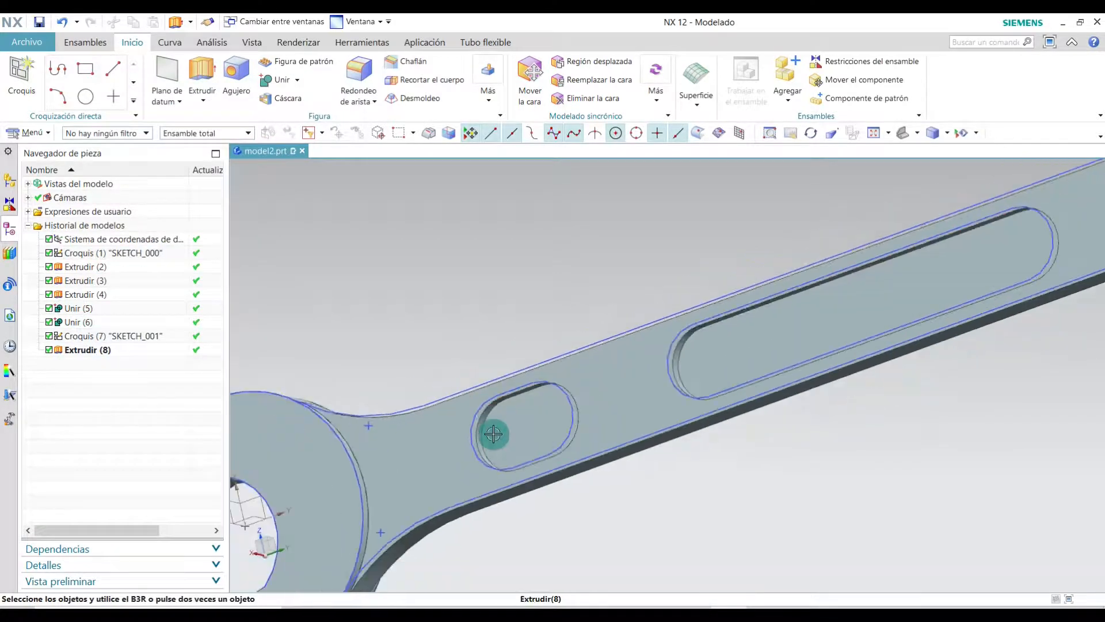
pyautogui.moveTo(619, 538); pyautogui.dragTo(745, 447, button='middle')
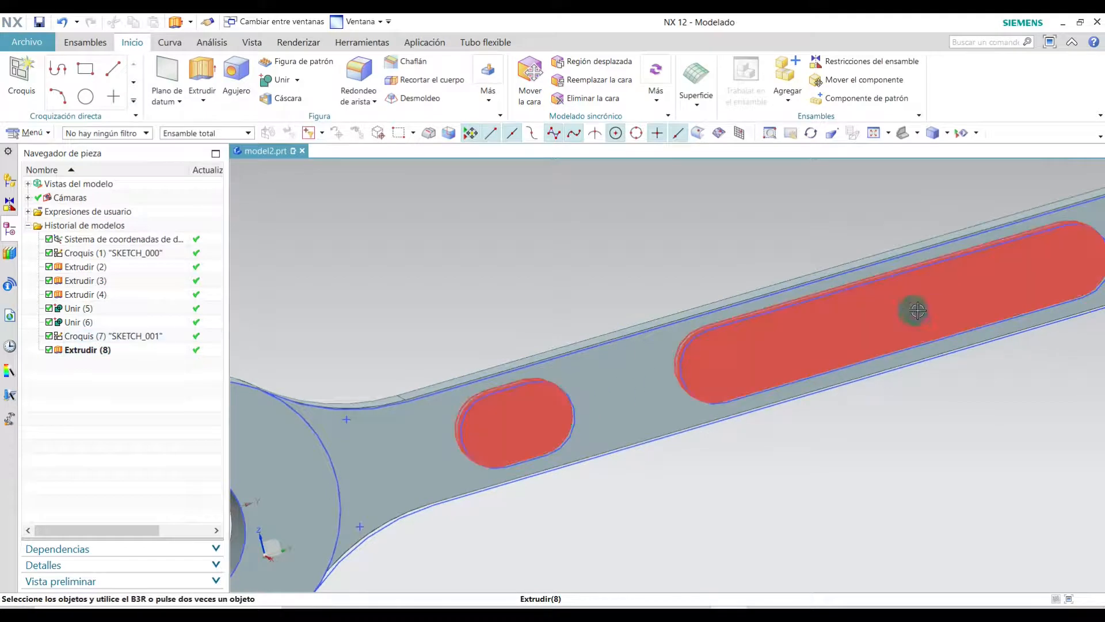
pyautogui.click(905, 135)
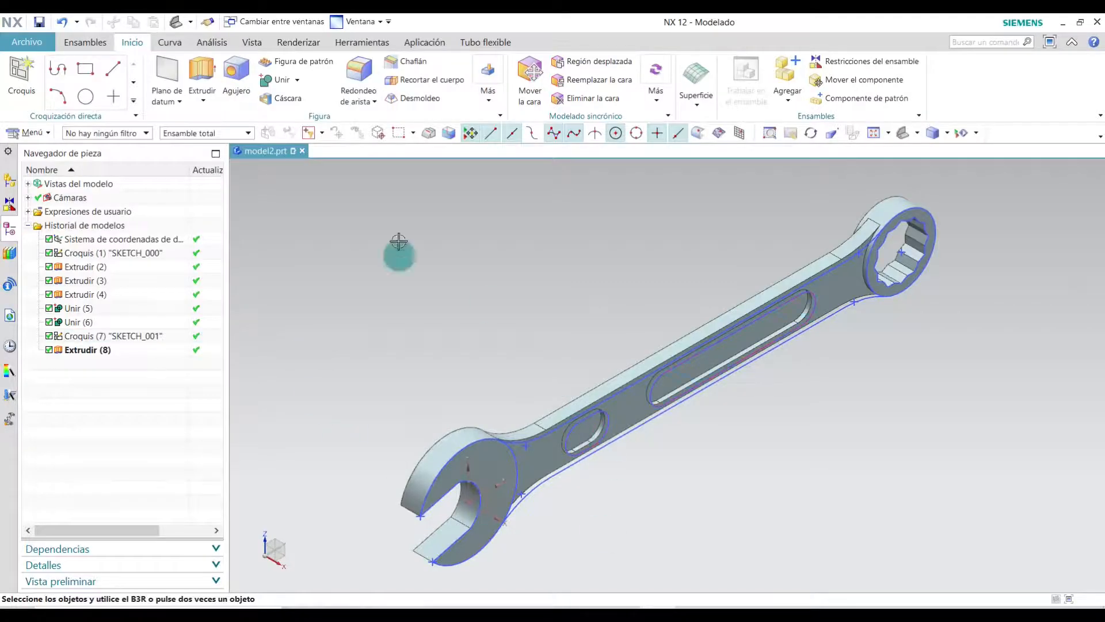
pyautogui.click(177, 45)
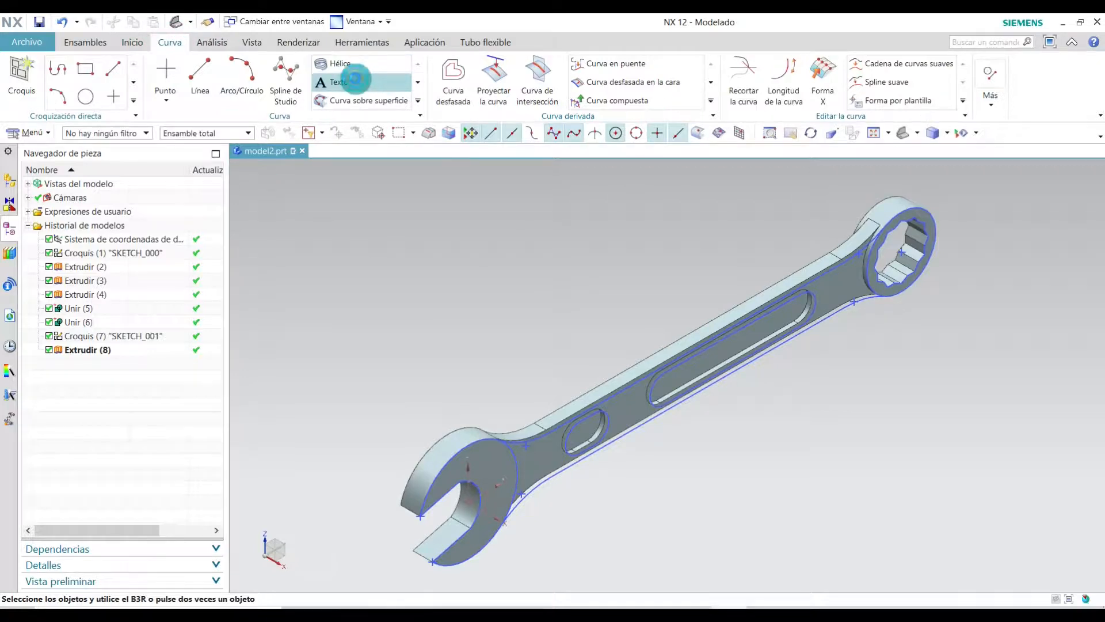
pyautogui.click(355, 80)
pyautogui.click(194, 150)
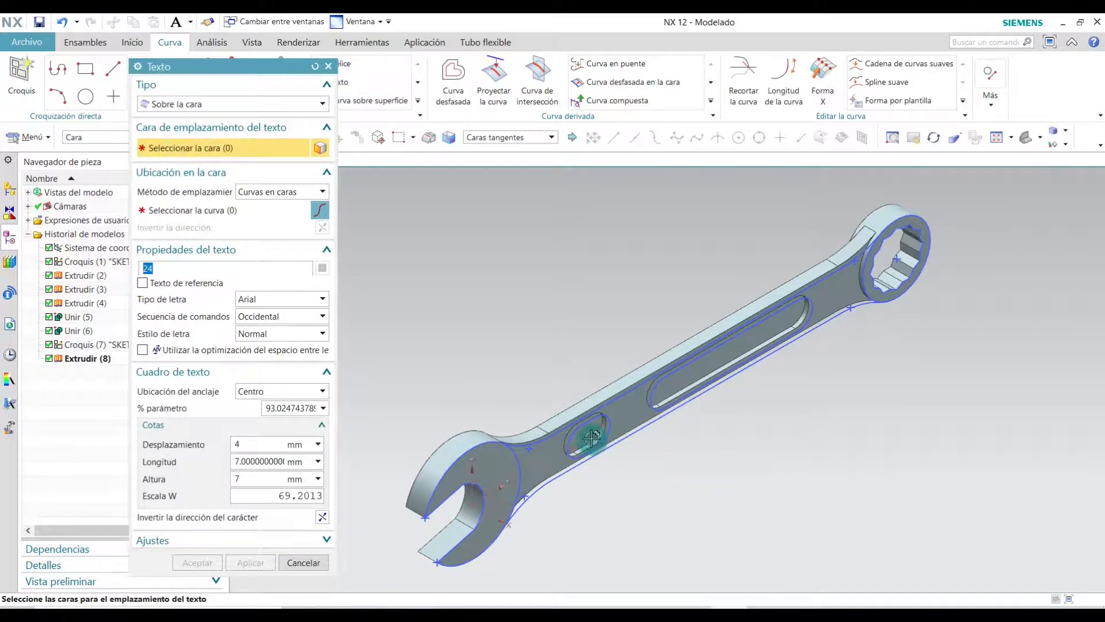
pyautogui.scroll(5, 592, 438)
pyautogui.click(580, 408)
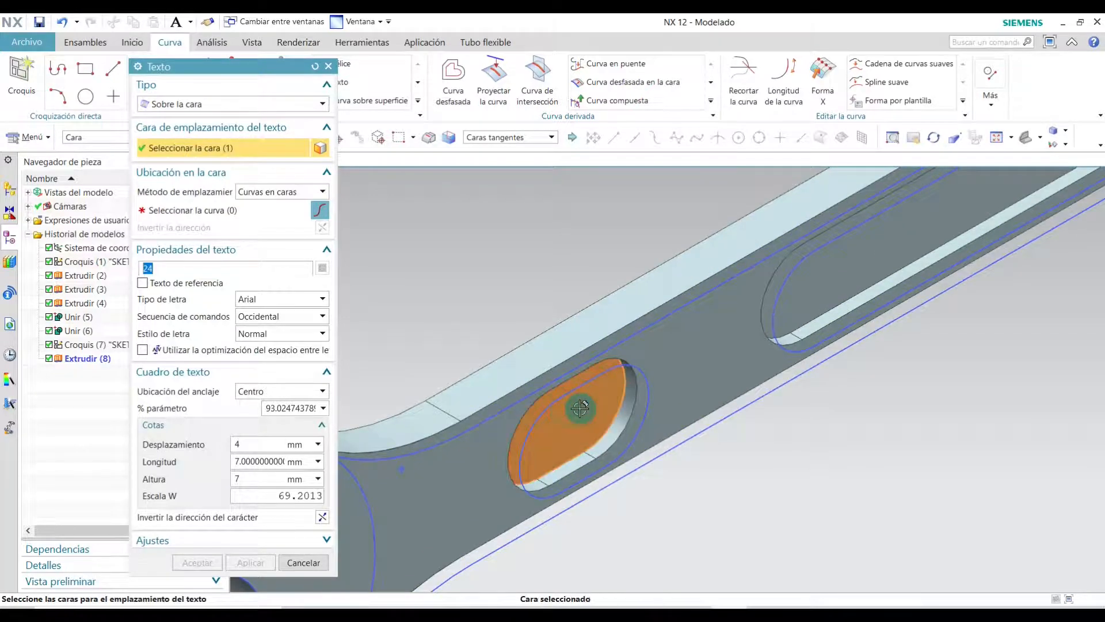
# Choose the tangent edge loop around the rim of the small recess as the path for the text 24.
pyautogui.click(224, 211)
pyautogui.click(210, 214)
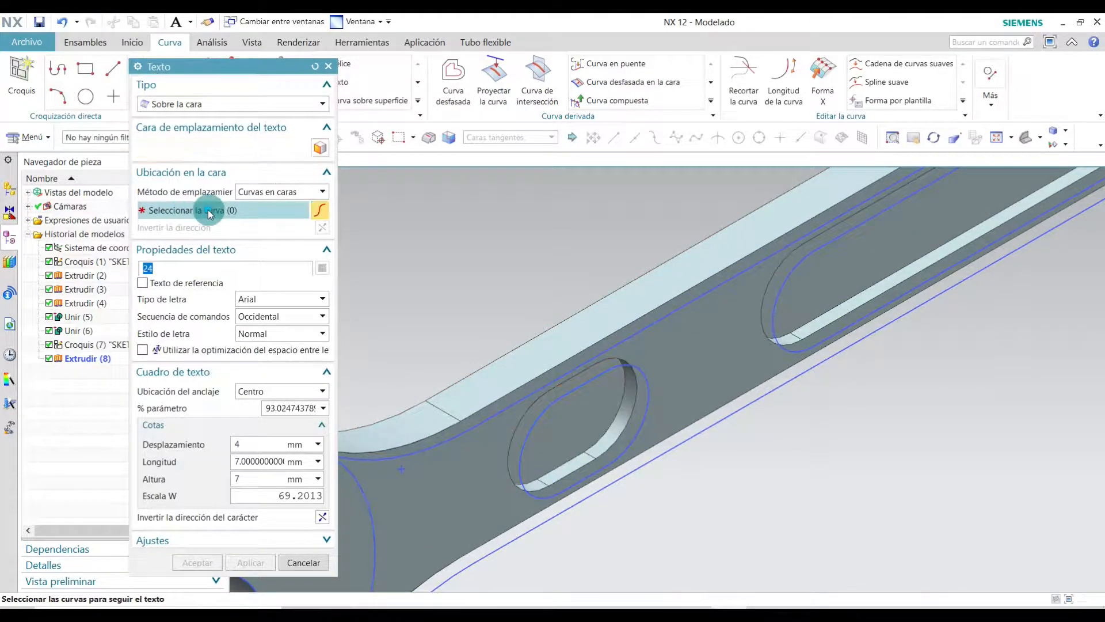
pyautogui.scroll(3, 575, 444)
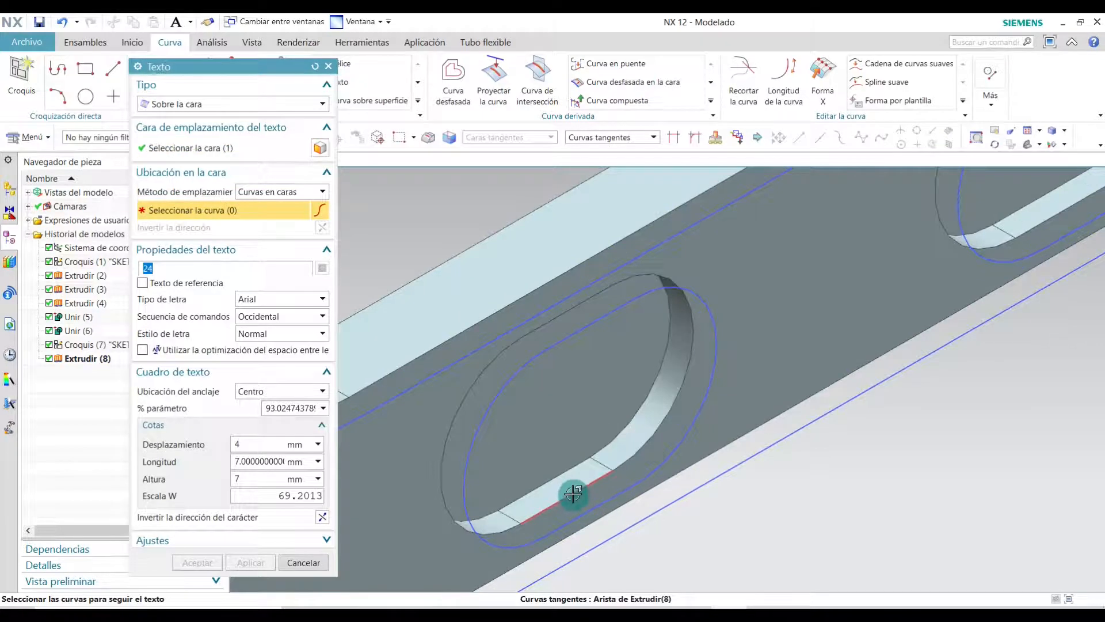
pyautogui.click(575, 493)
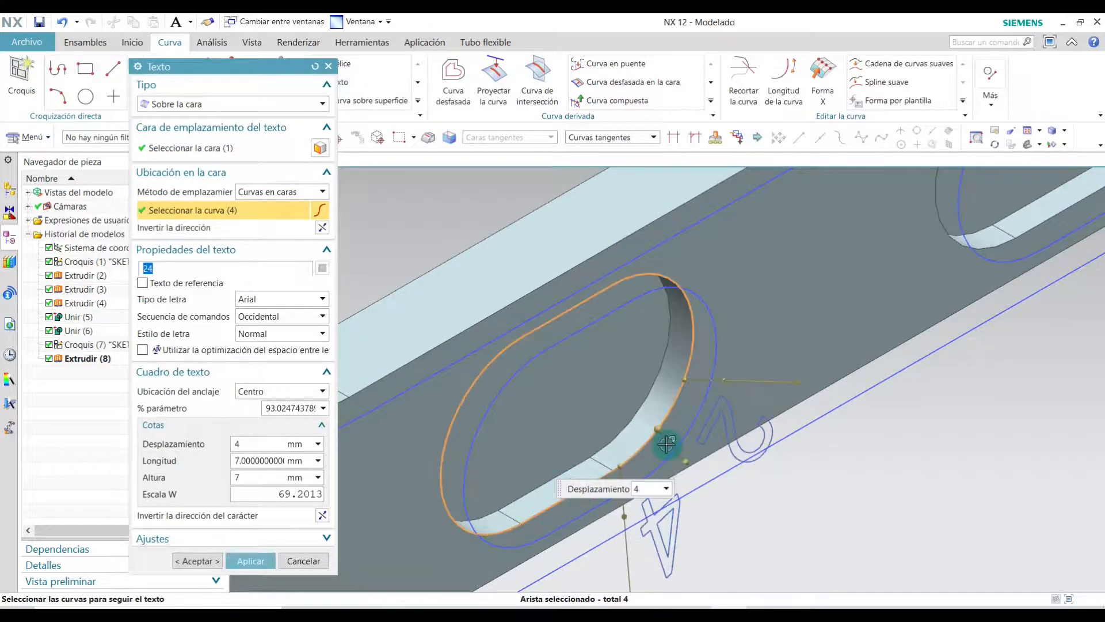
# Reverse the text direction and slide its anchor to the middle of the recess's straight lower edge, placing 24 upright inside the recess.
pyautogui.moveTo(663, 431); pyautogui.dragTo(577, 496)
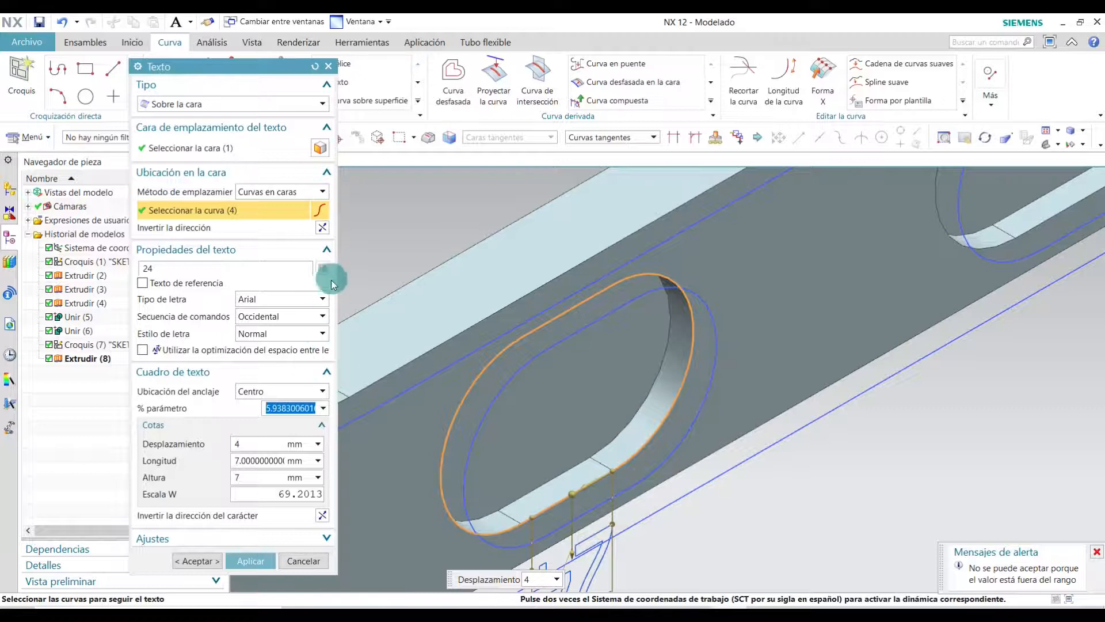
pyautogui.click(322, 229)
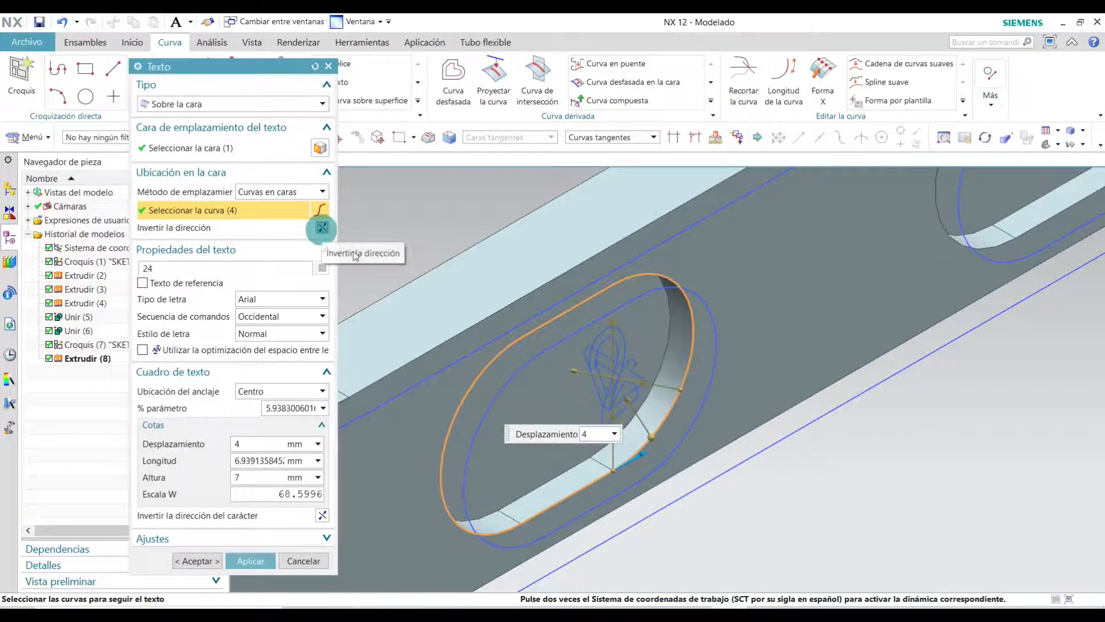
pyautogui.moveTo(653, 435); pyautogui.dragTo(569, 495)
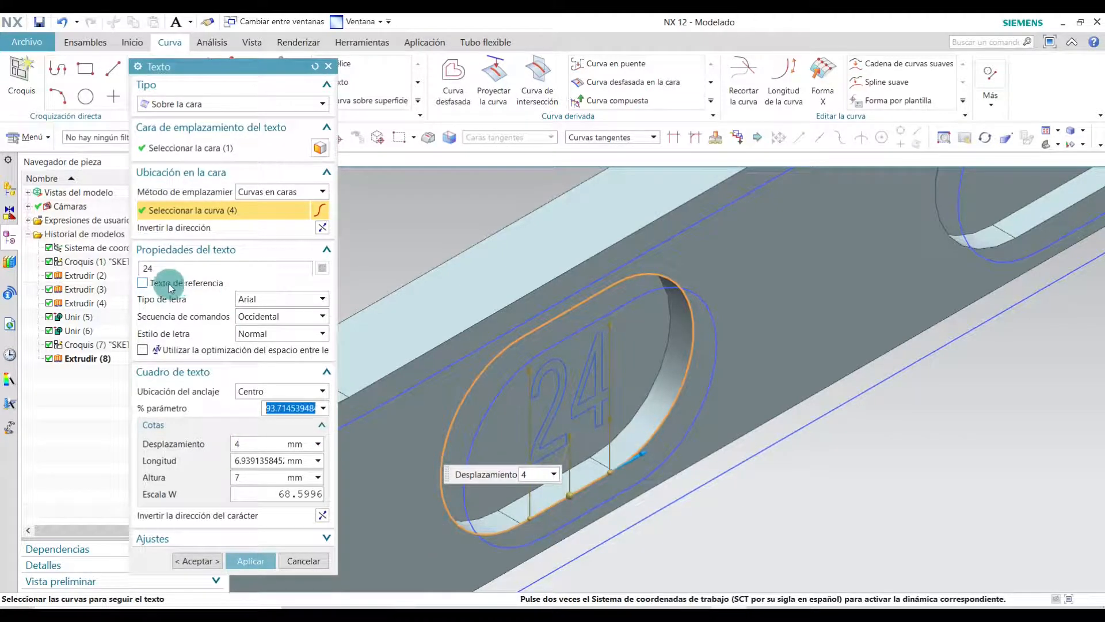
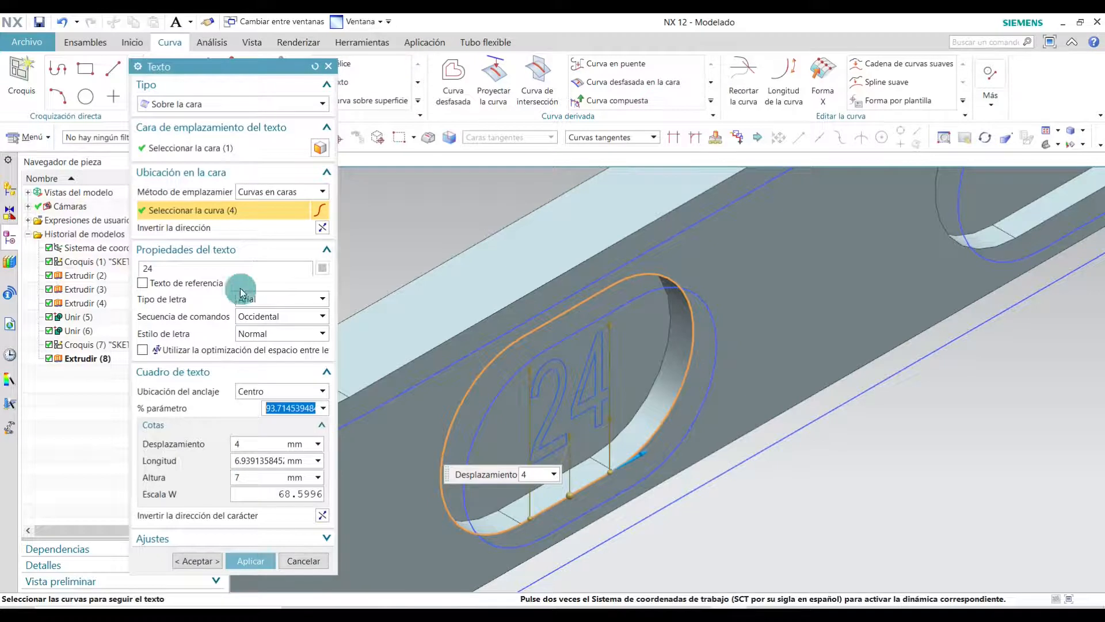
# Try an offset of 8 mm for the text 24, and restore the offset to 4 mm.
pyautogui.click(244, 444)
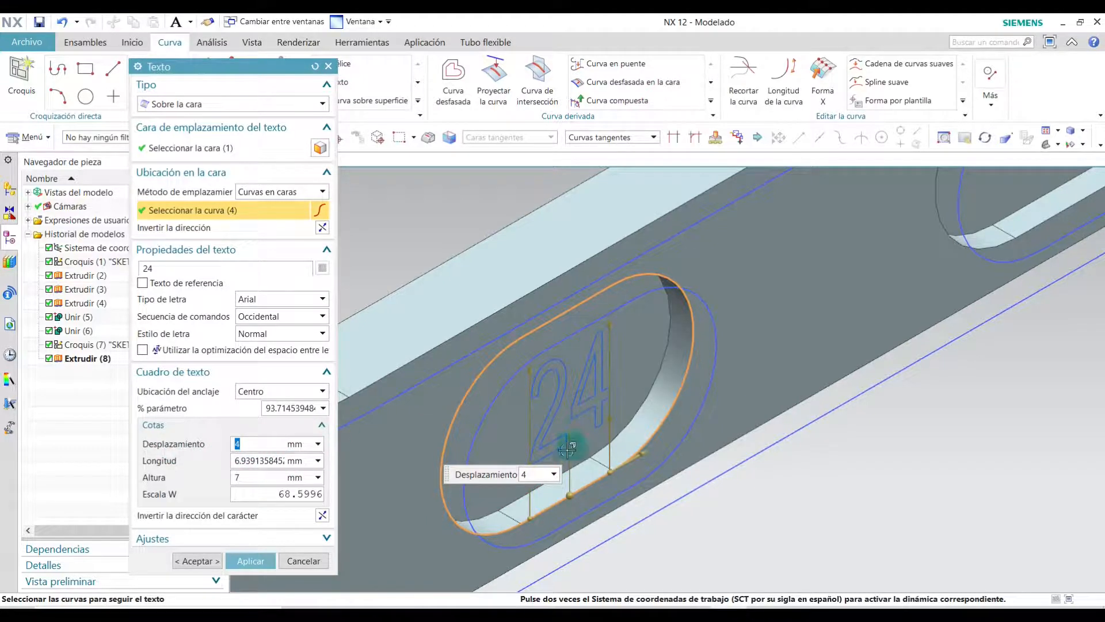
pyautogui.write('8')
pyautogui.press('Return')
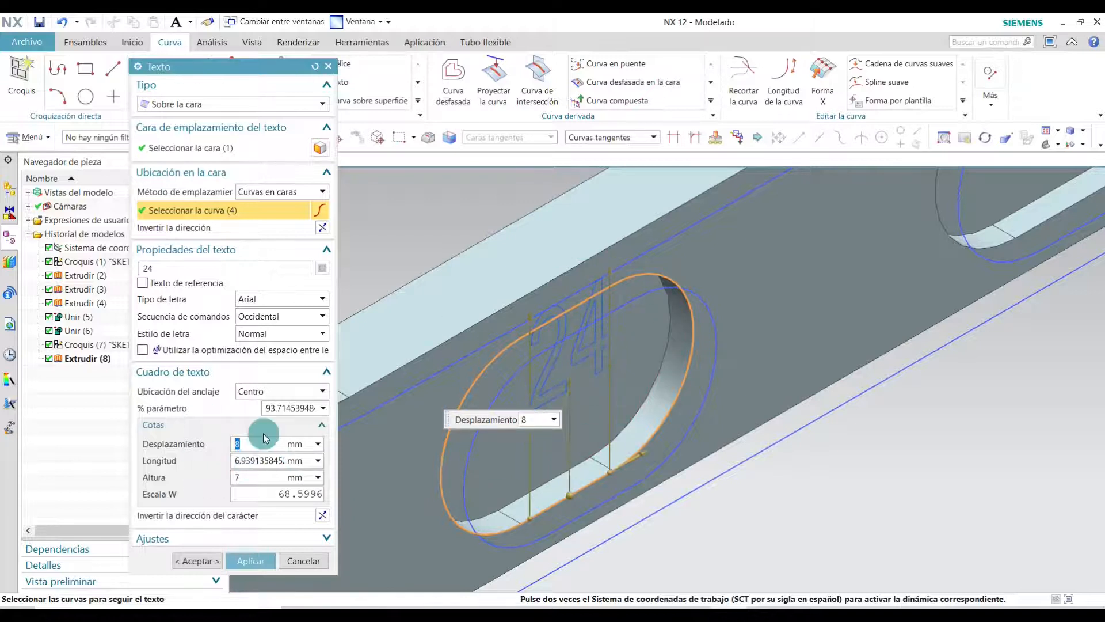
pyautogui.write('4')
pyautogui.press('Return')
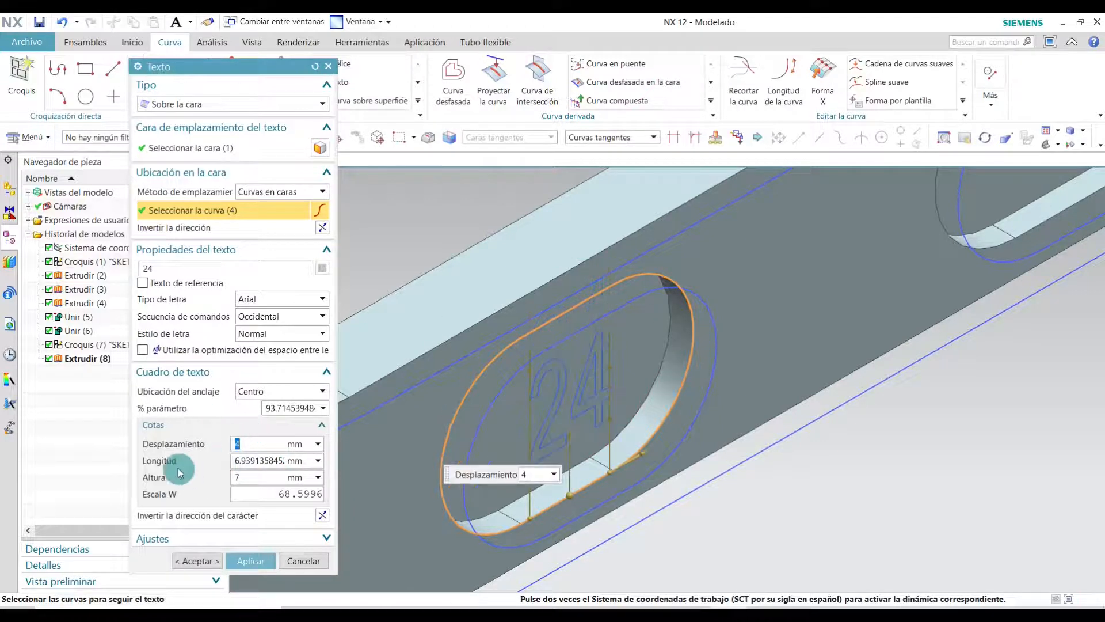
# Set the text 24's length to 7 mm and height to 8 mm, and create the text.
pyautogui.moveTo(239, 461); pyautogui.dragTo(291, 465)
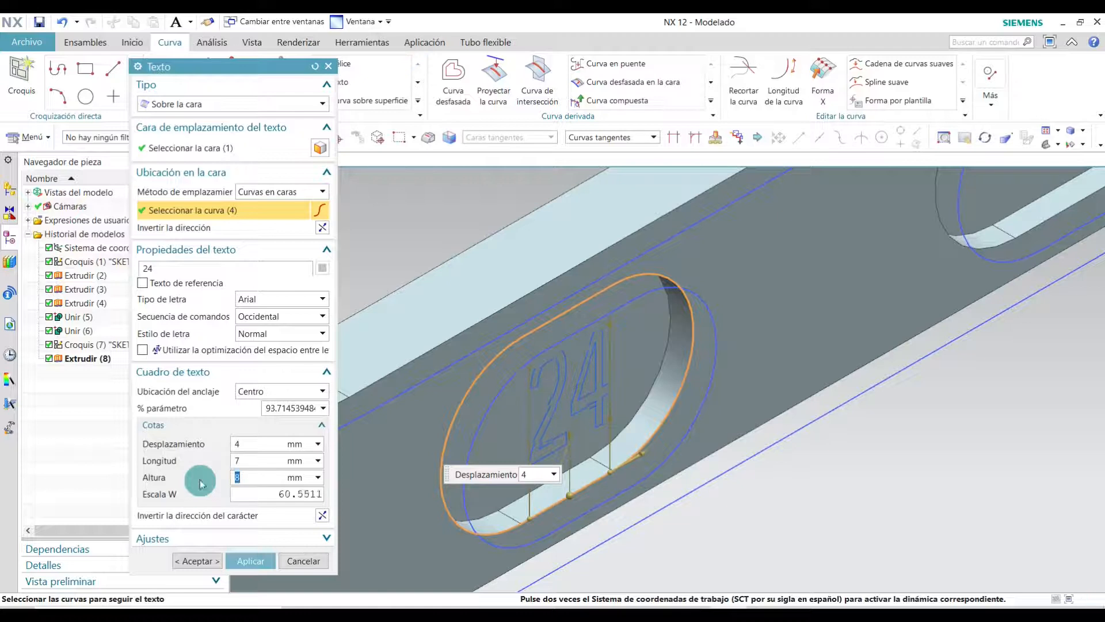
pyautogui.click(198, 560)
pyautogui.scroll(-3, 722, 488)
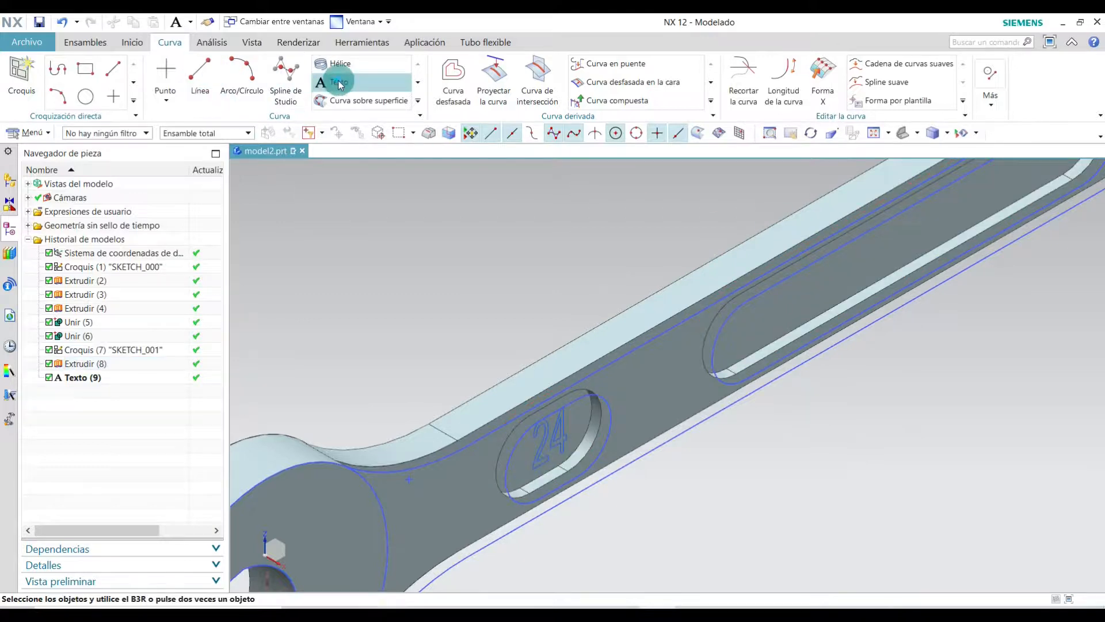
# Start a second on-face text curve and choose the floor of the long recess as its placement face.
pyautogui.click(337, 81)
pyautogui.scroll(-3, 354, 387)
pyautogui.scroll(2, 625, 307)
pyautogui.click(182, 149)
pyautogui.click(623, 326)
# Choose the tangent edge loop around the rim of the long recess as the path for the new text.
pyautogui.click(180, 212)
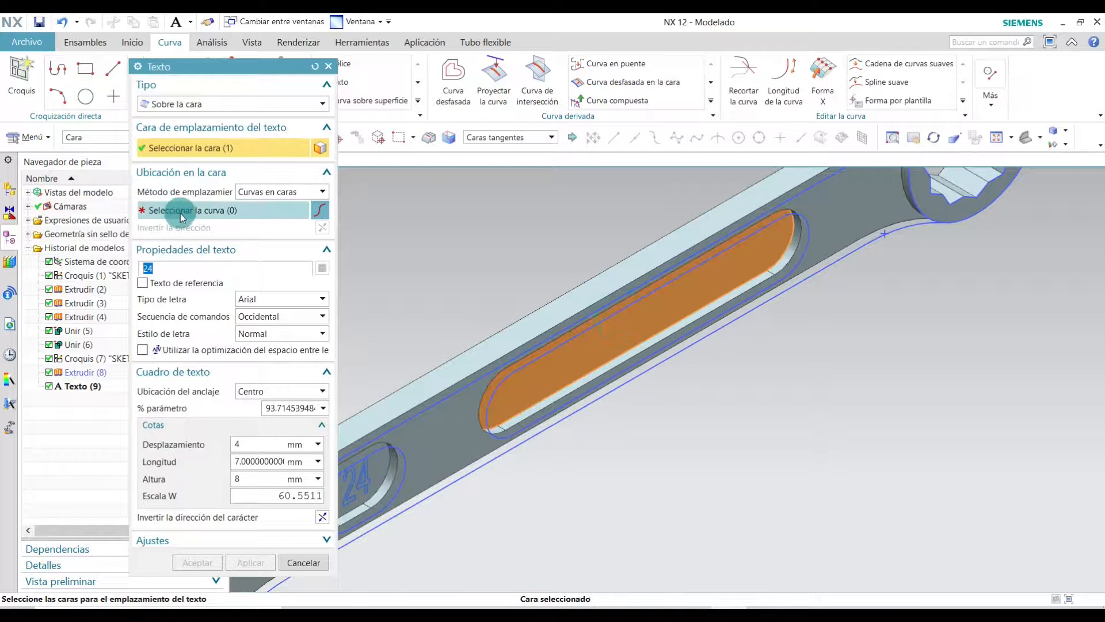
pyautogui.scroll(5, 472, 313)
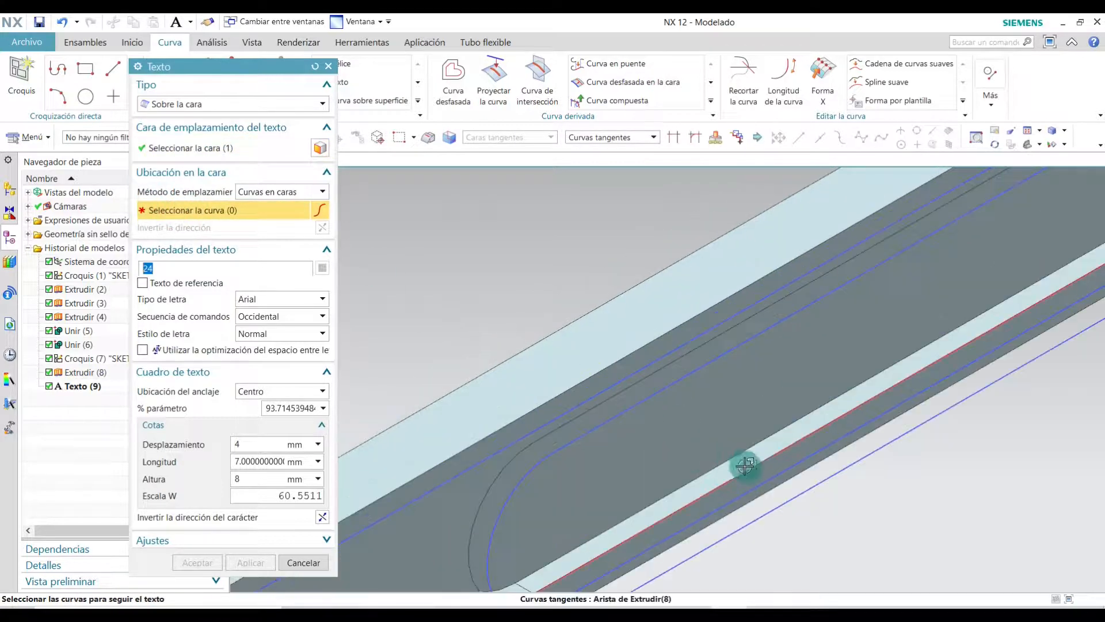
pyautogui.click(748, 468)
pyautogui.scroll(-3, 653, 464)
pyautogui.scroll(3, 575, 484)
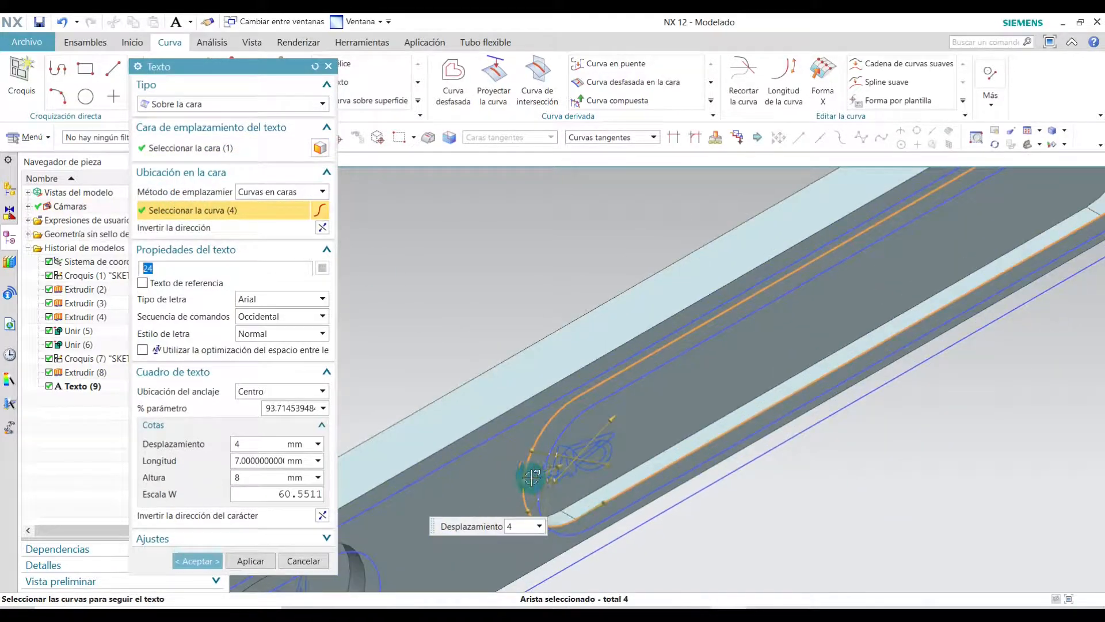
# Slide the text anchor along the loop to near the middle of the long recess's straight lower edge.
pyautogui.moveTo(524, 478); pyautogui.dragTo(824, 375)
pyautogui.scroll(-3, 710, 526)
pyautogui.scroll(3, 698, 486)
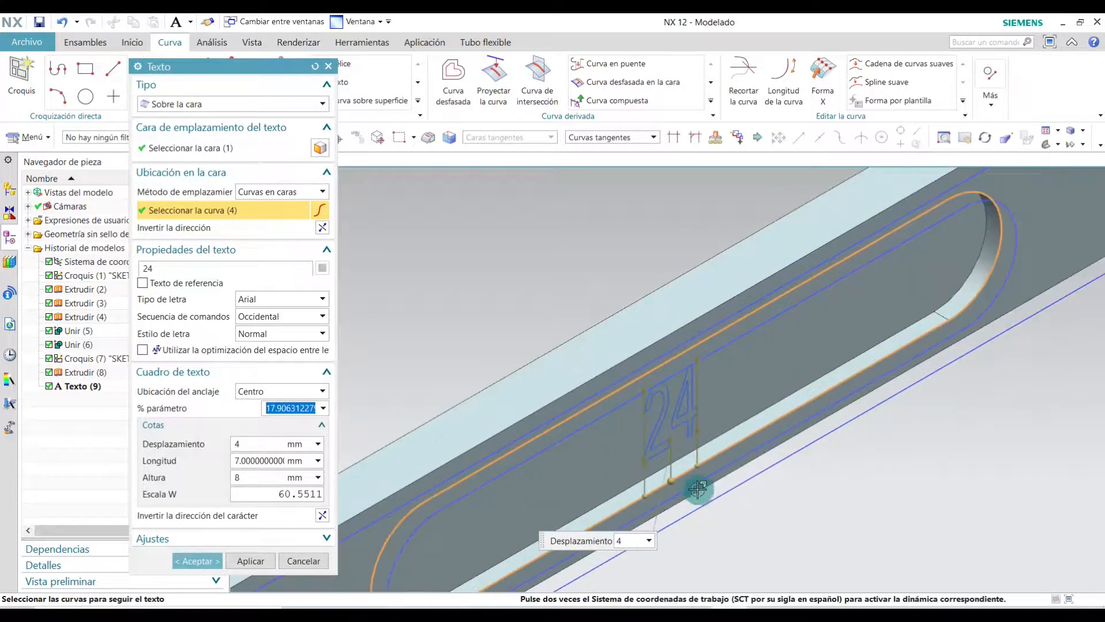
pyautogui.moveTo(675, 481); pyautogui.dragTo(711, 460)
pyautogui.scroll(-3, 716, 457)
# Change the wording of the long recess's text to "Llave Fija Combinada".
pyautogui.click(167, 267)
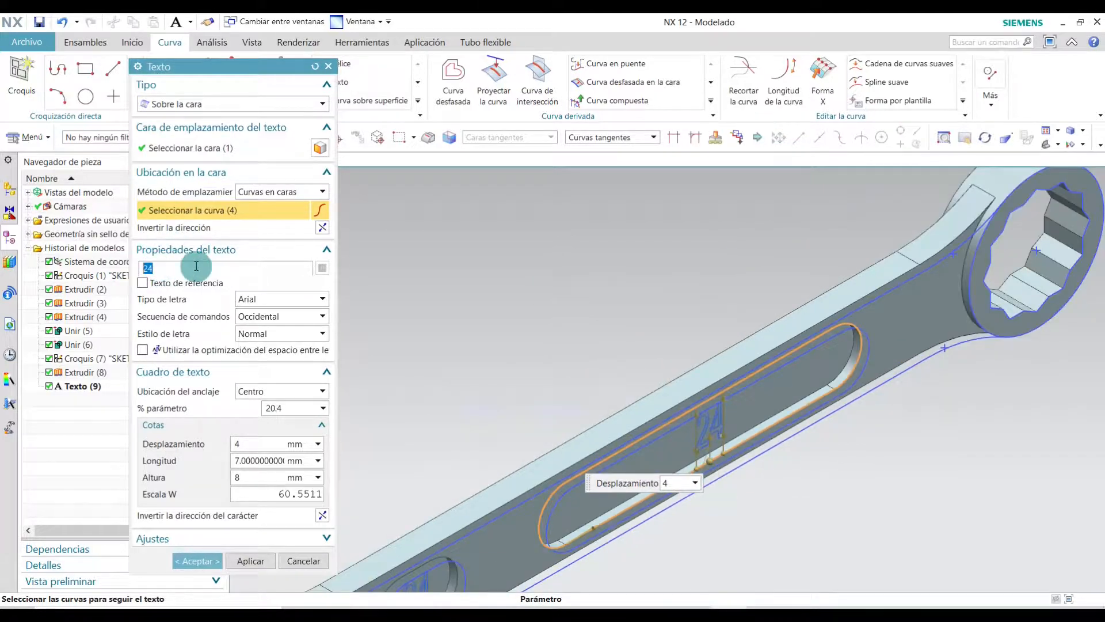
pyautogui.write('Lav')
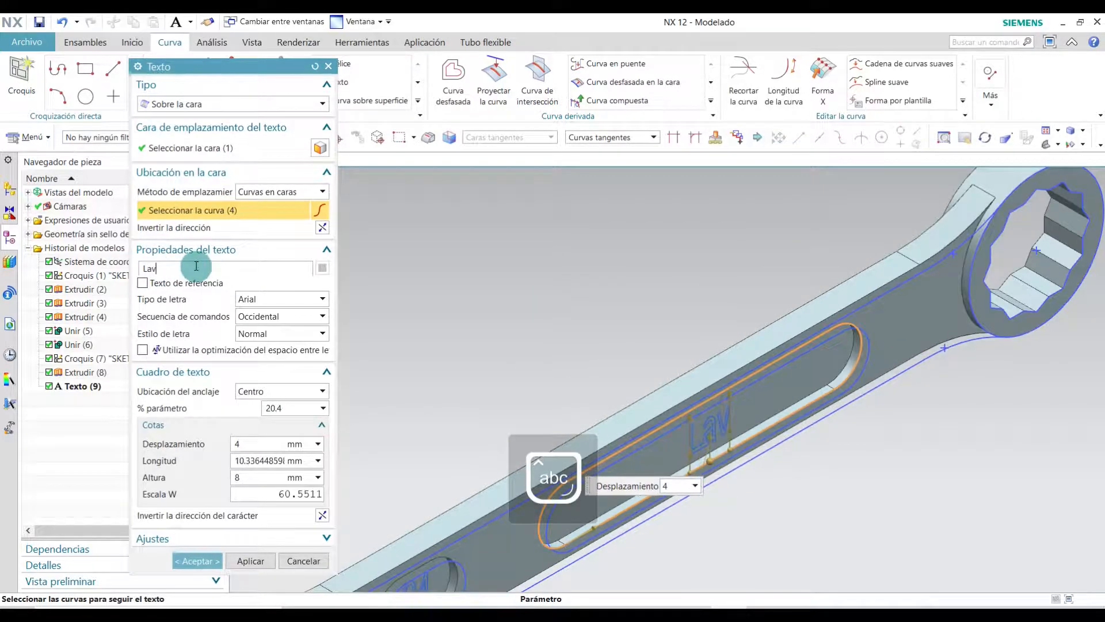
pyautogui.write('lave ')
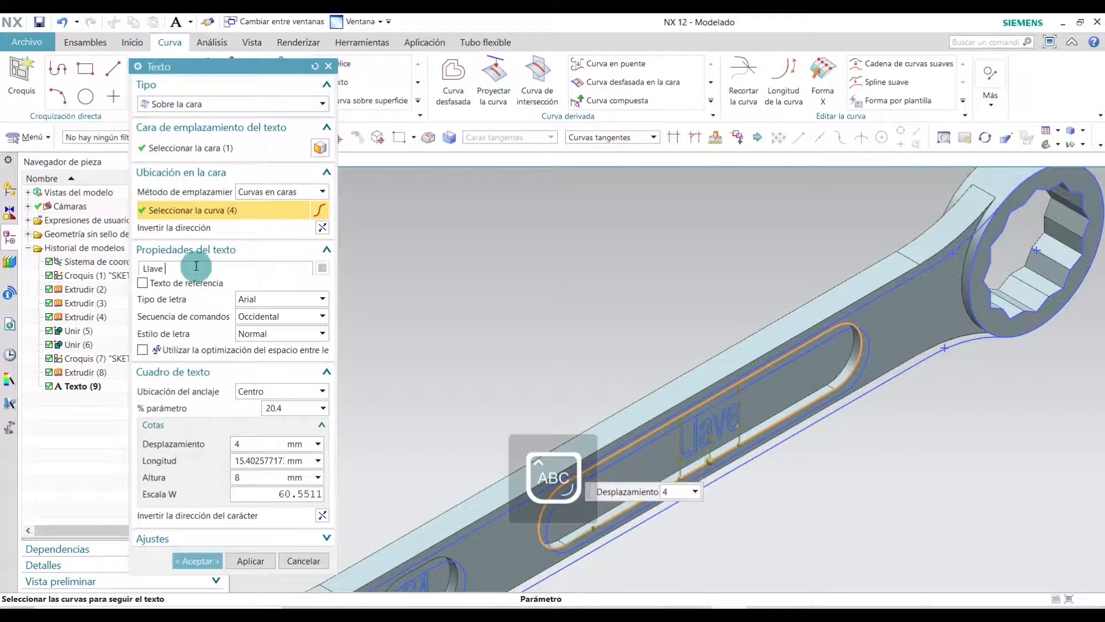
pyautogui.write('Fija Combinada')
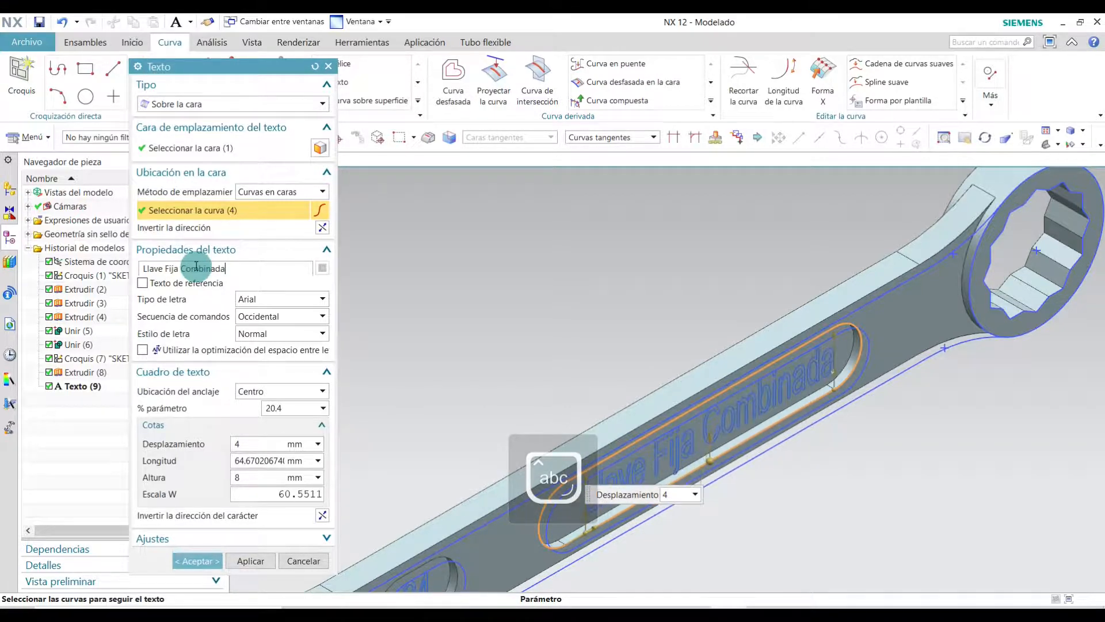
# Shift the anchor slightly toward the open-end side to centre "Llave Fija Combinada" in the recess, and create the text.
pyautogui.scroll(4, 674, 493)
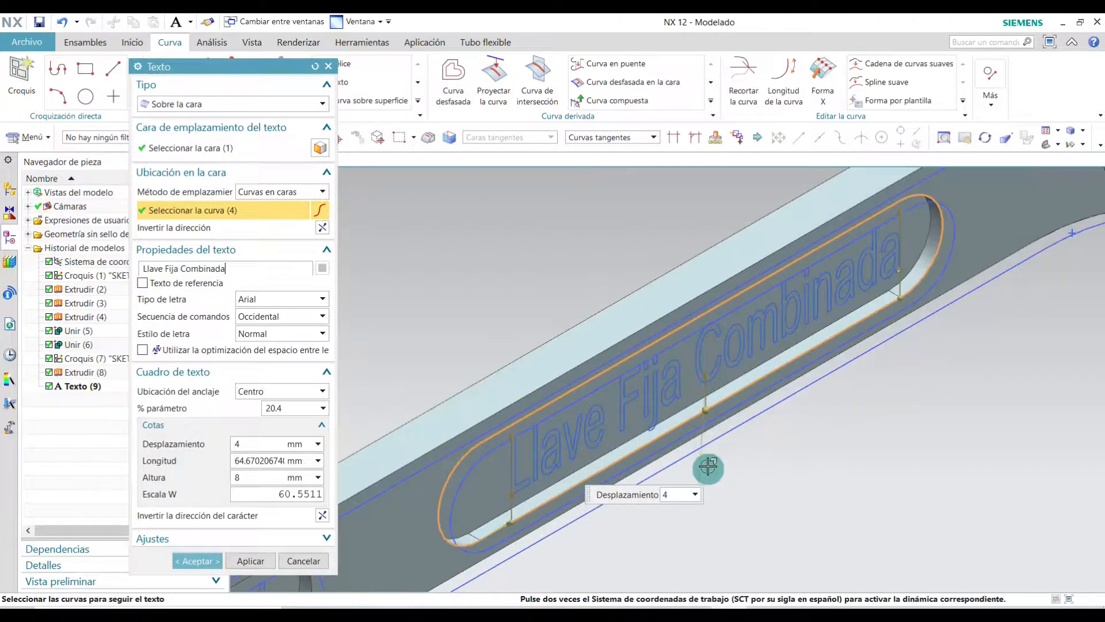
pyautogui.moveTo(711, 410); pyautogui.dragTo(690, 421)
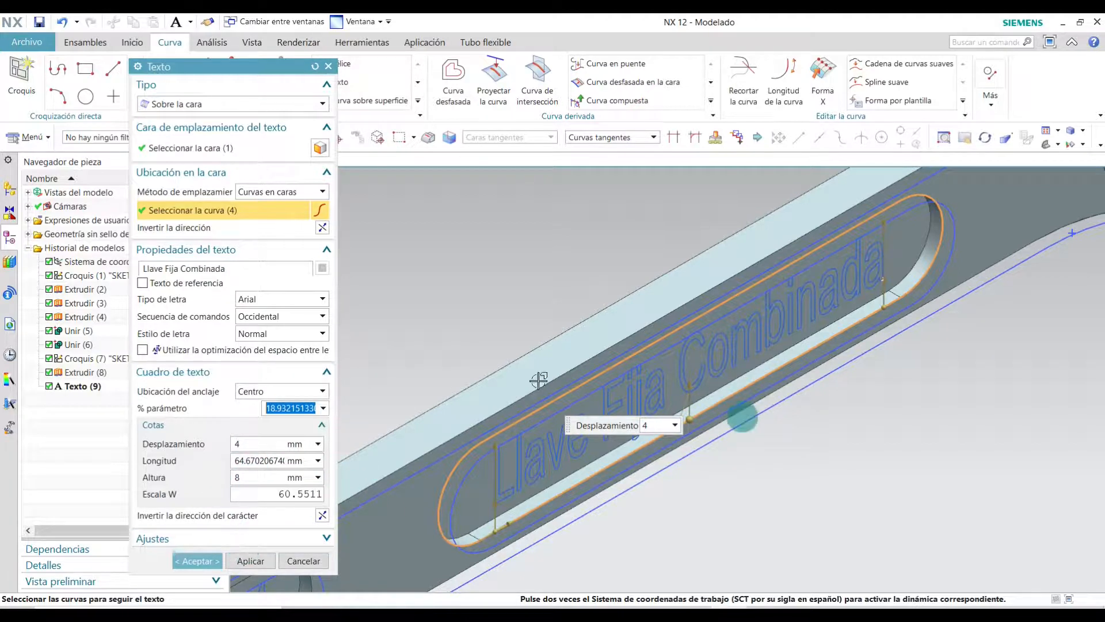
pyautogui.click(197, 561)
pyautogui.scroll(-5, 645, 364)
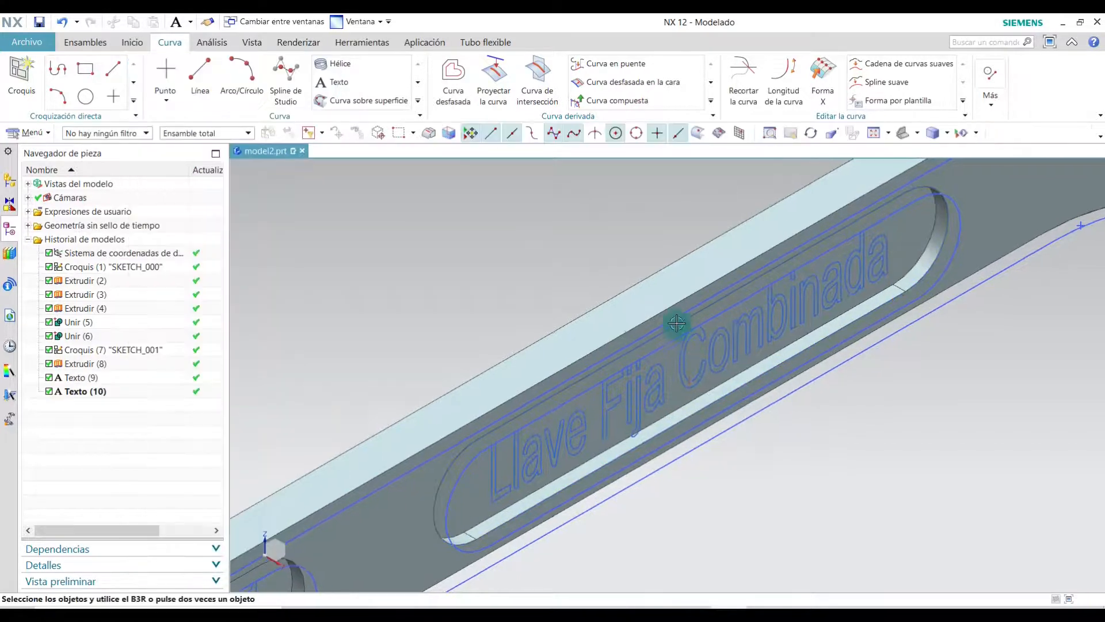
pyautogui.click(909, 135)
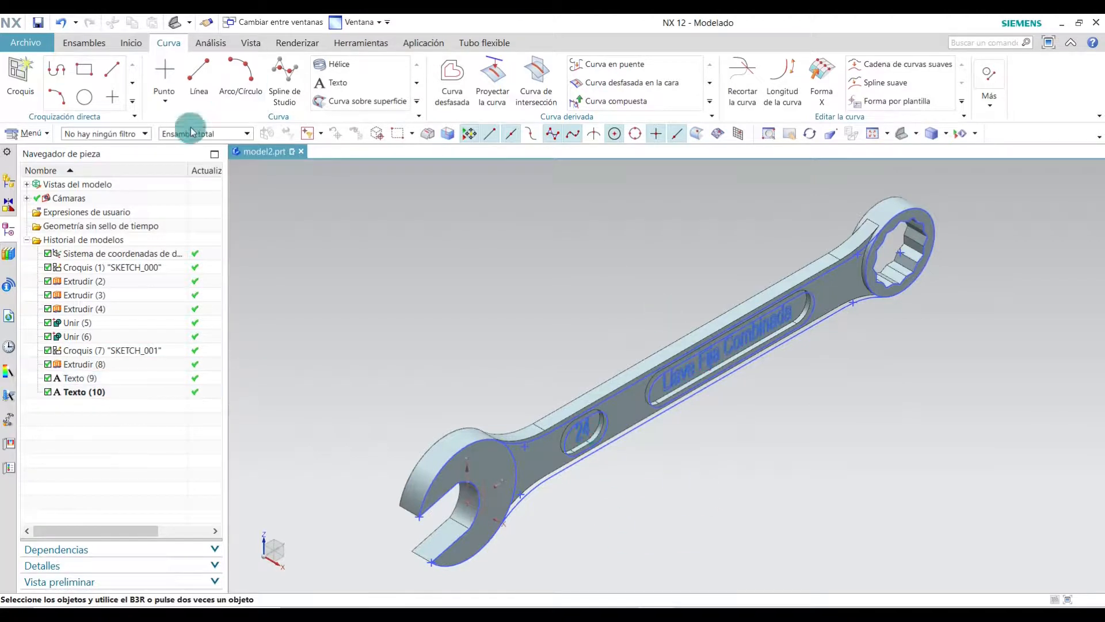
# Start an extrusion and select the outlines of the digits 2 and 4 in the short recess, including the 4's inner triangle.
pyautogui.click(131, 44)
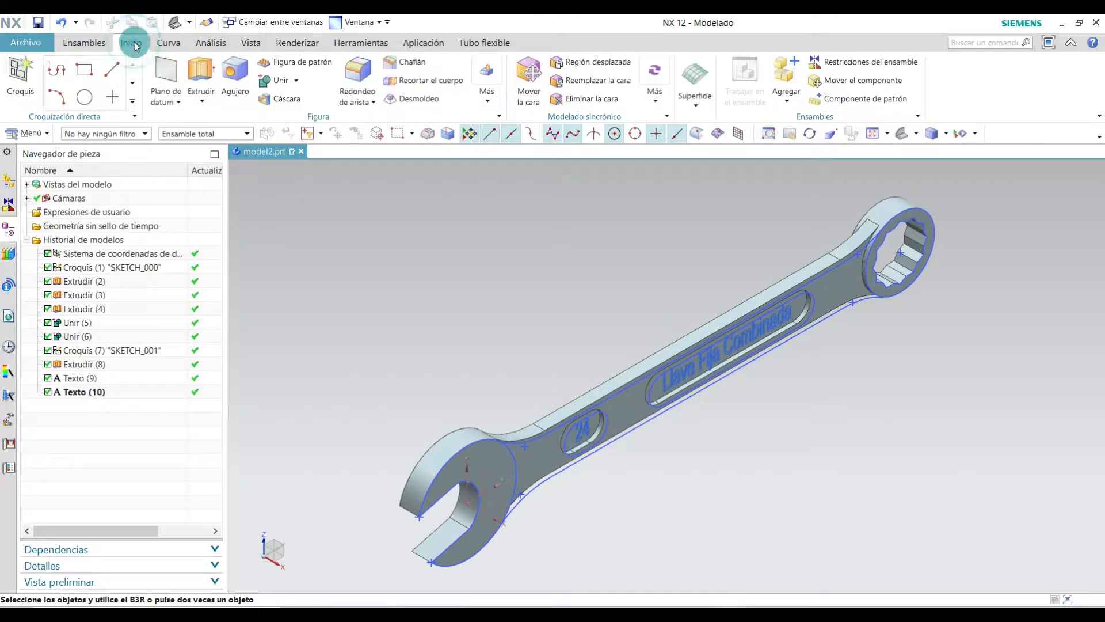
pyautogui.click(197, 72)
pyautogui.scroll(6, 582, 381)
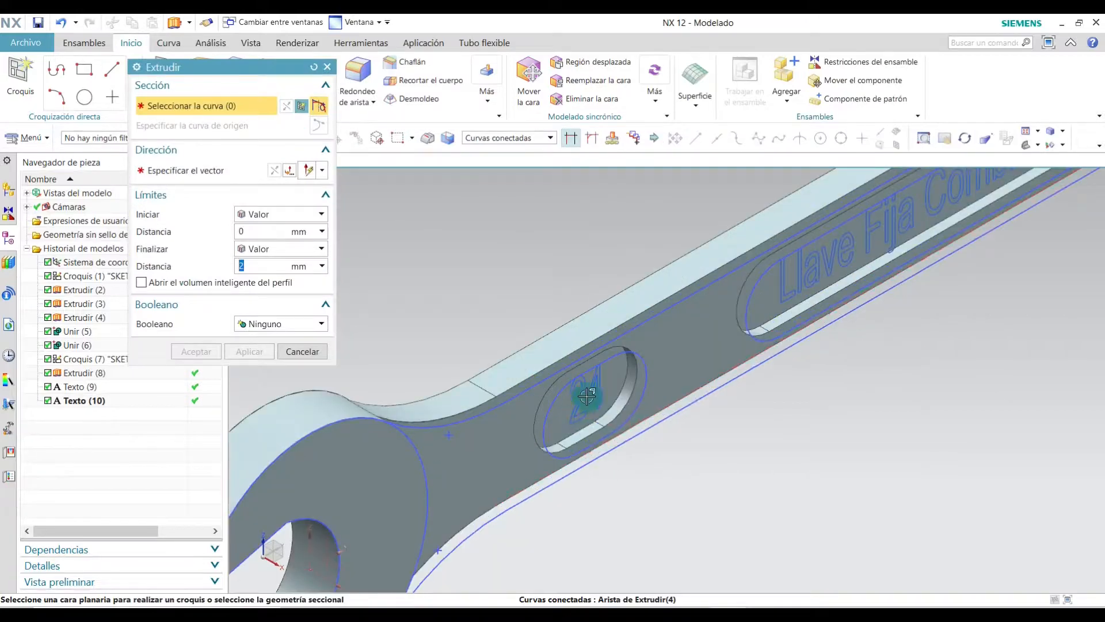
pyautogui.scroll(2, 581, 381)
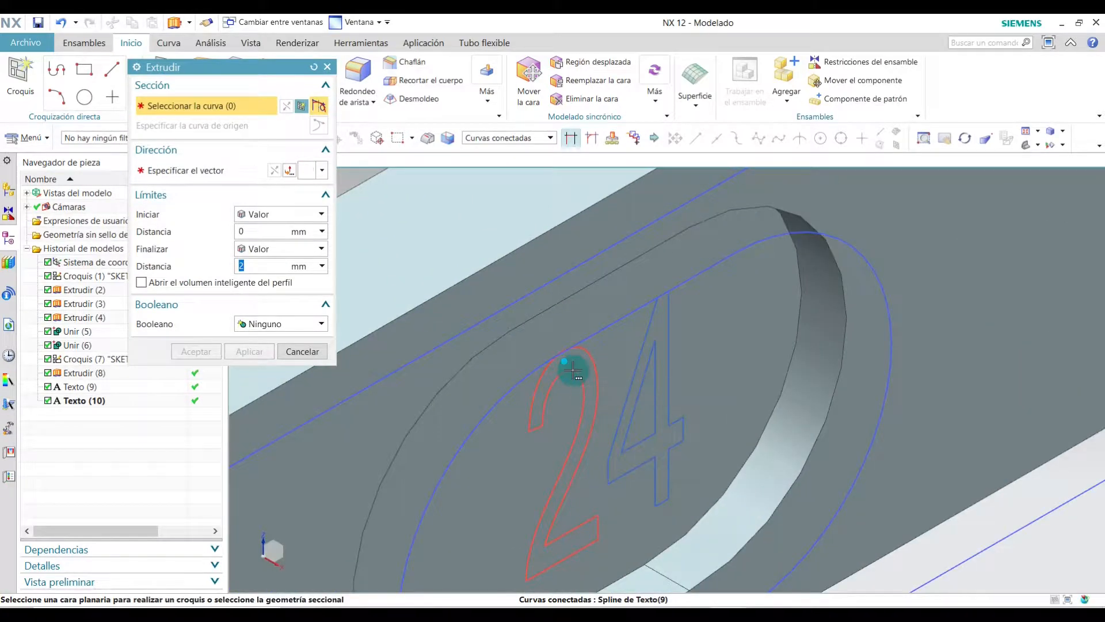
pyautogui.click(572, 370)
pyautogui.click(556, 375)
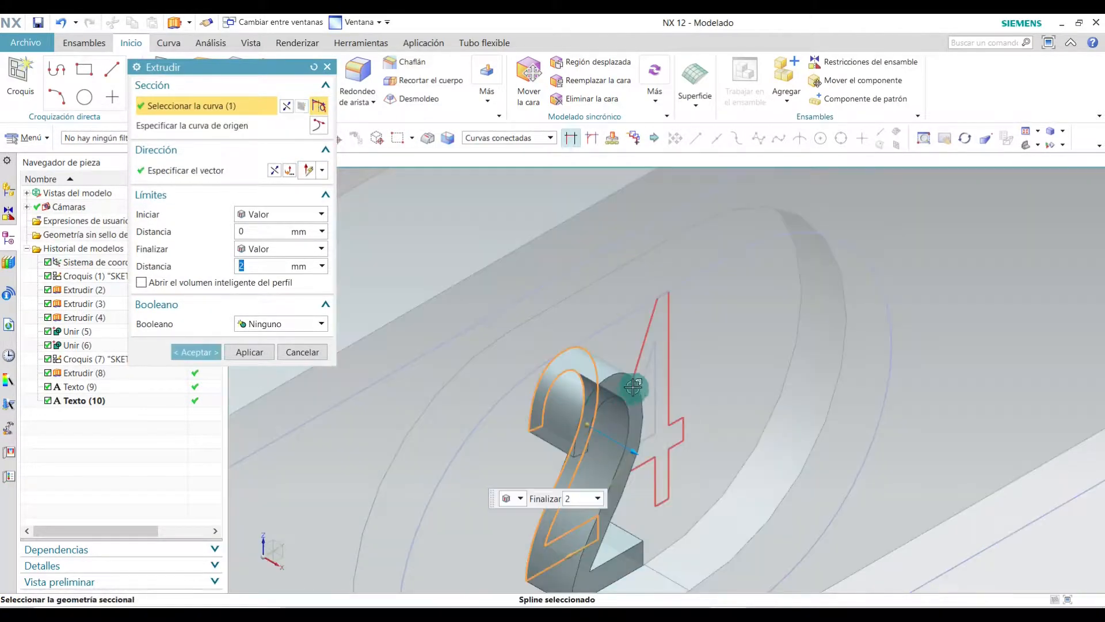
pyautogui.click(641, 375)
pyautogui.click(668, 321)
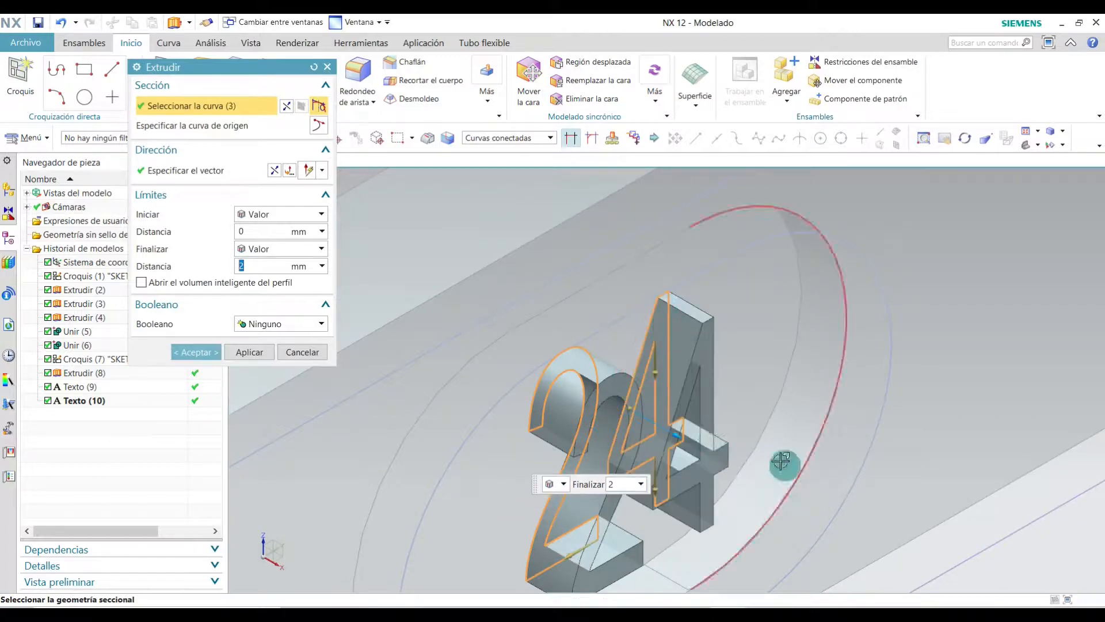
# Reverse the extrusion direction of the digits 24 and create them 2 mm thick with no Boolean operation.
pyautogui.doubleClick(671, 436)
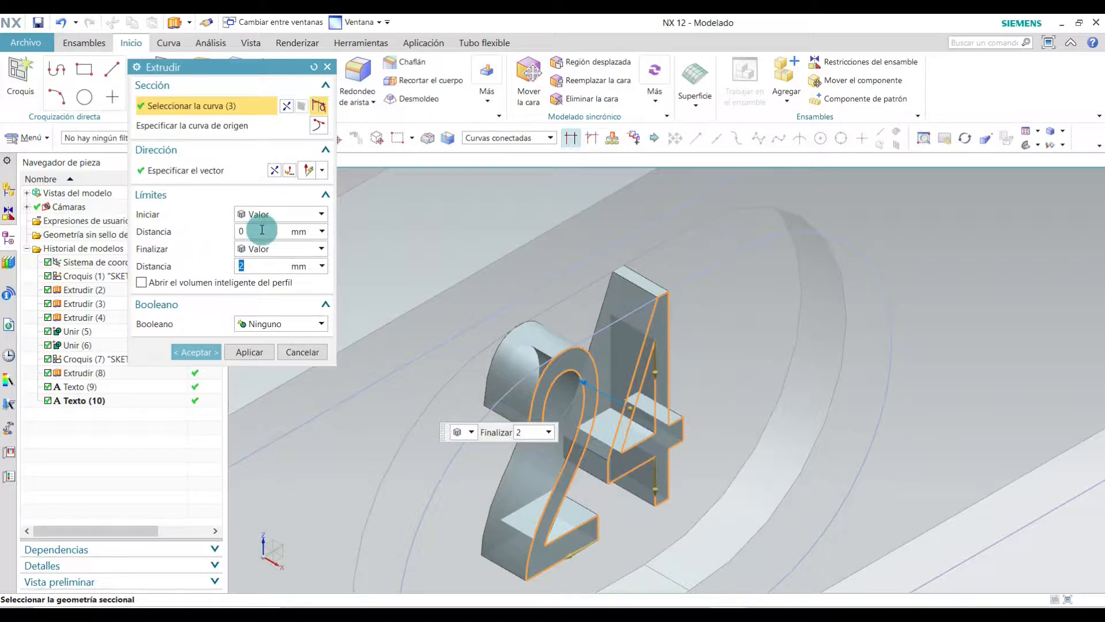
pyautogui.click(276, 326)
pyautogui.click(270, 339)
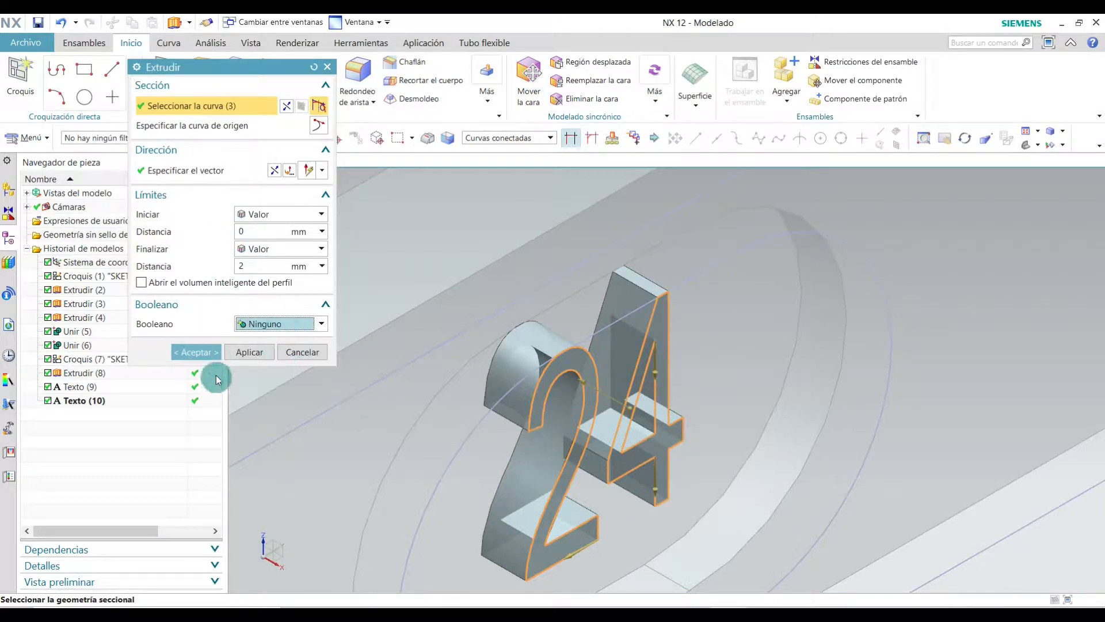
pyautogui.click(195, 351)
# Start a 2 mm extrusion of the long recess's text and select the outlines of the first two letters, "Ll".
pyautogui.moveTo(646, 444); pyautogui.dragTo(615, 243, button='middle')
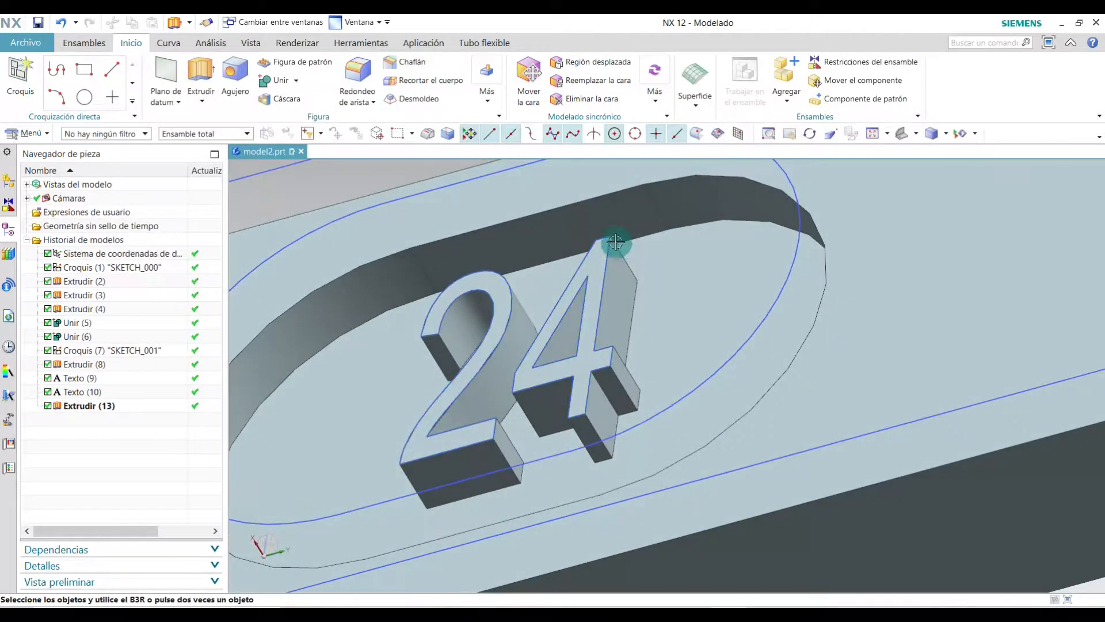
pyautogui.moveTo(650, 279); pyautogui.dragTo(701, 338, button='middle')
pyautogui.scroll(-5, 728, 439)
pyautogui.scroll(5, 722, 476)
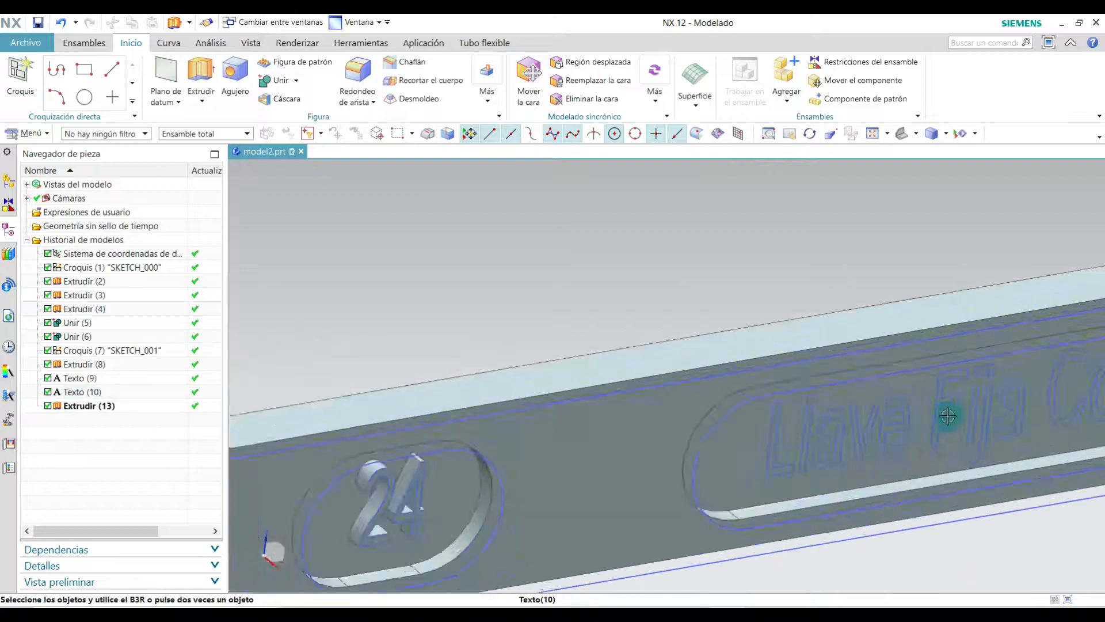
pyautogui.scroll(-5, 723, 476)
pyautogui.scroll(5, 723, 475)
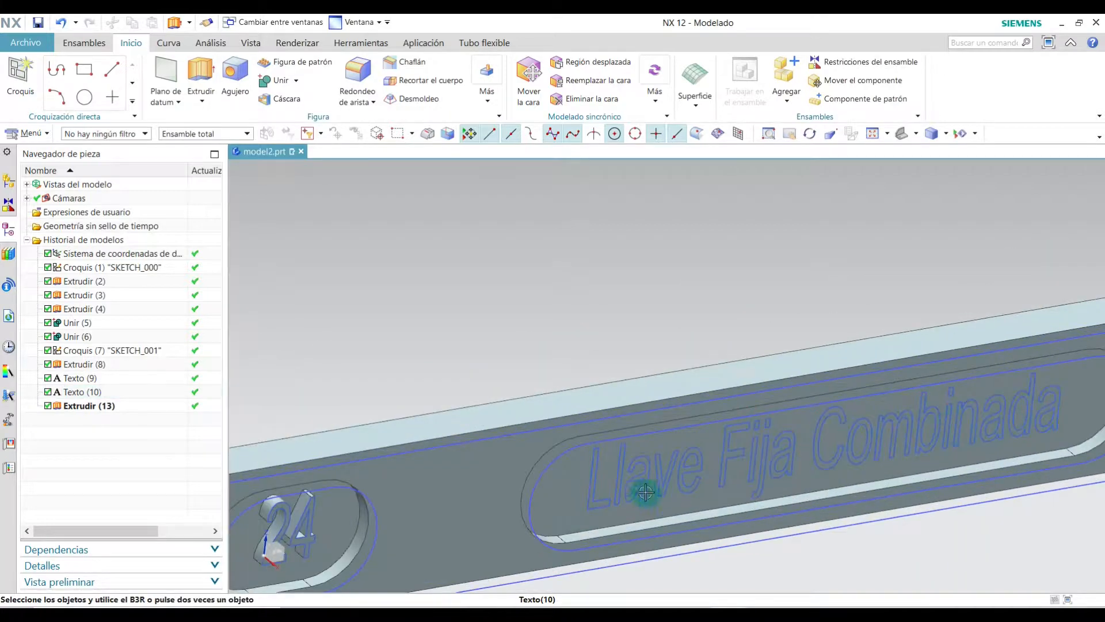
pyautogui.click(200, 74)
pyautogui.scroll(3, 636, 511)
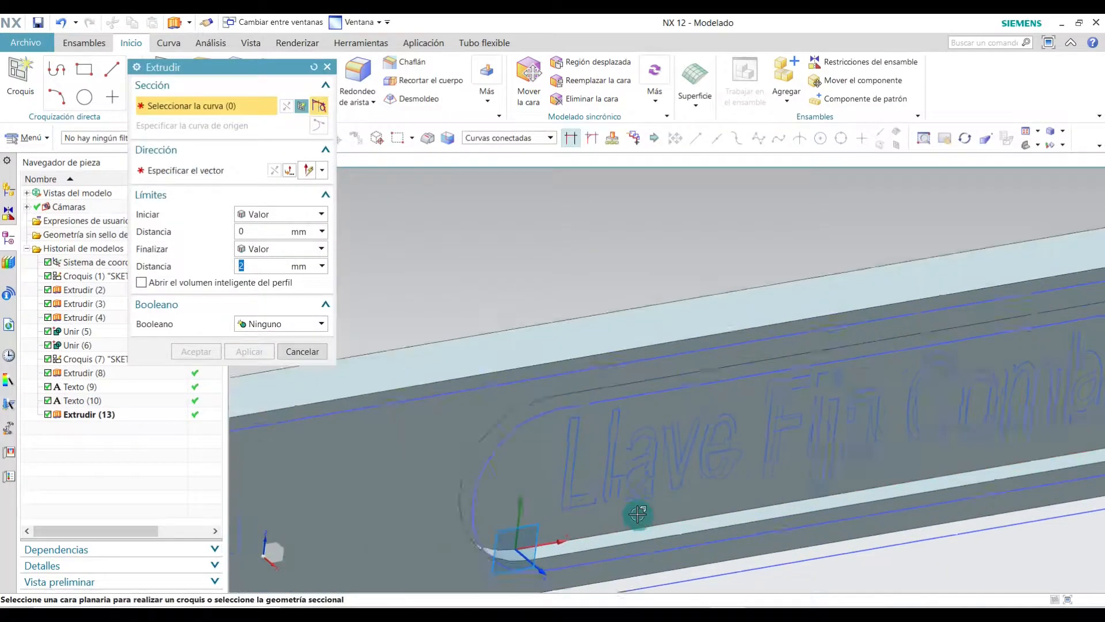
pyautogui.scroll(3, 582, 415)
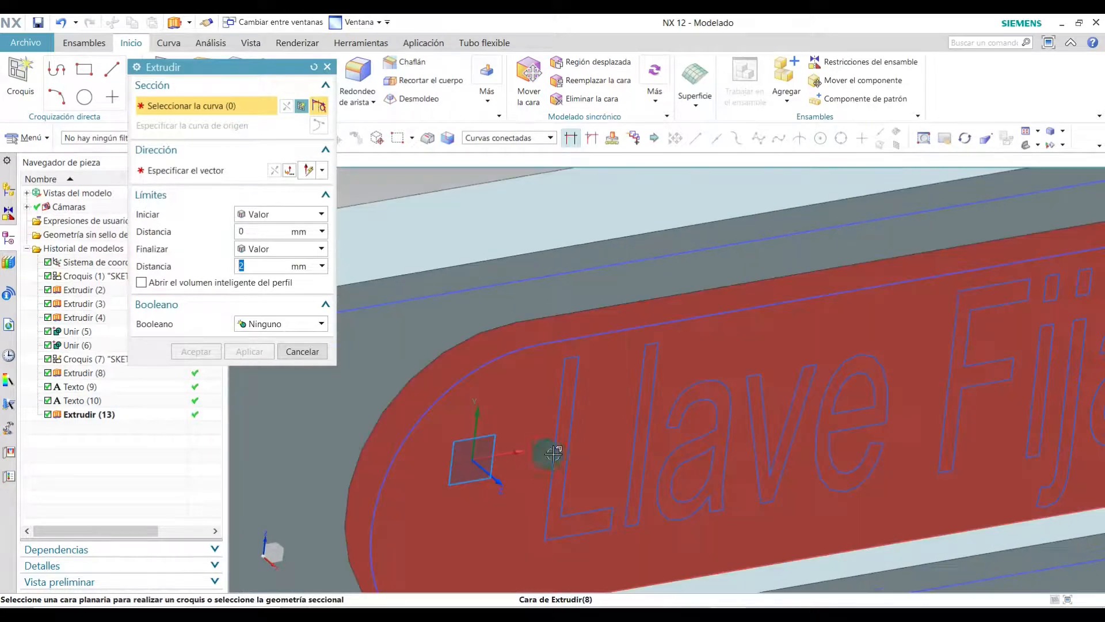
pyautogui.click(575, 413)
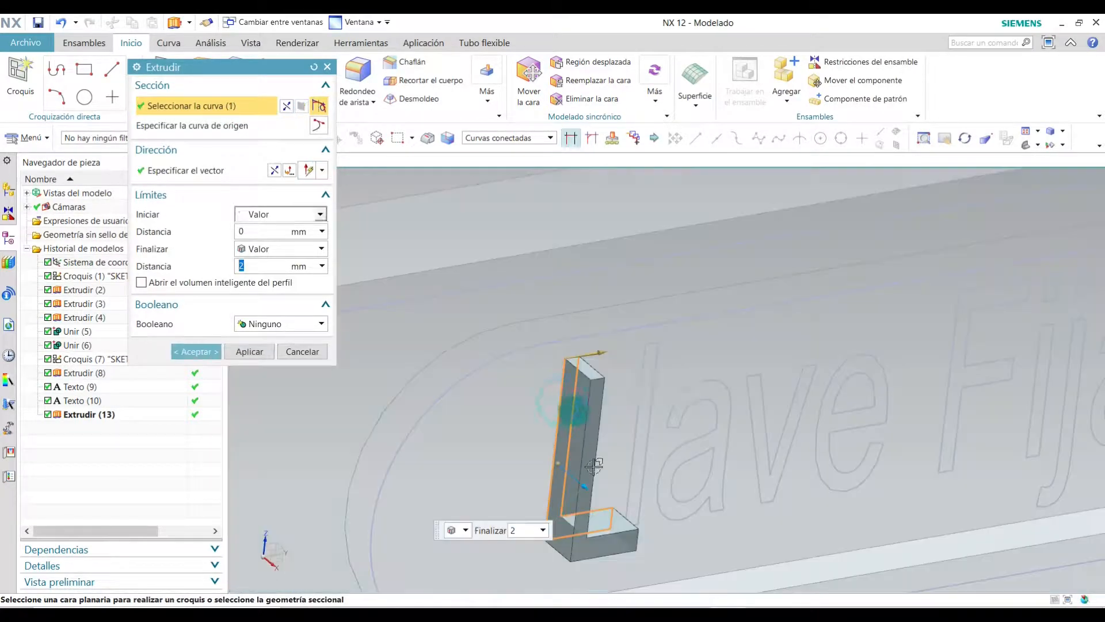
pyautogui.click(654, 388)
# Add the outlines of the letters "ave" in "Llave" to the extrusion section, including the inner loops of a and e.
pyautogui.scroll(-3, 597, 447)
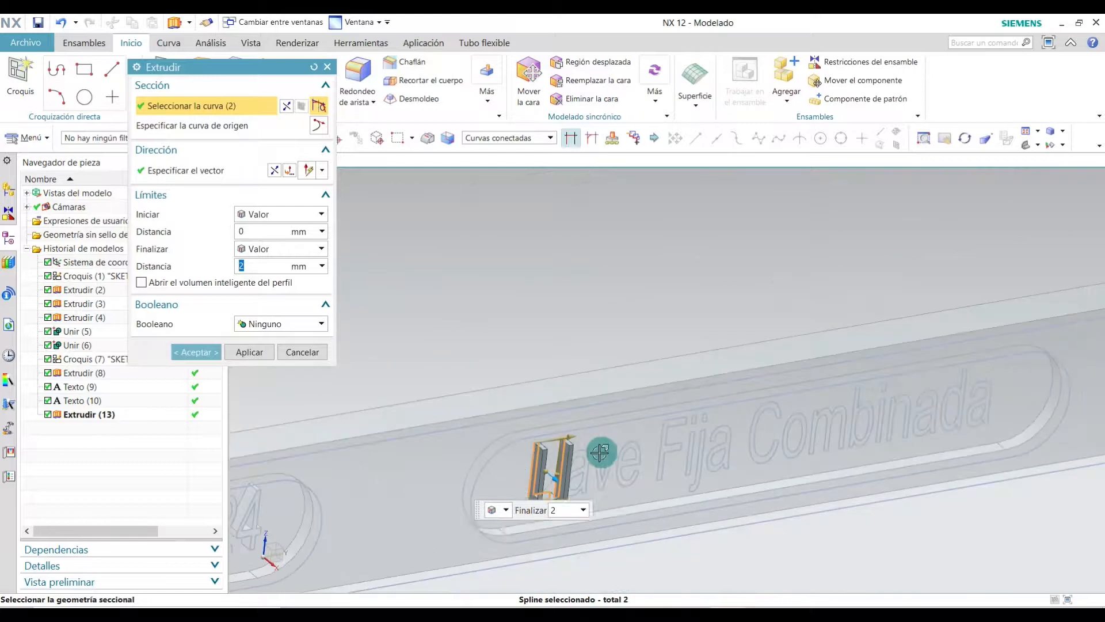
pyautogui.scroll(5, 575, 461)
pyautogui.click(605, 488)
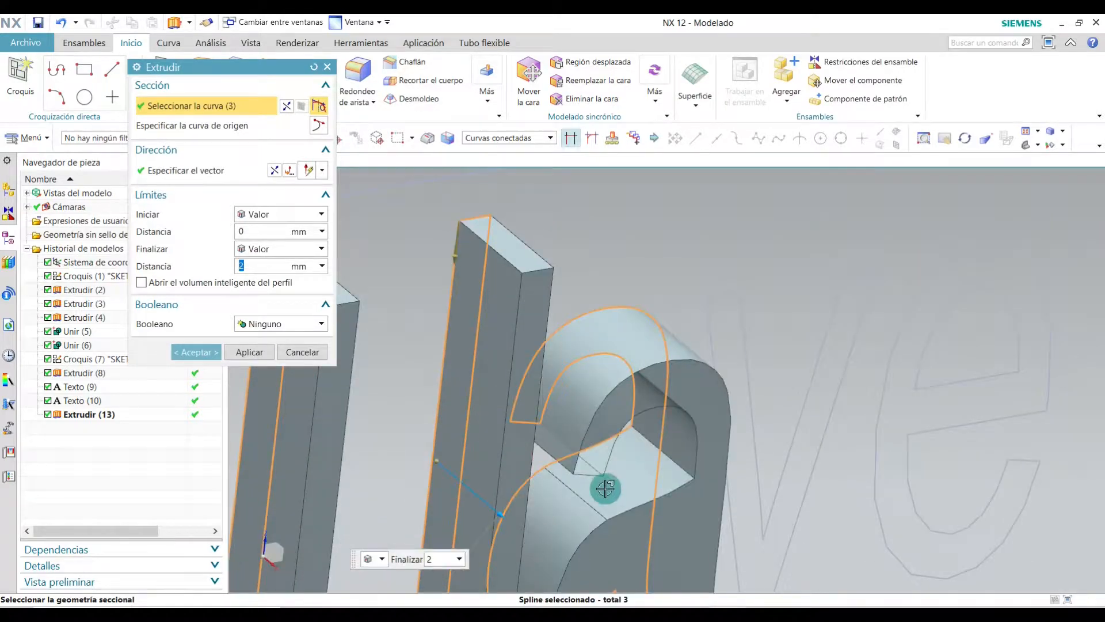
pyautogui.click(688, 341)
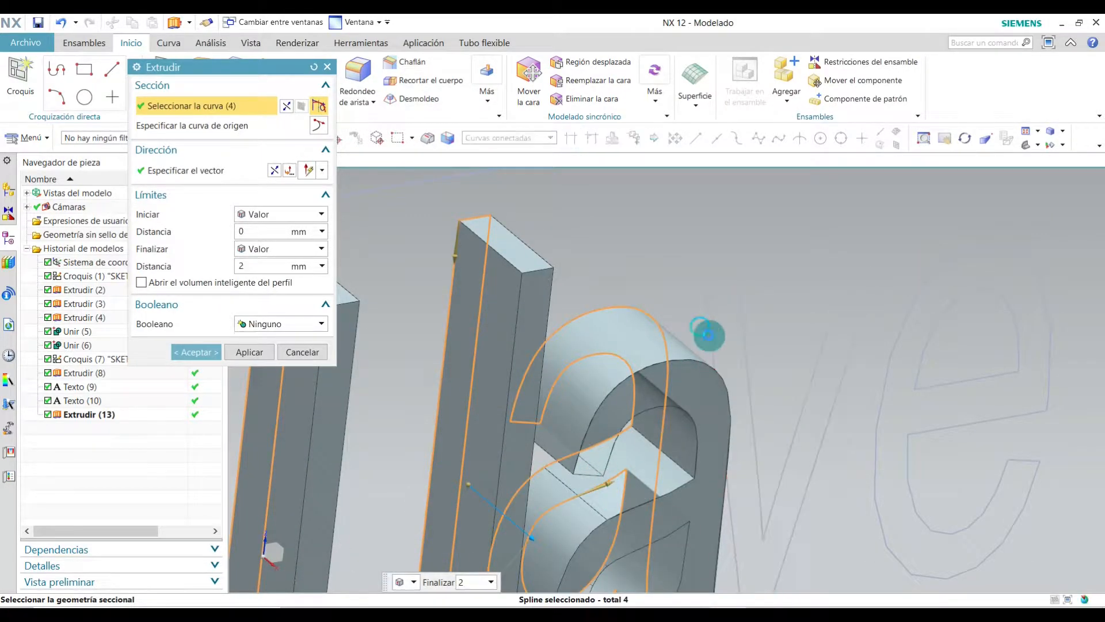
pyautogui.click(708, 329)
pyautogui.scroll(-3, 696, 437)
pyautogui.scroll(3, 633, 426)
pyautogui.click(602, 380)
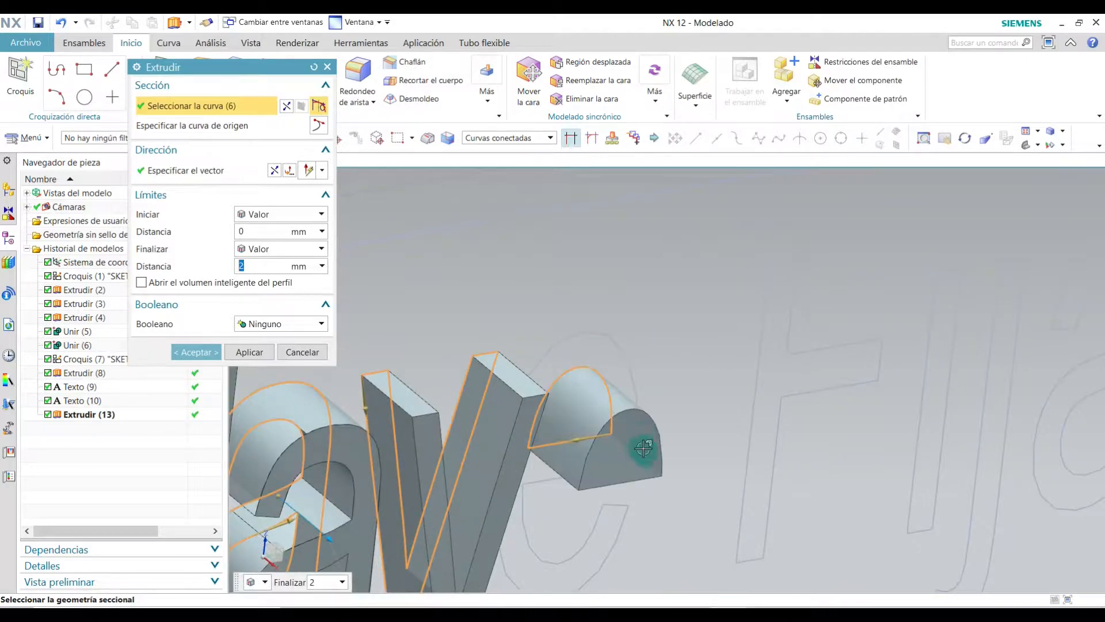
pyautogui.click(636, 385)
# Add the outlines of the word "Fija" to the extrusion section, including both dots and the inner loop of the a.
pyautogui.click(767, 320)
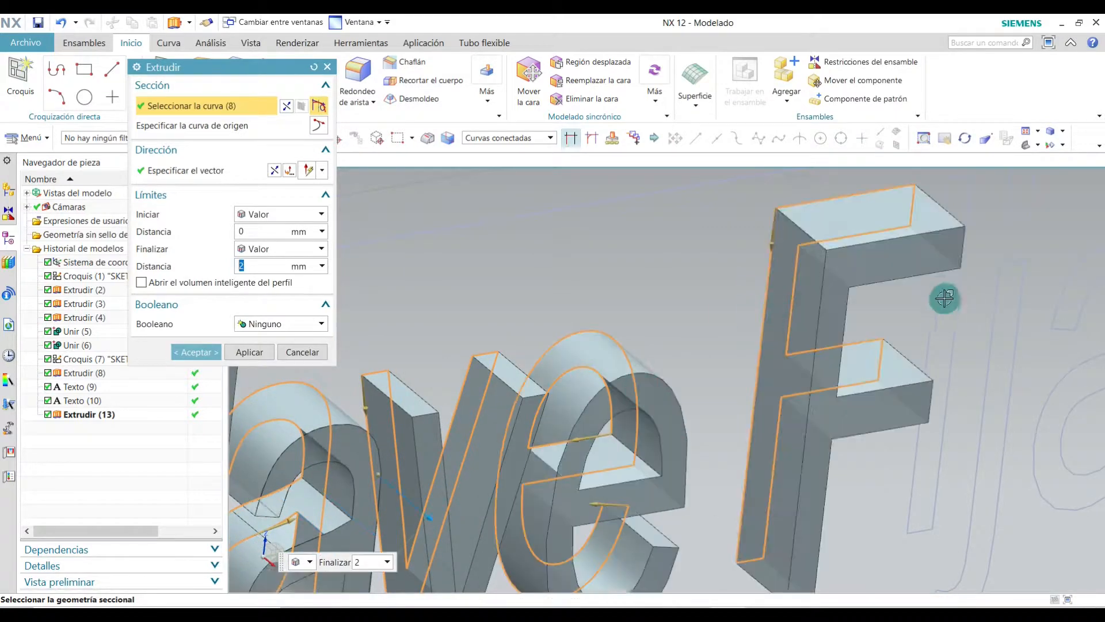
pyautogui.click(938, 291)
pyautogui.scroll(-3, 938, 291)
pyautogui.scroll(3, 780, 286)
pyautogui.click(780, 286)
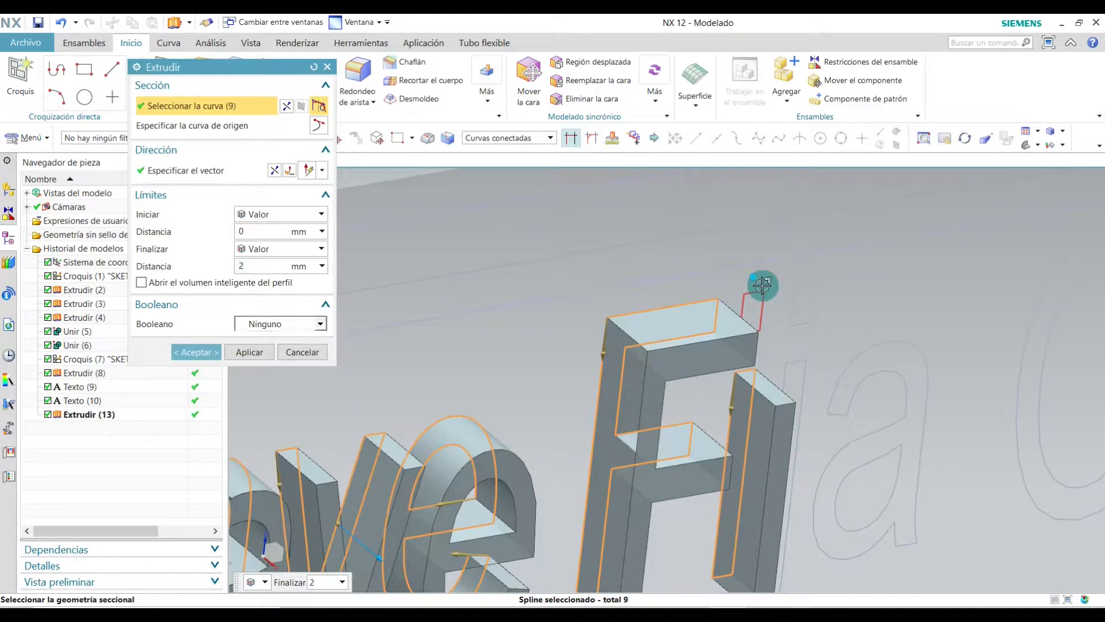
pyautogui.click(774, 308)
pyautogui.click(811, 295)
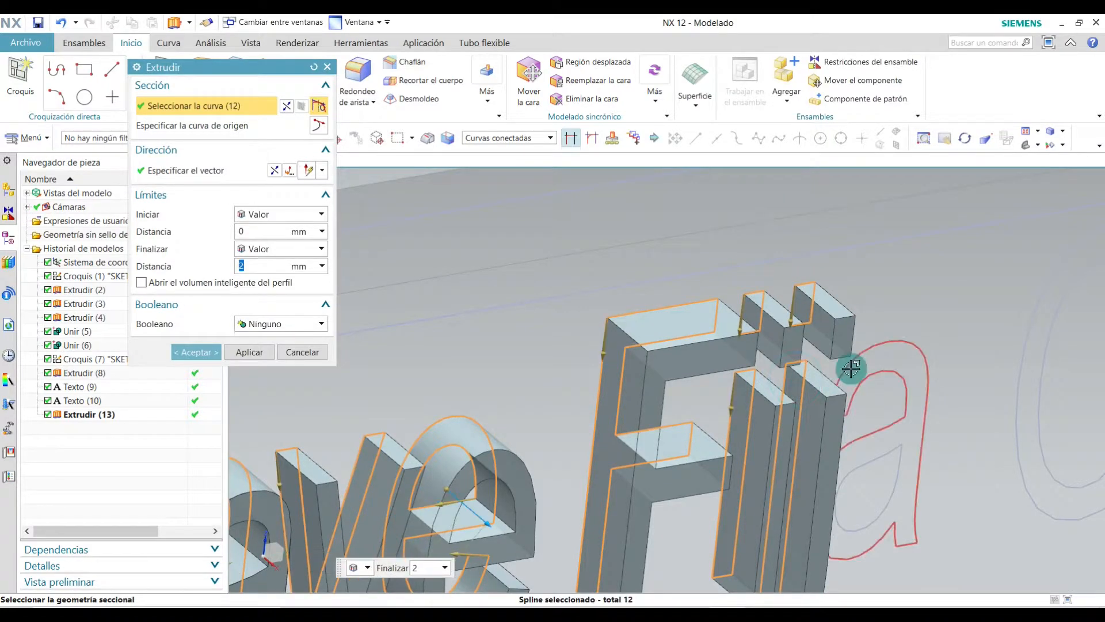
pyautogui.click(900, 465)
pyautogui.scroll(-3, 694, 501)
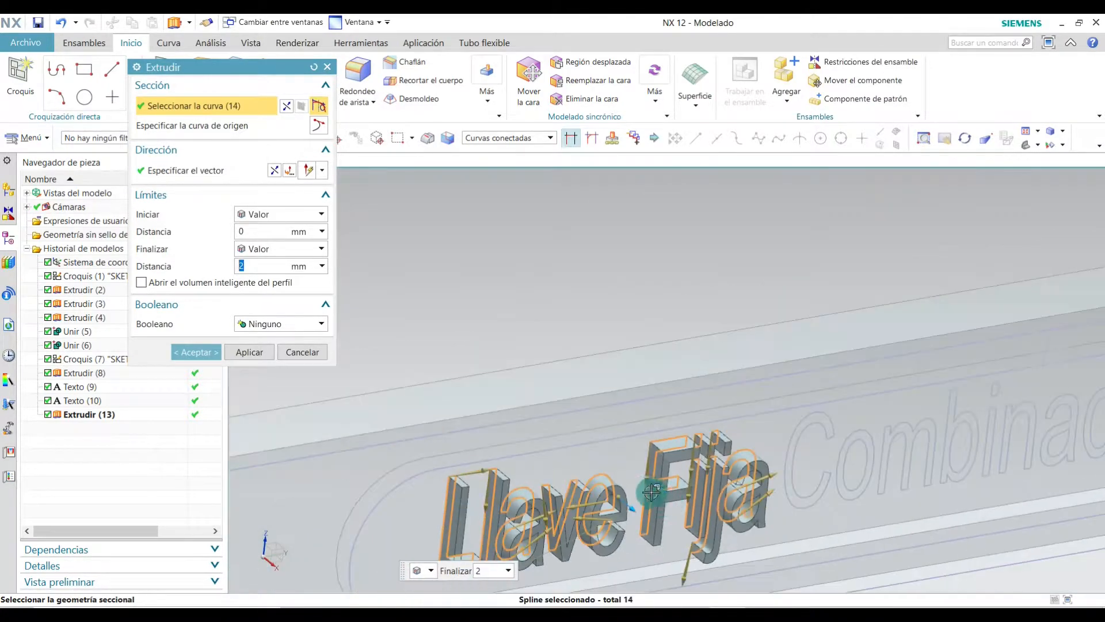
# Add the outlines of the letters "Comb" in "Combinada" to the extrusion section, including the inner loops of o and b.
pyautogui.scroll(4, 802, 464)
pyautogui.click(908, 350)
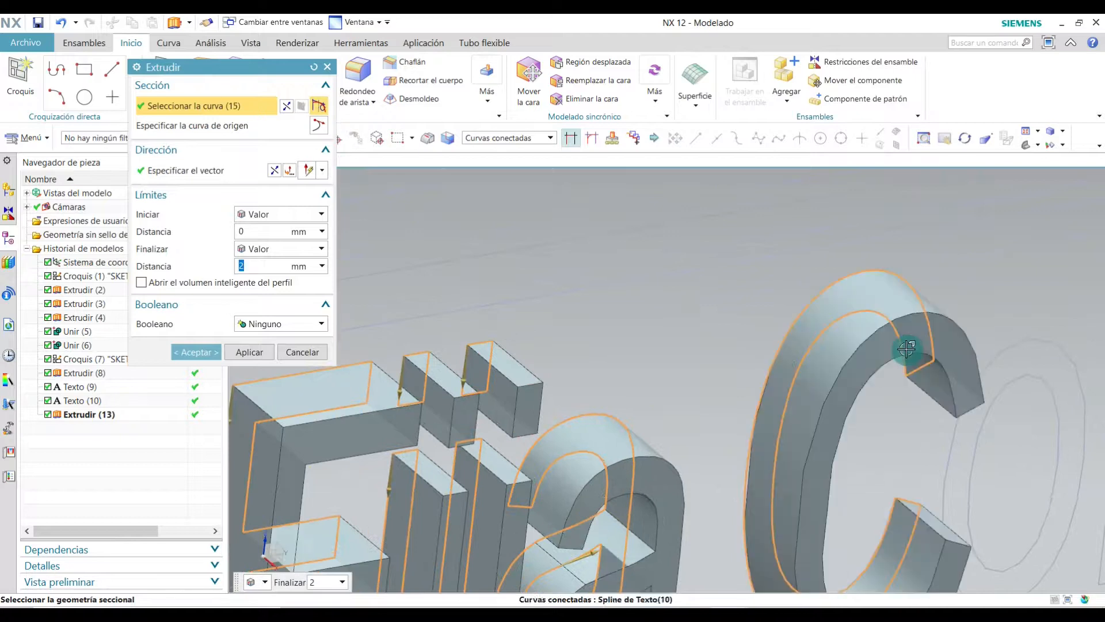
pyautogui.scroll(4, 880, 478)
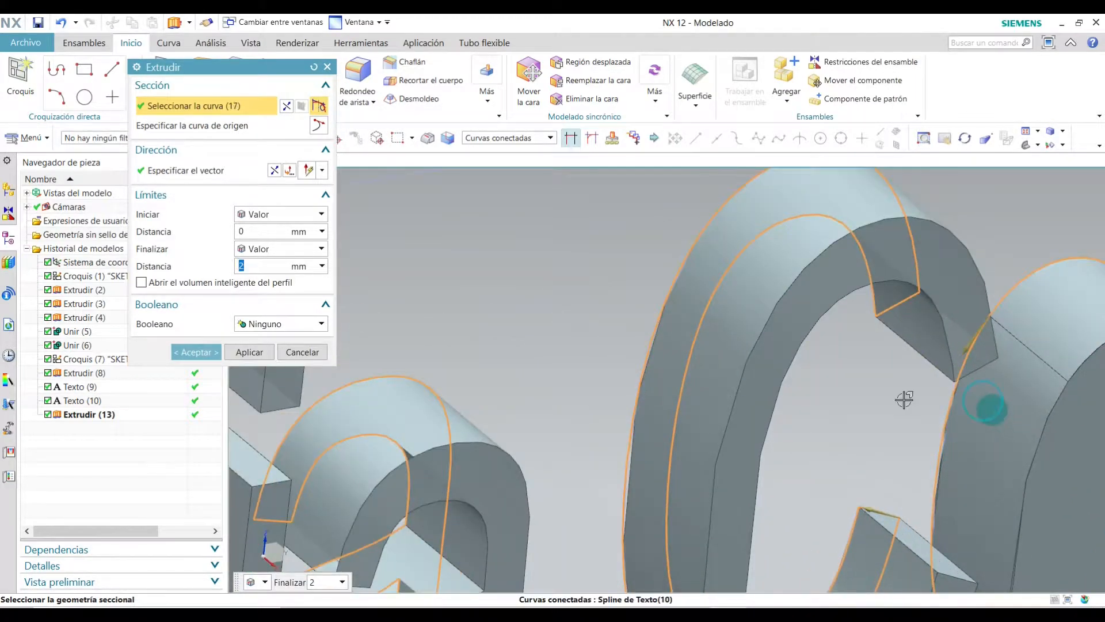
pyautogui.scroll(-5, 624, 452)
pyautogui.scroll(6, 817, 439)
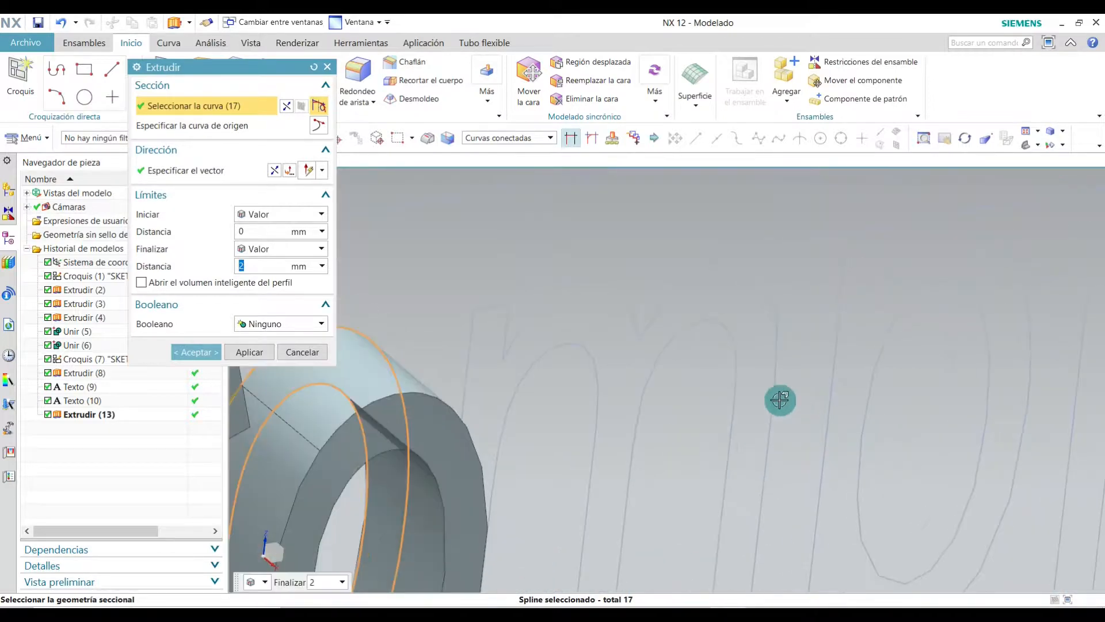
pyautogui.click(777, 397)
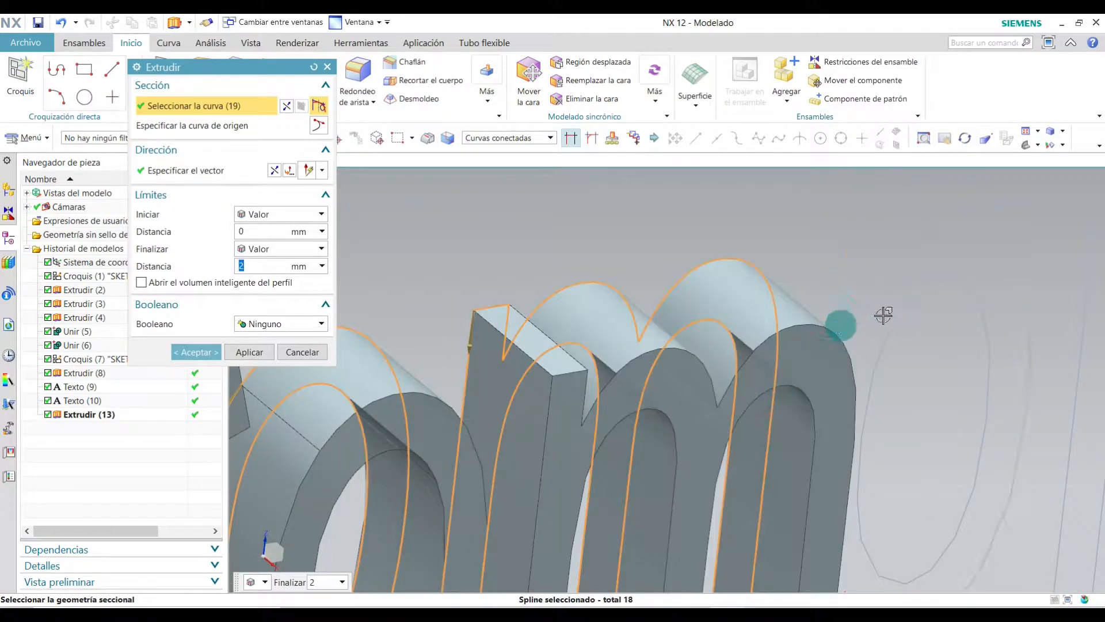
pyautogui.click(884, 315)
pyautogui.scroll(-3, 563, 419)
pyautogui.scroll(3, 720, 406)
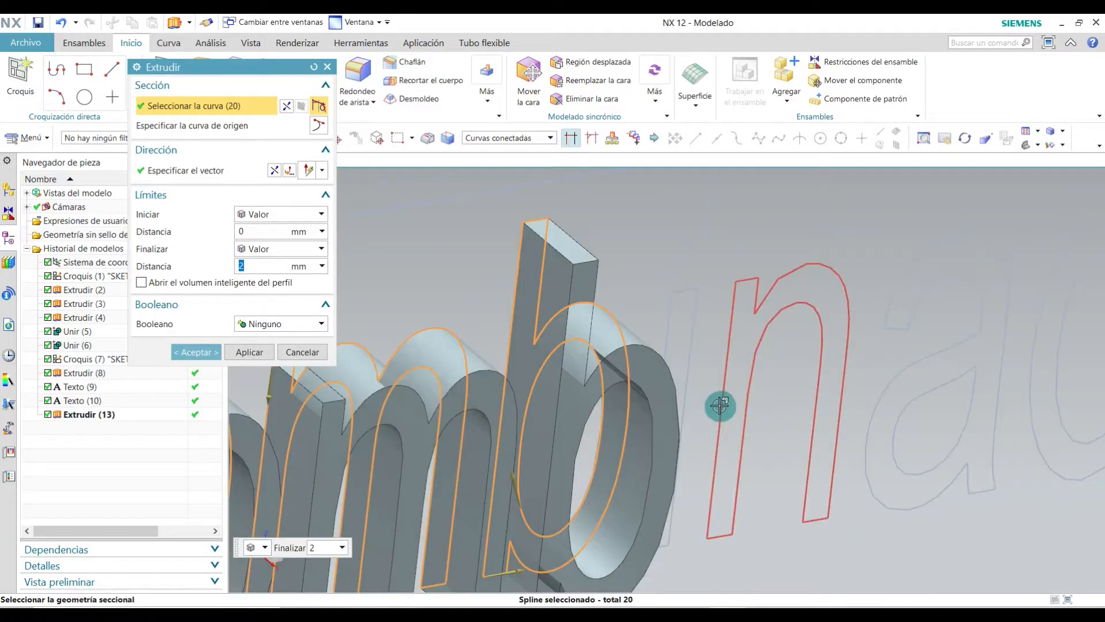
# Add the outlines of the letters "inada" to the extrusion section, including the dot and the inner loops of a, d and a.
pyautogui.click(698, 301)
pyautogui.click(703, 214)
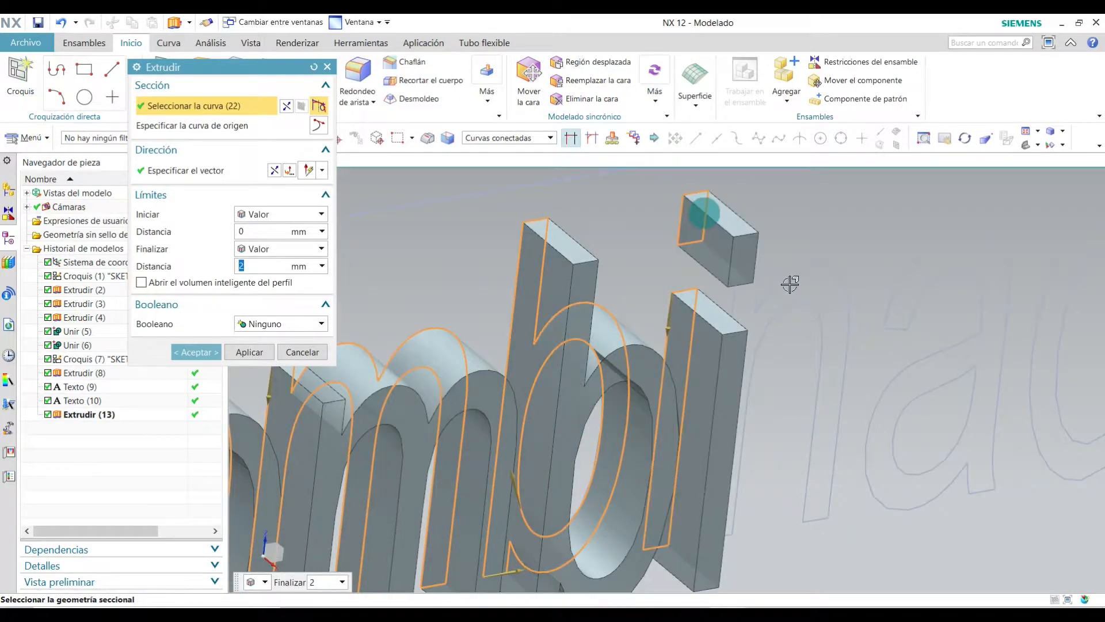
pyautogui.click(786, 272)
pyautogui.scroll(-3, 789, 365)
pyautogui.scroll(3, 732, 350)
pyautogui.click(733, 350)
pyautogui.click(712, 513)
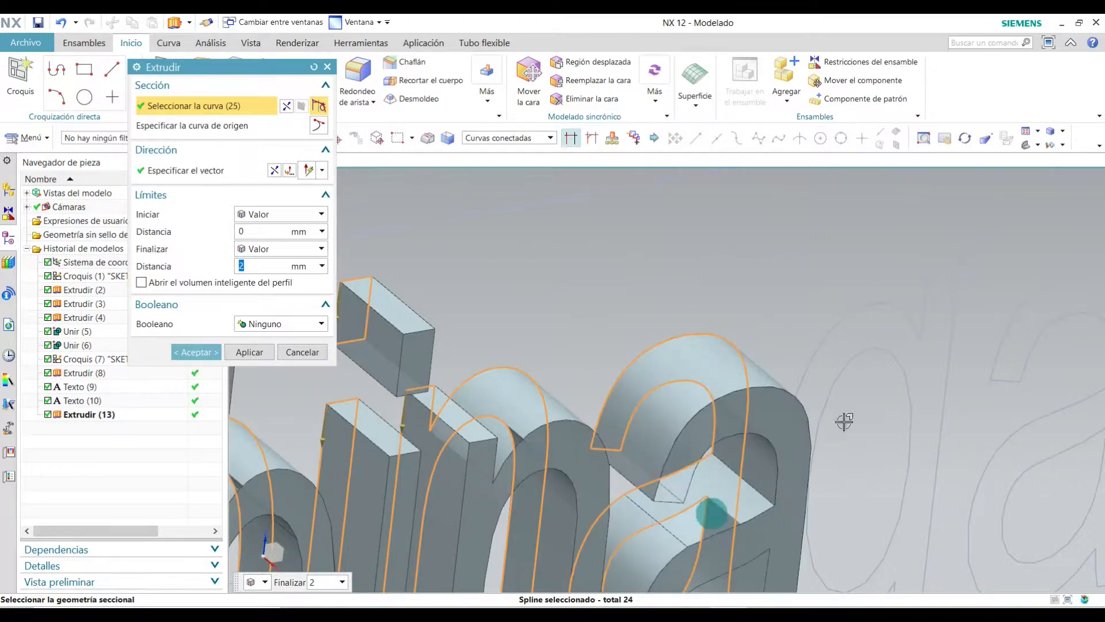
pyautogui.click(851, 364)
pyautogui.scroll(6, 895, 309)
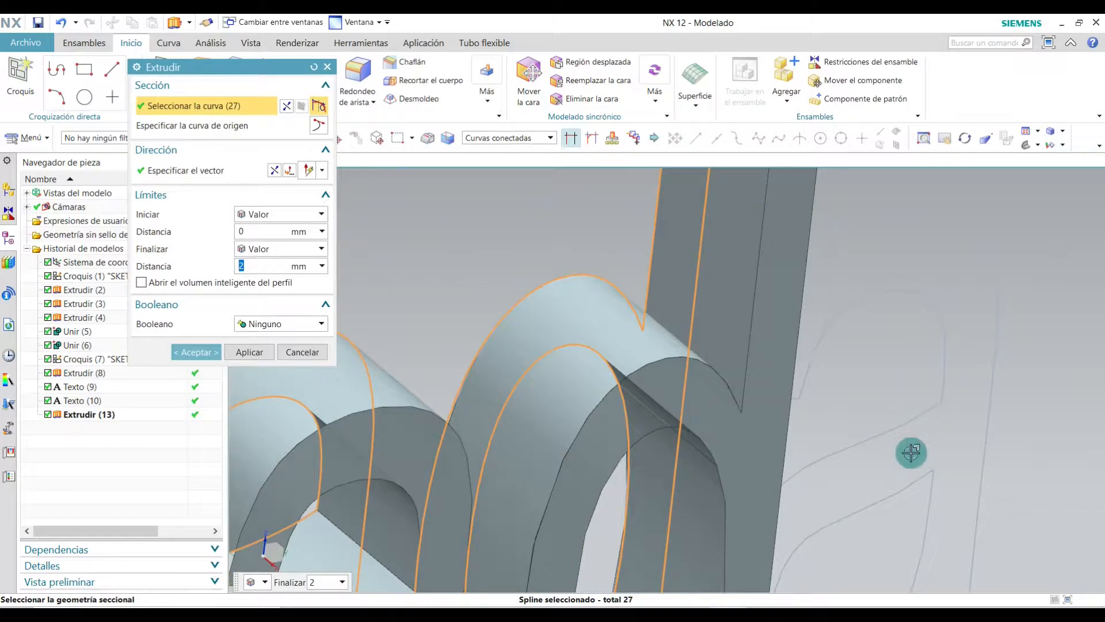
pyautogui.click(943, 376)
# Reverse the extrusion direction of "Llave Fija Combinada" and create the text 2 mm thick with no Boolean operation.
pyautogui.scroll(-6, 925, 394)
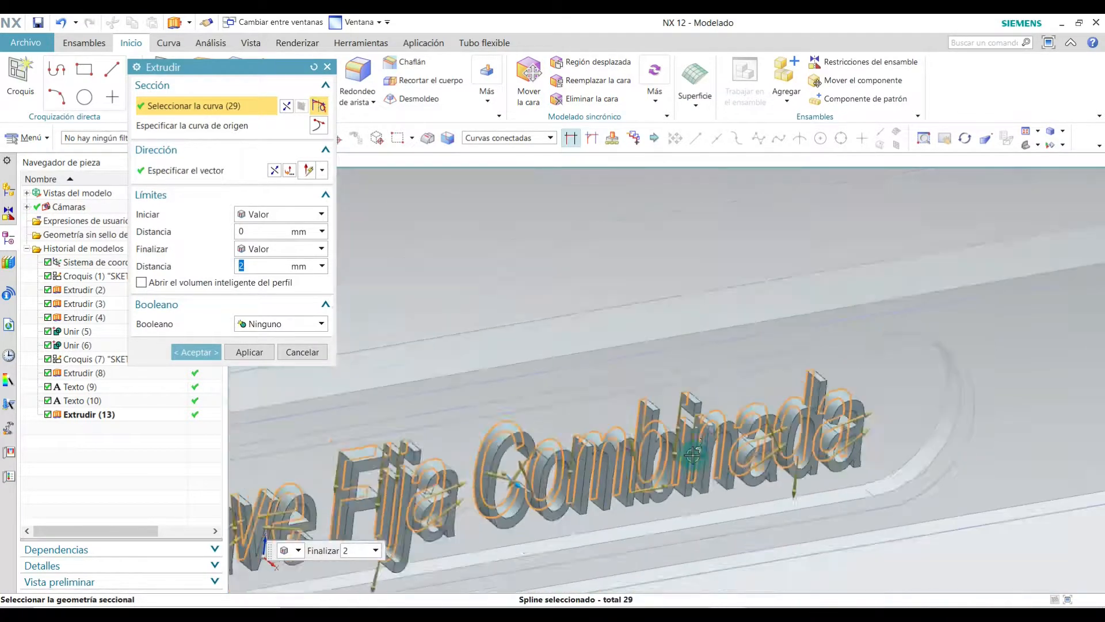
pyautogui.scroll(5, 489, 486)
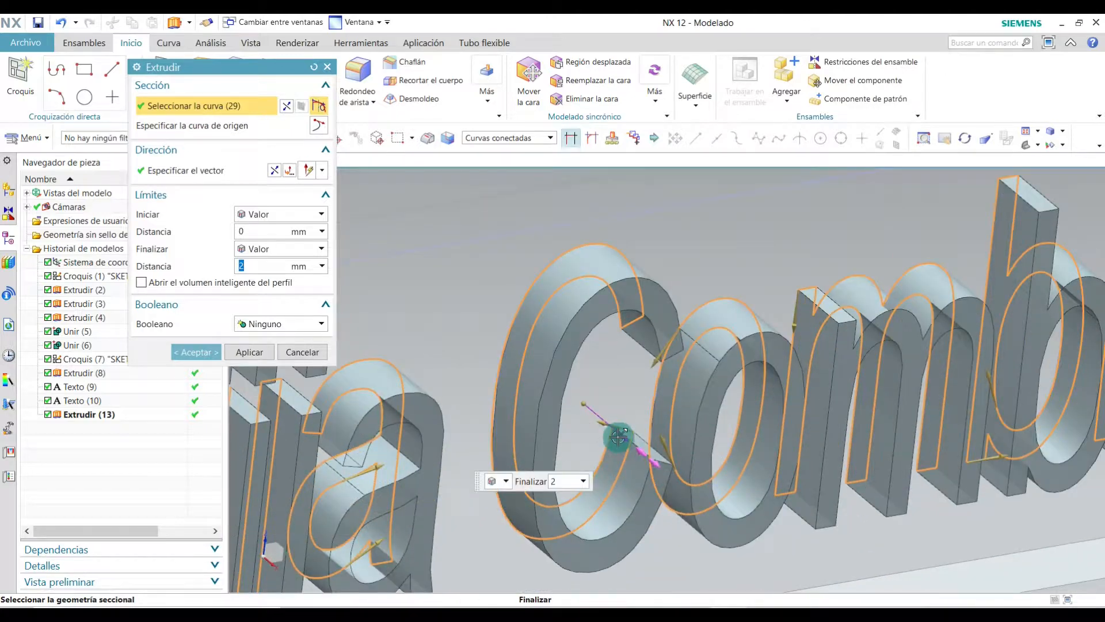
pyautogui.moveTo(624, 439); pyautogui.dragTo(624, 438, button='middle')
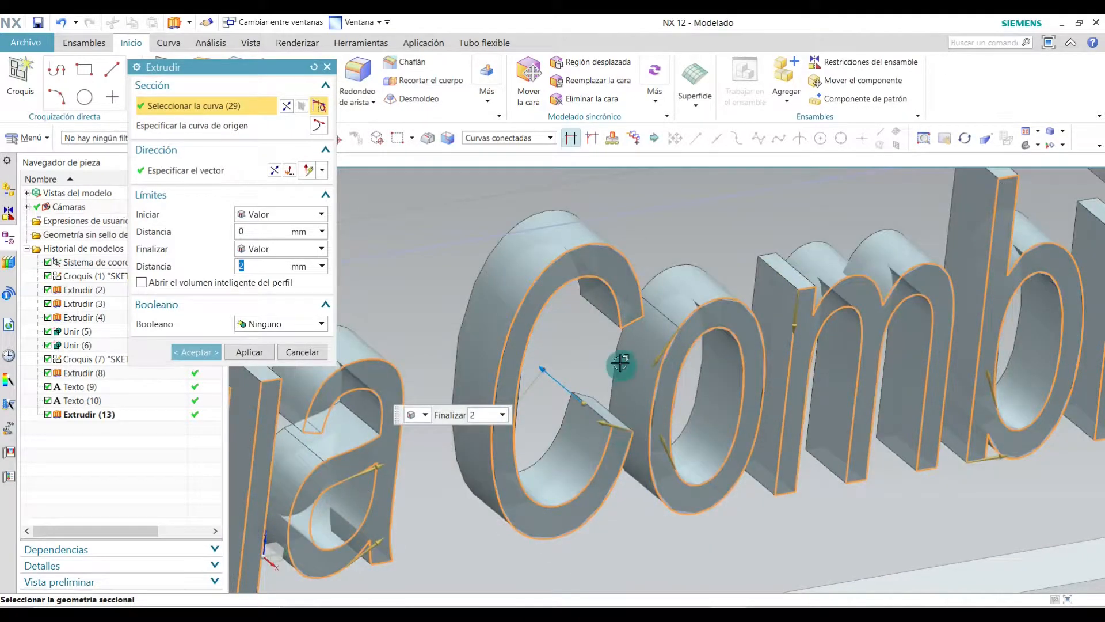
pyautogui.scroll(-3, 620, 363)
pyautogui.click(252, 234)
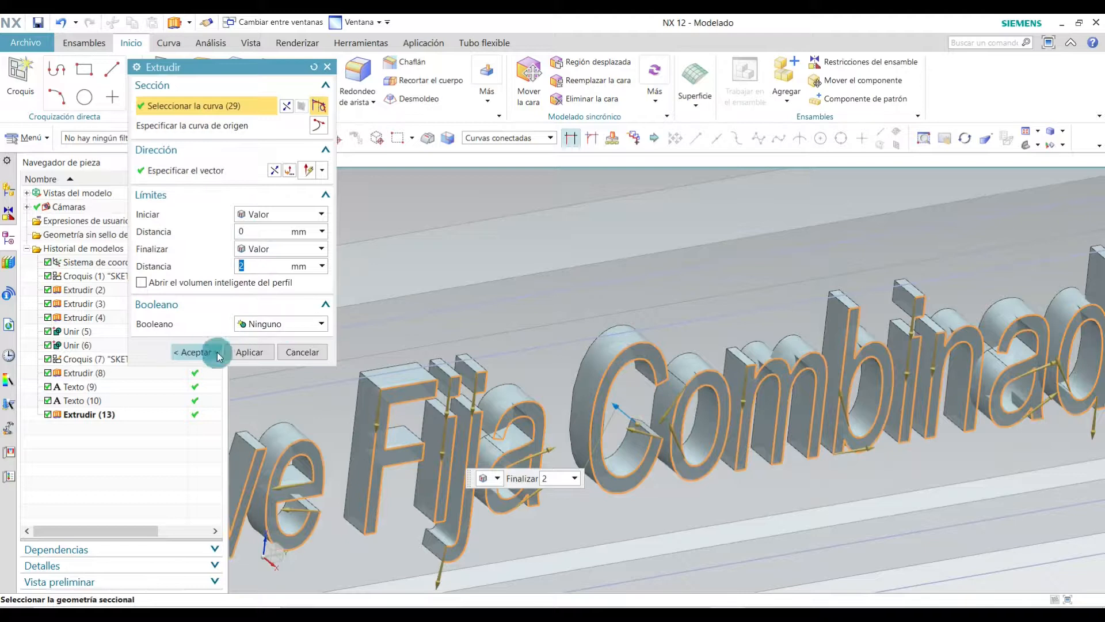
pyautogui.click(185, 351)
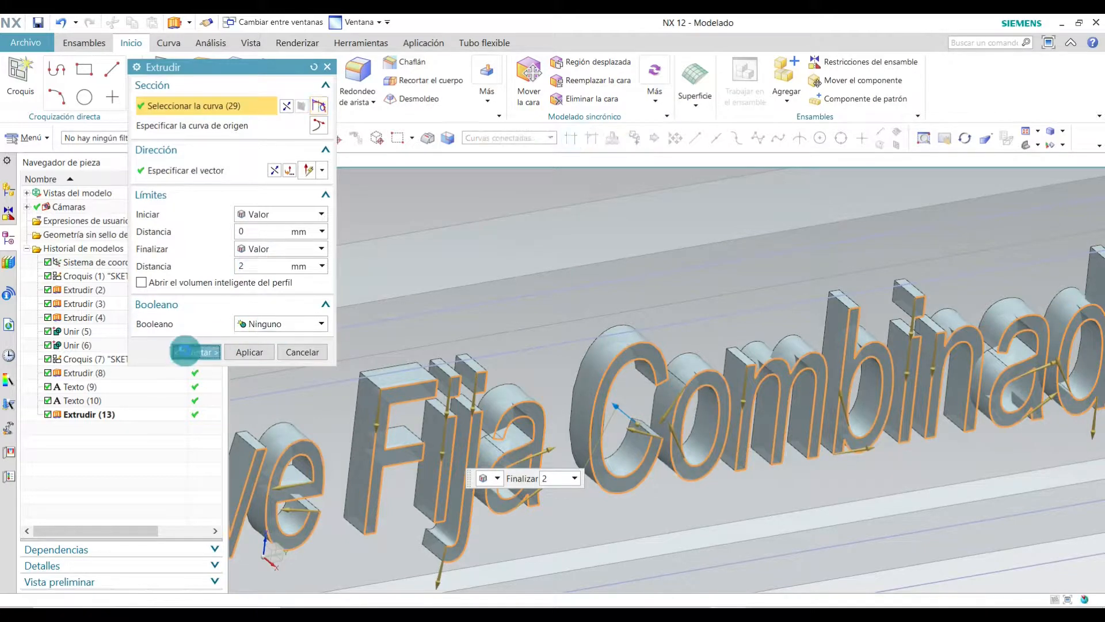
# Examine the raised texts in both handle recesses and the whole wrench from several angles.
pyautogui.scroll(-3, 625, 425)
pyautogui.moveTo(624, 424); pyautogui.dragTo(605, 366, button='middle')
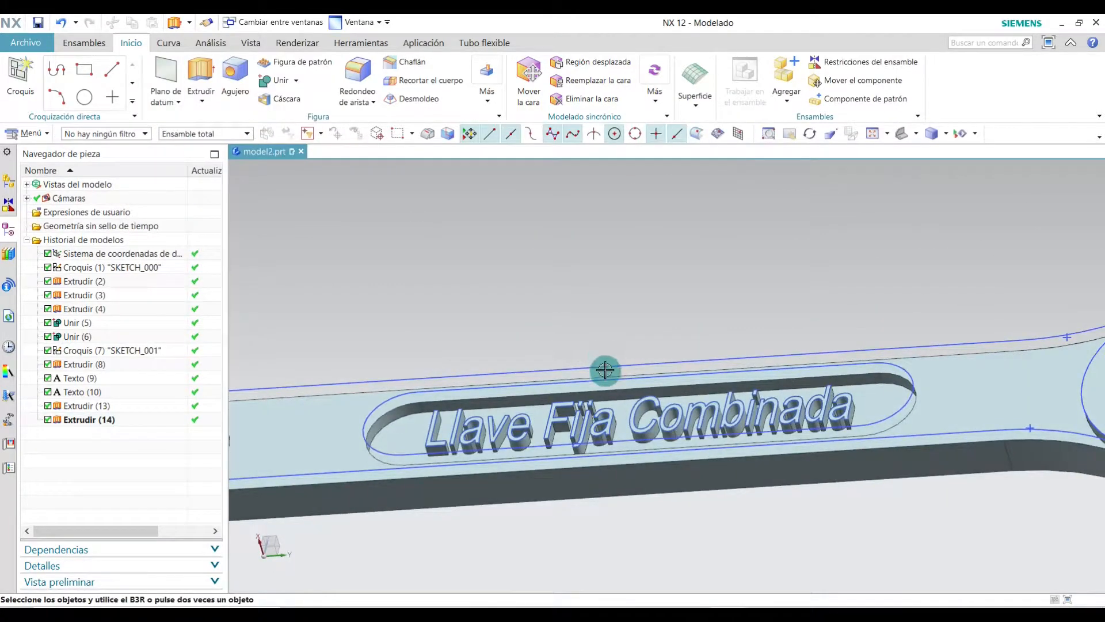
pyautogui.scroll(3, 609, 409)
pyautogui.moveTo(654, 402); pyautogui.dragTo(639, 385, button='middle')
pyautogui.scroll(-5, 622, 349)
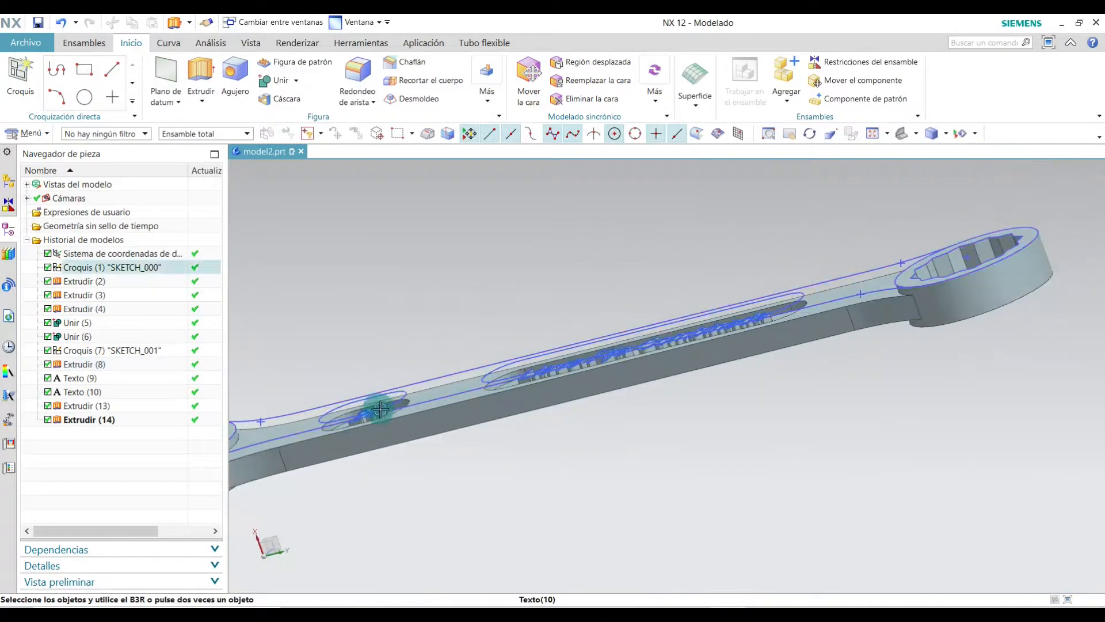
pyautogui.scroll(5, 374, 345)
pyautogui.scroll(-5, 450, 391)
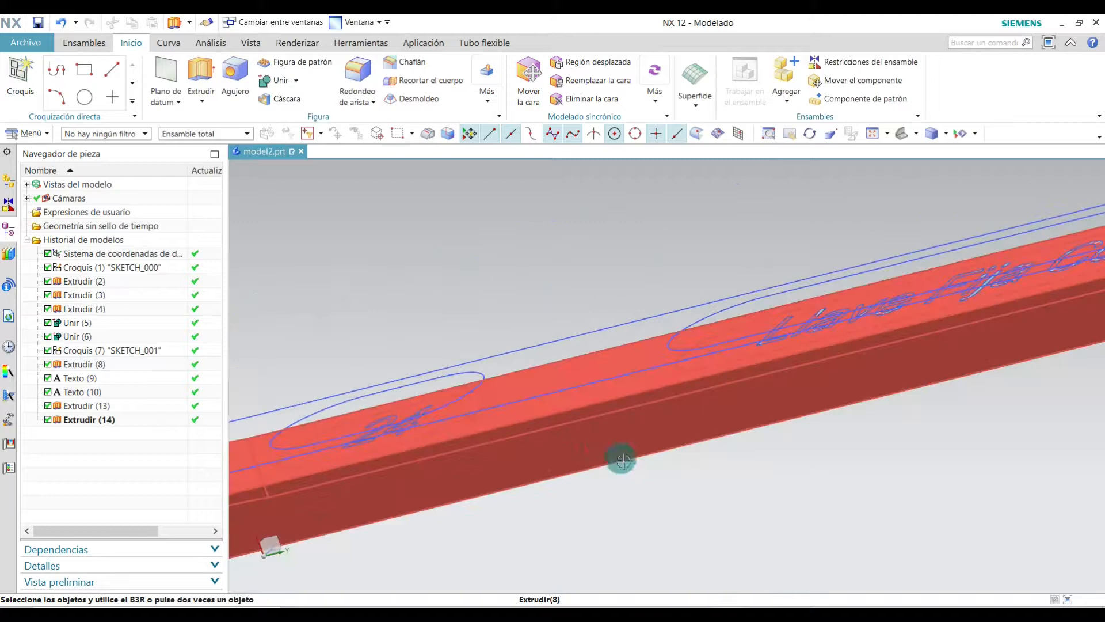
pyautogui.moveTo(639, 474); pyautogui.dragTo(699, 525, button='middle')
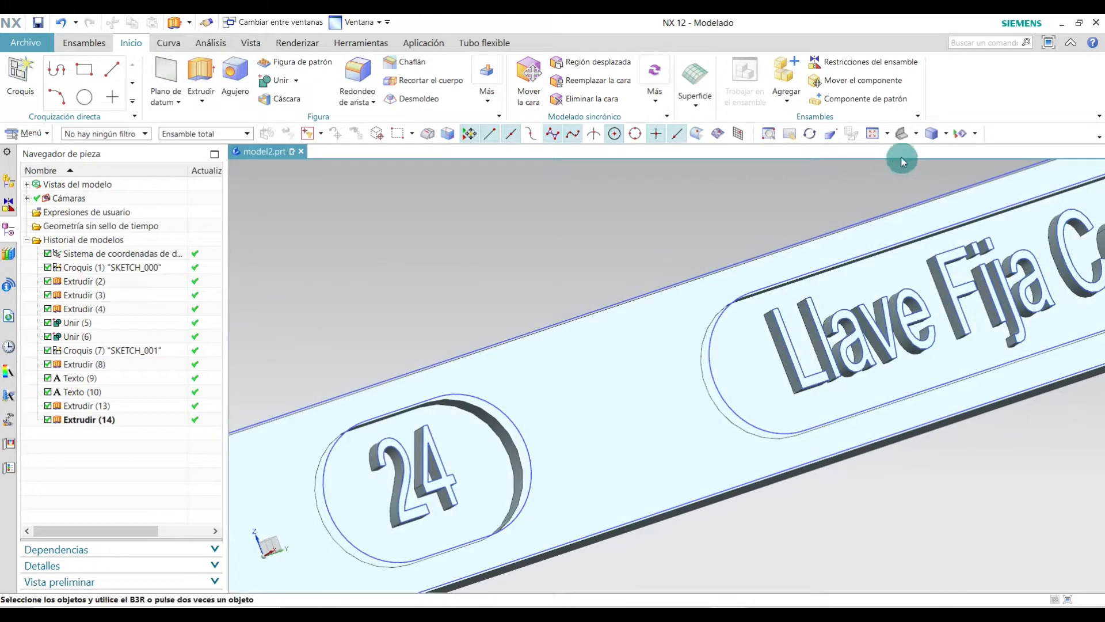
pyautogui.click(901, 134)
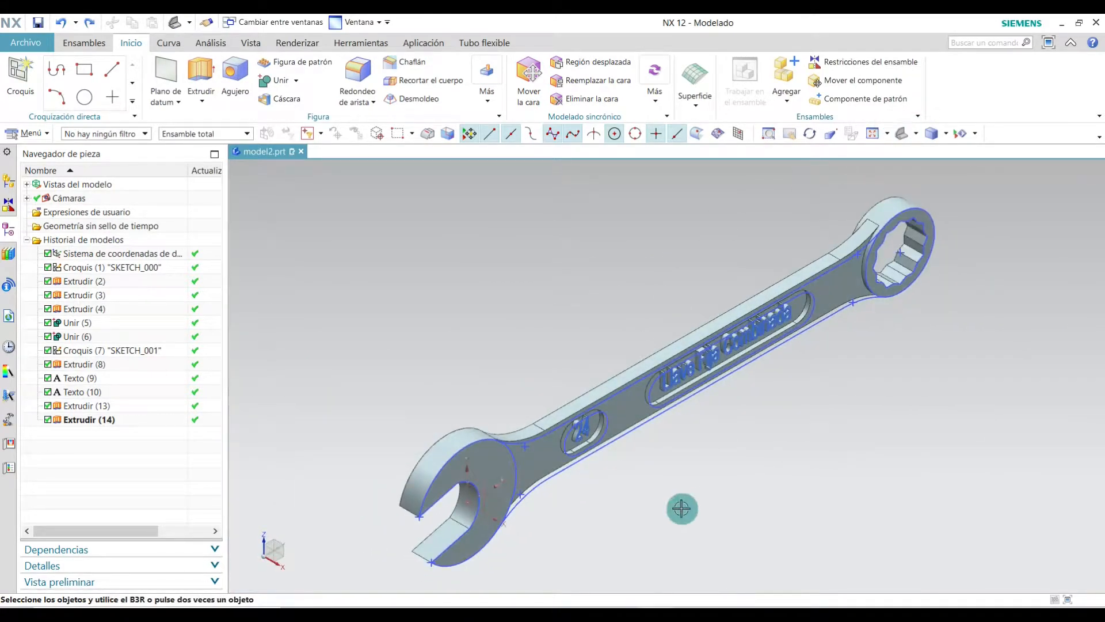
pyautogui.moveTo(829, 419); pyautogui.dragTo(780, 377, button='middle')
pyautogui.scroll(5, 814, 484)
pyautogui.moveTo(814, 483); pyautogui.dragTo(909, 401, button='middle')
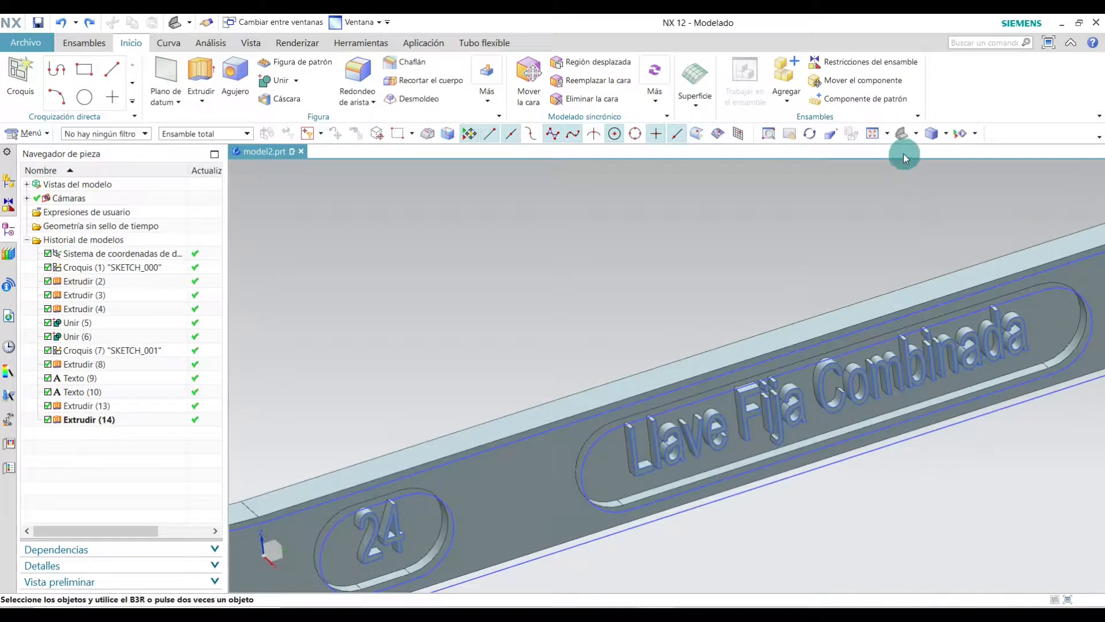
pyautogui.scroll(-6, 883, 399)
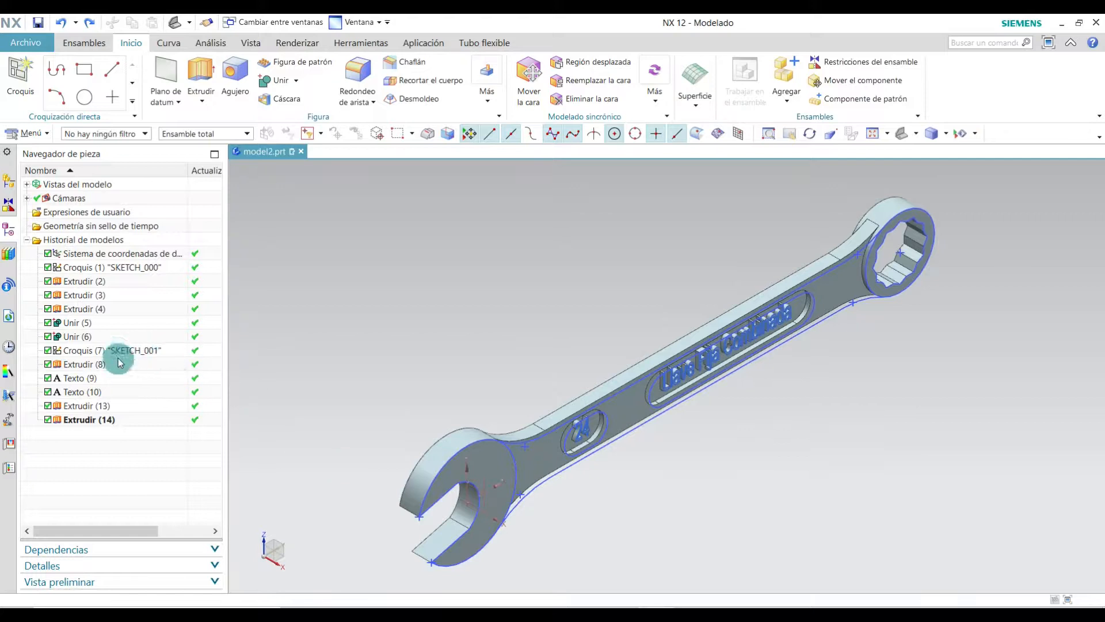
# Hide SKETCH_000, the datum coordinate system and SKETCH_001 so the wrench shows without construction geometry.
pyautogui.click(95, 269)
pyautogui.rightClick(95, 270)
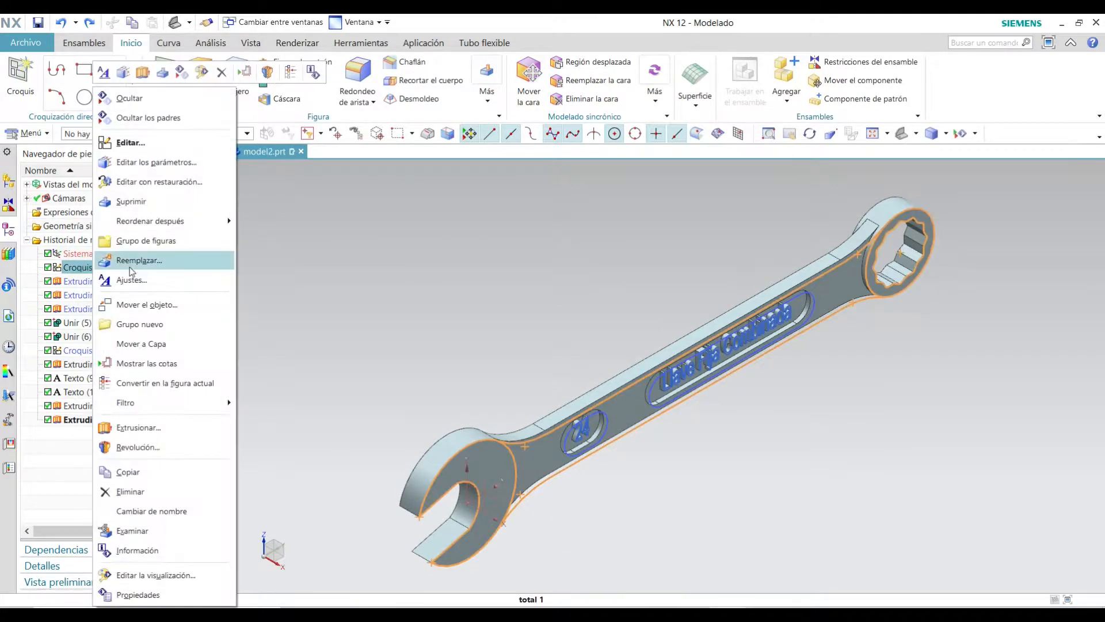
pyautogui.click(144, 93)
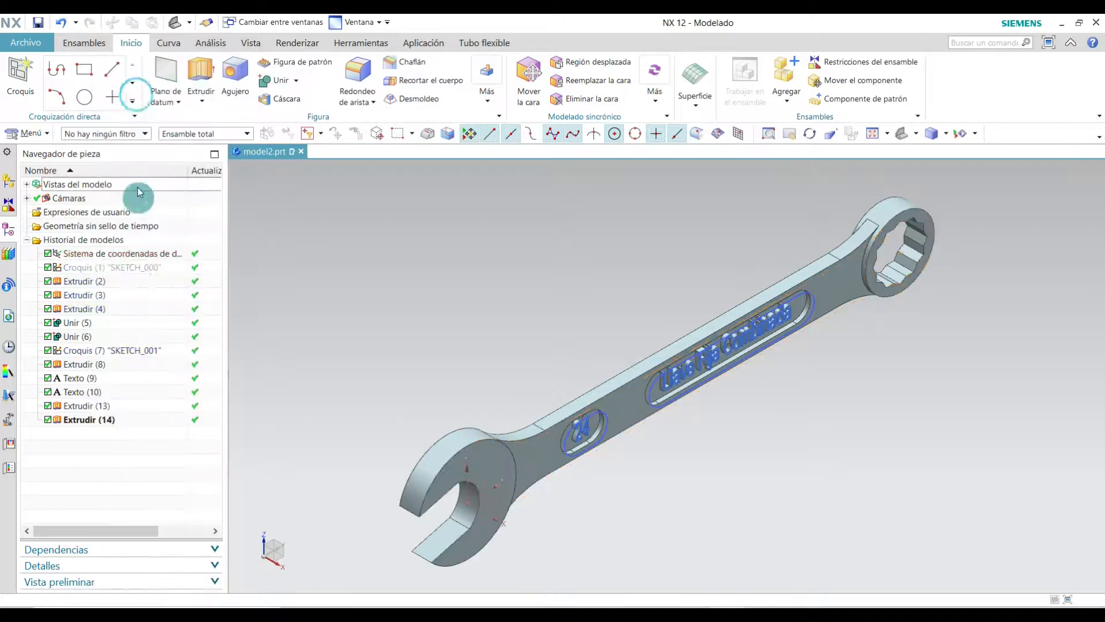
pyautogui.rightClick(108, 257)
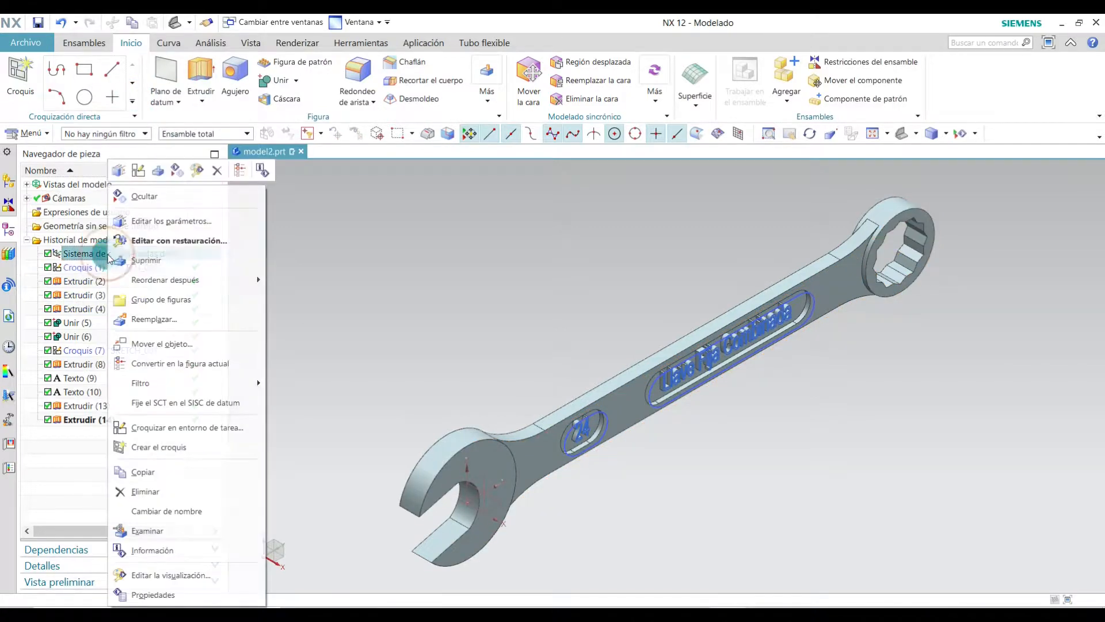
pyautogui.click(166, 194)
pyautogui.rightClick(89, 352)
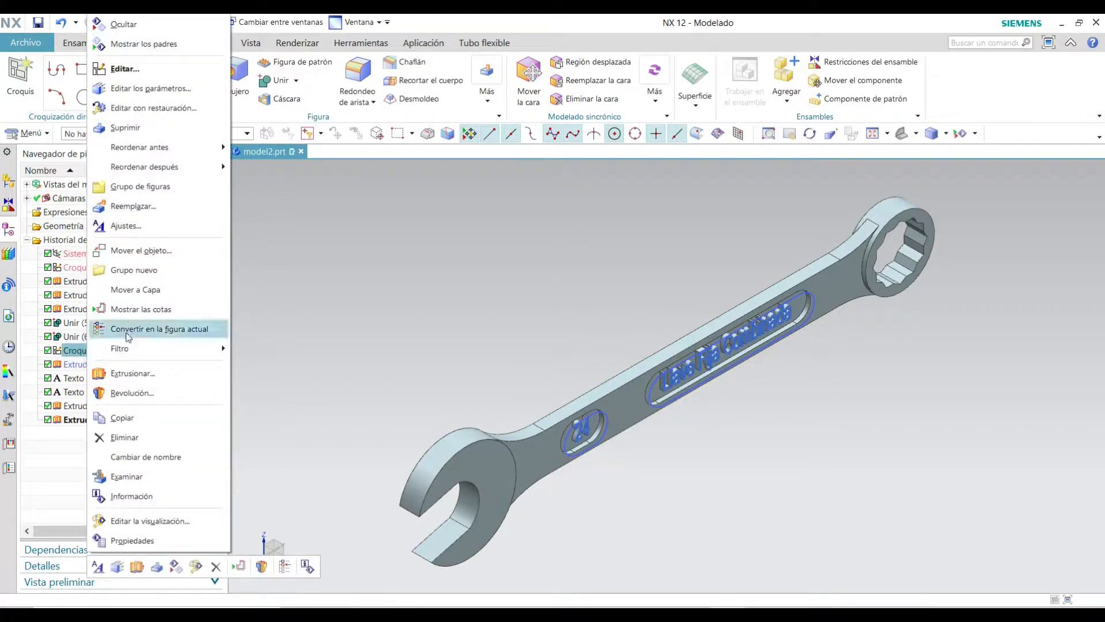
pyautogui.click(120, 24)
# Hide the text curves of both handle recesses, Texto (9) and Texto (10).
pyautogui.rightClick(78, 383)
pyautogui.click(76, 383)
pyautogui.rightClick(74, 383)
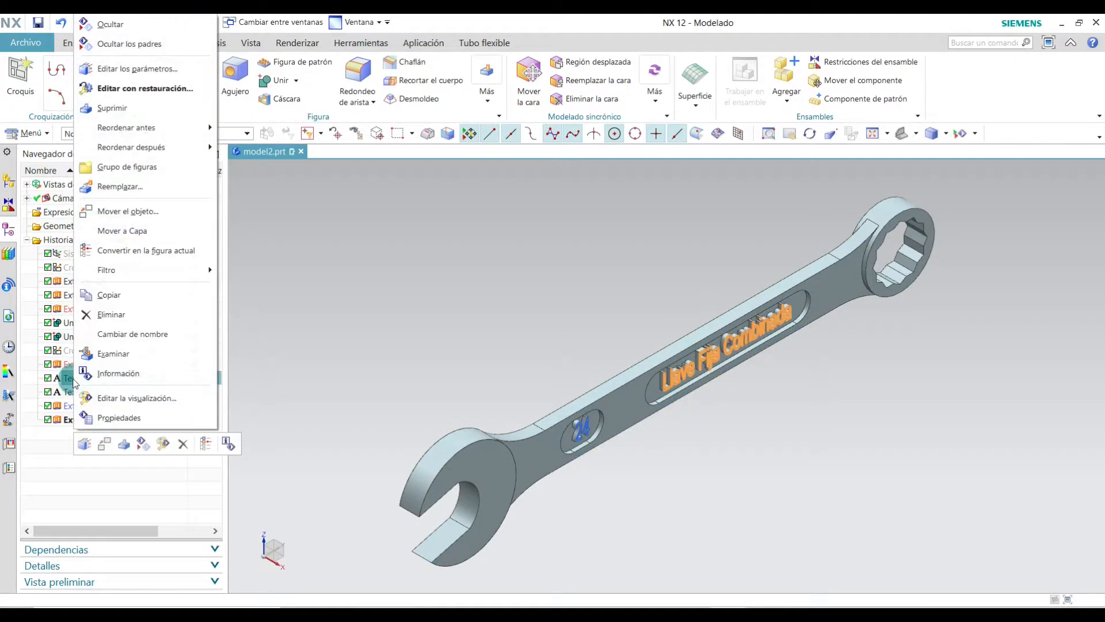
pyautogui.click(152, 24)
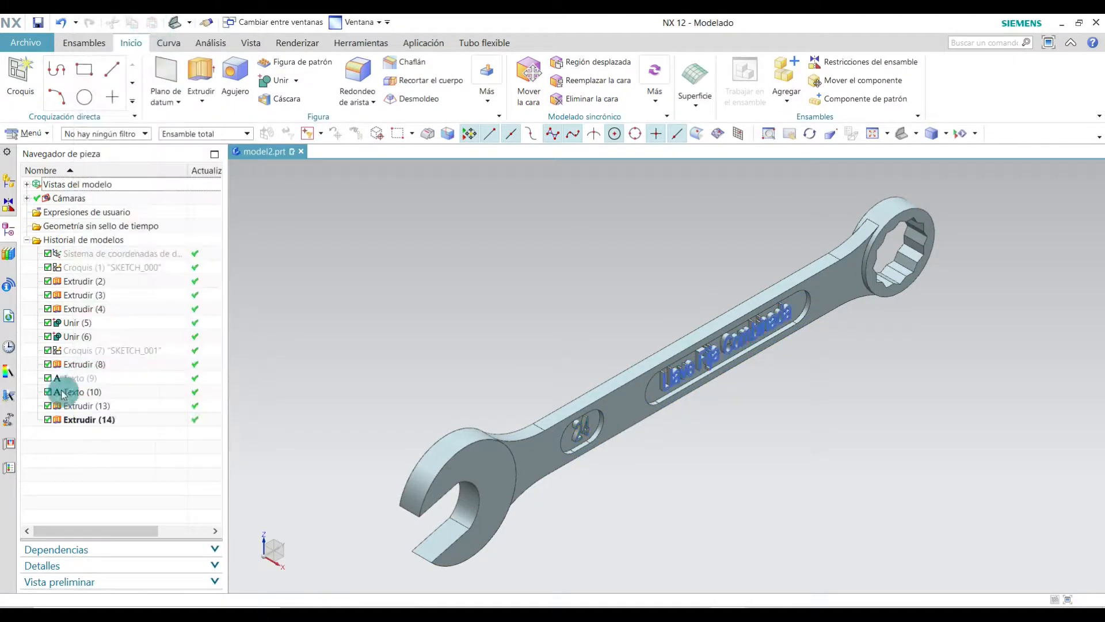
pyautogui.rightClick(94, 396)
pyautogui.click(187, 29)
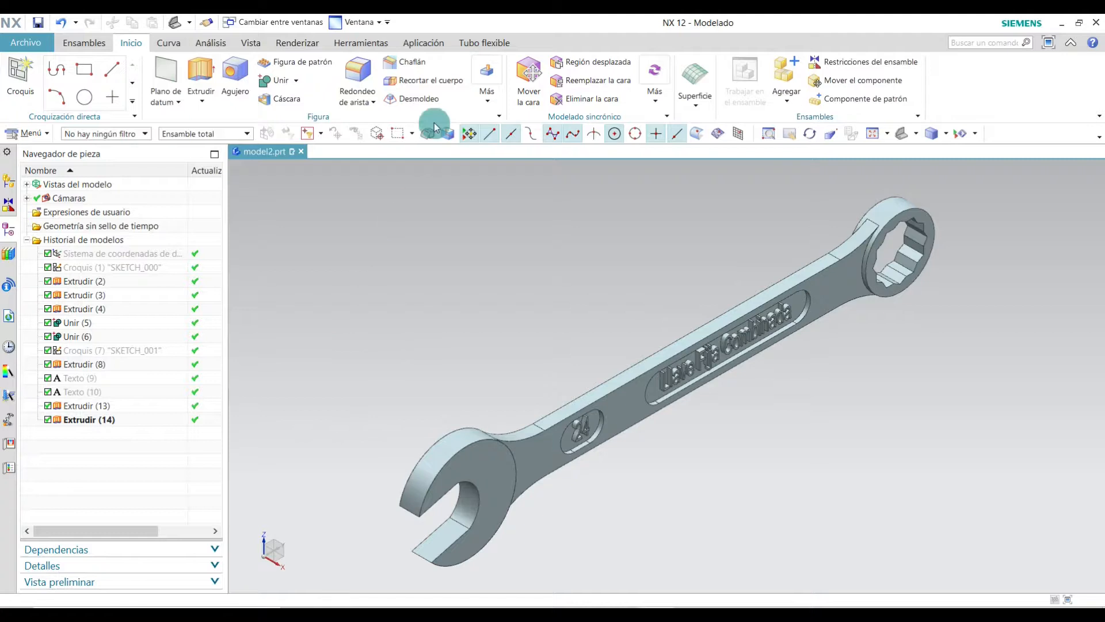
# Turn on realistic shading and assign a dark object material to the wrench body.
pyautogui.click(251, 43)
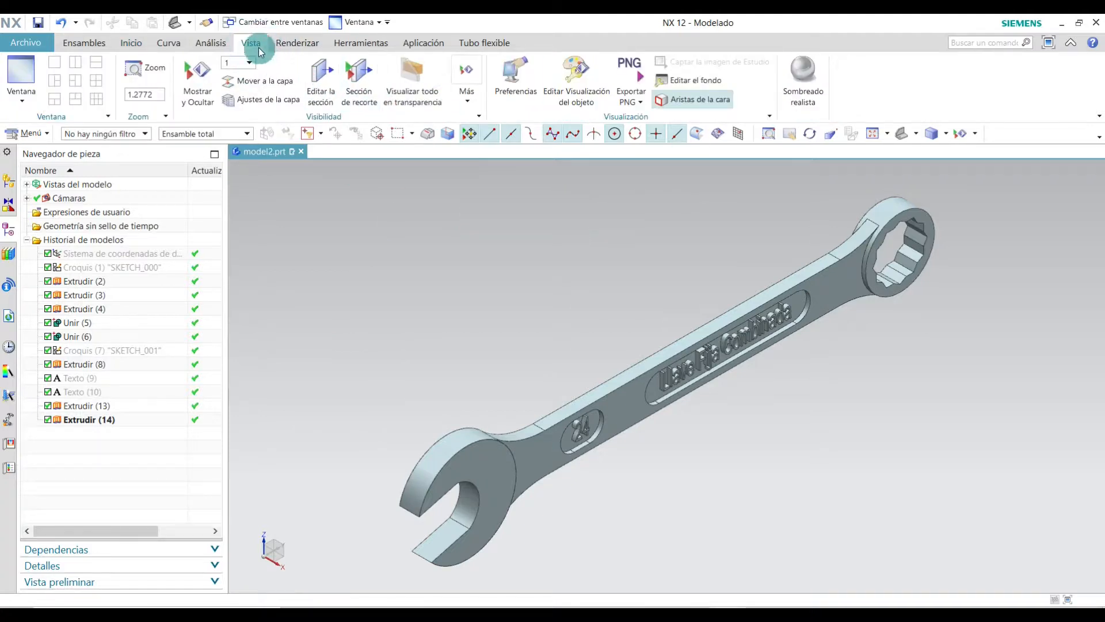
pyautogui.click(803, 82)
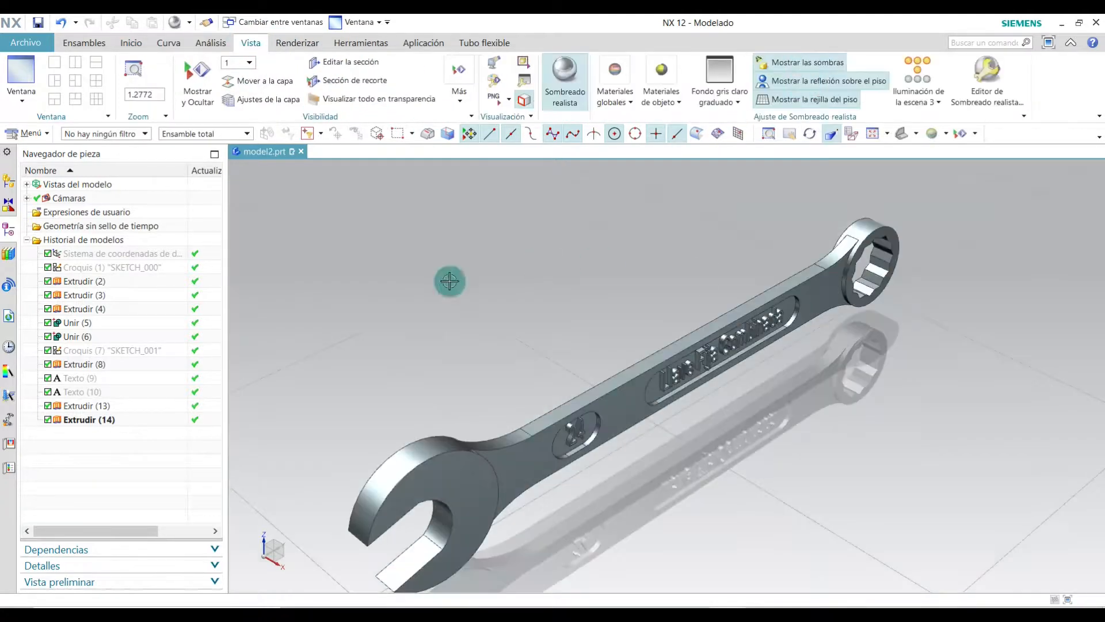
pyautogui.click(806, 291)
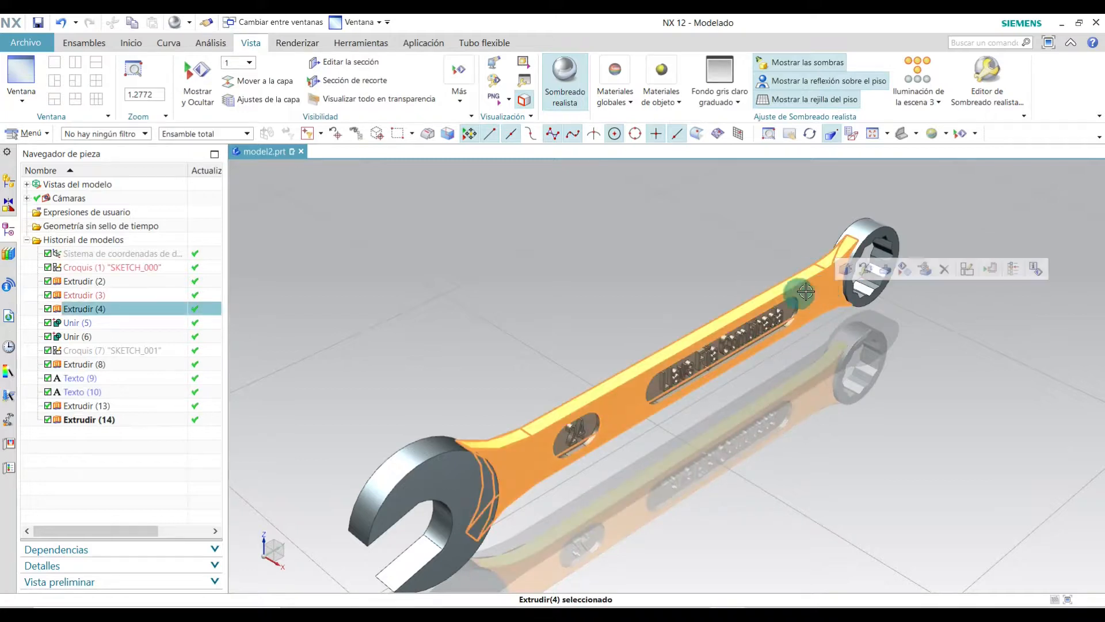
pyautogui.click(662, 95)
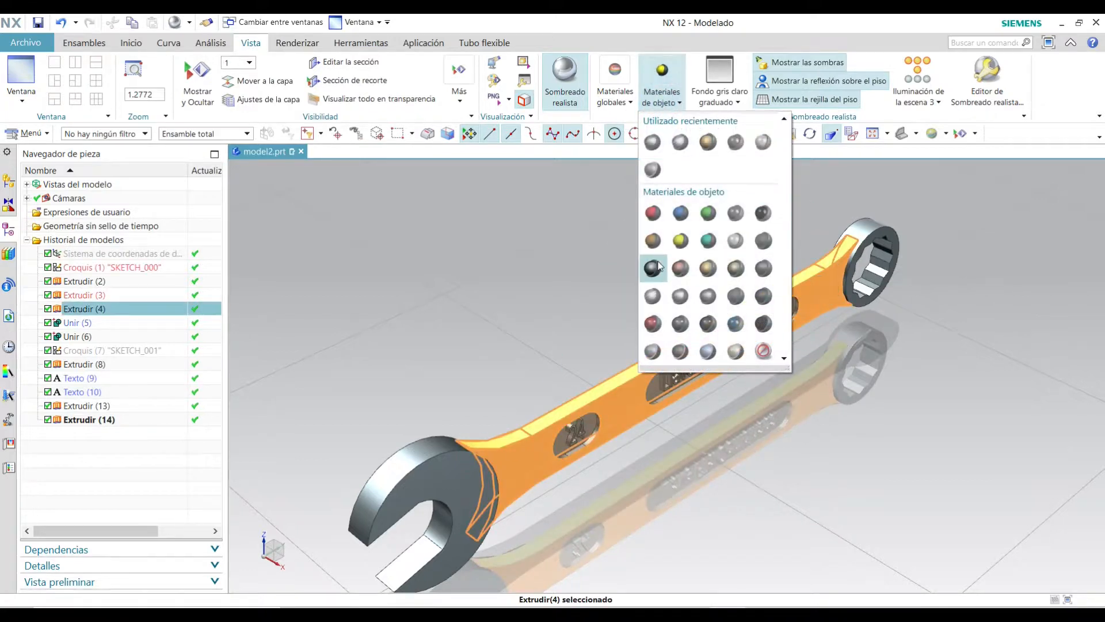
pyautogui.click(653, 267)
# Replace the wrench body's object material with a light grey metallic one.
pyautogui.moveTo(599, 336)
pyautogui.mouseDown(button='middle')
pyautogui.moveTo(703, 439)
pyautogui.moveTo(688, 408)
pyautogui.moveTo(679, 412)
pyautogui.mouseUp(button='middle')
pyautogui.click(685, 103)
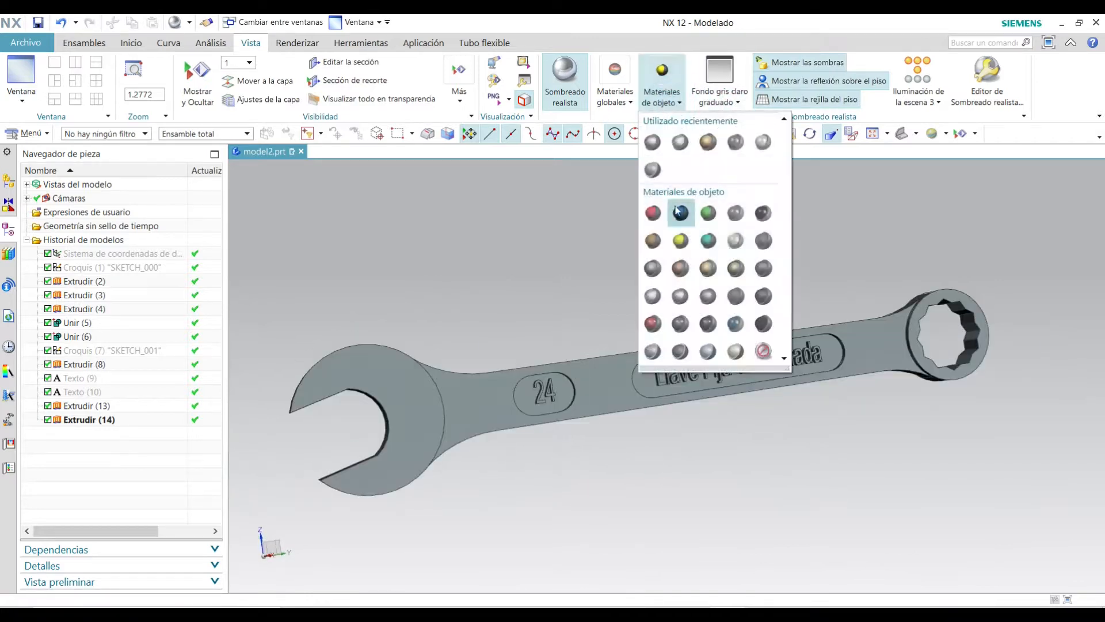
pyautogui.moveTo(860, 221); pyautogui.dragTo(827, 233, button='middle')
pyautogui.click(667, 104)
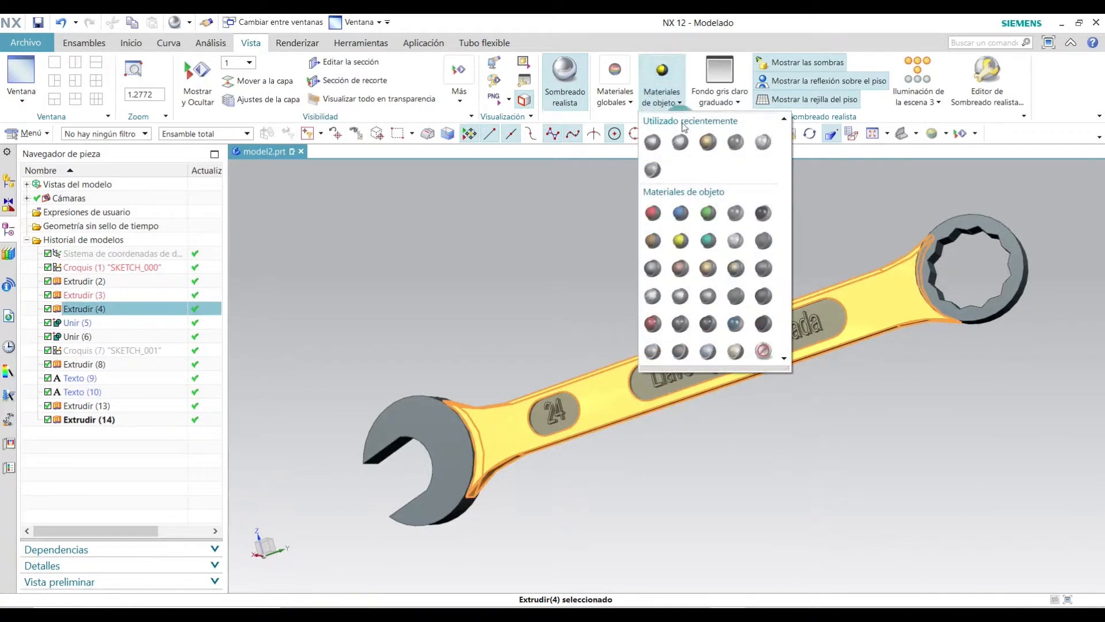
pyautogui.click(680, 295)
# Examine the realistically shaded wrench in isometric view and from several angles, checking its material and raised texts.
pyautogui.moveTo(595, 255); pyautogui.dragTo(598, 219, button='middle')
pyautogui.click(898, 136)
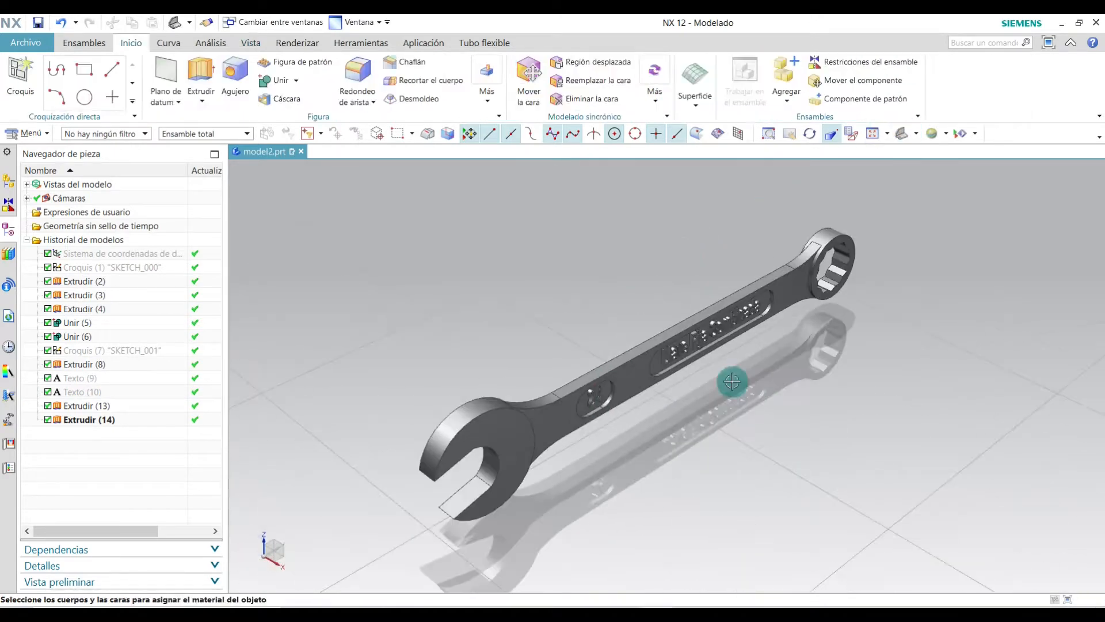
pyautogui.moveTo(730, 383); pyautogui.dragTo(693, 343, button='middle')
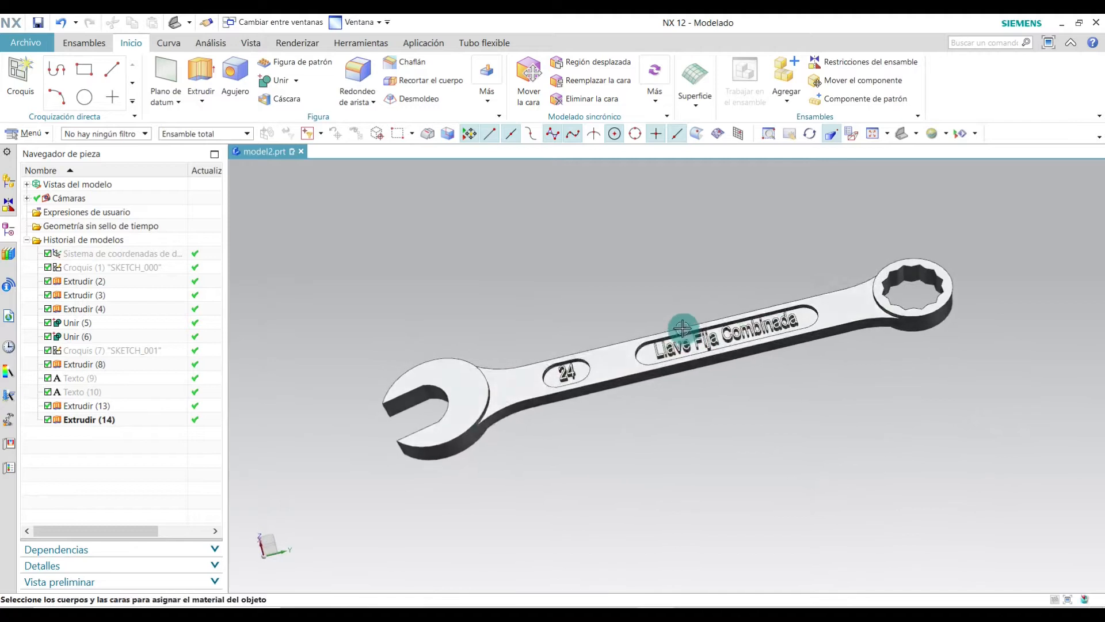
pyautogui.scroll(3, 704, 342)
pyautogui.scroll(-5, 716, 407)
pyautogui.moveTo(710, 412)
pyautogui.mouseDown(button='middle')
pyautogui.moveTo(746, 449)
pyautogui.moveTo(713, 434)
pyautogui.moveTo(705, 415)
pyautogui.mouseUp(button='middle')
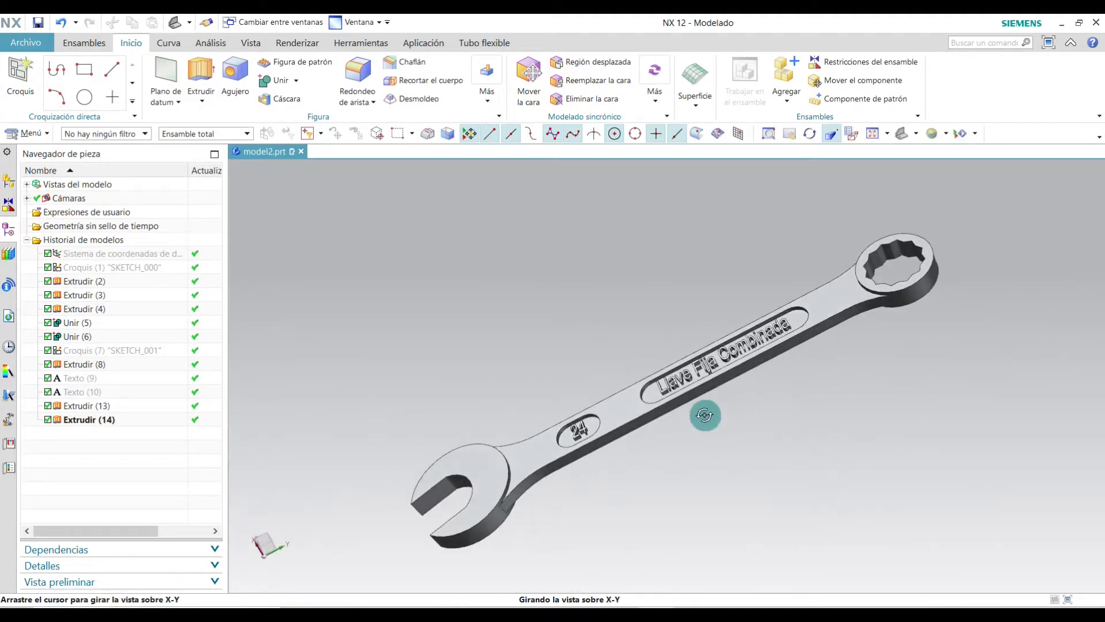
pyautogui.scroll(3, 729, 338)
pyautogui.scroll(-3, 728, 337)
pyautogui.moveTo(731, 292); pyautogui.dragTo(734, 440, button='middle')
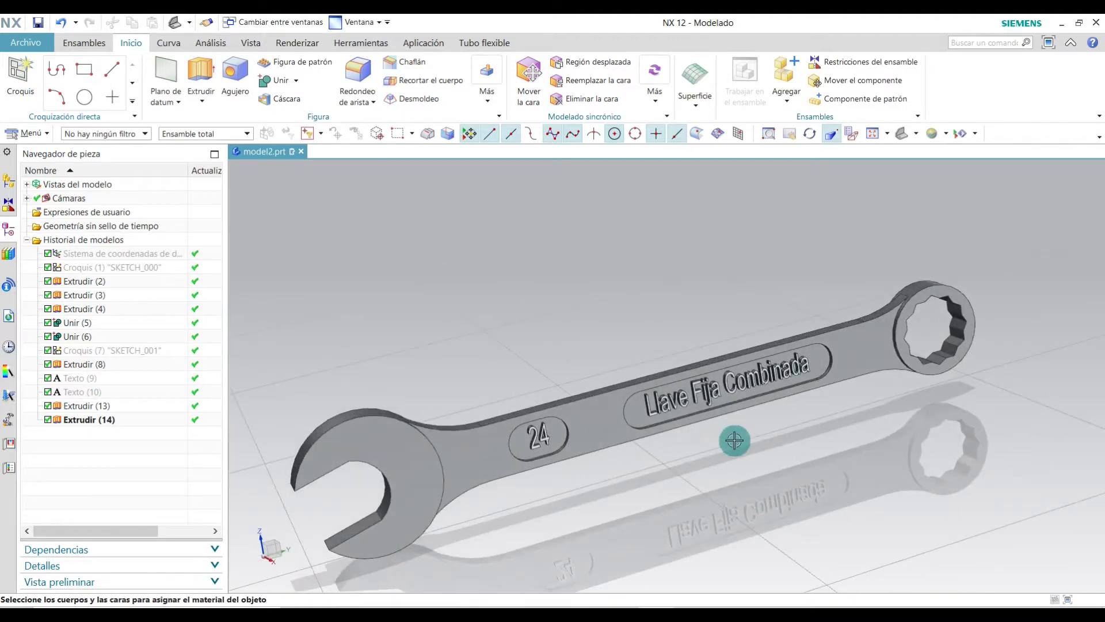
pyautogui.click(919, 133)
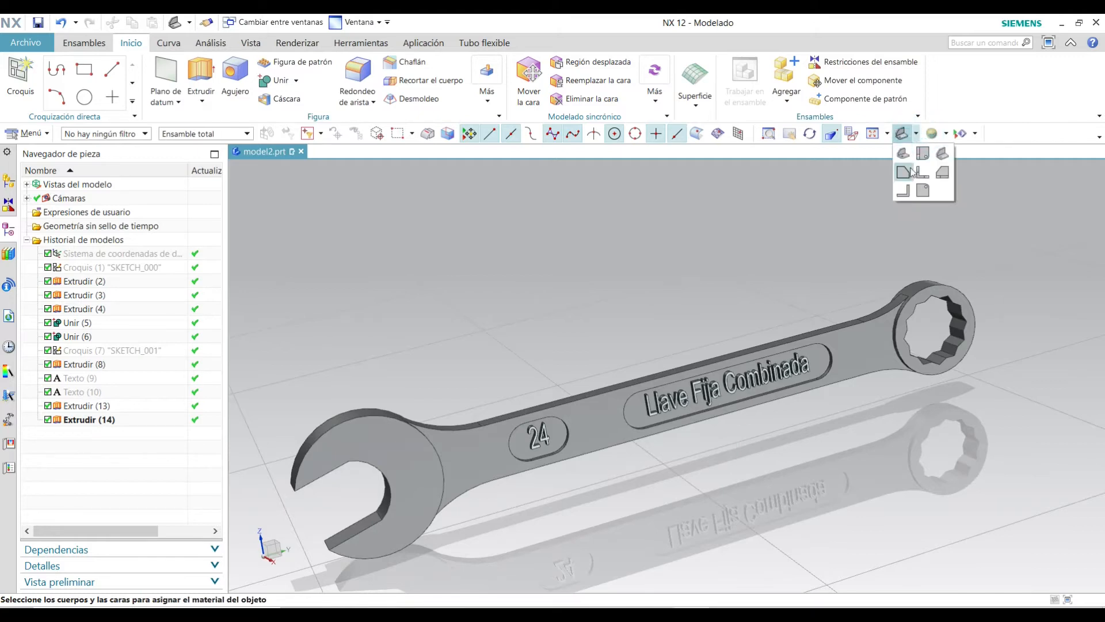